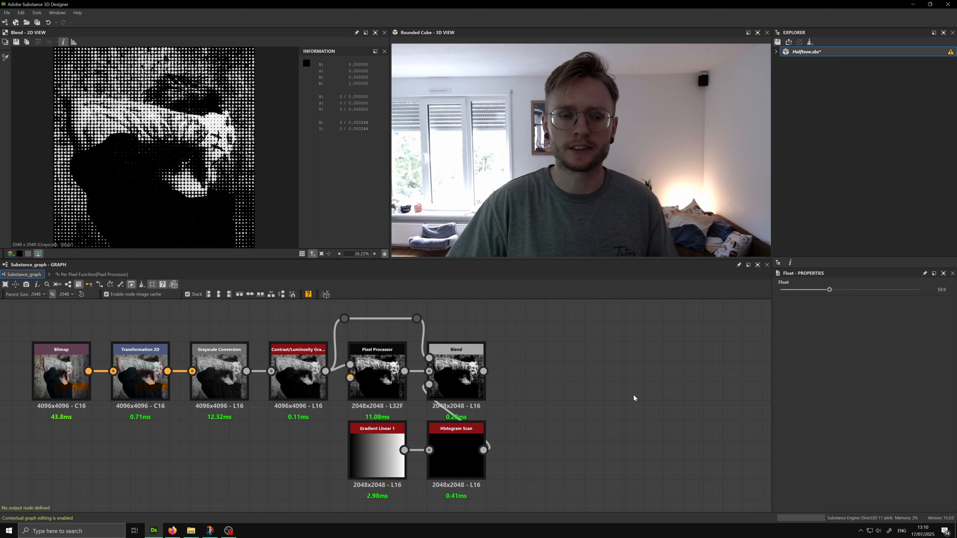
Add a new Pixel Processor node beside the existing graph and feed it the Contrast/Luminosity node's output
{"action": "key", "text": "space"}
{"action": "type", "text": "pi"}
{"action": "key", "text": "Return"}
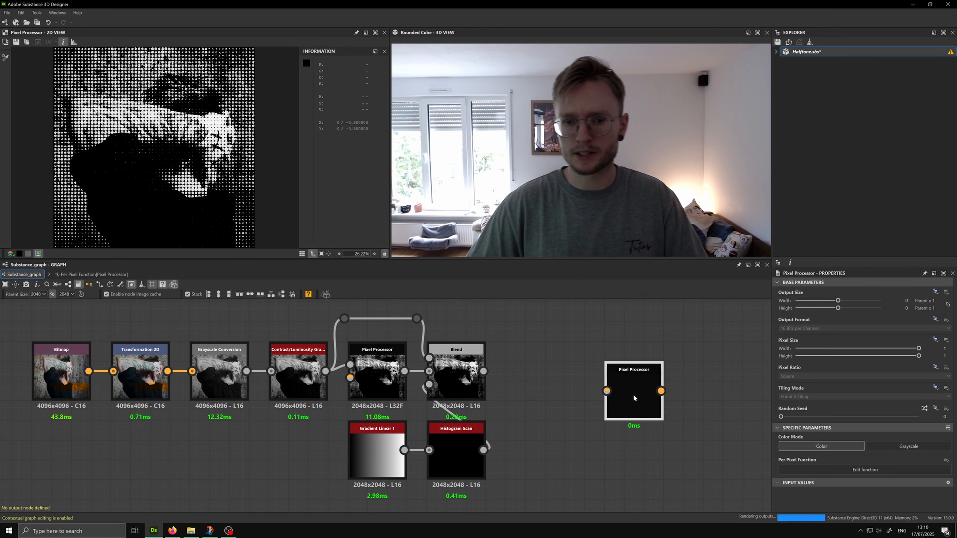
{"action": "middle_click_drag", "start_coordinate": [378, 374], "coordinate": [368, 372]}
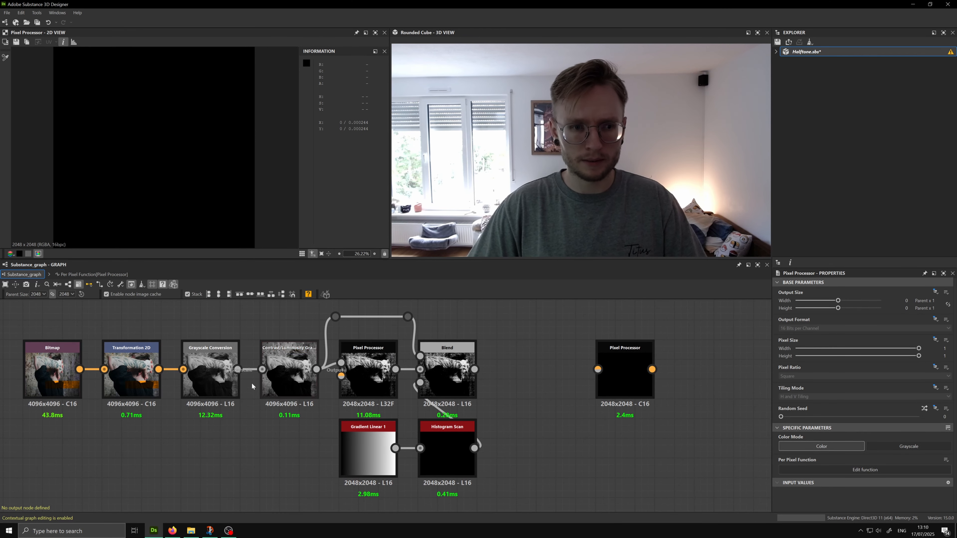
{"action": "left_click_drag", "start_coordinate": [317, 370], "coordinate": [620, 384]}
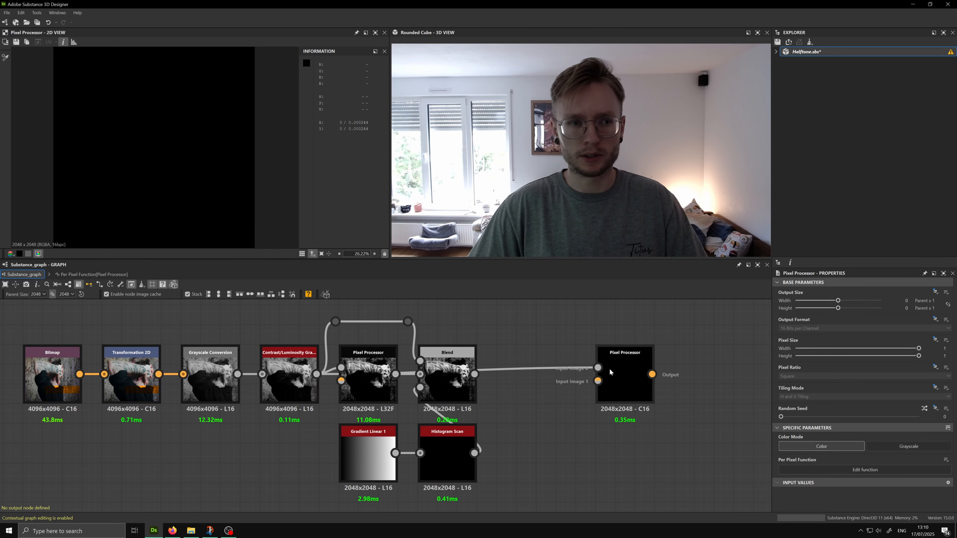
Set the new Pixel Processor's output format to HDR High Precision (32F) and its color mode to Grayscale
{"action": "left_click", "coordinate": [619, 370]}
{"action": "middle_click_drag", "start_coordinate": [620, 372], "coordinate": [504, 376]}
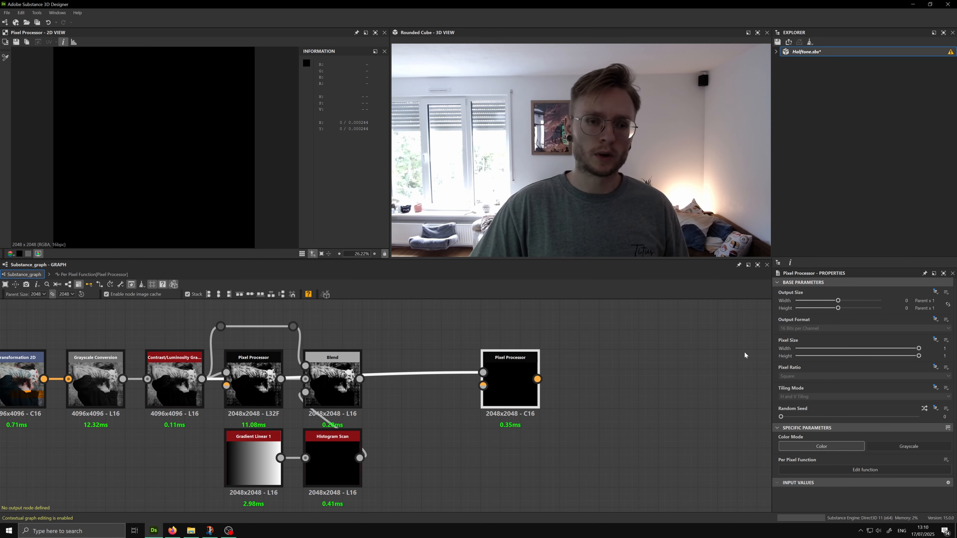
{"action": "left_click", "coordinate": [936, 320]}
{"action": "left_click", "coordinate": [918, 348]}
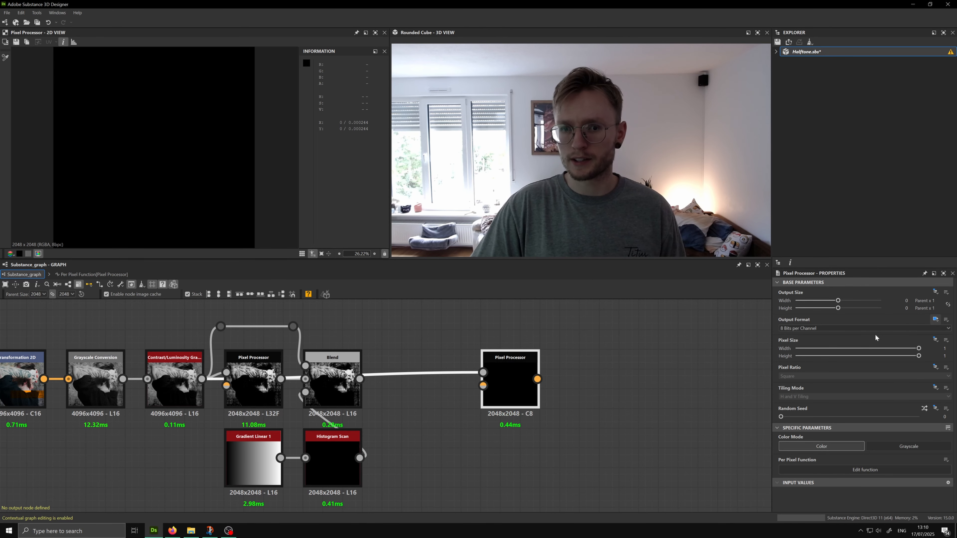
{"action": "left_click", "coordinate": [861, 329]}
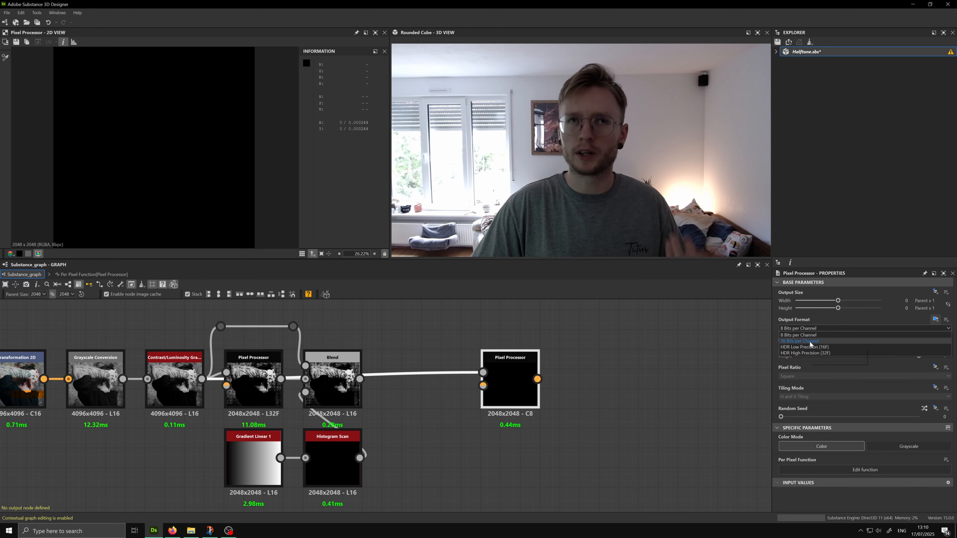
{"action": "left_click", "coordinate": [823, 354]}
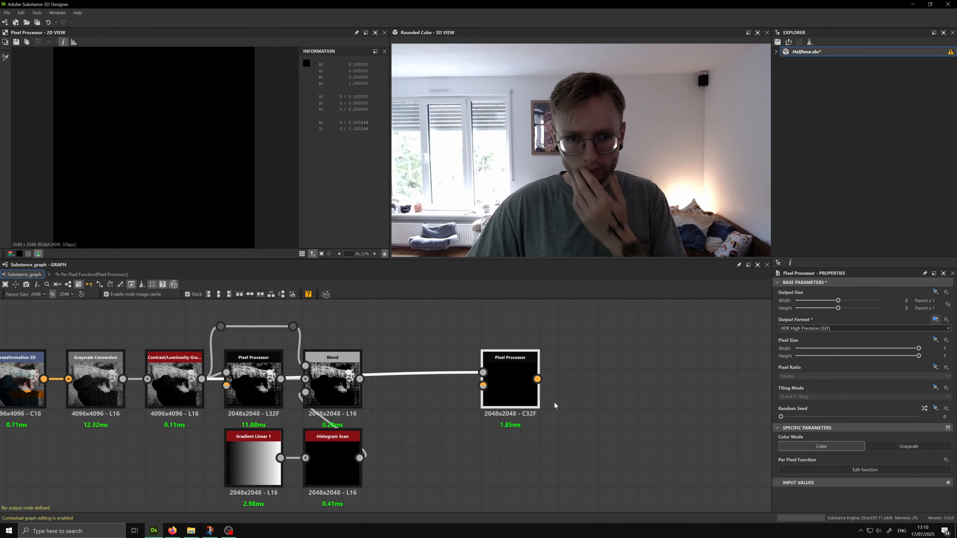
{"action": "left_click", "coordinate": [883, 449]}
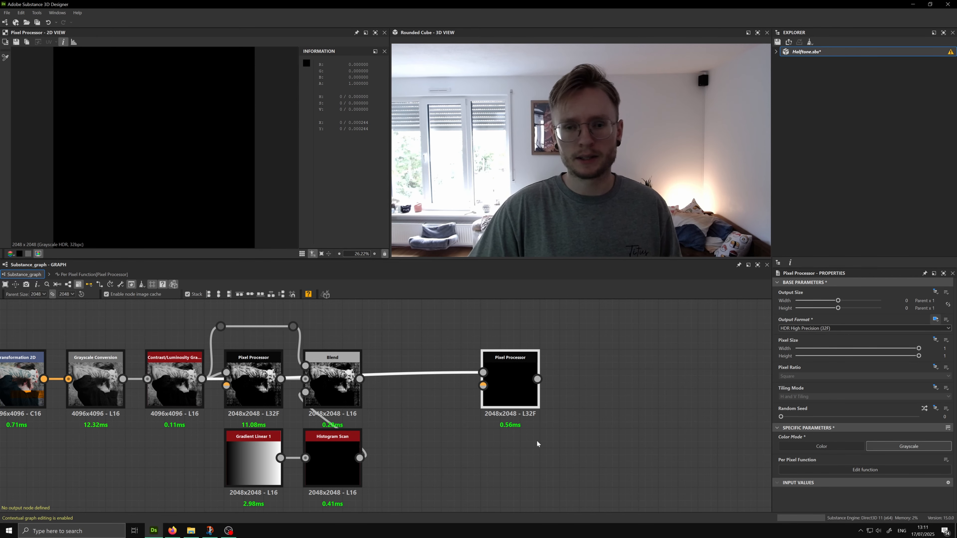
Open the new Pixel Processor's per-pixel function and add a Get Float2 node reading $pos
{"action": "left_click", "coordinate": [868, 469]}
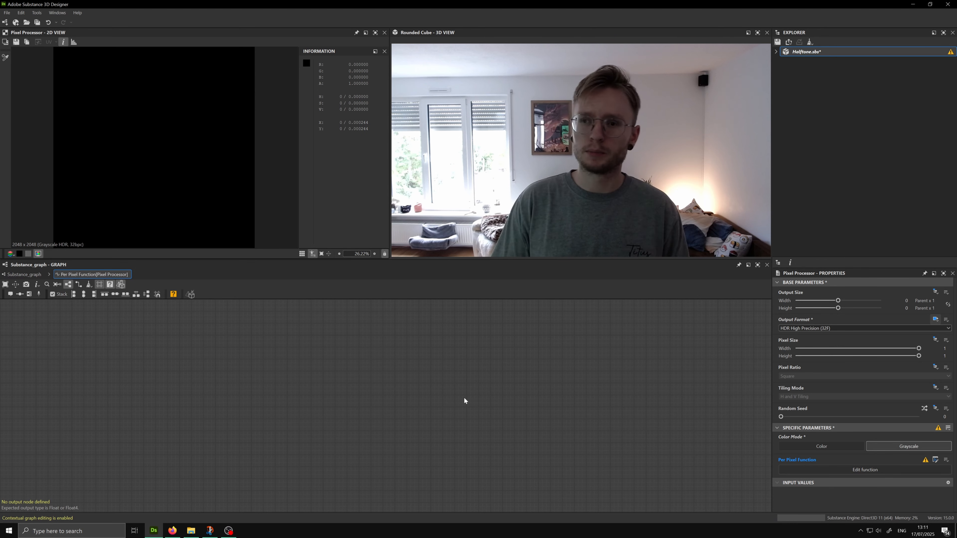
{"action": "key", "text": "space"}
{"action": "type", "text": "get"}
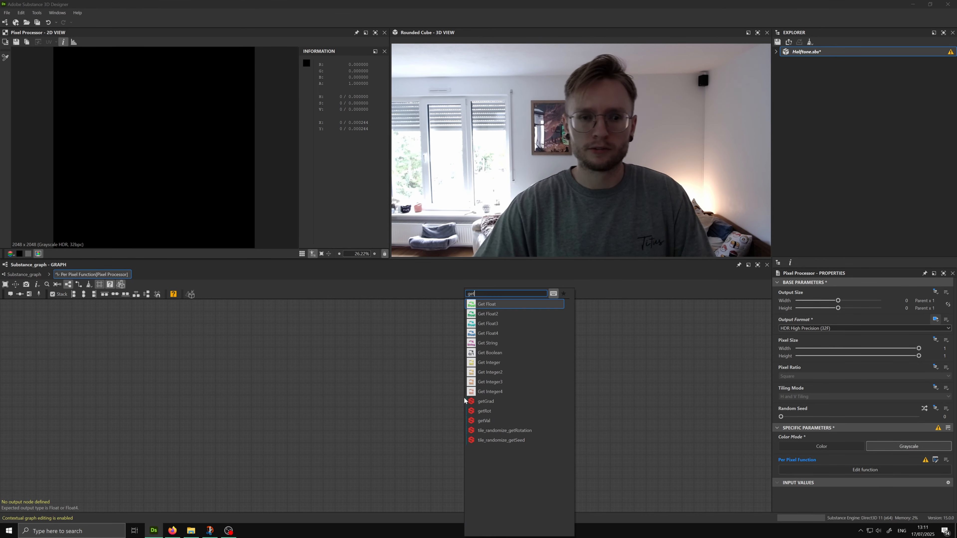
{"action": "key", "text": "Down"}
{"action": "key", "text": "Return"}
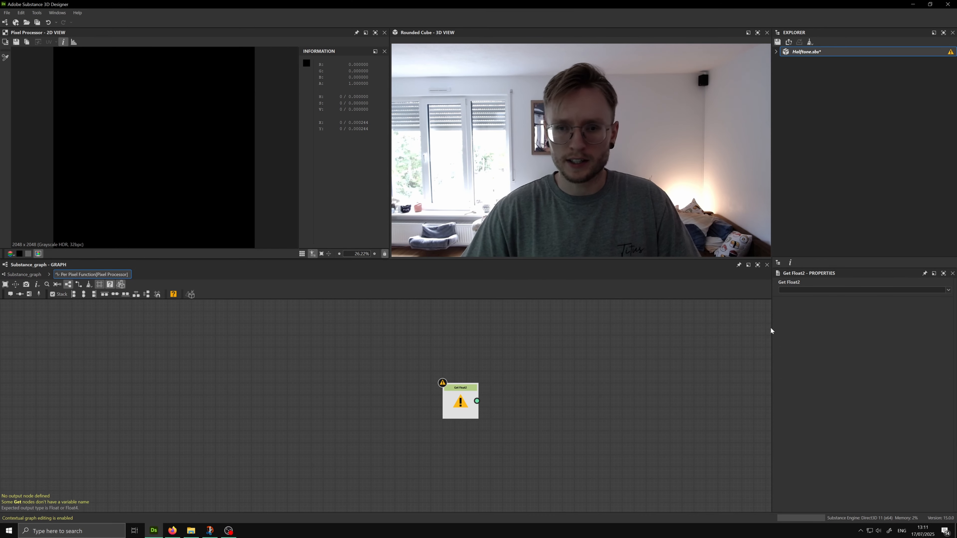
{"action": "left_click", "coordinate": [949, 292]}
{"action": "left_click", "coordinate": [805, 315]}
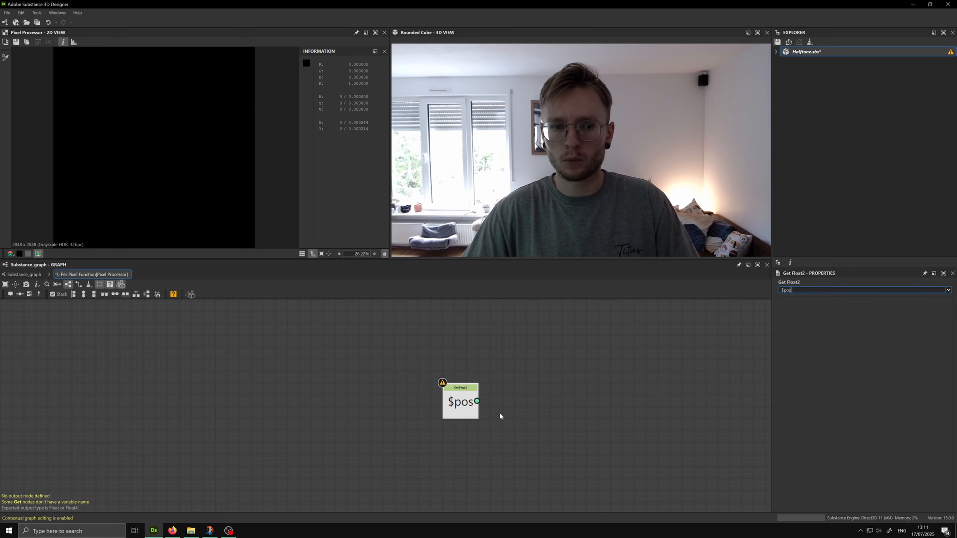
{"action": "left_click_drag", "start_coordinate": [452, 406], "coordinate": [452, 394]}
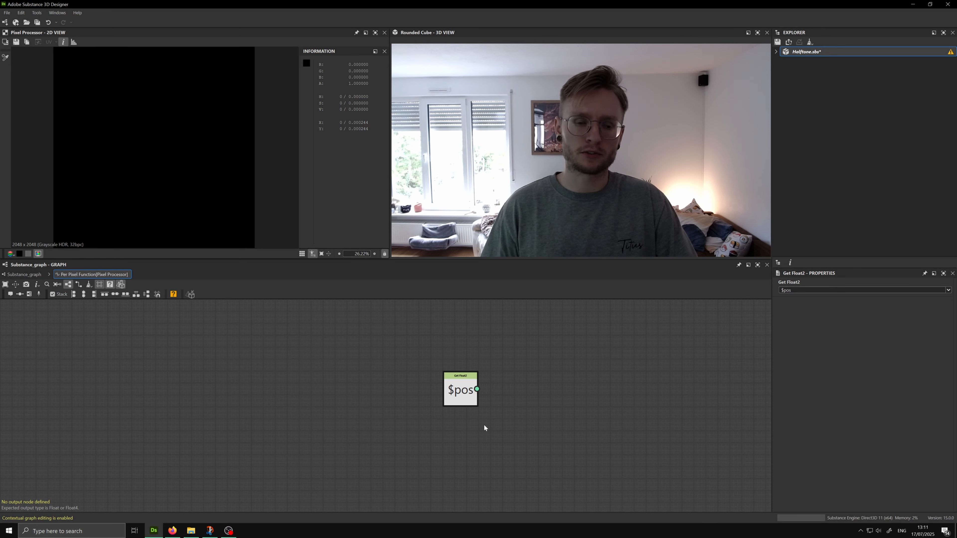
Add a Sample Gray node driven by $pos and set it as the function's output node
{"action": "key", "text": "space"}
{"action": "type", "text": "sam"}
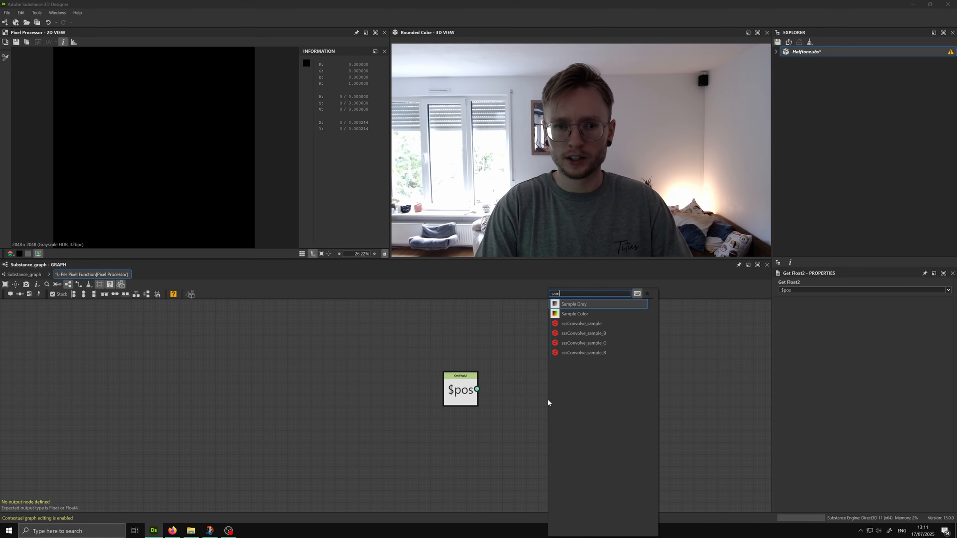
{"action": "key", "text": "Return"}
{"action": "left_click_drag", "start_coordinate": [477, 389], "coordinate": [506, 389]}
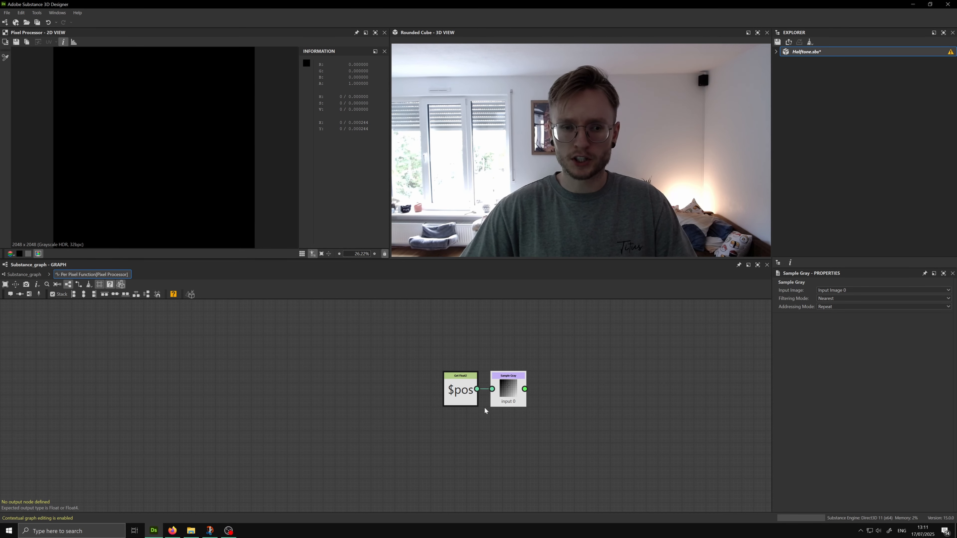
{"action": "scroll", "coordinate": [484, 410], "scroll_direction": "up", "scroll_amount": 3}
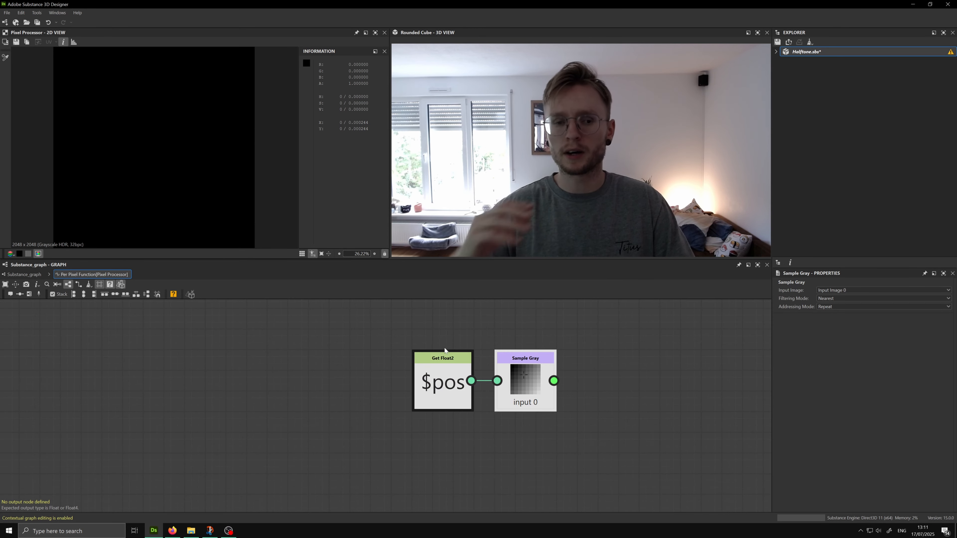
{"action": "right_click", "coordinate": [516, 370]}
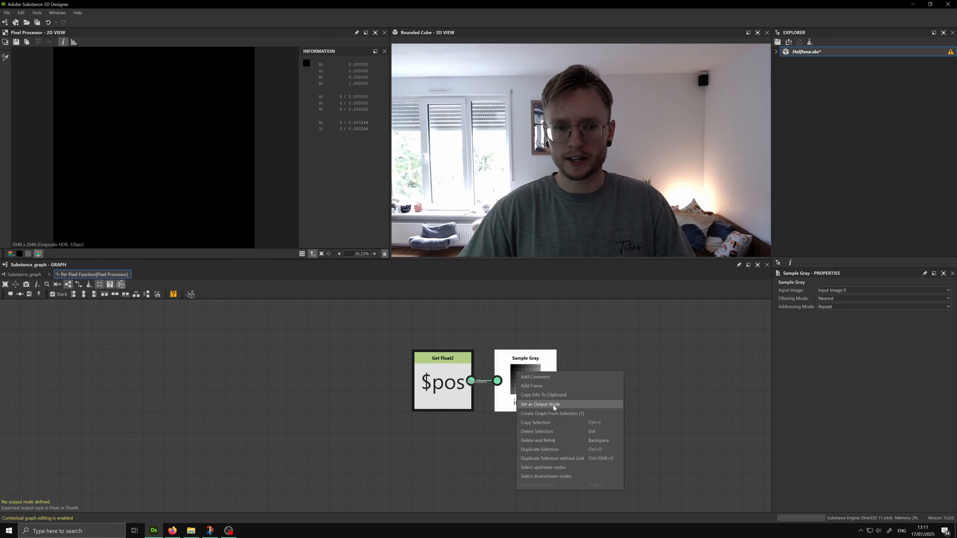
{"action": "left_click", "coordinate": [553, 405]}
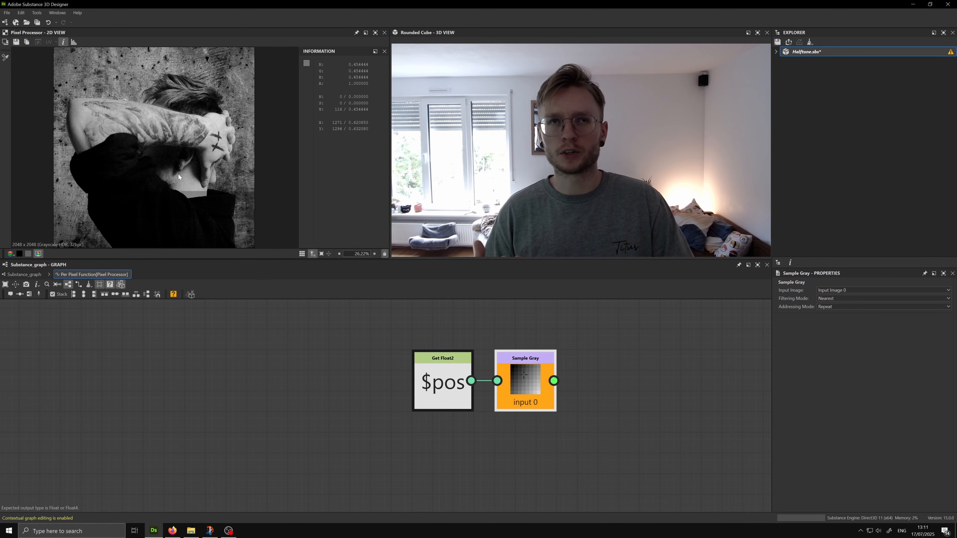
{"action": "scroll", "coordinate": [353, 385], "scroll_direction": "down", "scroll_amount": 3}
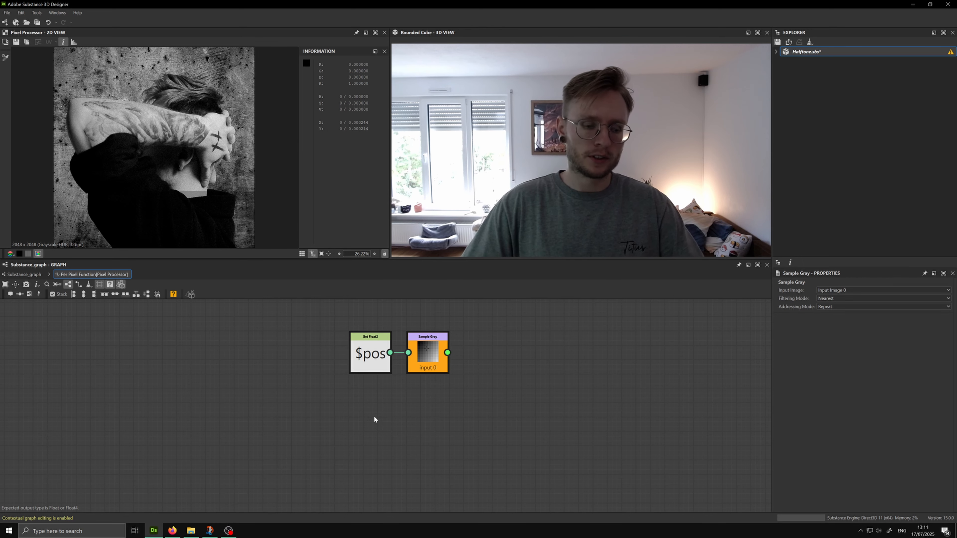
Add a Float node below $pos and move Sample Gray away from $pos to make room between them
{"action": "key", "text": "space"}
{"action": "type", "text": "flo"}
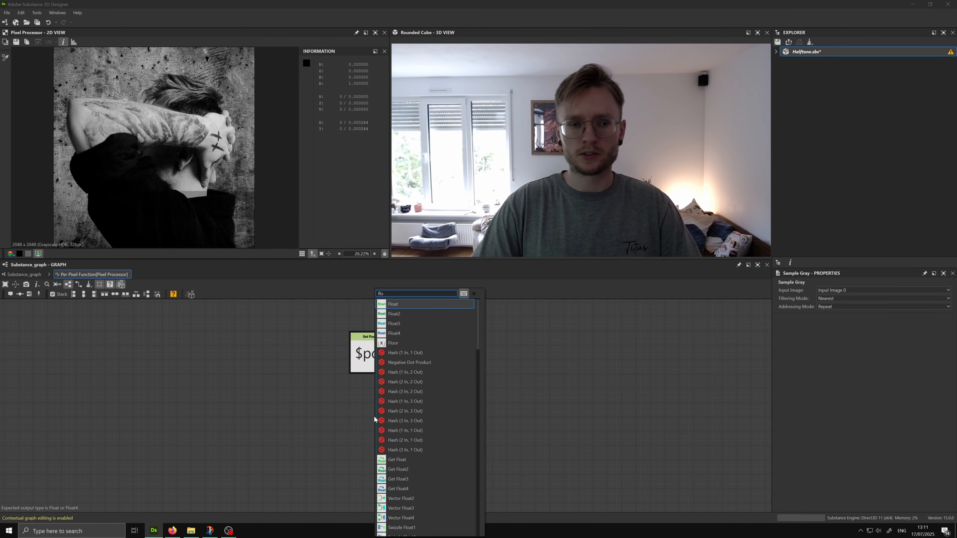
{"action": "key", "text": "Return"}
{"action": "left_click_drag", "start_coordinate": [434, 363], "coordinate": [549, 365]}
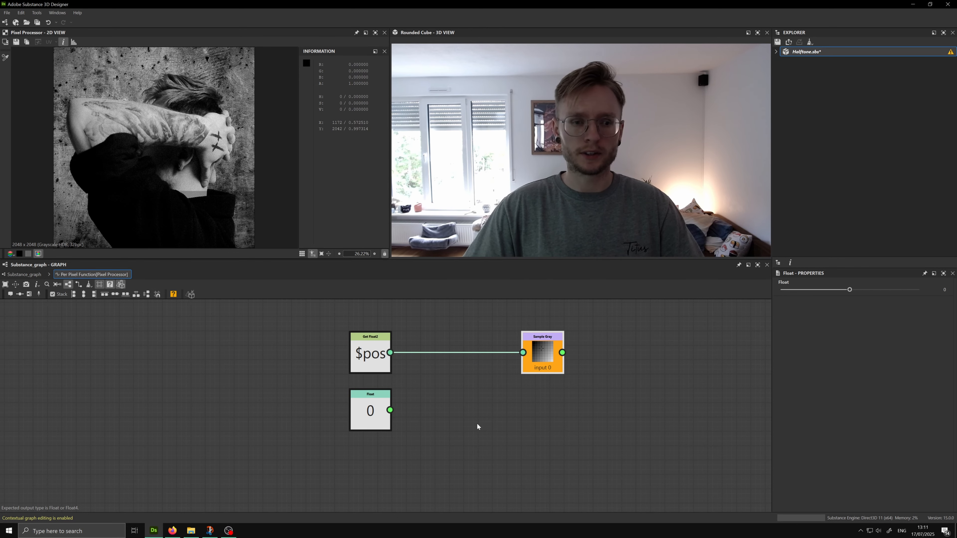
Add a Scalar Multiplication node beside the $pos and Float nodes and connect $pos to its vector input
{"action": "key", "text": "space"}
{"action": "type", "text": "sca"}
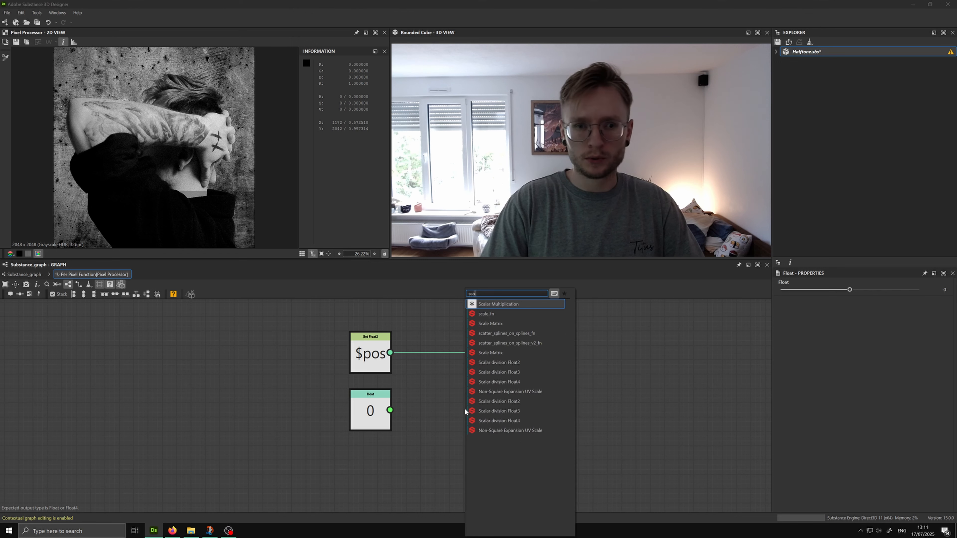
{"action": "key", "text": "Return"}
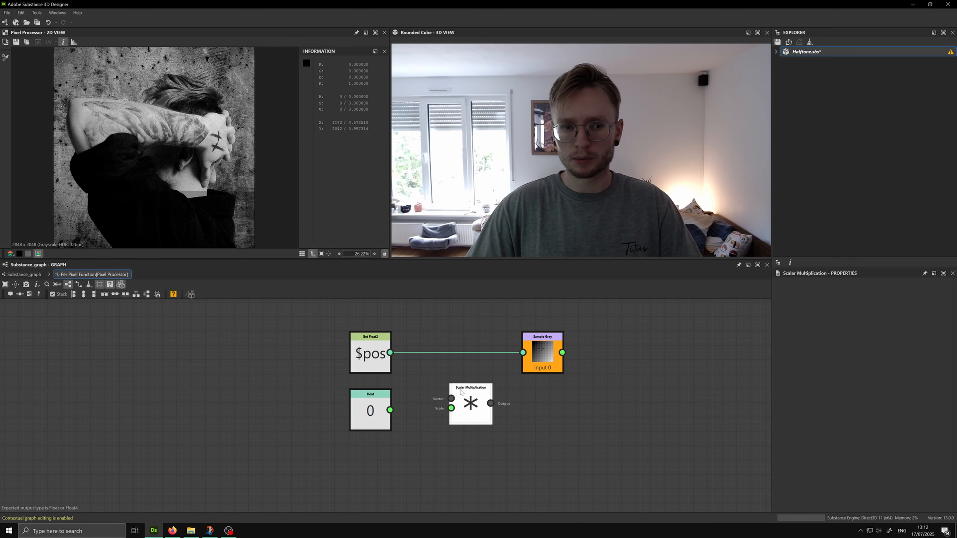
{"action": "left_click_drag", "start_coordinate": [466, 404], "coordinate": [426, 370]}
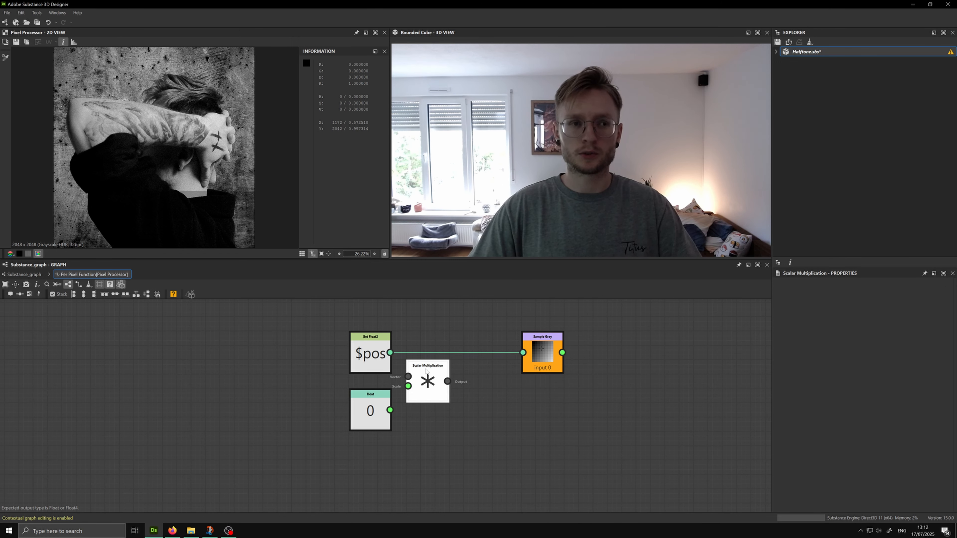
{"action": "left_click", "coordinate": [418, 382]}
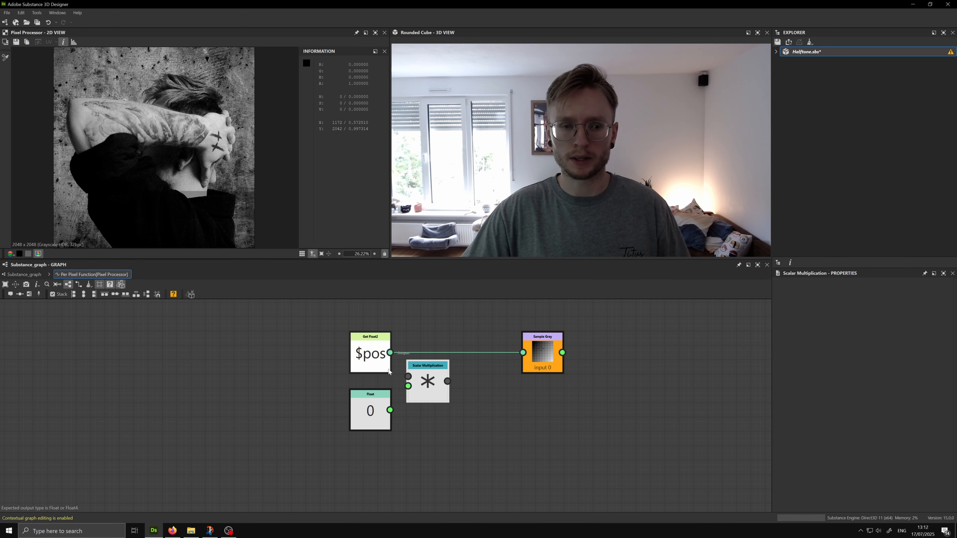
{"action": "left_click_drag", "start_coordinate": [391, 352], "coordinate": [408, 377]}
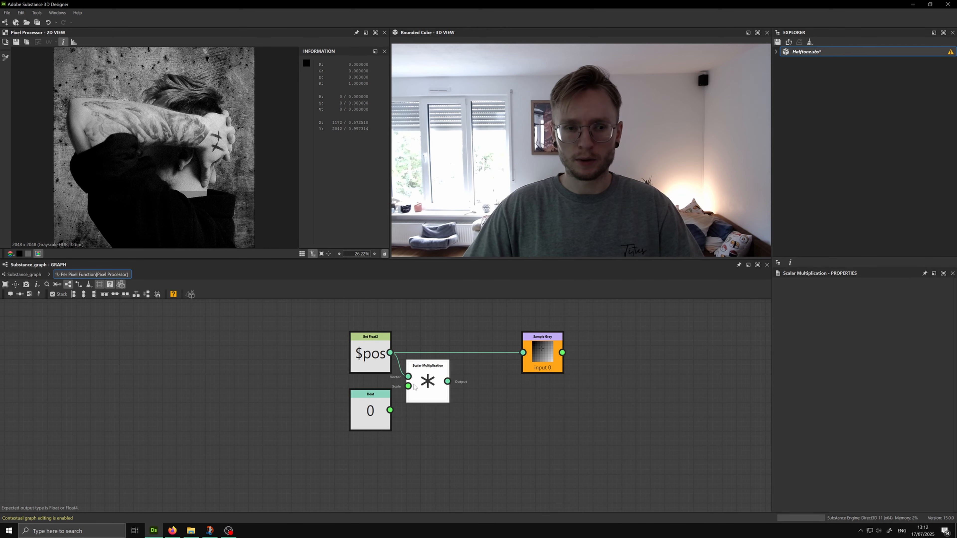
Set the Float node to 50 and connect it to the Scalar Multiplication's scalar input
{"action": "scroll", "coordinate": [409, 396], "scroll_direction": "up", "scroll_amount": 2}
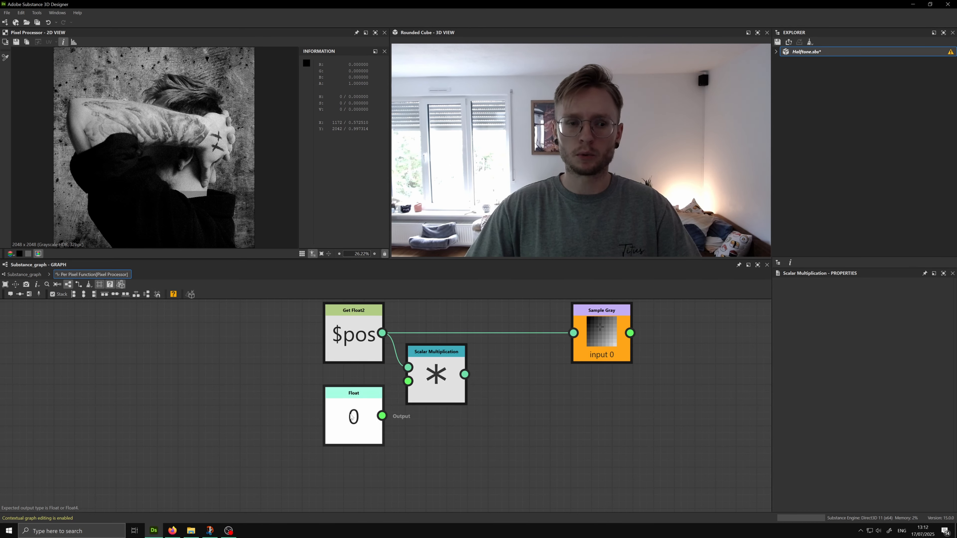
{"action": "mouse_move", "coordinate": [361, 416]}
{"action": "left_mouse_down"}
{"action": "mouse_move", "coordinate": [298, 416]}
{"action": "mouse_move", "coordinate": [360, 416]}
{"action": "left_mouse_up"}
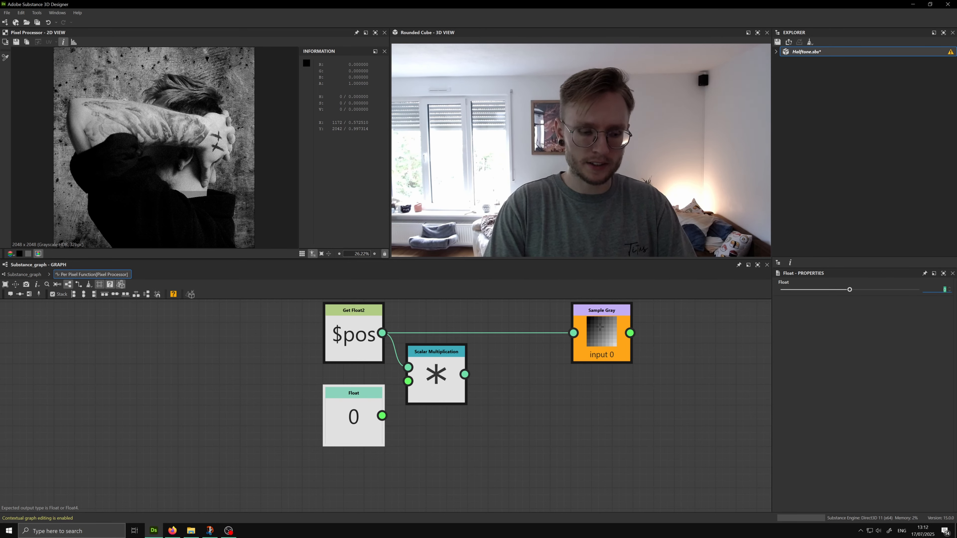
{"action": "type", "text": "50"}
{"action": "key", "text": "Return"}
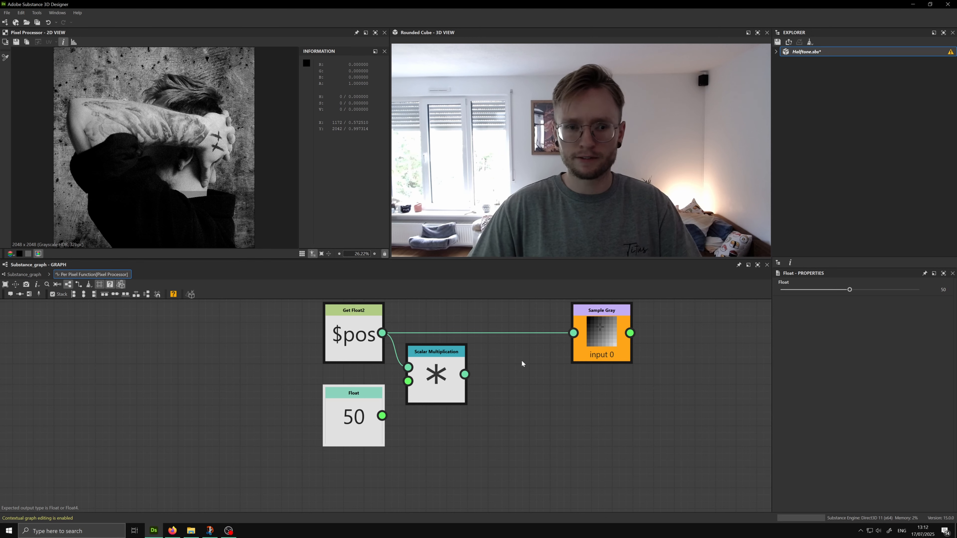
{"action": "left_click_drag", "start_coordinate": [382, 416], "coordinate": [436, 390]}
{"action": "scroll", "coordinate": [435, 390], "scroll_direction": "down", "scroll_amount": 2}
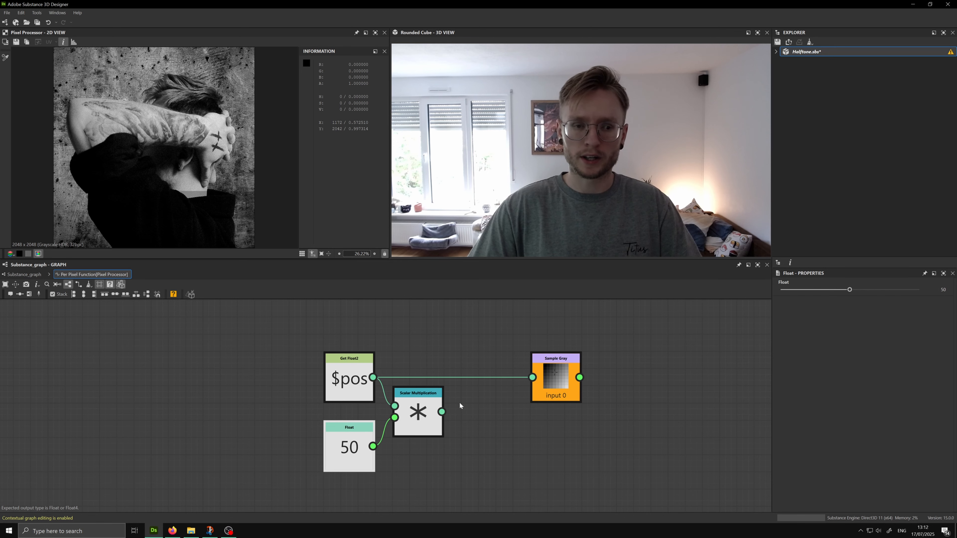
Connect the Scalar Multiplication output to Sample Gray's position input and move Sample Gray much farther away, in line with it
{"action": "left_click_drag", "start_coordinate": [442, 412], "coordinate": [549, 387]}
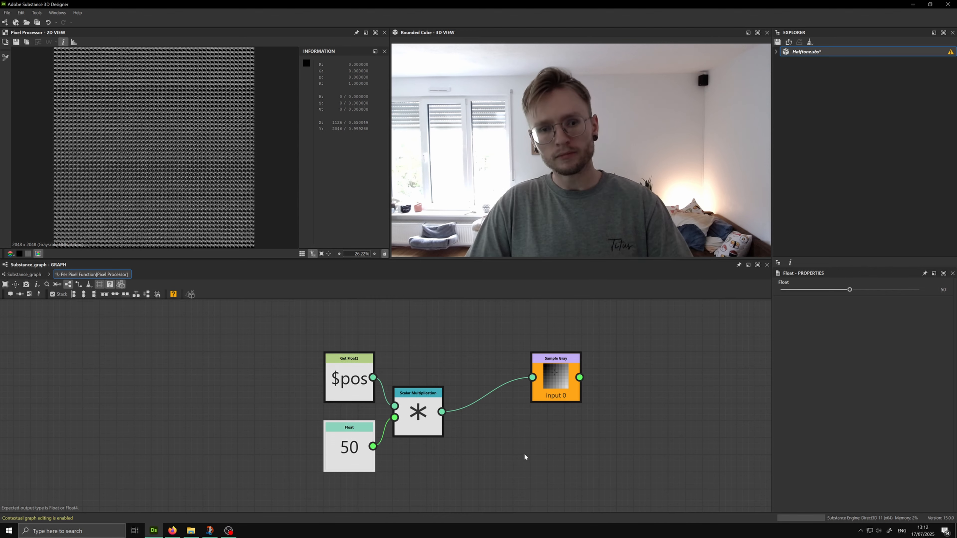
{"action": "scroll", "coordinate": [520, 451], "scroll_direction": "down", "scroll_amount": 1}
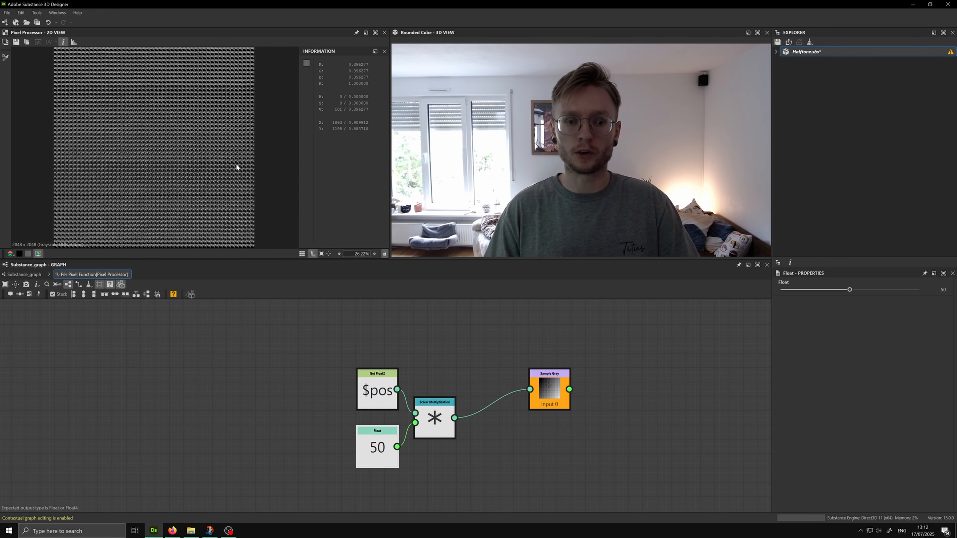
{"action": "scroll", "coordinate": [537, 419], "scroll_direction": "down", "scroll_amount": 1}
{"action": "middle_click_drag", "start_coordinate": [538, 418], "coordinate": [422, 383]}
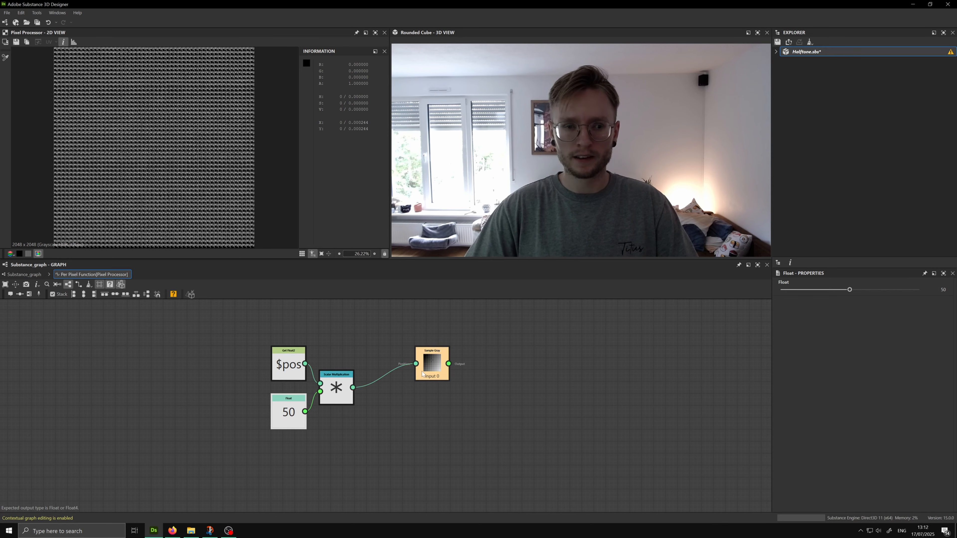
{"action": "left_click_drag", "start_coordinate": [422, 374], "coordinate": [659, 393]}
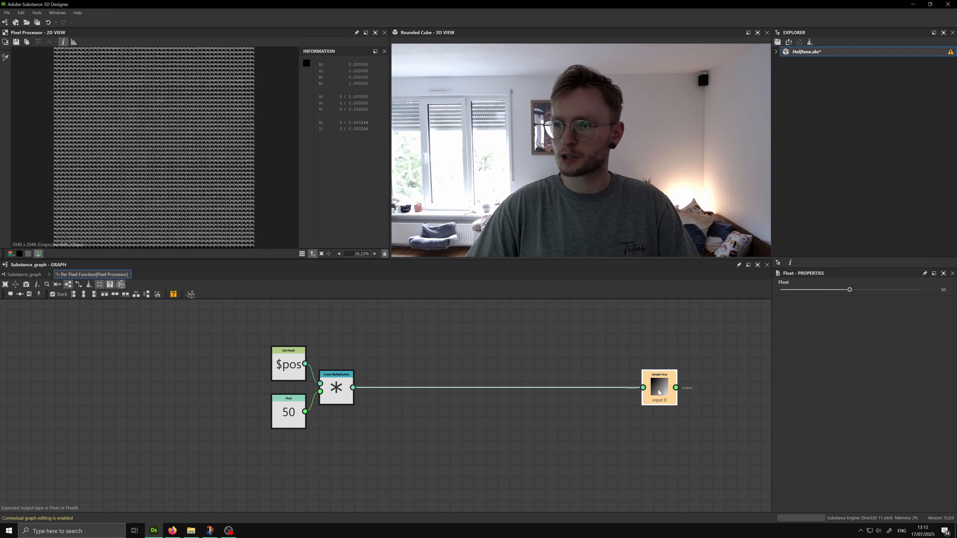
{"action": "middle_click_drag", "start_coordinate": [514, 387], "coordinate": [545, 408]}
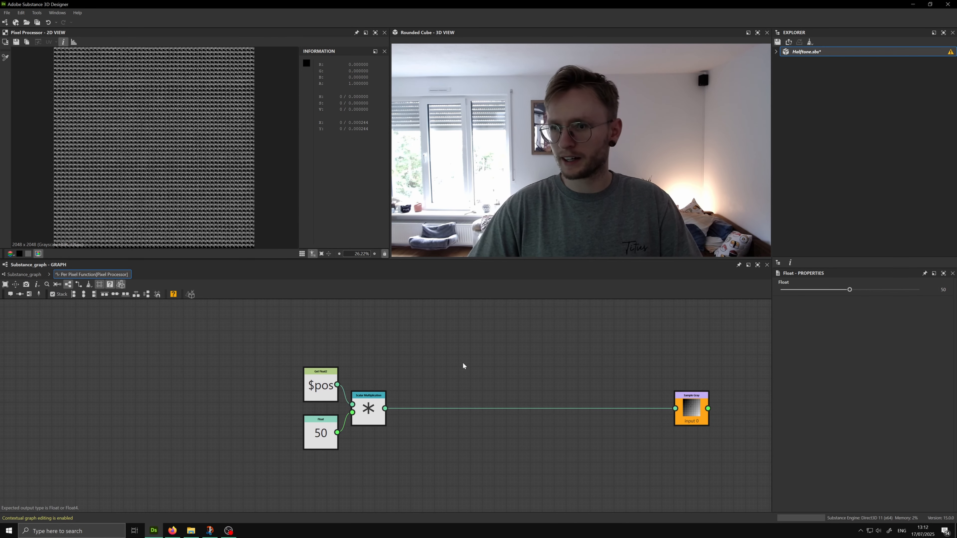
Add a Swizzle Float1 node set to X beyond the Scalar Multiplication and connect the multiplication output to it
{"action": "key", "text": "space"}
{"action": "type", "text": "sw"}
{"action": "key", "text": "Return"}
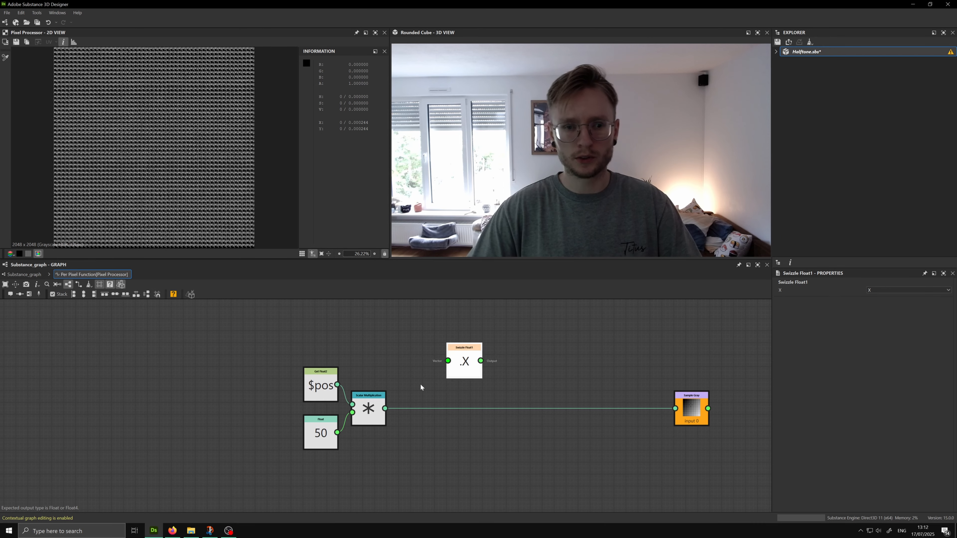
{"action": "scroll", "coordinate": [386, 409], "scroll_direction": "up", "scroll_amount": 3}
{"action": "mouse_move", "coordinate": [387, 402]}
{"action": "left_mouse_down"}
{"action": "mouse_move", "coordinate": [541, 329]}
{"action": "mouse_move", "coordinate": [443, 363]}
{"action": "left_mouse_up"}
{"action": "scroll", "coordinate": [429, 365], "scroll_direction": "down", "scroll_amount": 1}
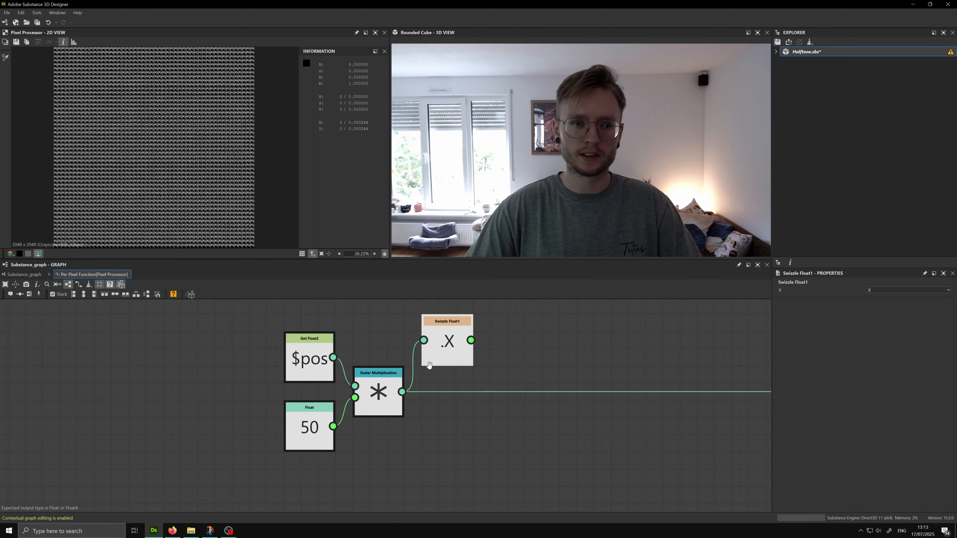
{"action": "middle_click_drag", "start_coordinate": [429, 365], "coordinate": [414, 353]}
Duplicate the Swizzle Float1 node directly below the first with its input link and set the copy to Y
{"action": "left_click_drag", "start_coordinate": [430, 355], "coordinate": [430, 415]}
{"action": "key", "text": "ctrl+d"}
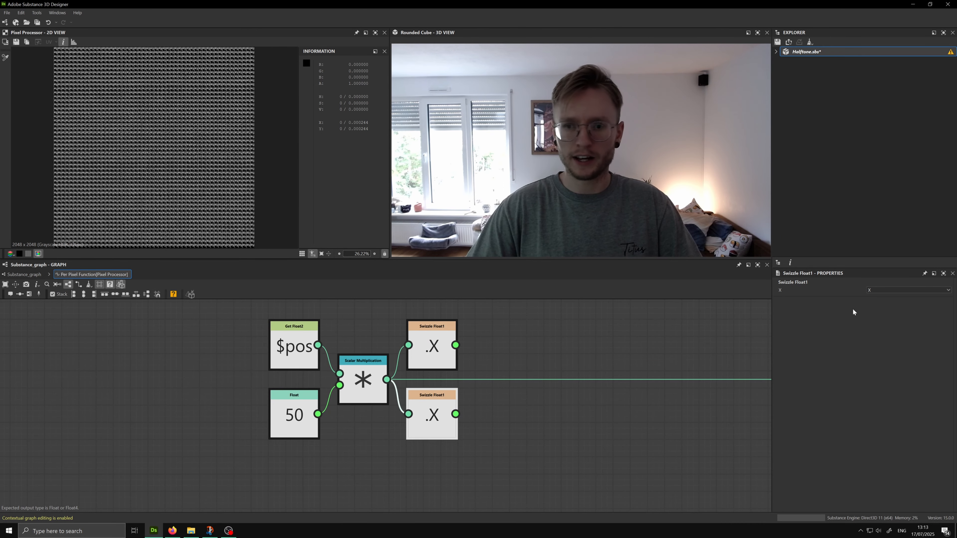
{"action": "left_click", "coordinate": [888, 291]}
{"action": "left_click", "coordinate": [877, 302]}
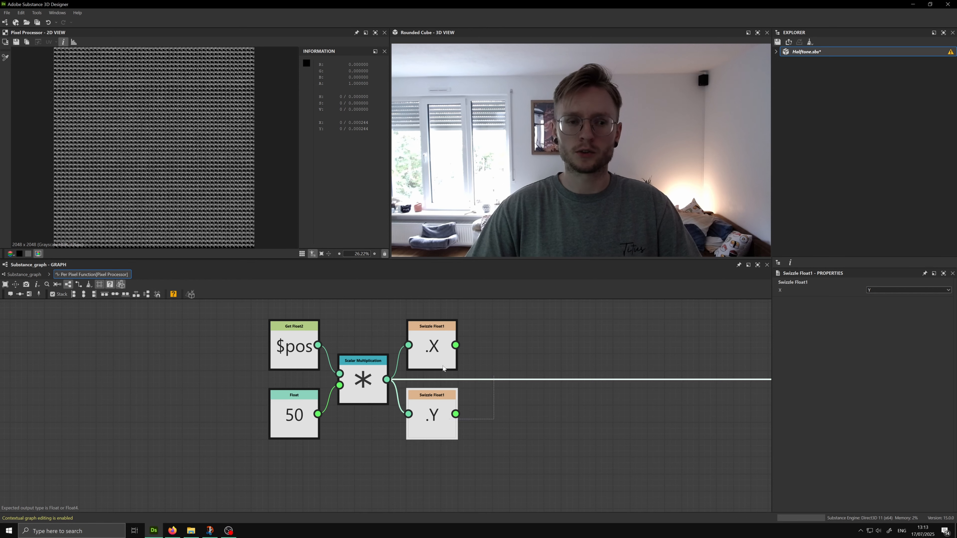
Set the X Swizzle Float1 node as the function's output node
{"action": "left_click", "coordinate": [432, 356]}
{"action": "scroll", "coordinate": [393, 376], "scroll_direction": "down", "scroll_amount": 2}
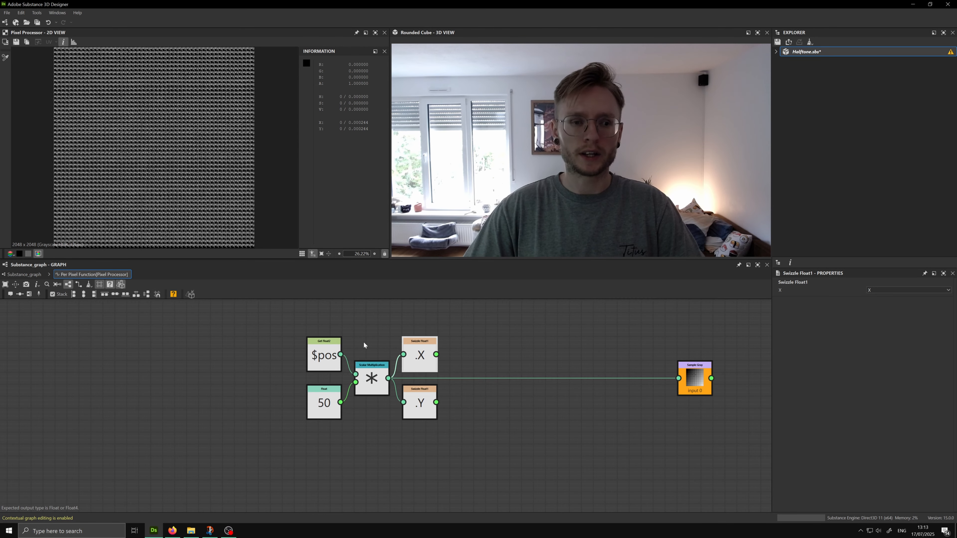
{"action": "left_click_drag", "start_coordinate": [364, 342], "coordinate": [379, 408]}
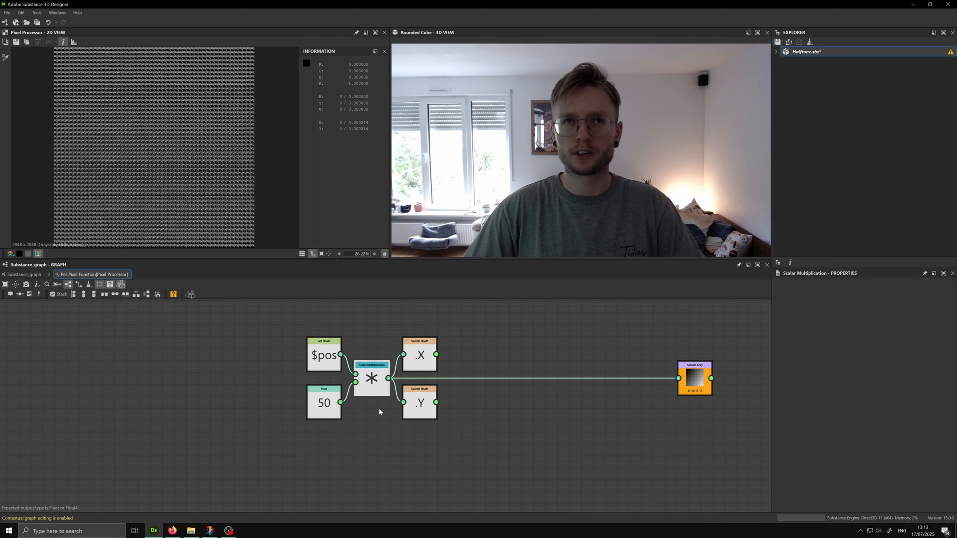
{"action": "right_click", "coordinate": [421, 360]}
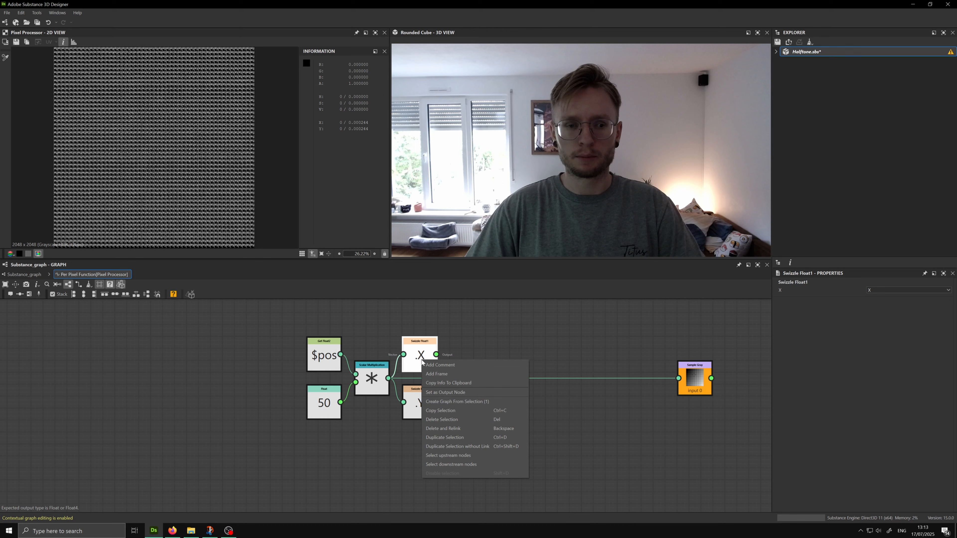
{"action": "left_click", "coordinate": [445, 392]}
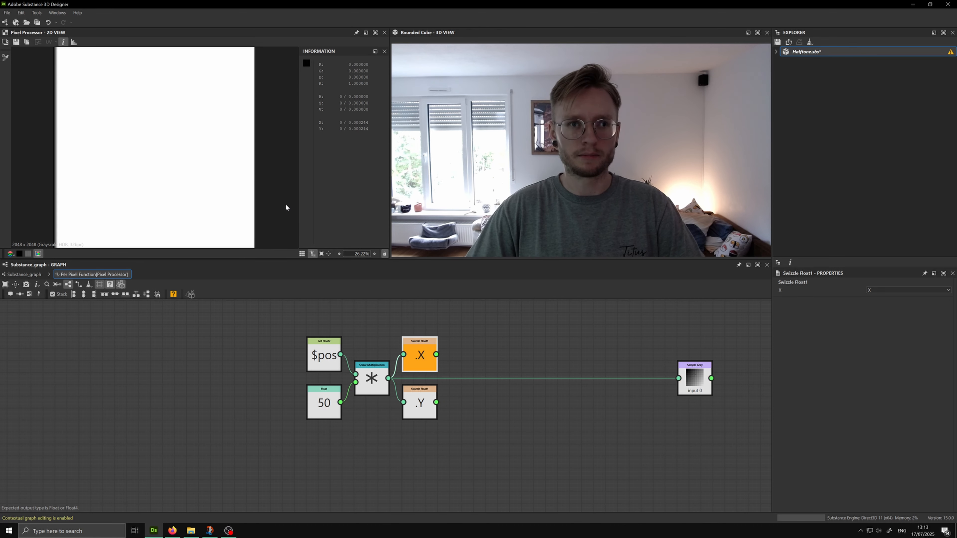
Set the Float node to 1 and make the Y Swizzle Float1 the output node
{"action": "left_click", "coordinate": [324, 404]}
{"action": "left_click", "coordinate": [943, 290]}
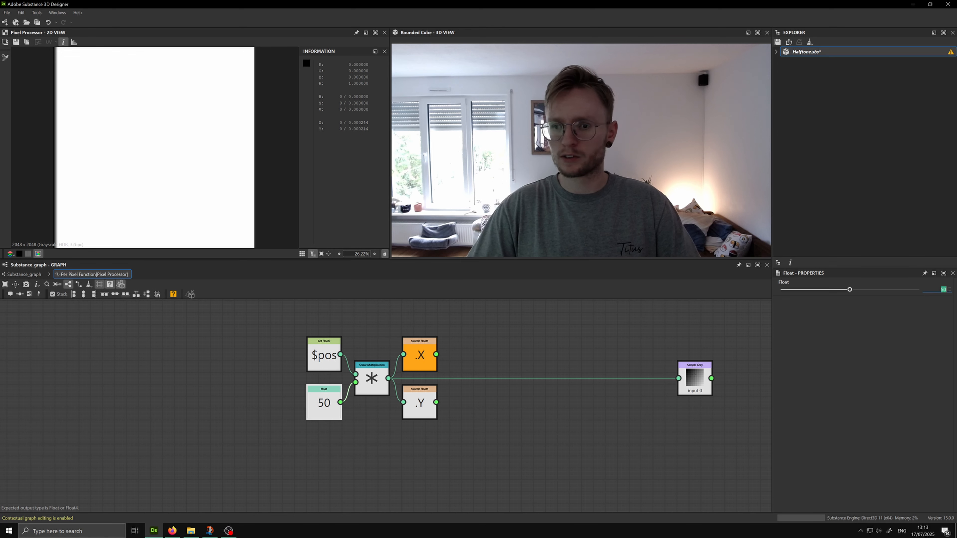
{"action": "type", "text": "1"}
{"action": "key", "text": "Return"}
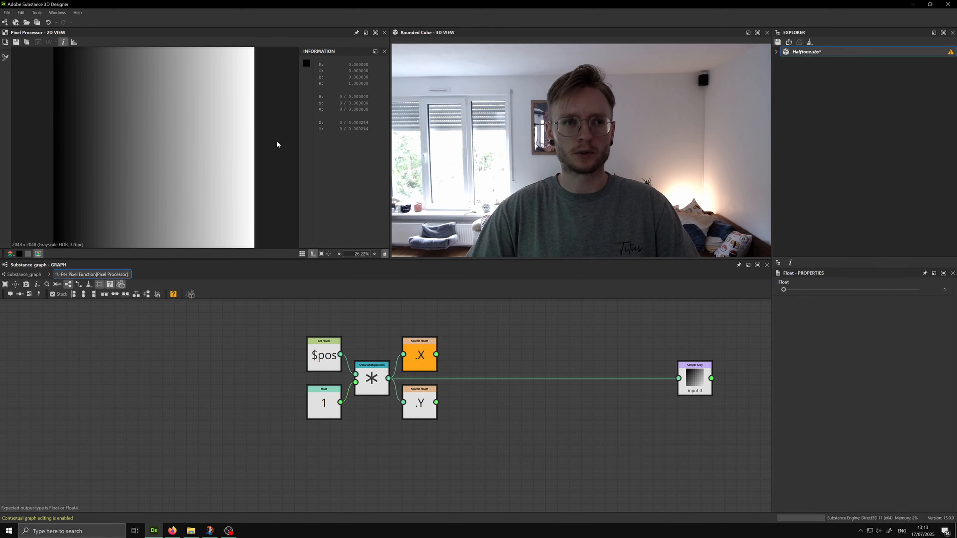
{"action": "right_click", "coordinate": [422, 405]}
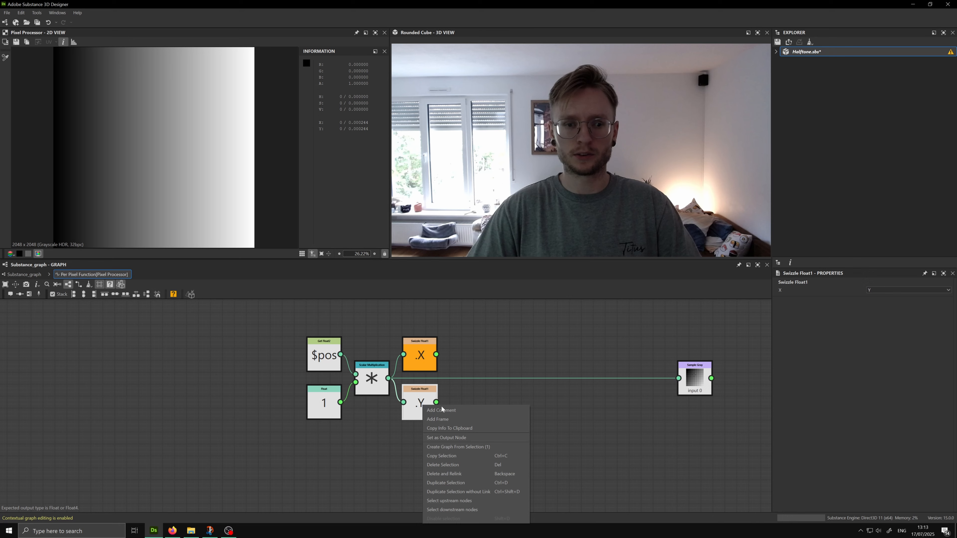
{"action": "left_click", "coordinate": [456, 439]}
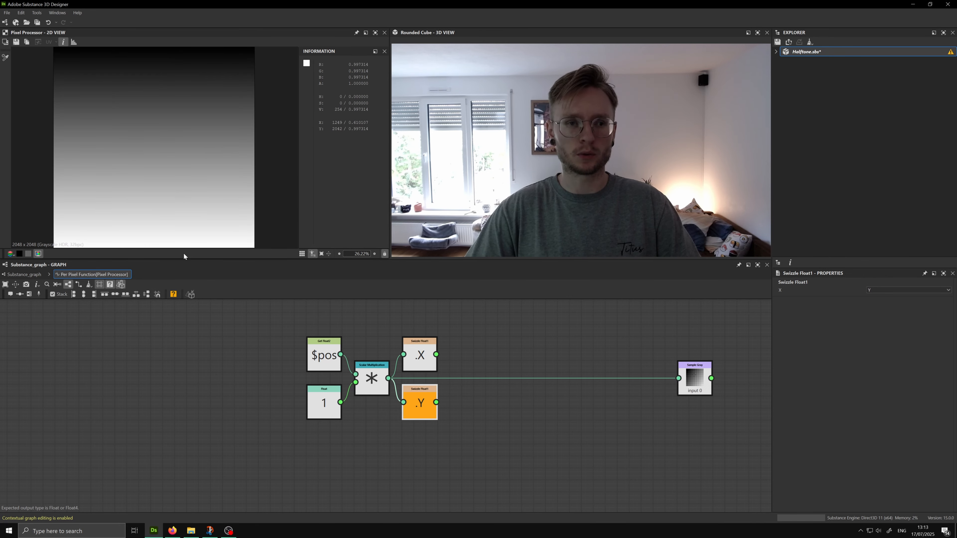
Set the Float node to 50 and inspect the upper edge of the resulting image up close in the 2D view
{"action": "left_click", "coordinate": [324, 404]}
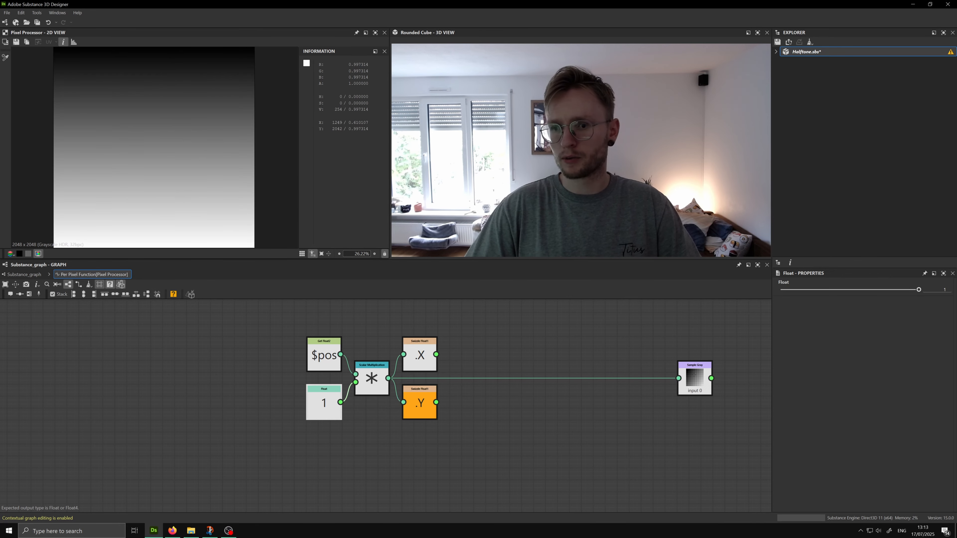
{"action": "left_click", "coordinate": [929, 290]}
{"action": "type", "text": "50"}
{"action": "key", "text": "Return"}
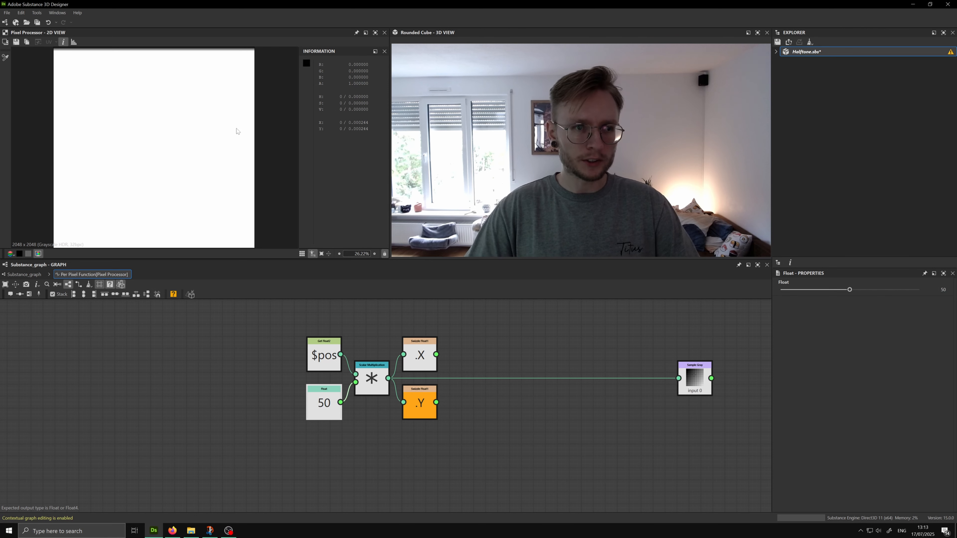
{"action": "scroll", "coordinate": [94, 117], "scroll_direction": "up", "scroll_amount": 6}
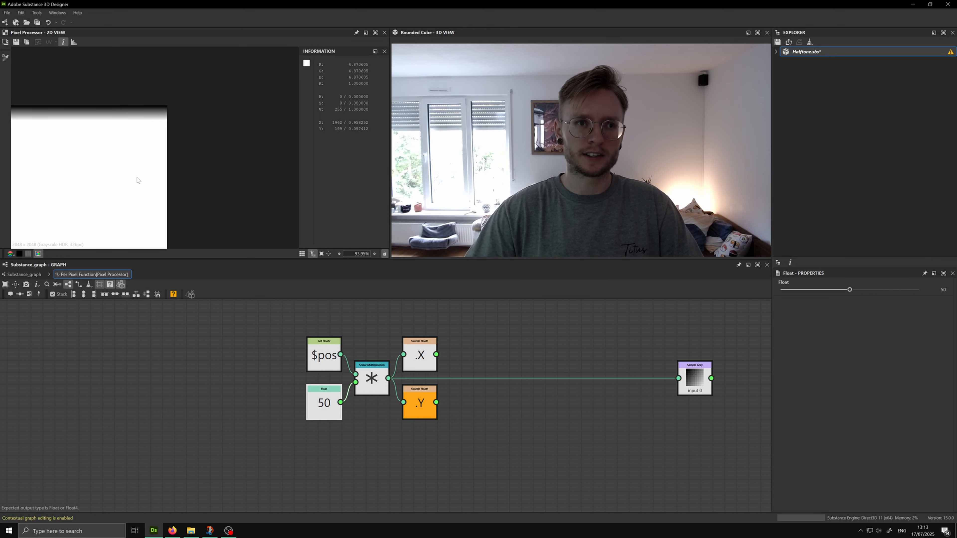
{"action": "middle_click_drag", "start_coordinate": [134, 193], "coordinate": [140, 132]}
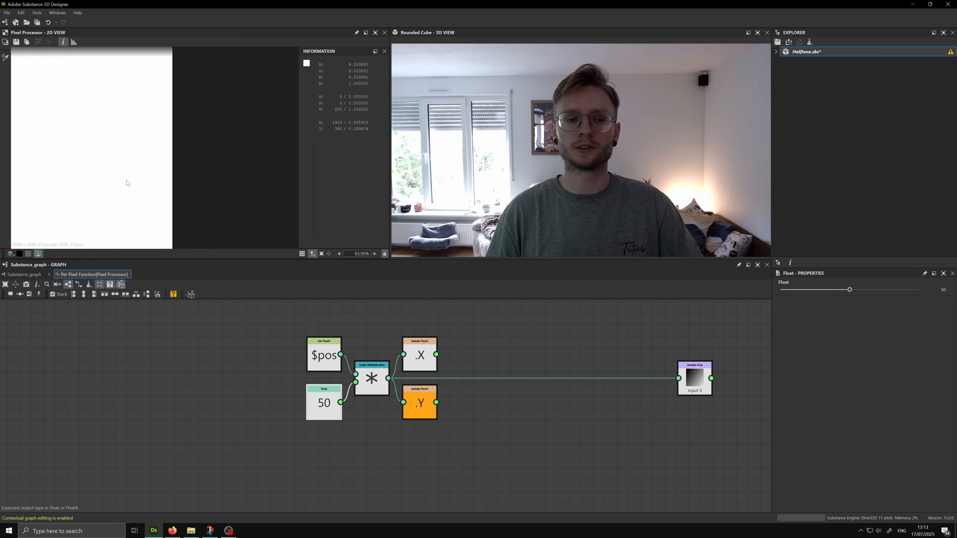
Return to Substance_graph and set the new Pixel Processor's output format to 16 Bits per Channel
{"action": "left_click", "coordinate": [25, 274]}
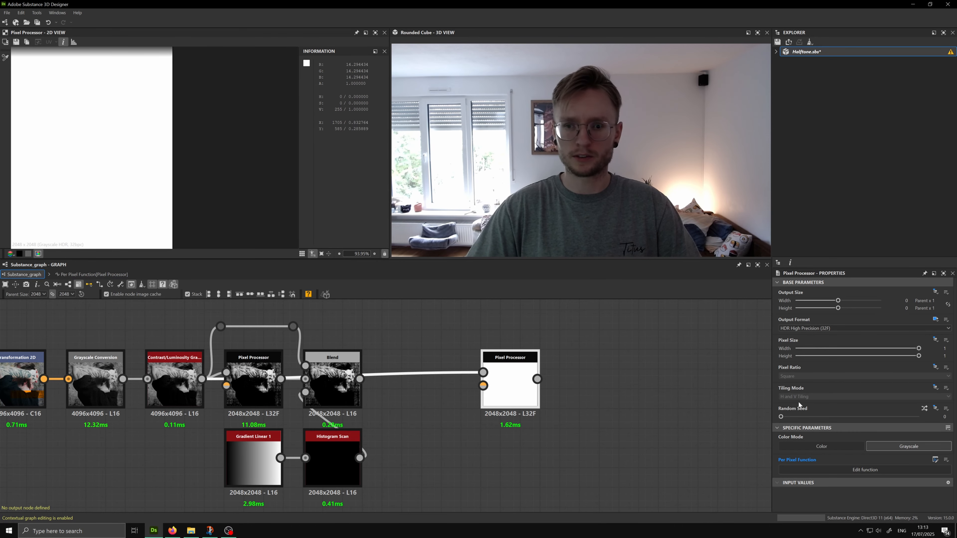
{"action": "left_click", "coordinate": [904, 329]}
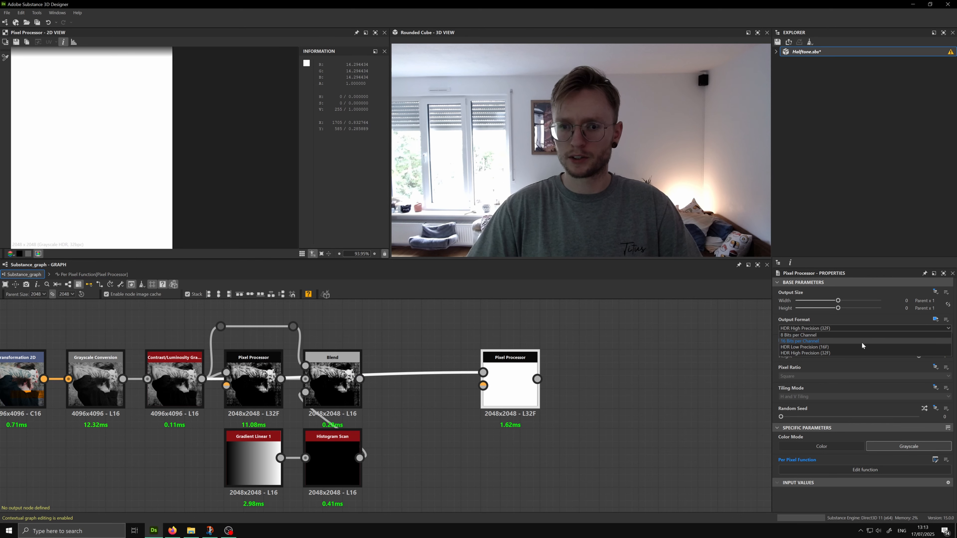
{"action": "left_click", "coordinate": [863, 341]}
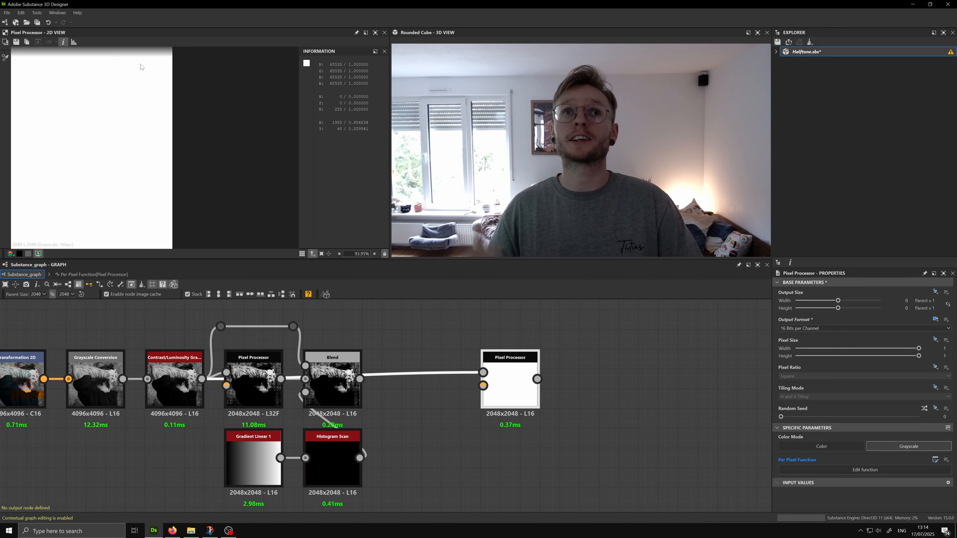
Set the Pixel Processor's output format to HDR High Precision (32F) and reopen its per pixel function
{"action": "left_click", "coordinate": [816, 329]}
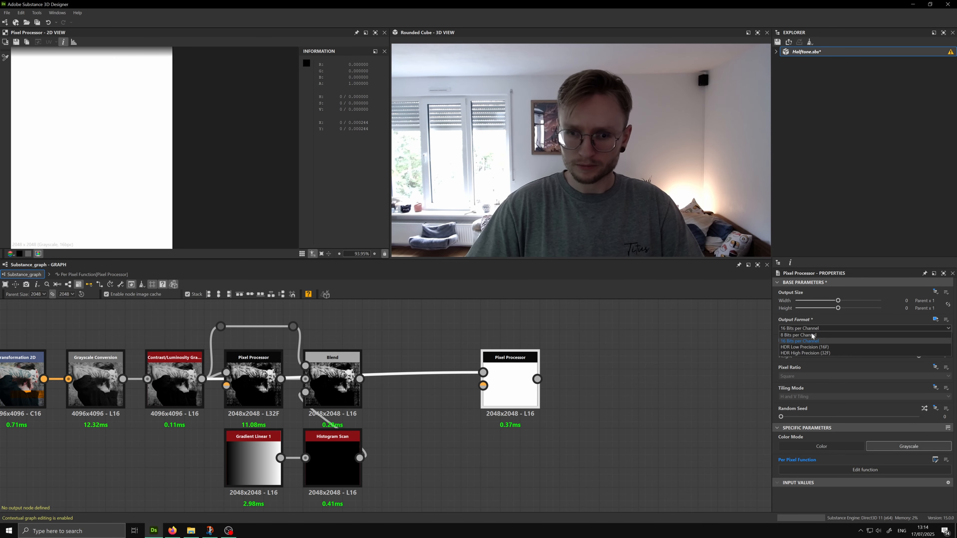
{"action": "left_click", "coordinate": [818, 354]}
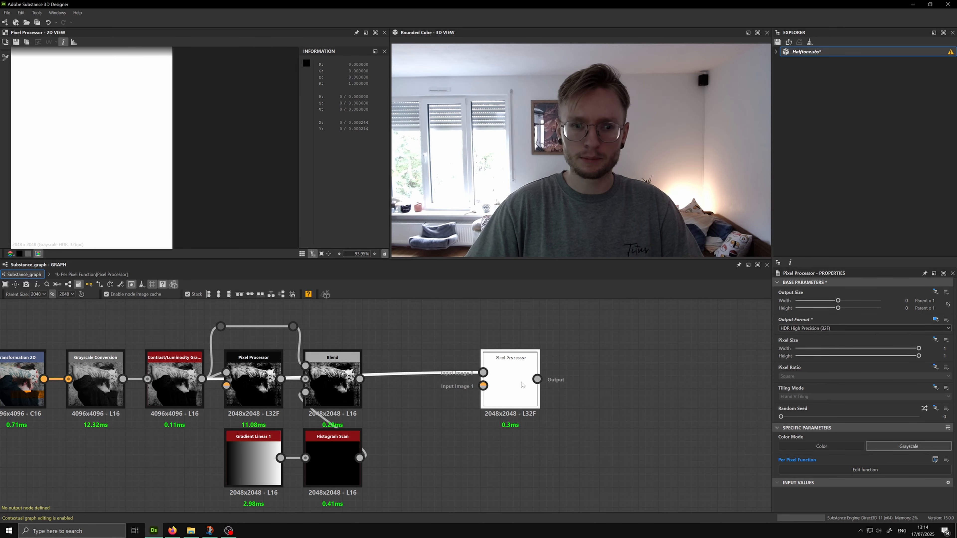
{"action": "left_click", "coordinate": [865, 469]}
{"action": "scroll", "coordinate": [124, 192], "scroll_direction": "down", "scroll_amount": 3}
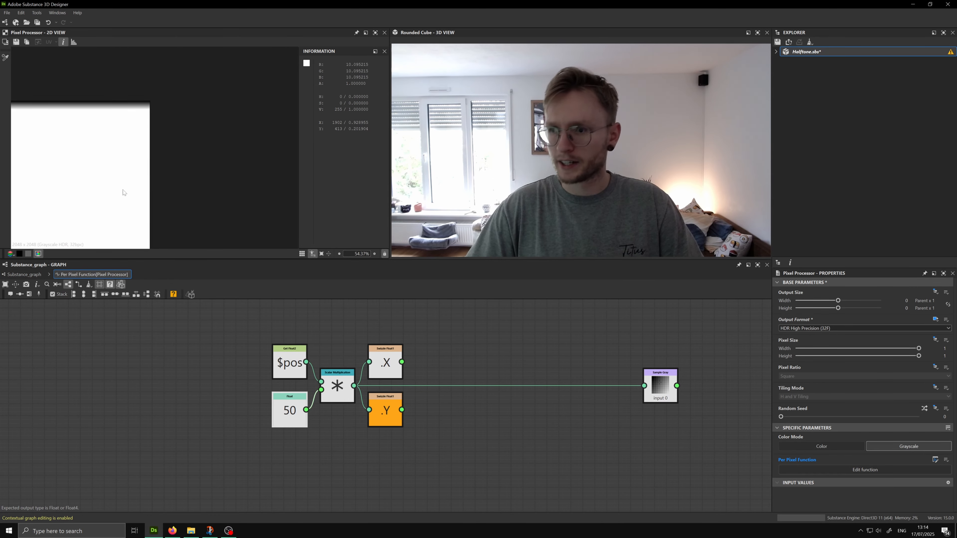
Add a Frac node beyond the X Swizzle Float1 and connect the swizzle's output to it
{"action": "left_click", "coordinate": [440, 345]}
{"action": "key", "text": "space"}
{"action": "type", "text": "fr"}
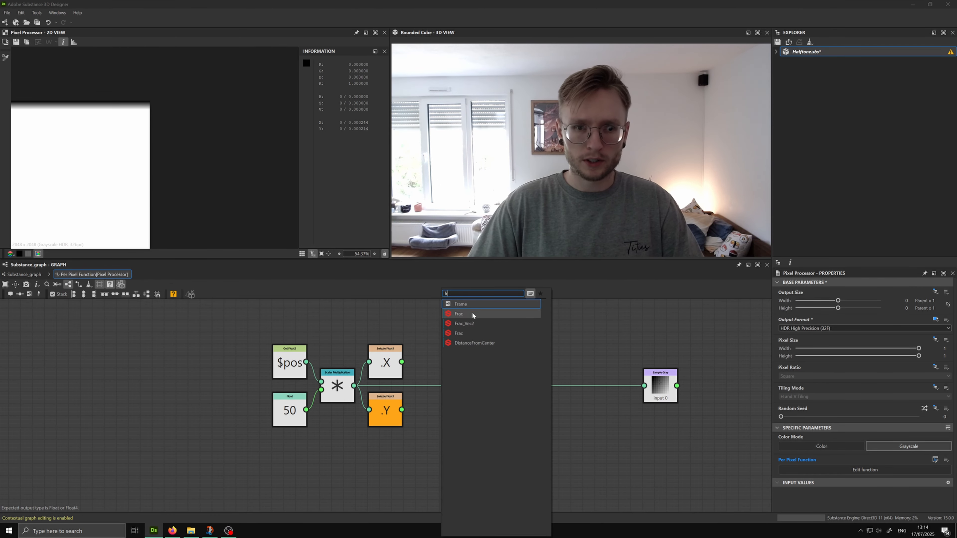
{"action": "left_click", "coordinate": [474, 313]}
{"action": "scroll", "coordinate": [414, 373], "scroll_direction": "up", "scroll_amount": 2}
{"action": "middle_click_drag", "start_coordinate": [414, 372], "coordinate": [410, 361]}
{"action": "left_click_drag", "start_coordinate": [393, 345], "coordinate": [429, 350]}
Duplicate the Frac node, connect the Y Swizzle Float1 to the copy, and align it below the first Frac
{"action": "key", "text": "ctrl+d"}
{"action": "left_click_drag", "start_coordinate": [393, 414], "coordinate": [431, 432]}
{"action": "left_click_drag", "start_coordinate": [437, 434], "coordinate": [439, 417]}
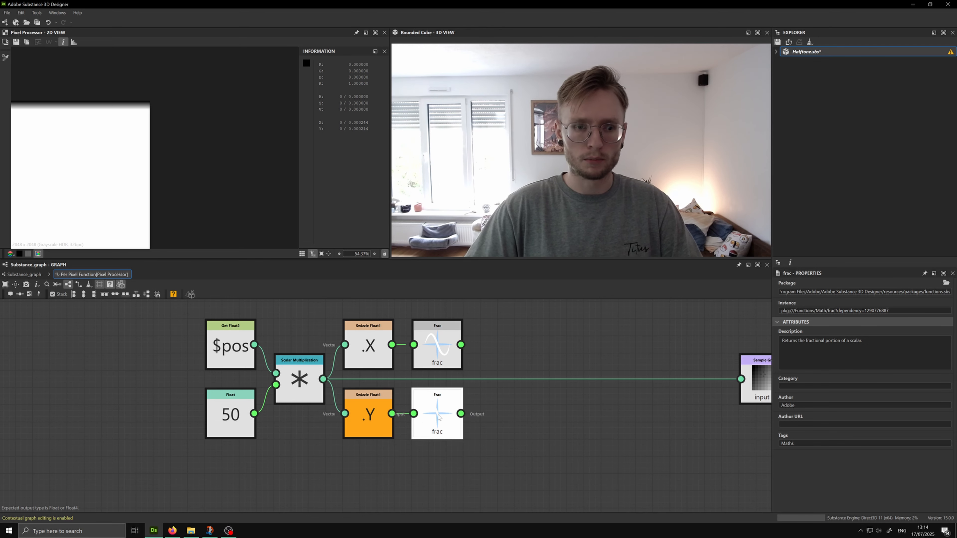
Preview the X branch by making its Frac node the output and comparing with the X Swizzle Float1 as output
{"action": "left_click", "coordinate": [452, 364]}
{"action": "right_click", "coordinate": [454, 366]}
{"action": "left_click", "coordinate": [456, 370]}
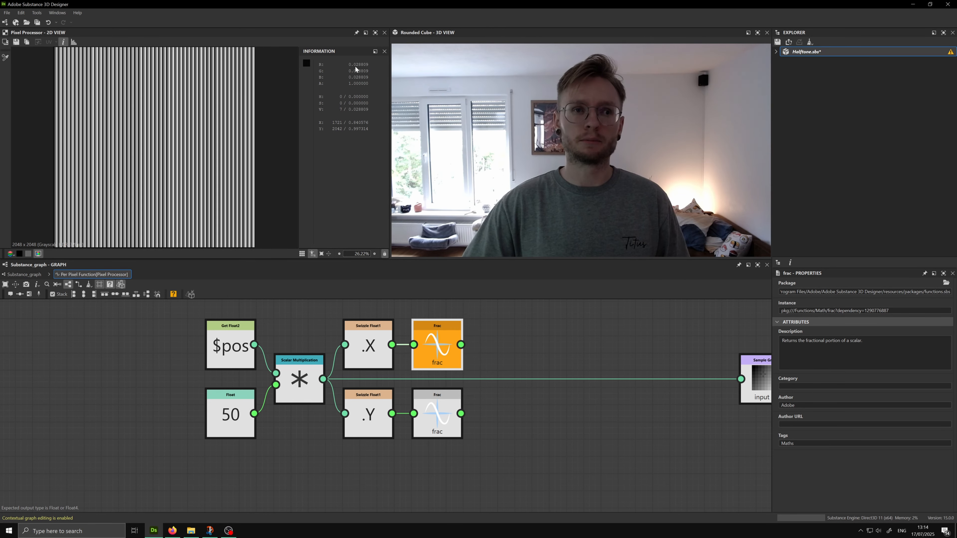
{"action": "right_click", "coordinate": [375, 331]}
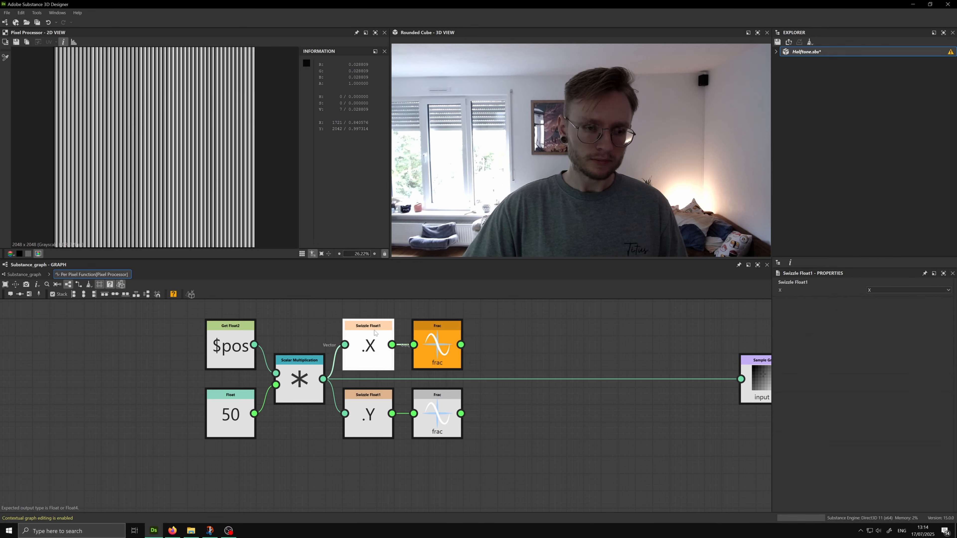
{"action": "left_click", "coordinate": [394, 363]}
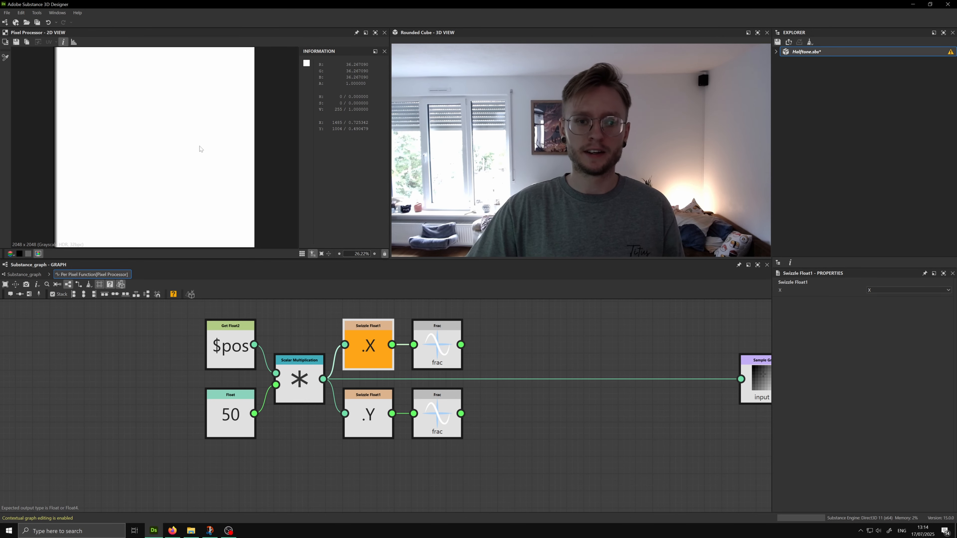
Switch the output node to the X branch's Frac and from there to the Y branch's Frac
{"action": "right_click", "coordinate": [445, 353]}
{"action": "left_click", "coordinate": [468, 385]}
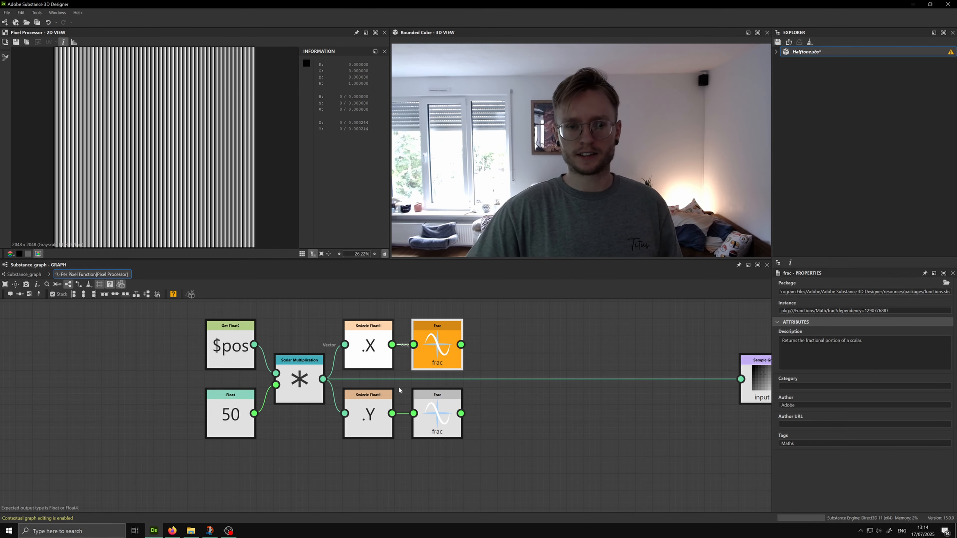
{"action": "right_click", "coordinate": [449, 409]}
{"action": "left_click", "coordinate": [480, 313]}
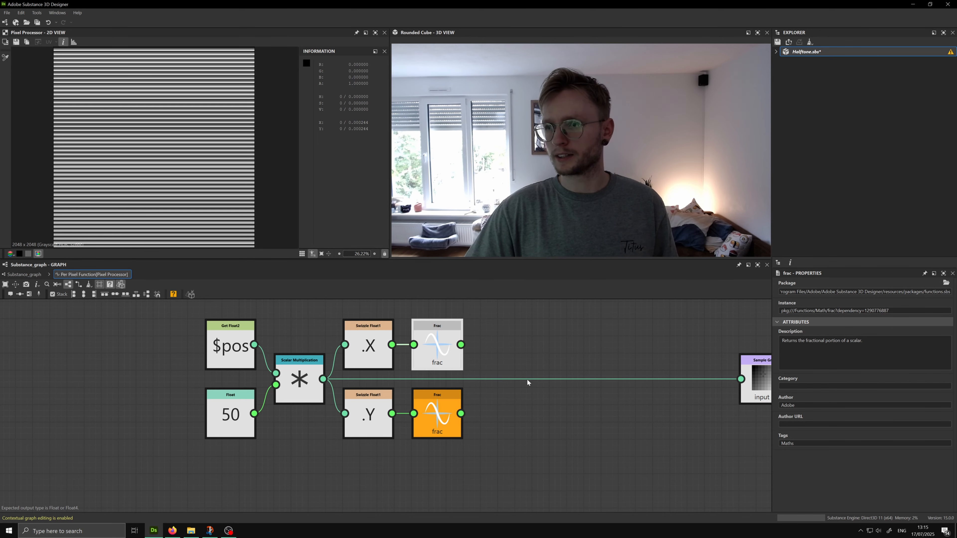
Add a Vector Float2 node, connect both Frac outputs to its inputs, and center it between the two branches
{"action": "key", "text": "space"}
{"action": "type", "text": "vec"}
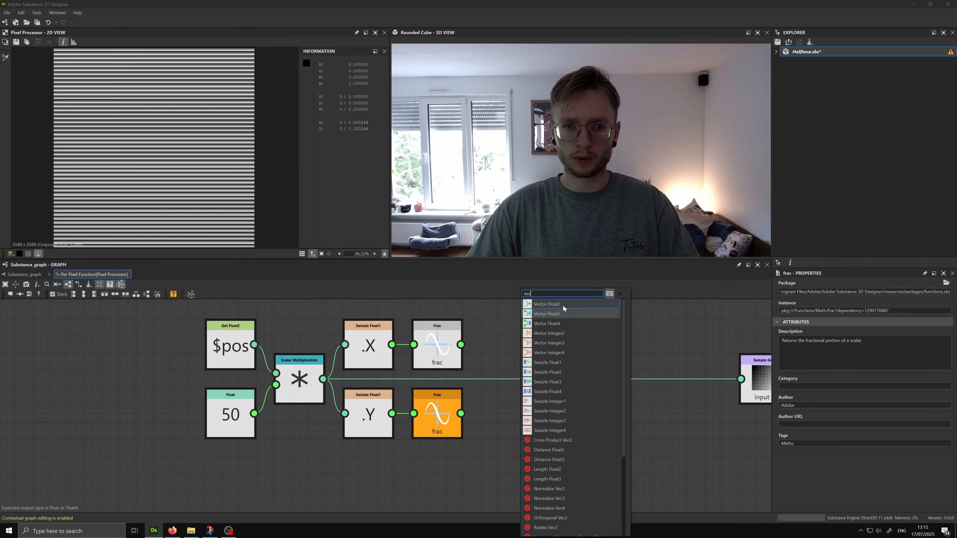
{"action": "left_click", "coordinate": [563, 304]}
{"action": "left_click_drag", "start_coordinate": [500, 339], "coordinate": [468, 406]}
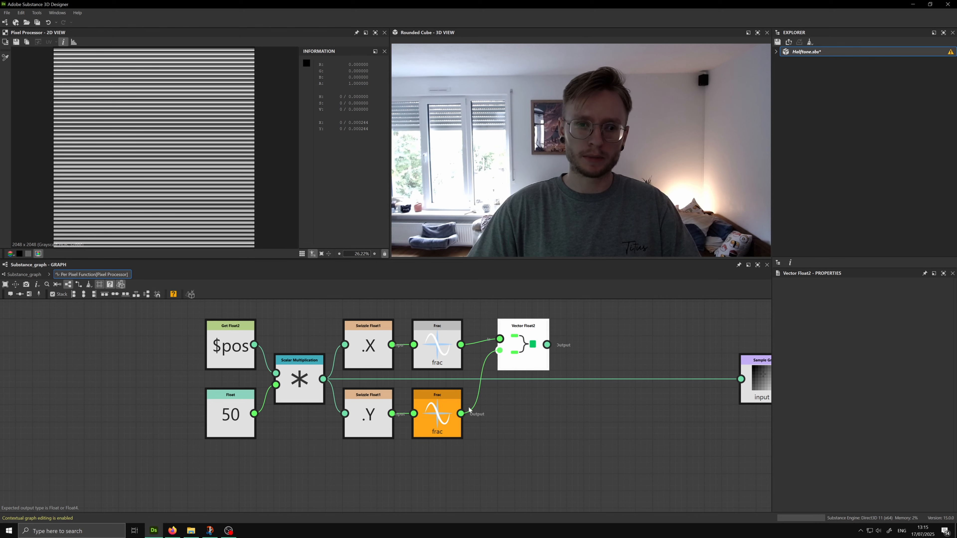
{"action": "left_click_drag", "start_coordinate": [524, 357], "coordinate": [507, 392]}
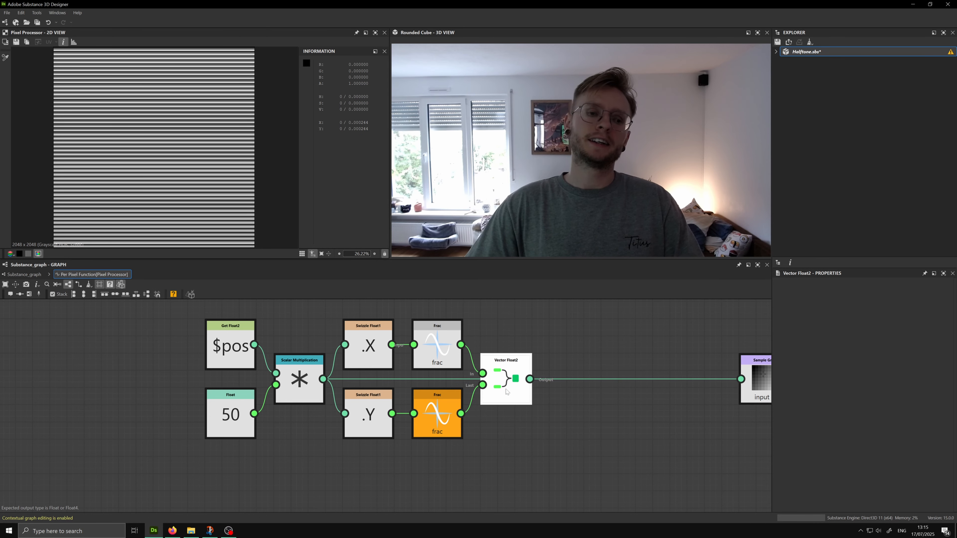
{"action": "left_click", "coordinate": [451, 348]}
{"action": "key", "text": "space"}
{"action": "type", "text": "frac"}
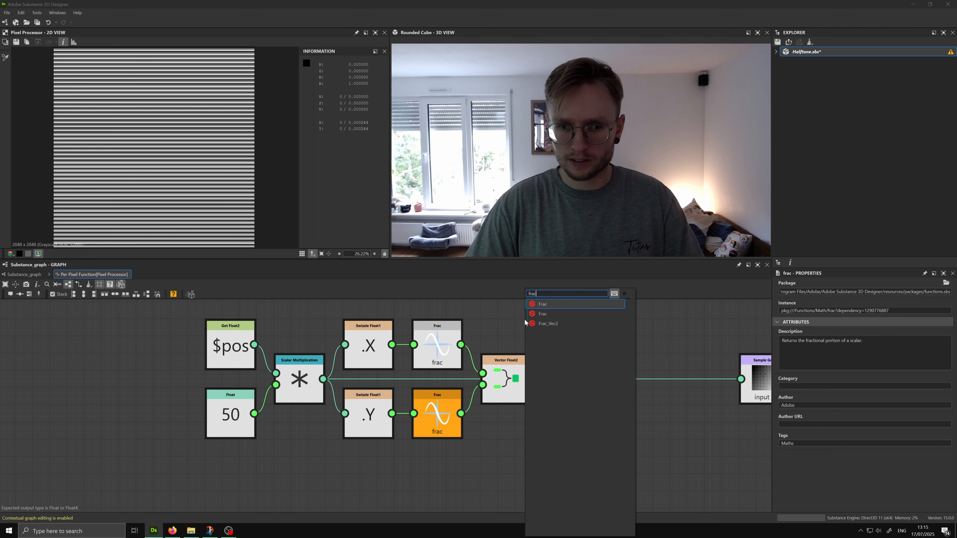
{"action": "key", "text": "Down"}
{"action": "key", "text": "Down"}
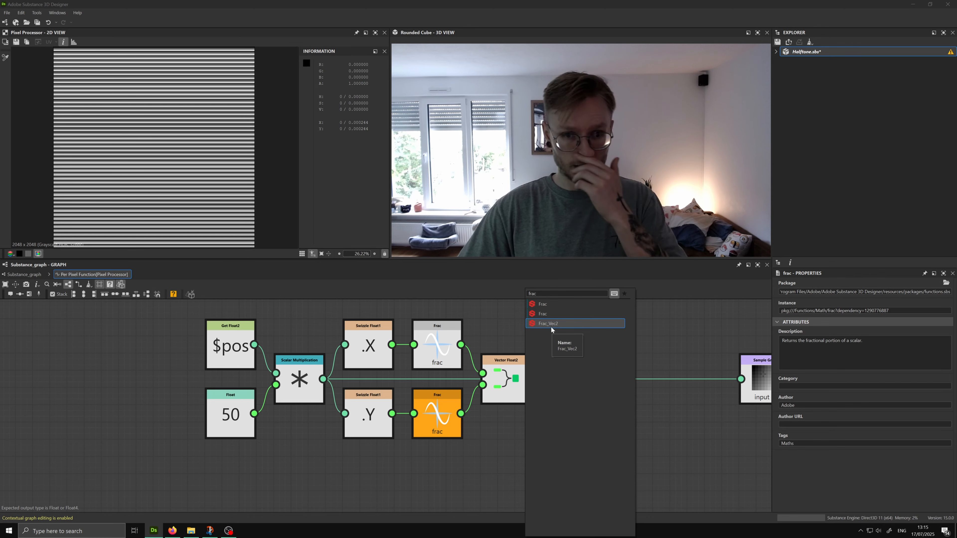
{"action": "left_click", "coordinate": [481, 340]}
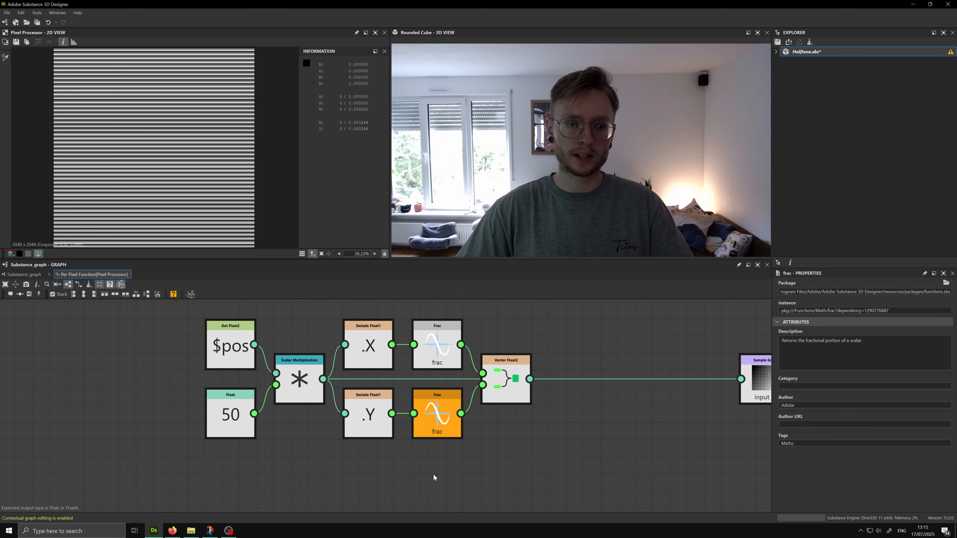
{"action": "left_click_drag", "start_coordinate": [435, 478], "coordinate": [421, 360]}
{"action": "left_click_drag", "start_coordinate": [433, 442], "coordinate": [372, 409]}
{"action": "left_click_drag", "start_coordinate": [438, 455], "coordinate": [377, 409]}
{"action": "left_click", "coordinate": [399, 447]}
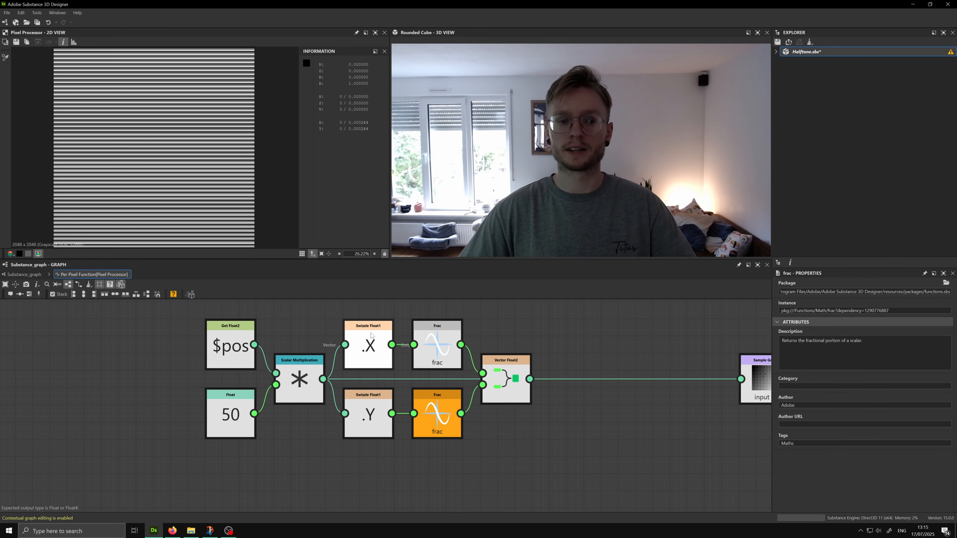
{"action": "left_click_drag", "start_coordinate": [516, 444], "coordinate": [435, 354]}
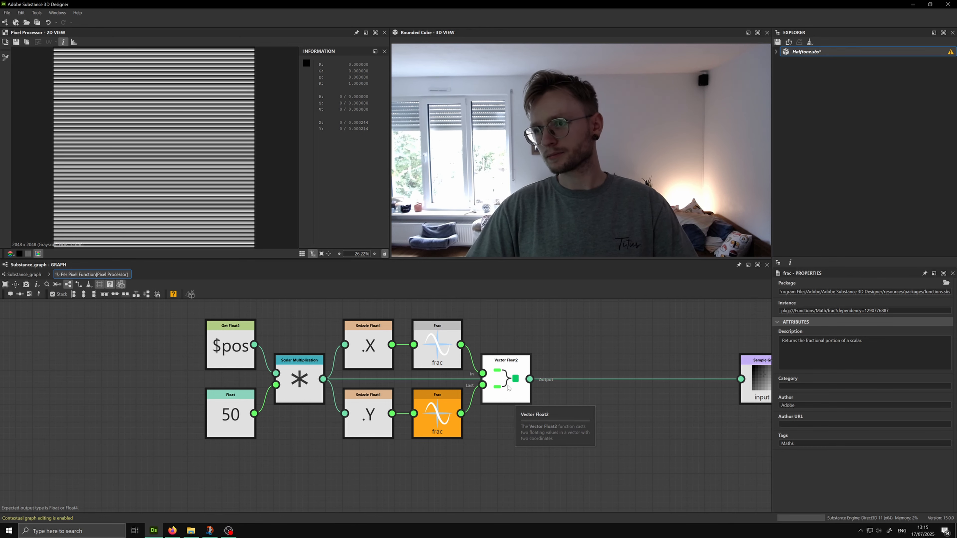
Add a Subtraction node after the Vector Float2 and connect the Vector Float2 output to its first input
{"action": "key", "text": "space"}
{"action": "type", "text": "sub"}
{"action": "key", "text": "Return"}
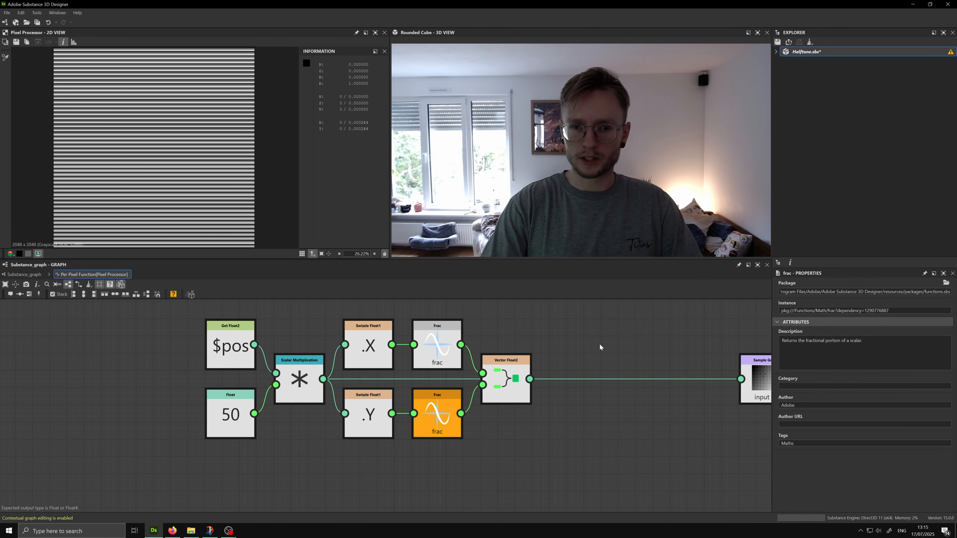
{"action": "left_click_drag", "start_coordinate": [530, 379], "coordinate": [571, 402]}
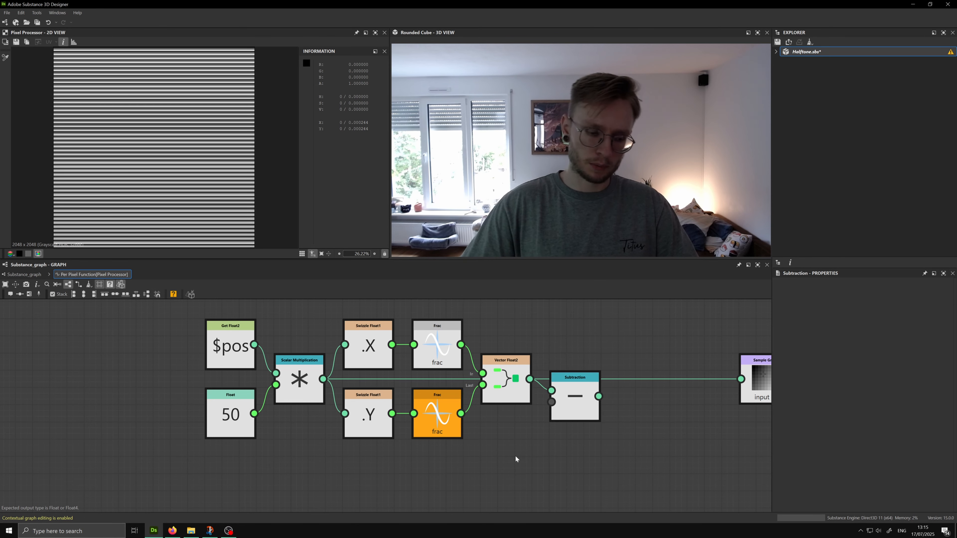
Add a Float2 node with both values set to 0.5 and connect it to the Subtraction's second input
{"action": "key", "text": "space"}
{"action": "type", "text": "float2"}
{"action": "key", "text": "Return"}
{"action": "left_click_drag", "start_coordinate": [516, 459], "coordinate": [498, 459]}
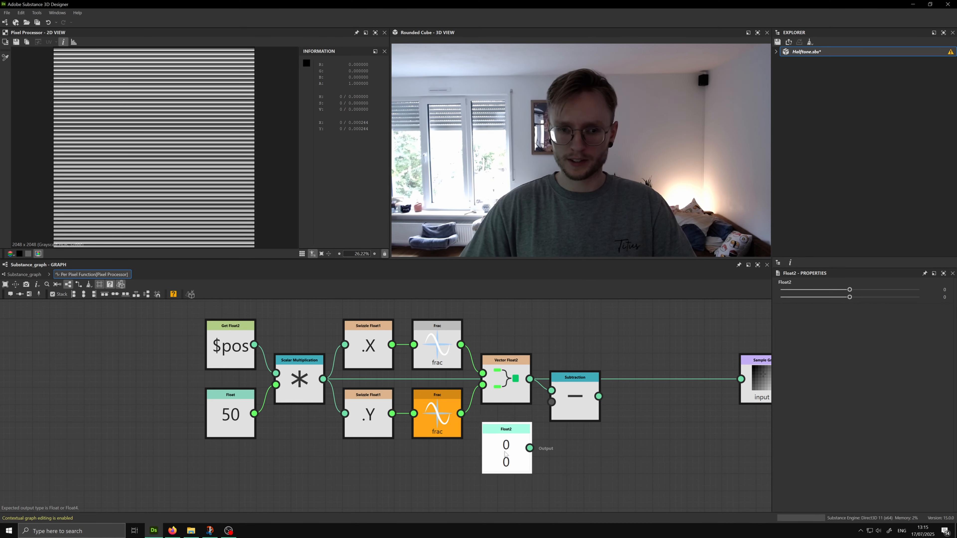
{"action": "double_click", "coordinate": [945, 290]}
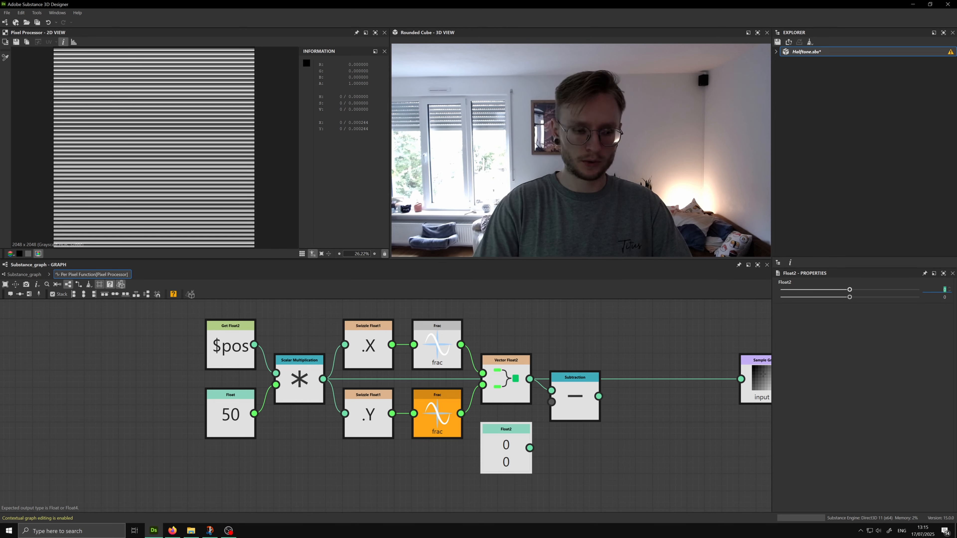
{"action": "type", "text": ".5"}
{"action": "key", "text": "Tab"}
{"action": "type", "text": ".5"}
{"action": "key", "text": "Return"}
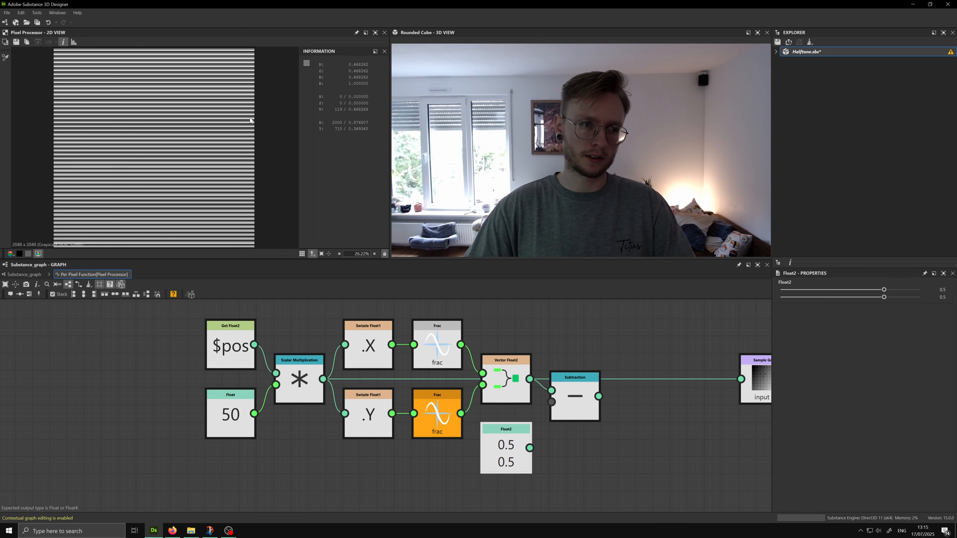
{"action": "scroll", "coordinate": [250, 120], "scroll_direction": "up", "scroll_amount": 10}
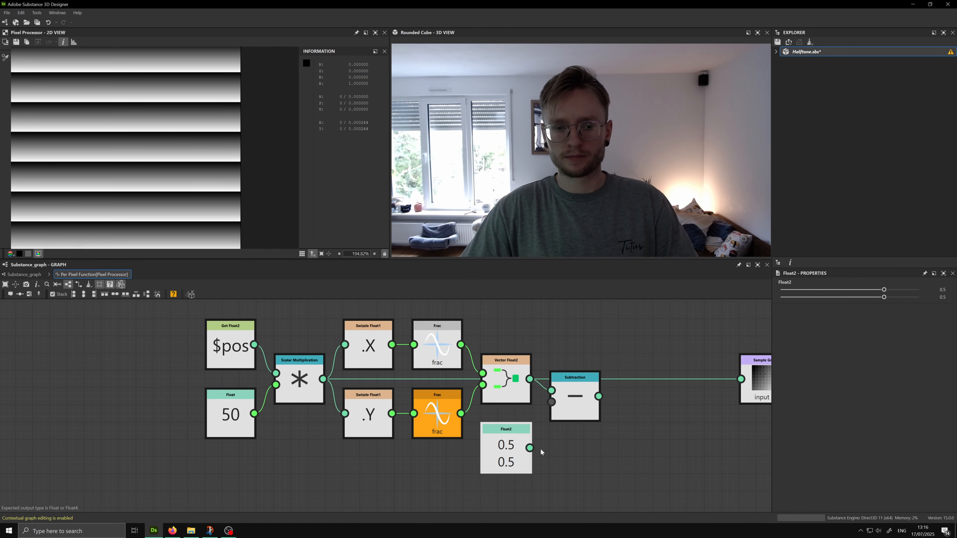
{"action": "left_click_drag", "start_coordinate": [575, 399], "coordinate": [530, 448]}
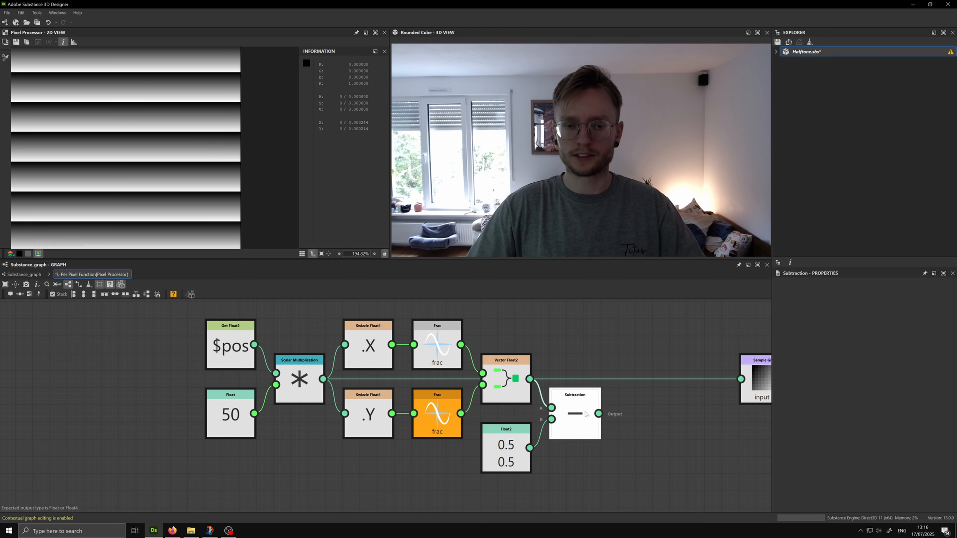
Add a Swizzle Float1 node set to X, connect the Subtraction output to it, and make it the output node
{"action": "middle_click_drag", "start_coordinate": [609, 395], "coordinate": [501, 394]}
{"action": "key", "text": "space"}
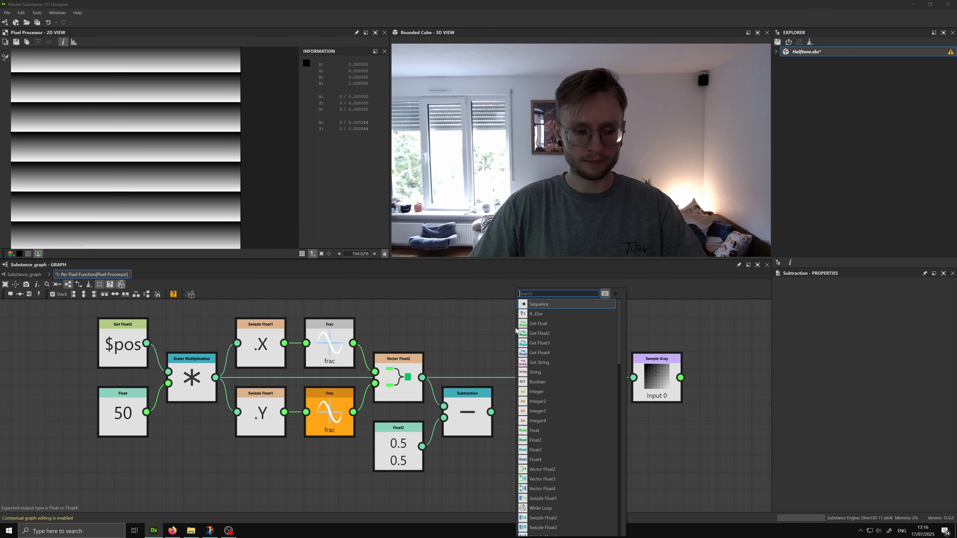
{"action": "type", "text": "ve"}
{"action": "key", "text": "Escape"}
{"action": "left_click_drag", "start_coordinate": [491, 412], "coordinate": [528, 346]}
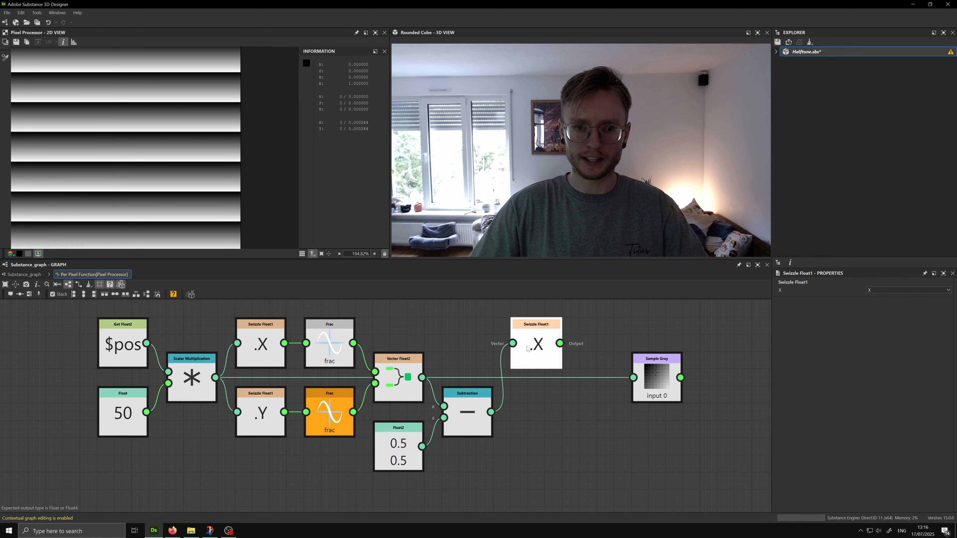
{"action": "right_click", "coordinate": [527, 346]}
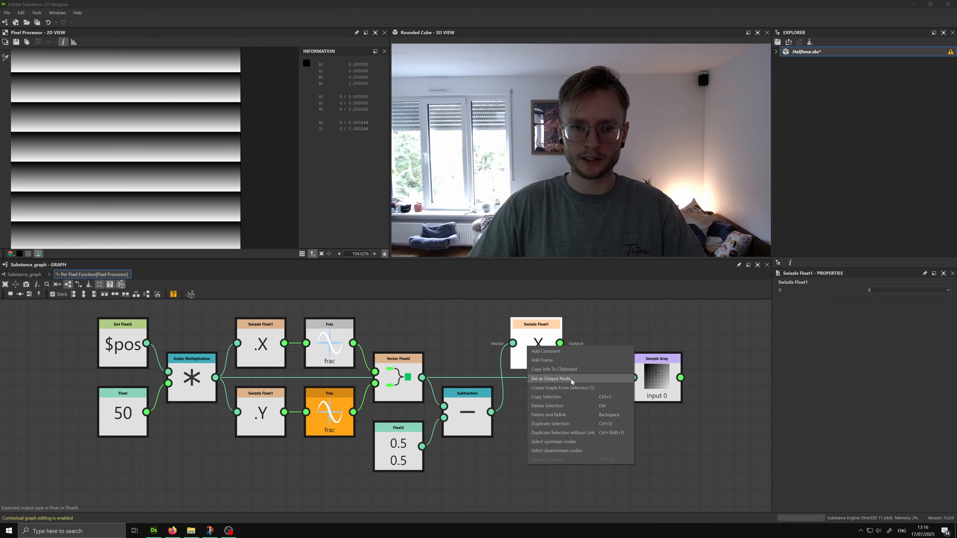
{"action": "left_click", "coordinate": [571, 379]}
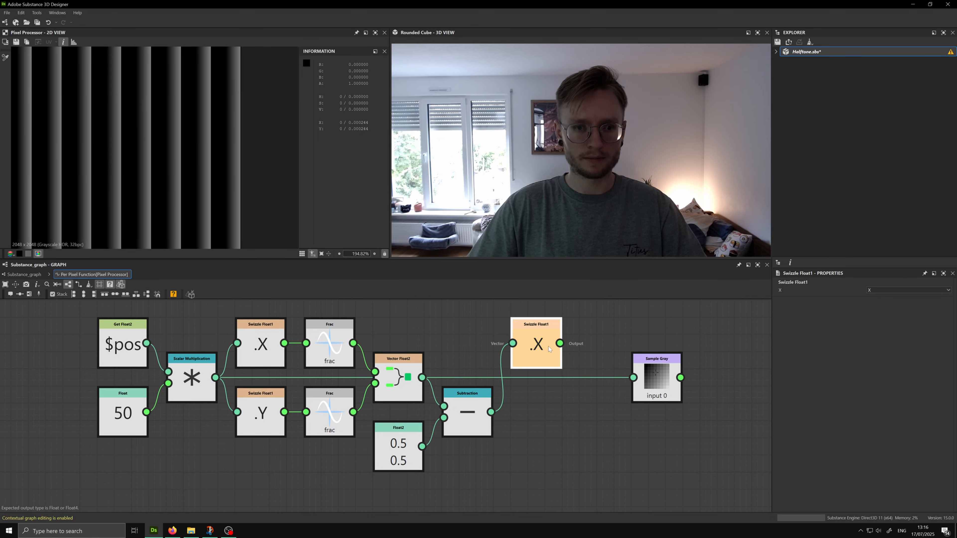
Compare the X branch's Frac as output with the Subtraction's X swizzle as output and inspect the pixel values across one tile
{"action": "right_click", "coordinate": [349, 353]}
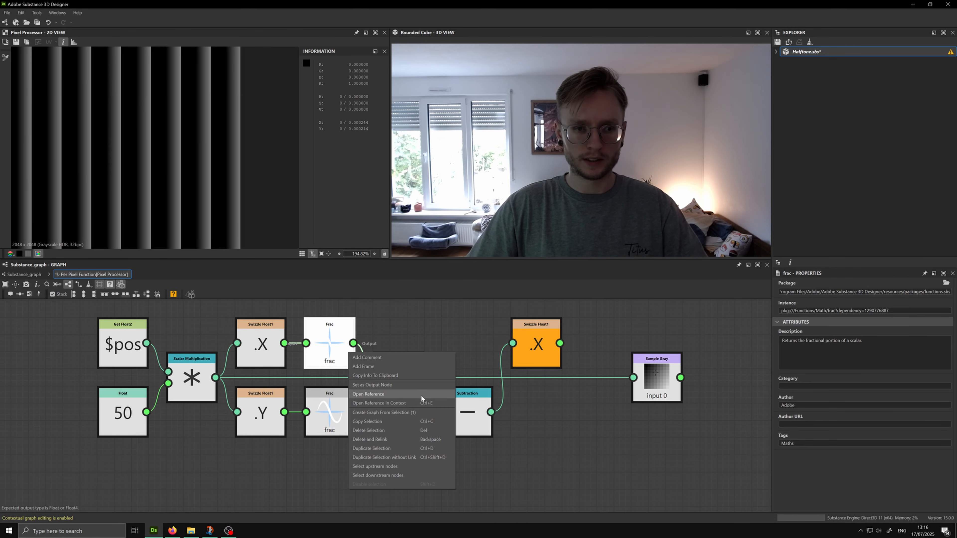
{"action": "left_click", "coordinate": [401, 386]}
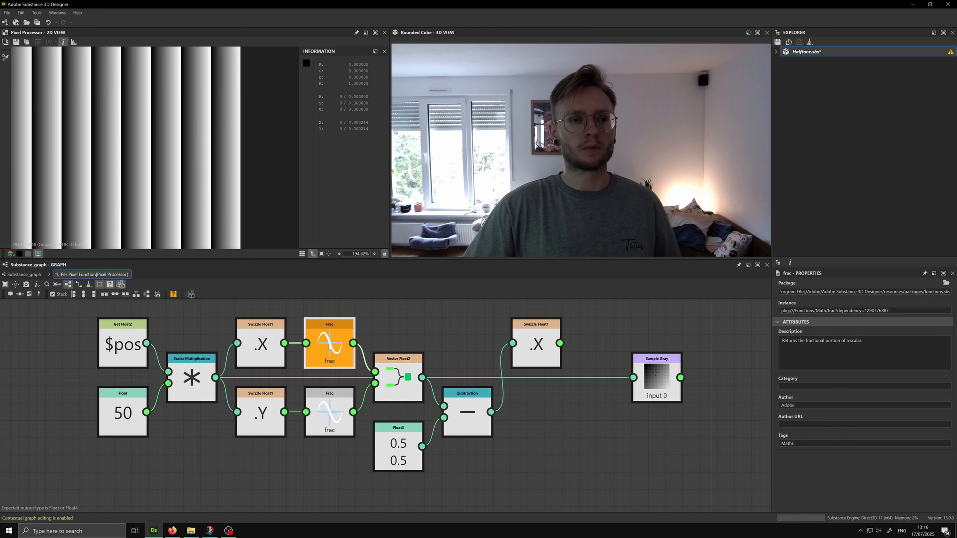
{"action": "right_click", "coordinate": [546, 349]}
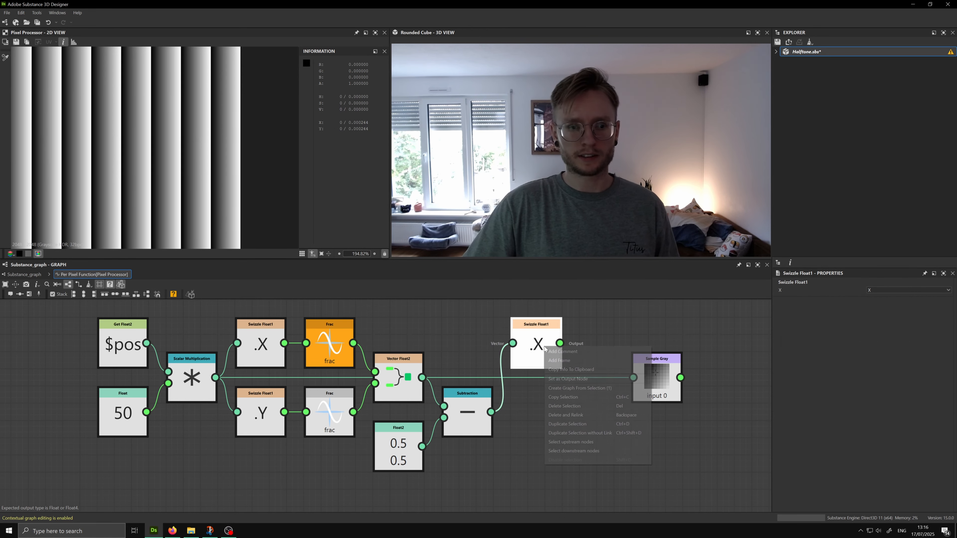
{"action": "left_click", "coordinate": [568, 378]}
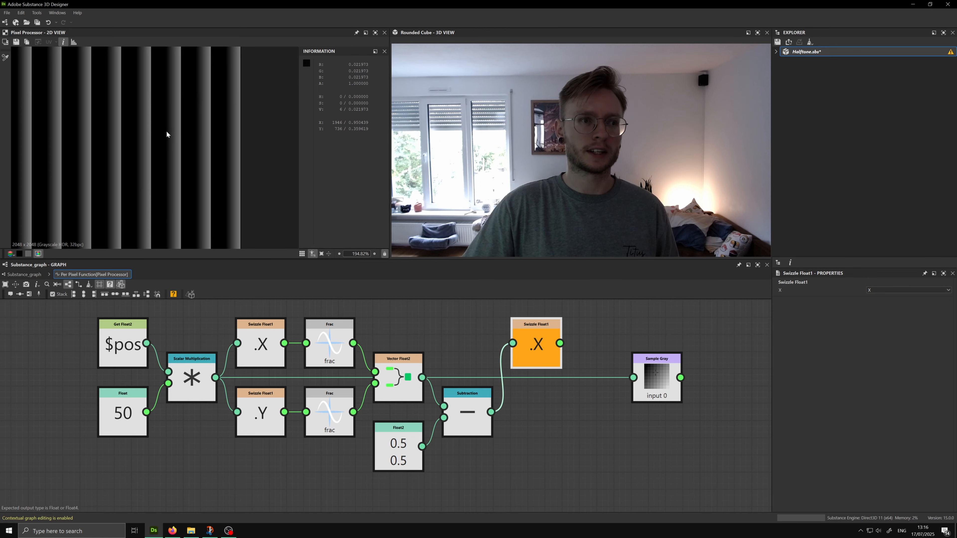
{"action": "scroll", "coordinate": [166, 132], "scroll_direction": "up", "scroll_amount": 10}
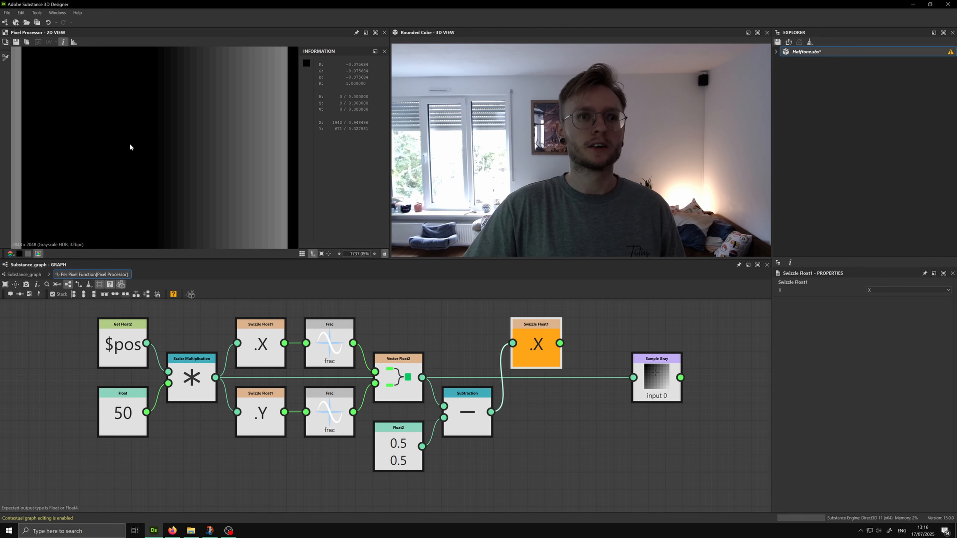
{"action": "scroll", "coordinate": [84, 146], "scroll_direction": "down", "scroll_amount": 1}
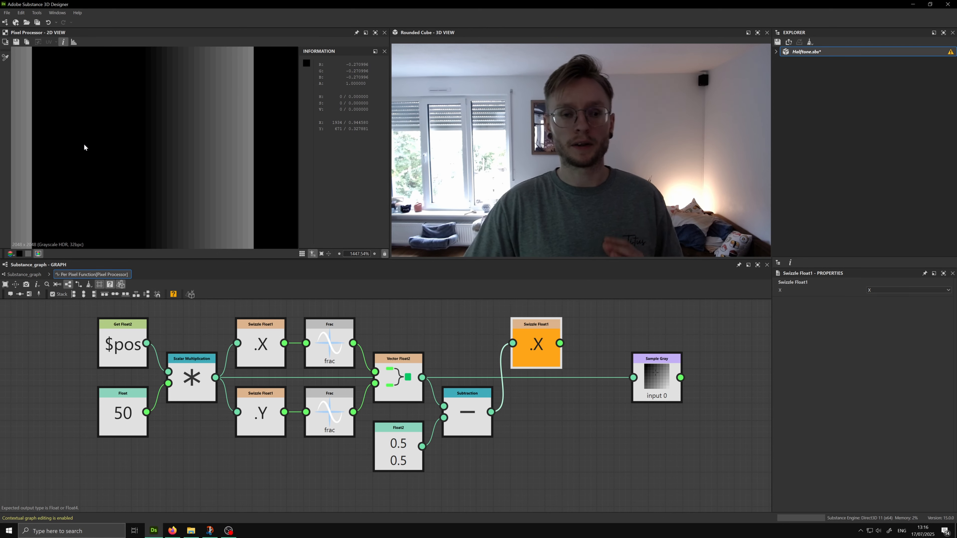
{"action": "scroll", "coordinate": [89, 145], "scroll_direction": "down", "scroll_amount": 6}
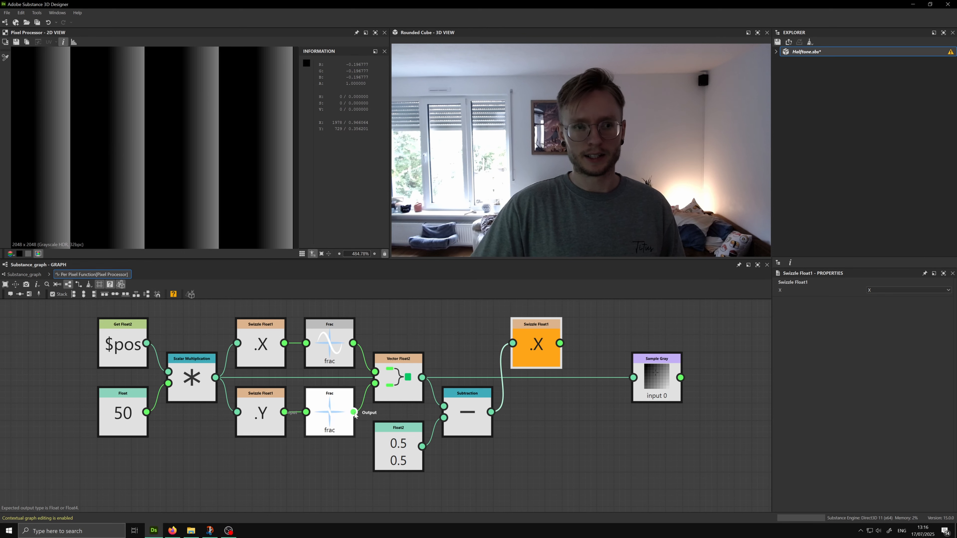
Preview the Subtraction's Y component by switching its Swizzle Float1 to Y, and remove that swizzle node
{"action": "middle_click_drag", "start_coordinate": [540, 370], "coordinate": [523, 353]}
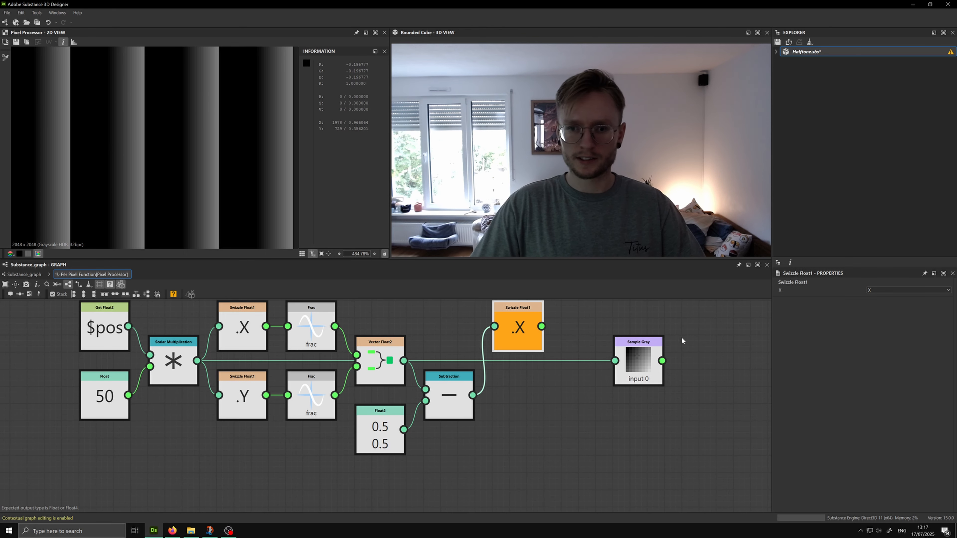
{"action": "left_click", "coordinate": [884, 289]}
{"action": "left_click", "coordinate": [874, 304]}
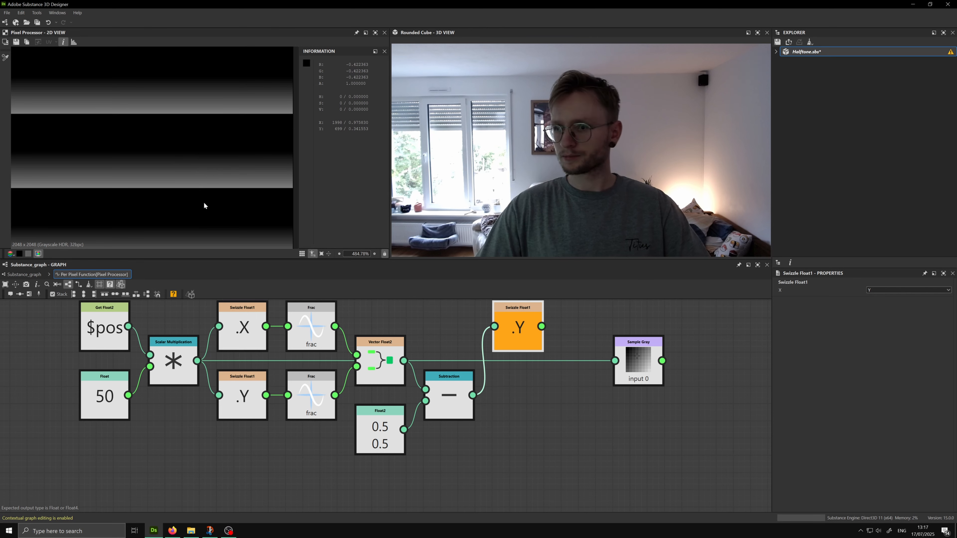
{"action": "key", "text": "Delete"}
Add an Absolute node and connect the Subtraction output to it
{"action": "key", "text": "space"}
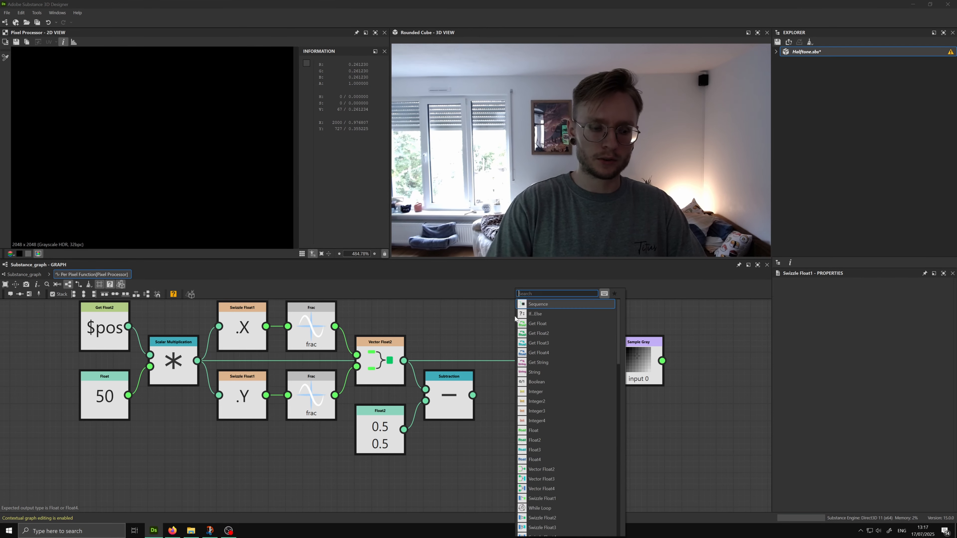
{"action": "type", "text": "abs"}
{"action": "key", "text": "Return"}
{"action": "left_click_drag", "start_coordinate": [473, 395], "coordinate": [525, 398]}
{"action": "middle_click_drag", "start_coordinate": [452, 414], "coordinate": [297, 452]}
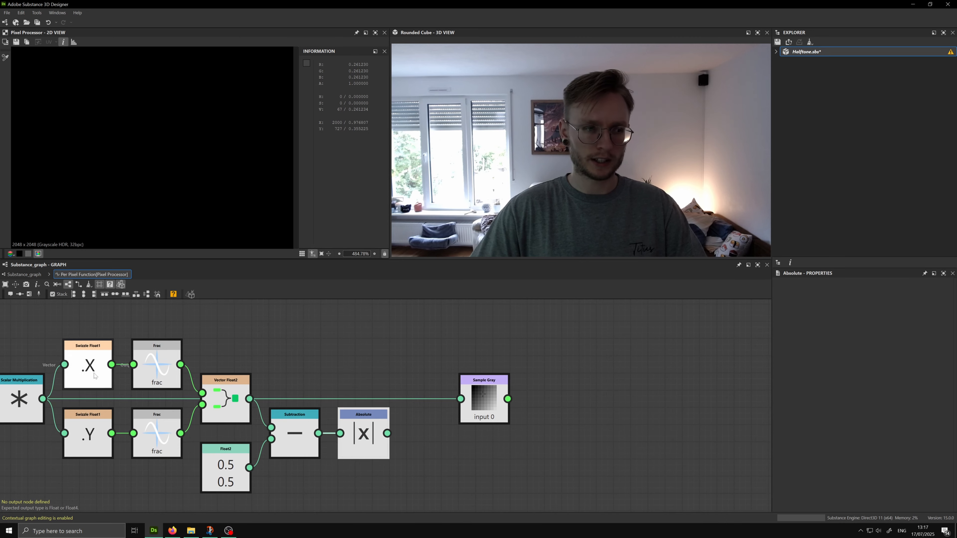
Paste a copy of the X Swizzle Float1 above the Absolute node, feed it the Absolute output, and make it the output node
{"action": "left_click", "coordinate": [89, 369]}
{"action": "key", "text": "ctrl+c"}
{"action": "key", "text": "ctrl+v"}
{"action": "left_click_drag", "start_coordinate": [387, 433], "coordinate": [374, 348]}
{"action": "right_click", "coordinate": [377, 329]}
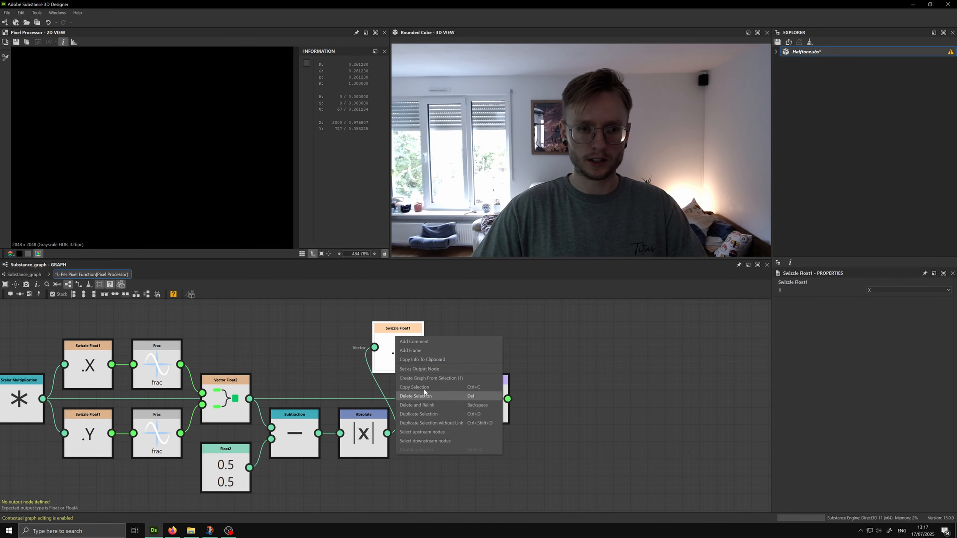
{"action": "left_click", "coordinate": [426, 368]}
{"action": "scroll", "coordinate": [229, 147], "scroll_direction": "down", "scroll_amount": 5}
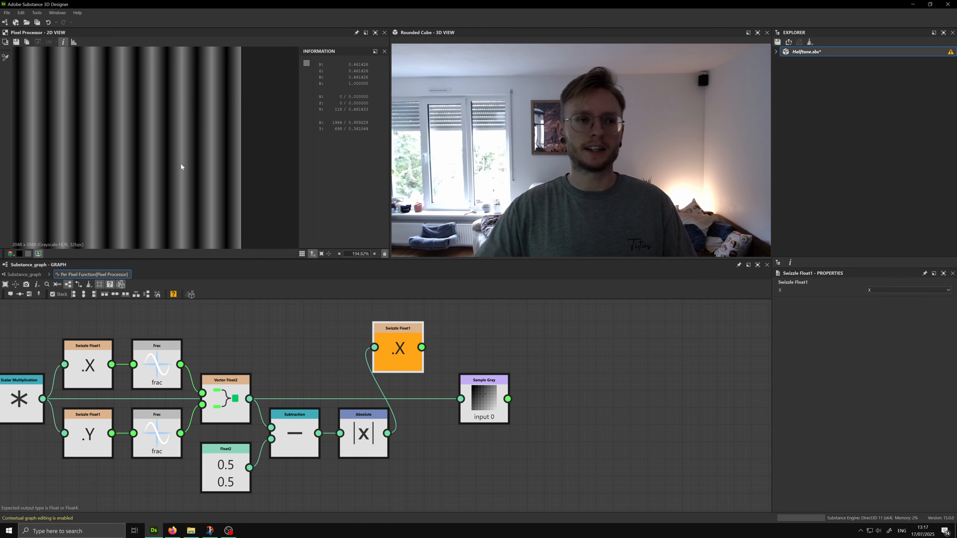
Inspect the mirrored X gradient and switch the output Swizzle Float1 to Y
{"action": "scroll", "coordinate": [180, 163], "scroll_direction": "up", "scroll_amount": 4}
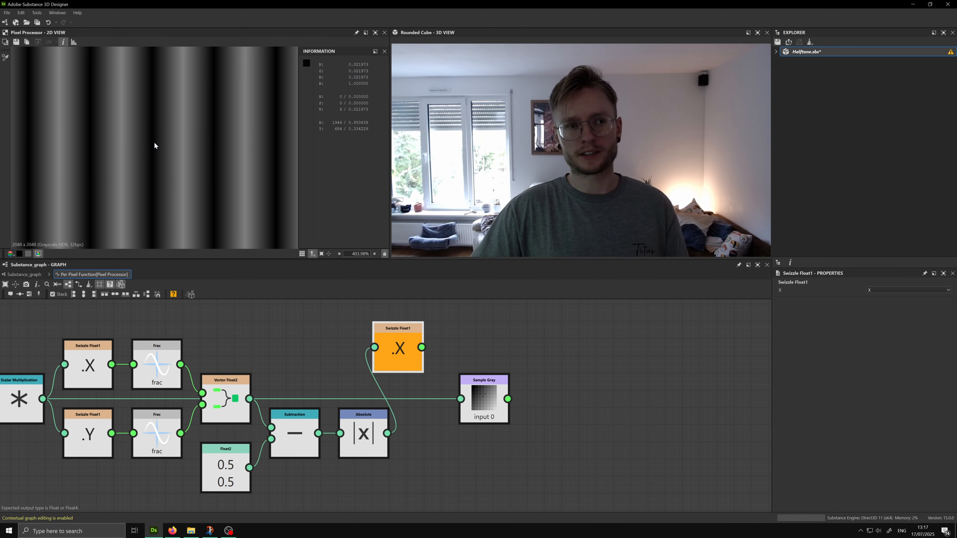
{"action": "scroll", "coordinate": [181, 159], "scroll_direction": "down", "scroll_amount": 5}
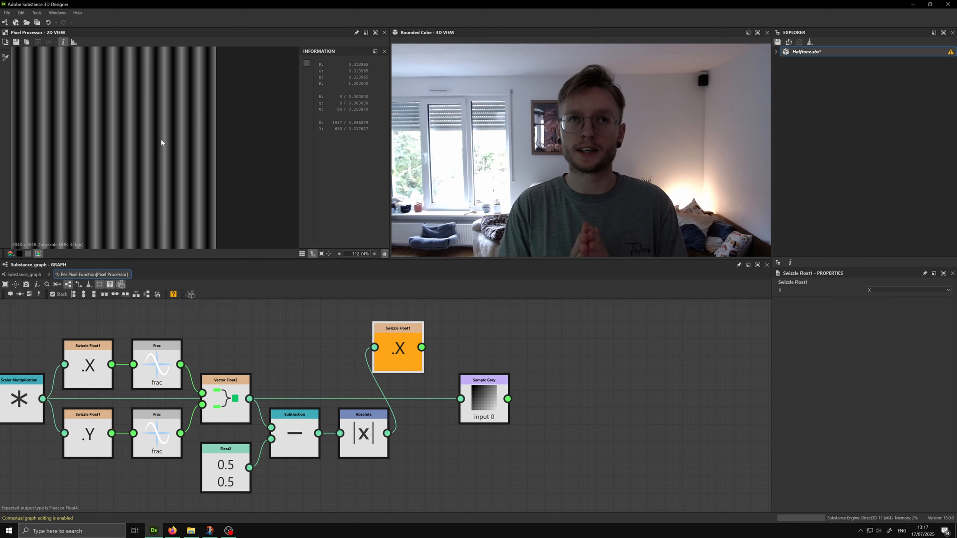
{"action": "left_click", "coordinate": [888, 290]}
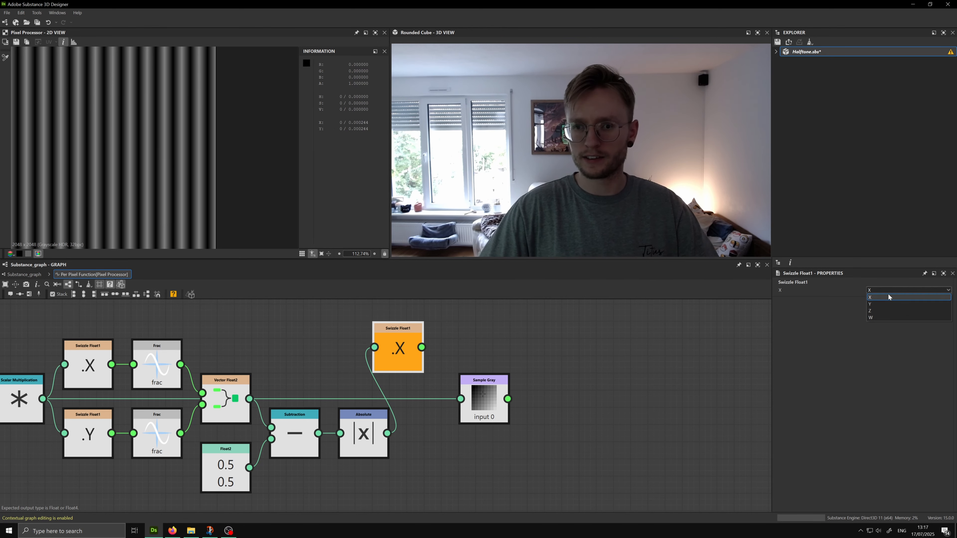
{"action": "left_click", "coordinate": [877, 303]}
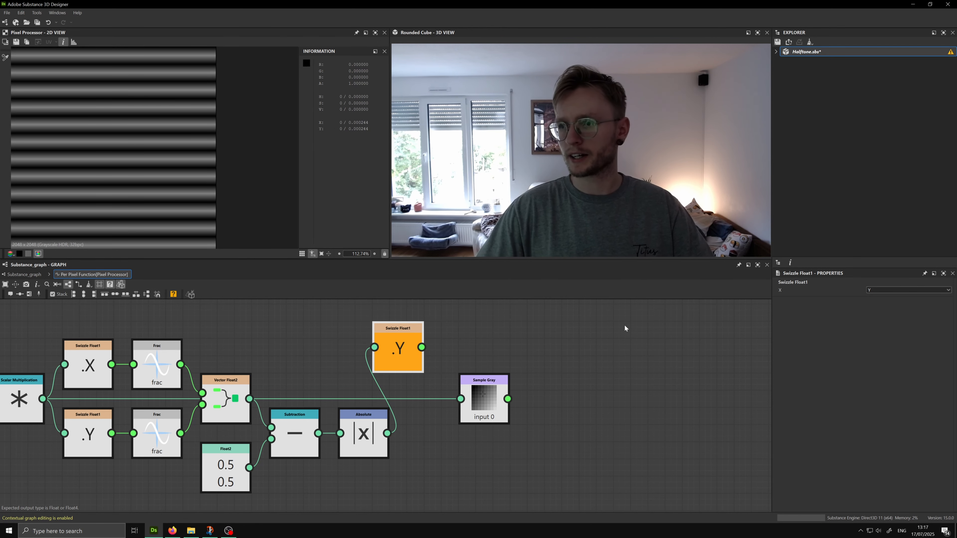
Move the Sample Gray node farther from the Absolute node to make room for more nodes
{"action": "middle_click_drag", "start_coordinate": [563, 357], "coordinate": [476, 356]}
{"action": "left_click_drag", "start_coordinate": [405, 396], "coordinate": [556, 395]}
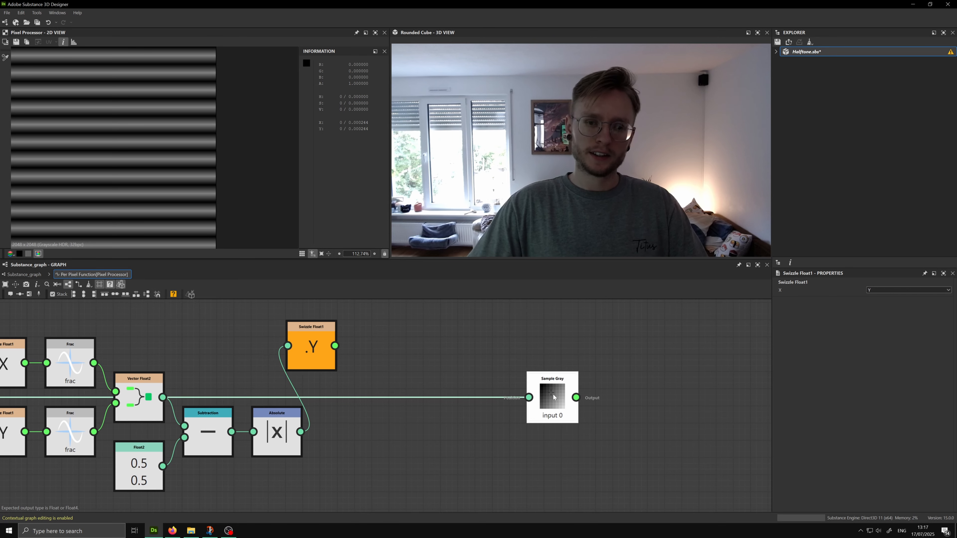
{"action": "scroll", "coordinate": [458, 372], "scroll_direction": "down", "scroll_amount": 1}
{"action": "middle_click_drag", "start_coordinate": [462, 372], "coordinate": [559, 372]}
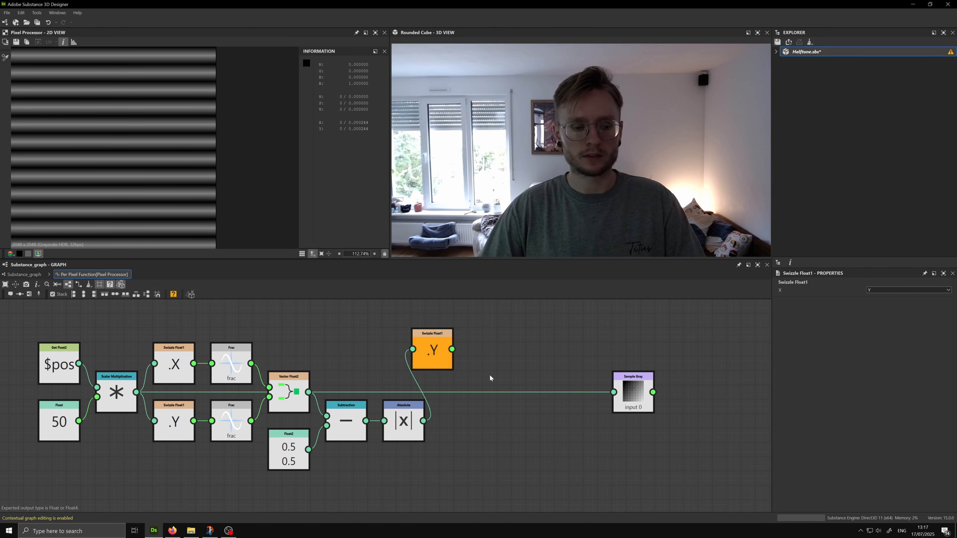
Add a Length Float2 node and place it directly after the Absolute node
{"action": "key", "text": "space"}
{"action": "type", "text": "length"}
{"action": "key", "text": "Return"}
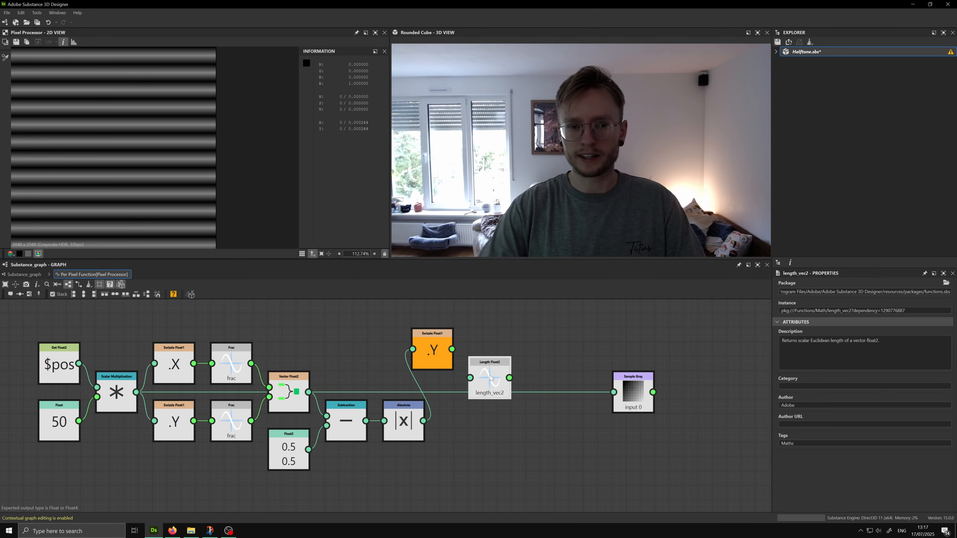
{"action": "scroll", "coordinate": [489, 374], "scroll_direction": "up", "scroll_amount": 2}
{"action": "left_click_drag", "start_coordinate": [489, 375], "coordinate": [456, 428]}
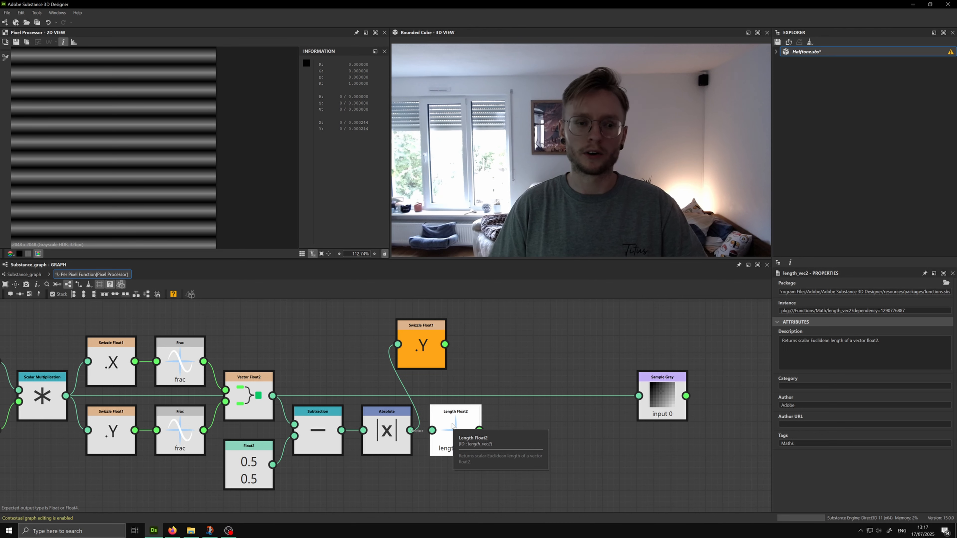
{"action": "middle_click_drag", "start_coordinate": [453, 424], "coordinate": [451, 415]}
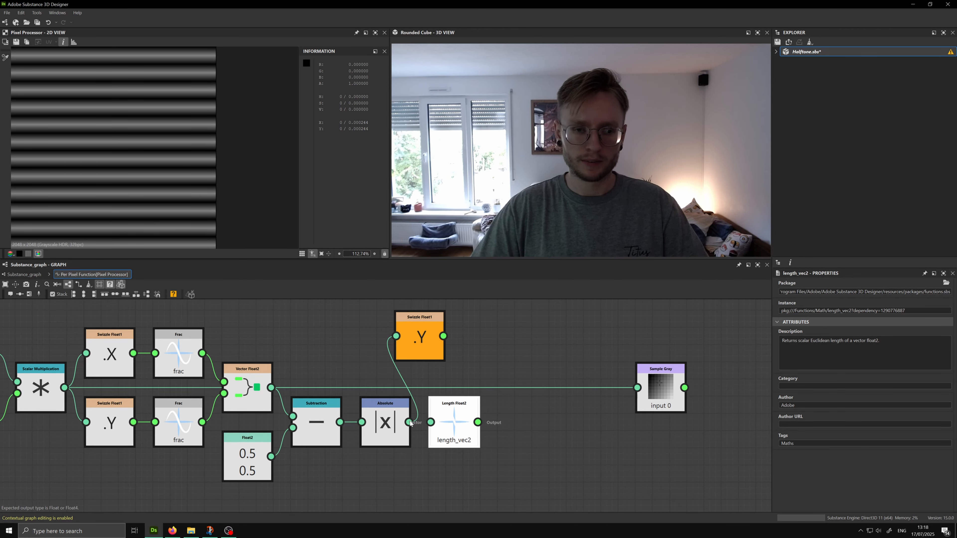
Feed the Absolute output into the Length Float2 node and set Length Float2 as the output node
{"action": "left_click_drag", "start_coordinate": [410, 423], "coordinate": [464, 429]}
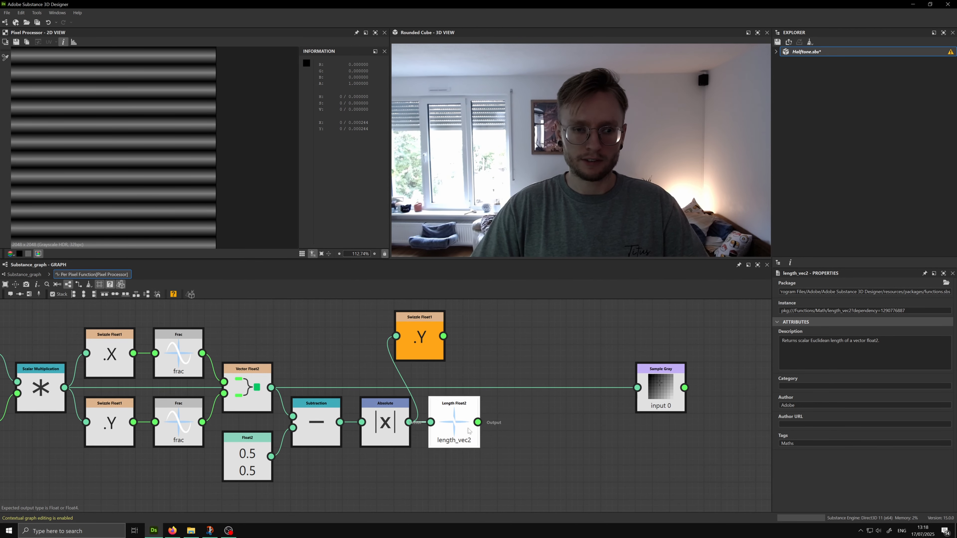
{"action": "scroll", "coordinate": [470, 432], "scroll_direction": "up", "scroll_amount": 3}
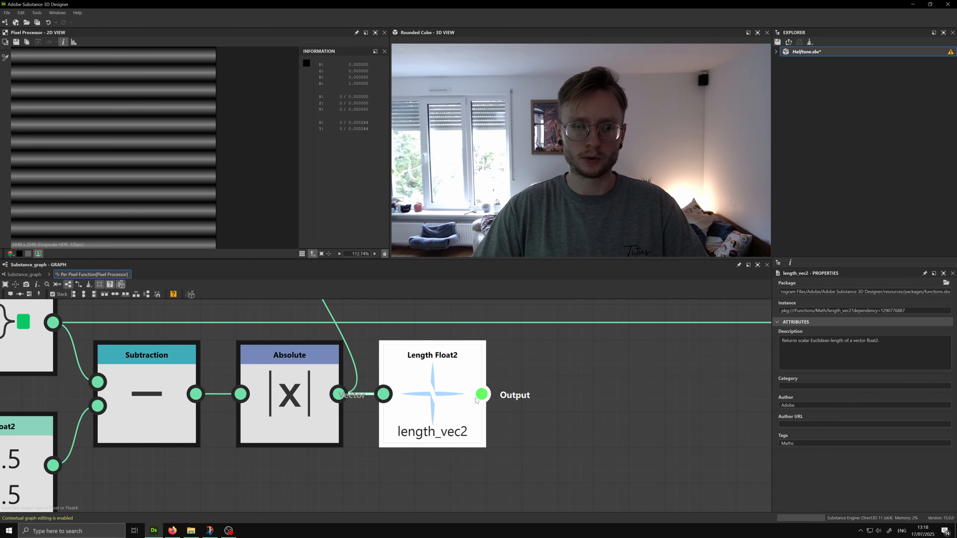
{"action": "scroll", "coordinate": [430, 404], "scroll_direction": "down", "scroll_amount": 4}
{"action": "right_click", "coordinate": [431, 403]}
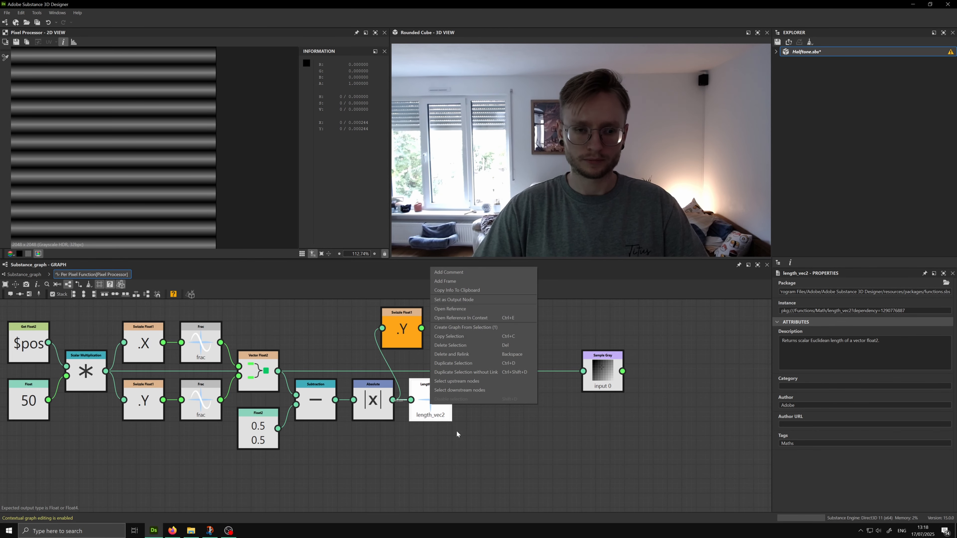
{"action": "left_click", "coordinate": [469, 300]}
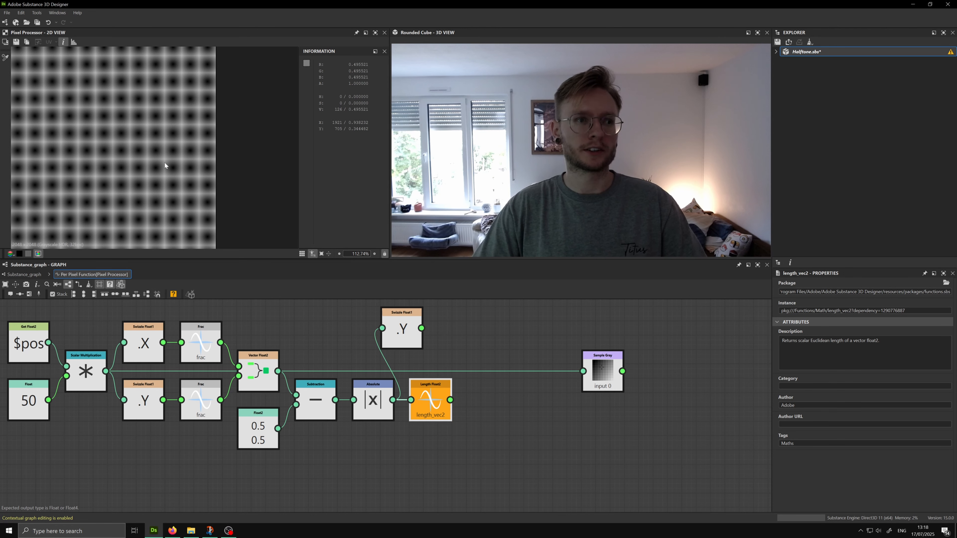
Make the Swizzle Float1 above the Absolute node the output node, switch it to X, and inspect its gradient up close
{"action": "right_click", "coordinate": [404, 334]}
{"action": "left_click", "coordinate": [433, 367]}
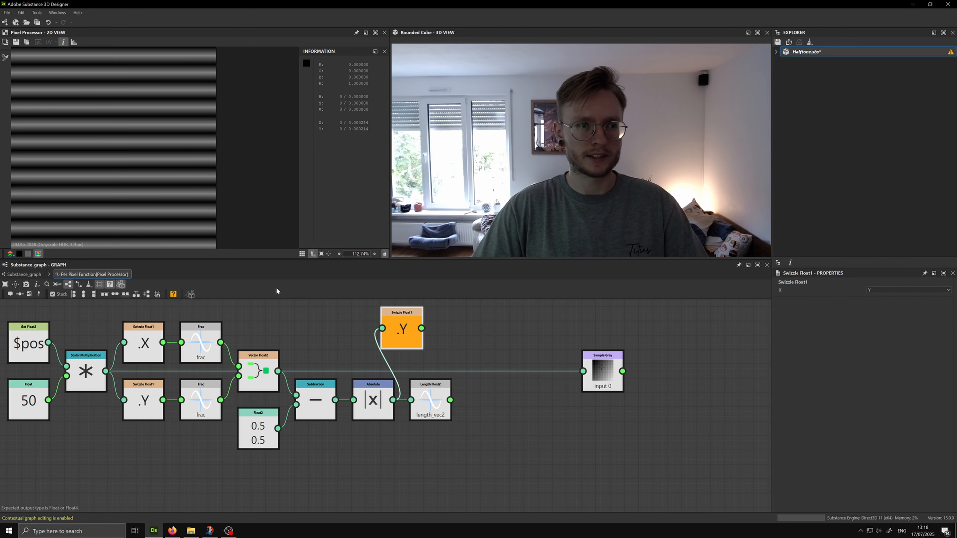
{"action": "left_click", "coordinate": [875, 290]}
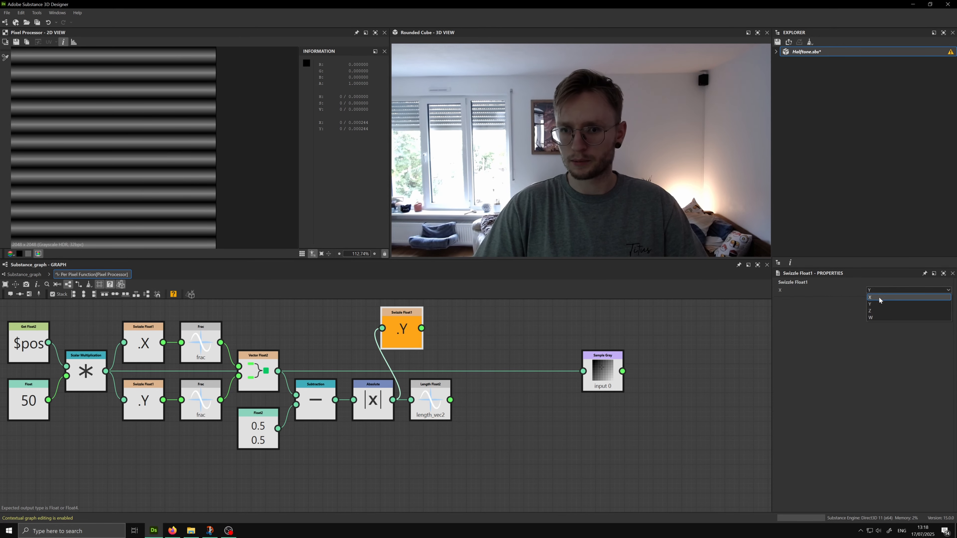
{"action": "left_click", "coordinate": [873, 297]}
{"action": "scroll", "coordinate": [176, 145], "scroll_direction": "up", "scroll_amount": 2}
{"action": "scroll", "coordinate": [176, 144], "scroll_direction": "up", "scroll_amount": 6}
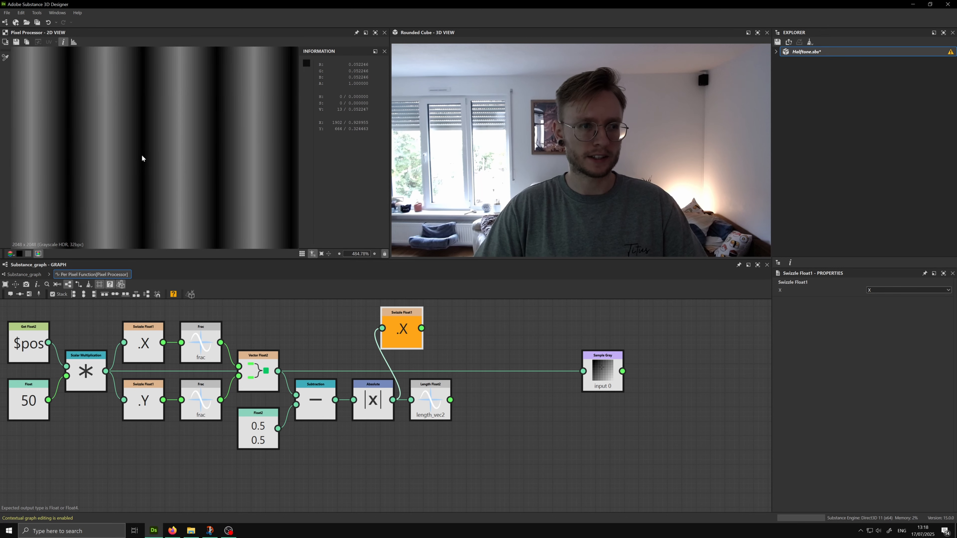
Set the Length Float2 node as the output node again and examine the tiled radial gradients near and far
{"action": "right_click", "coordinate": [431, 400]}
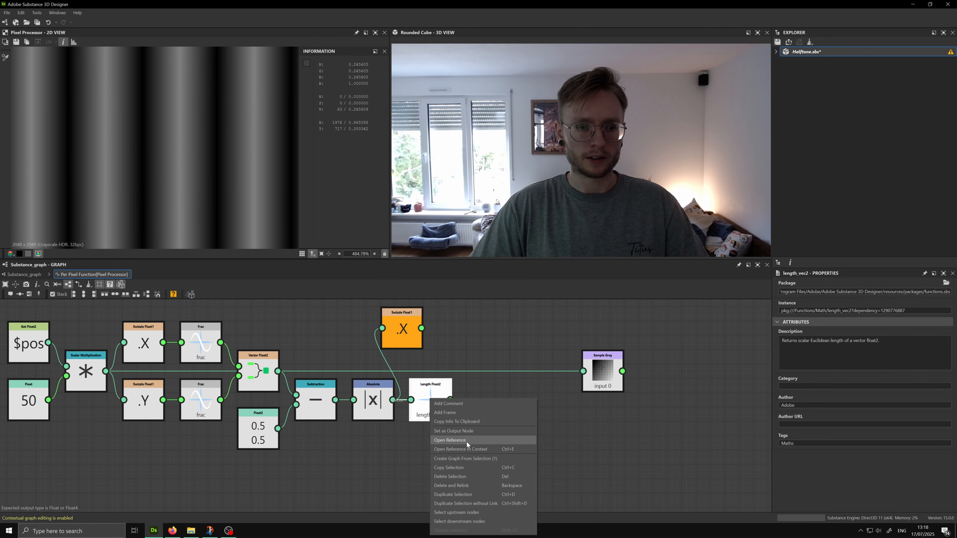
{"action": "left_click", "coordinate": [469, 433]}
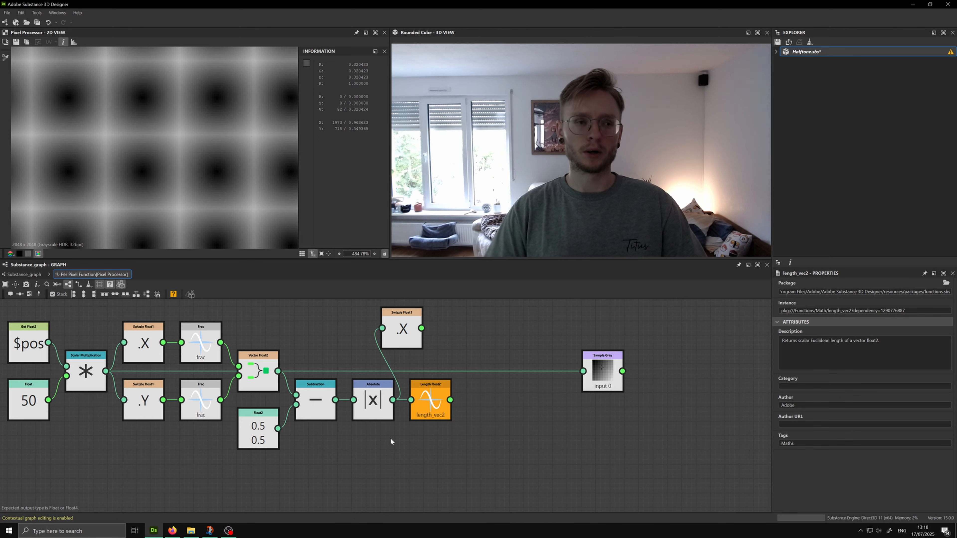
{"action": "scroll", "coordinate": [172, 159], "scroll_direction": "down", "scroll_amount": 4}
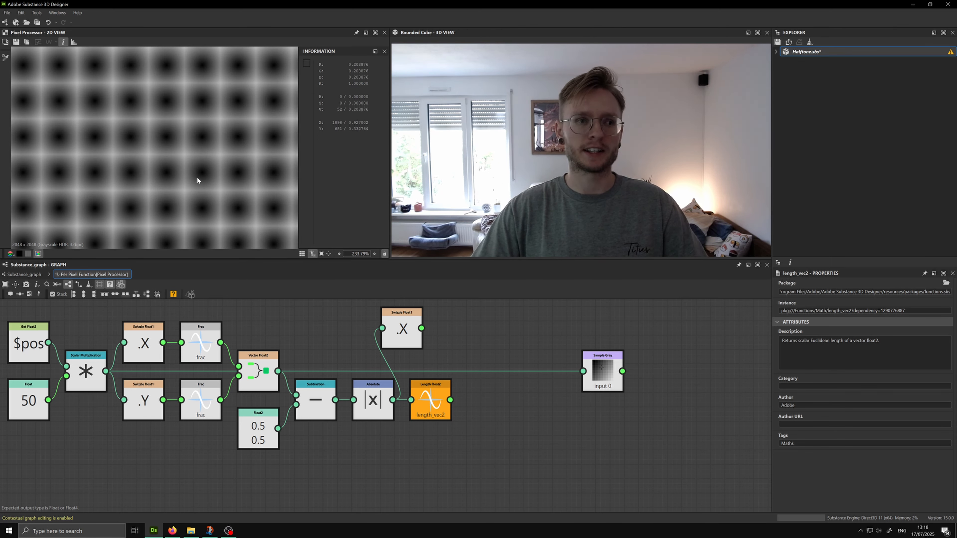
{"action": "scroll", "coordinate": [199, 177], "scroll_direction": "up", "scroll_amount": 4}
{"action": "scroll", "coordinate": [200, 180], "scroll_direction": "up", "scroll_amount": 1}
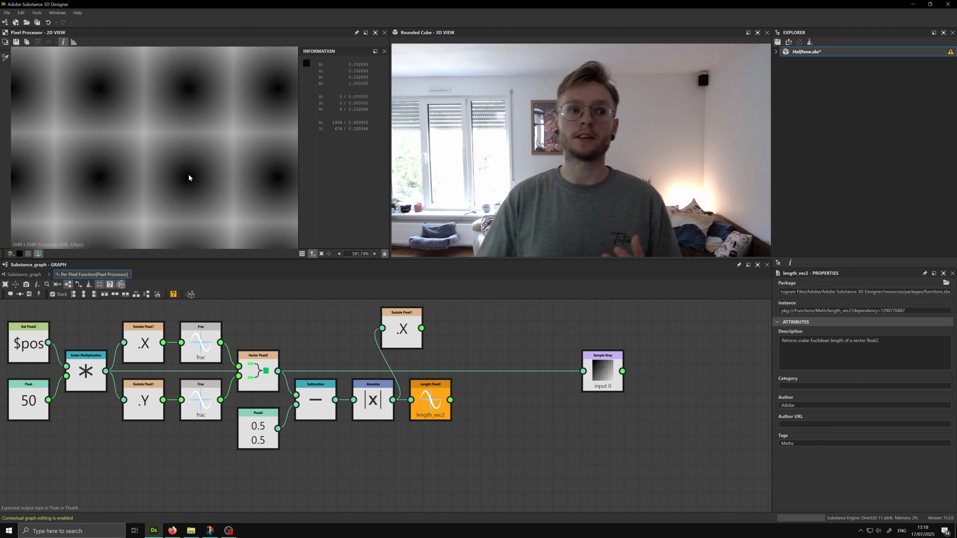
{"action": "scroll", "coordinate": [184, 187], "scroll_direction": "down", "scroll_amount": 9}
Set the tiling Float that feeds the Scalar Multiplication to 1 and view the whole untiled gradient
{"action": "middle_click_drag", "start_coordinate": [282, 404], "coordinate": [374, 396]}
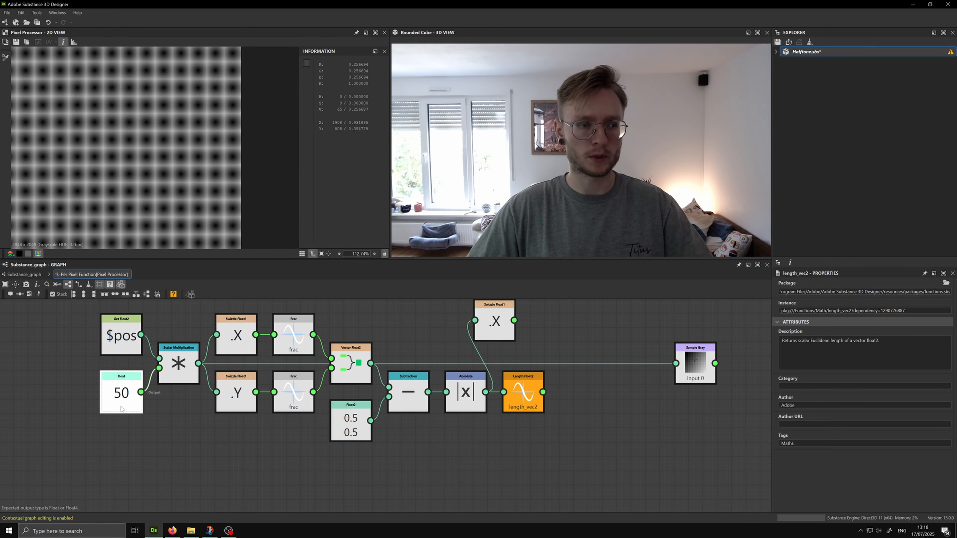
{"action": "left_click", "coordinate": [121, 392]}
{"action": "left_click", "coordinate": [920, 289]}
{"action": "type", "text": "1"}
{"action": "key", "text": "Return"}
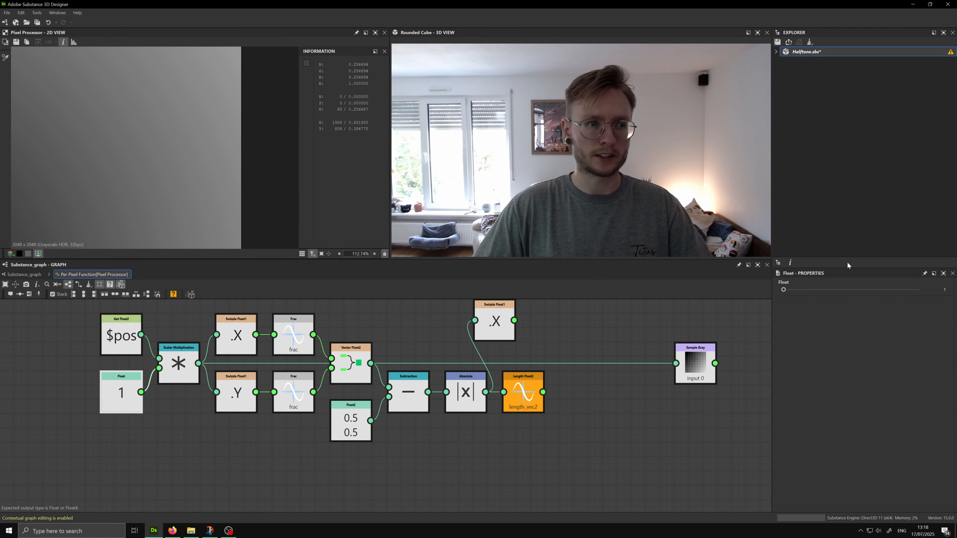
{"action": "scroll", "coordinate": [166, 186], "scroll_direction": "down", "scroll_amount": 9}
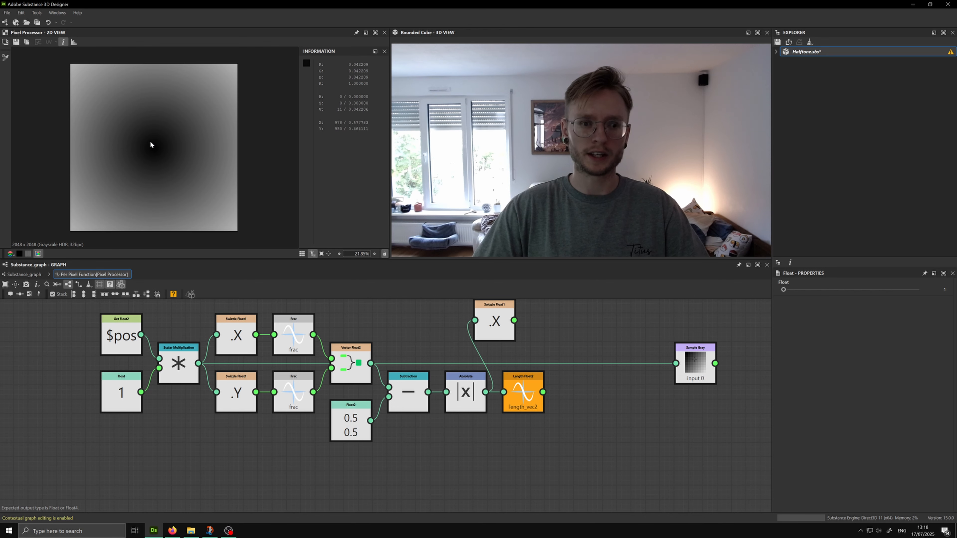
Restore the tiling Float that feeds the Scalar Multiplication to 50
{"action": "left_click_drag", "start_coordinate": [365, 470], "coordinate": [337, 399]}
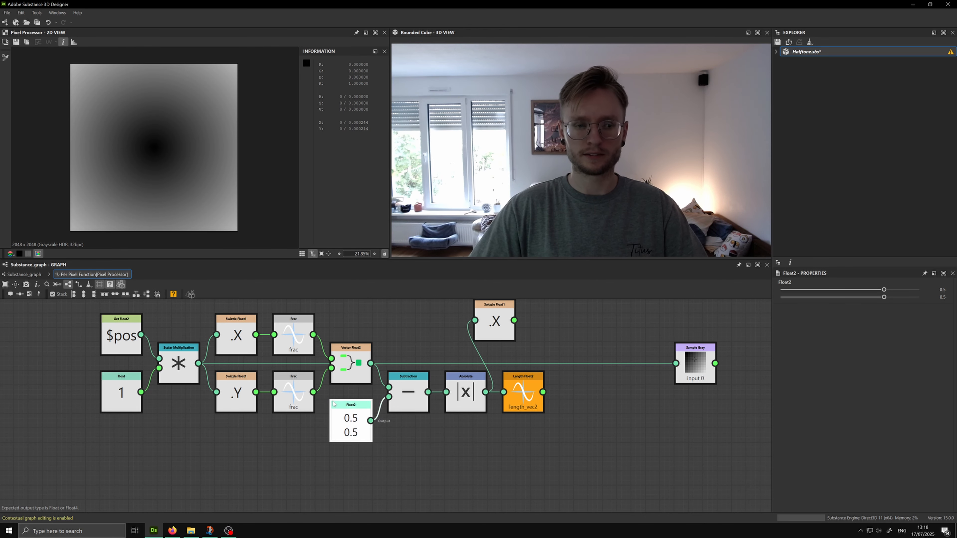
{"action": "middle_click_drag", "start_coordinate": [477, 447], "coordinate": [419, 457]}
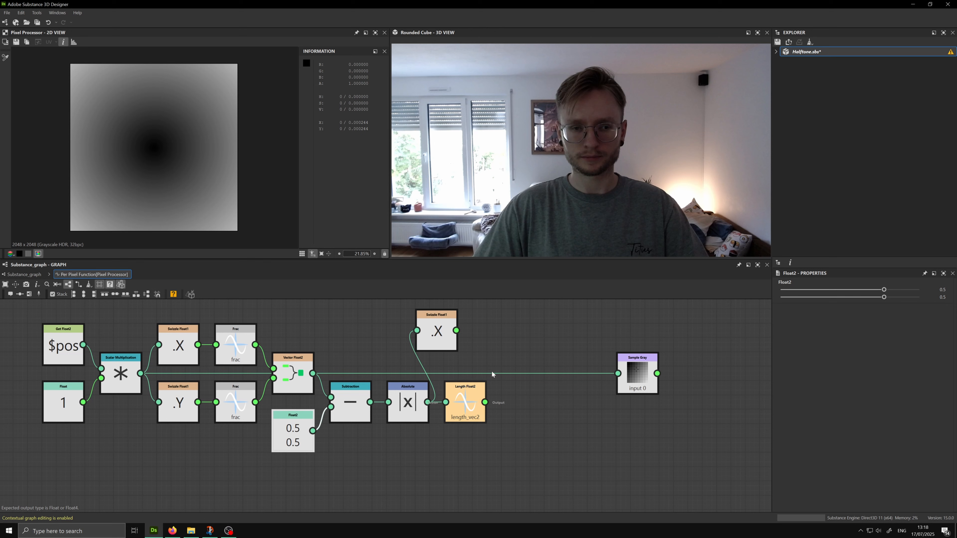
{"action": "left_click", "coordinate": [63, 403]}
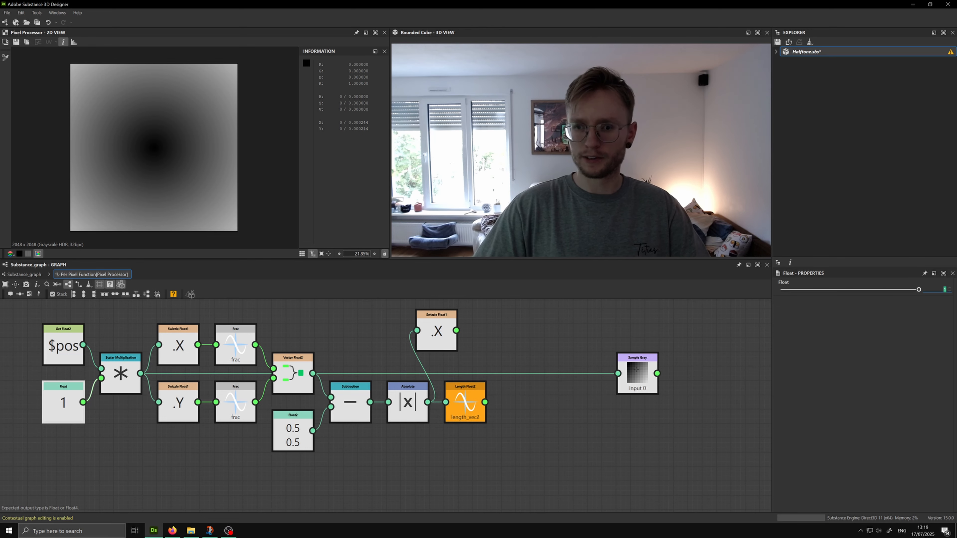
{"action": "type", "text": "50"}
{"action": "key", "text": "Return"}
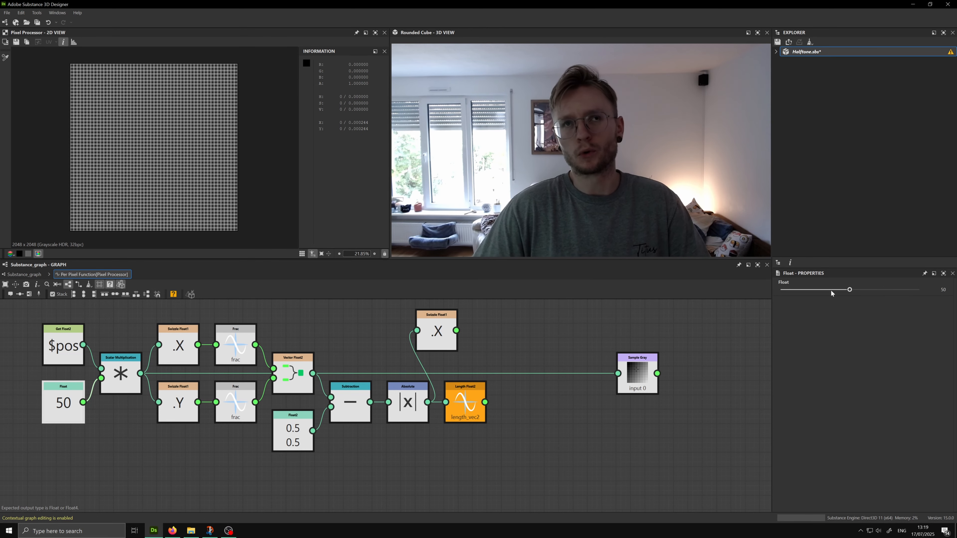
Add a Step node after Length Float2 and connect the Length Float2 output to its first input
{"action": "middle_click_drag", "start_coordinate": [475, 456], "coordinate": [417, 443]}
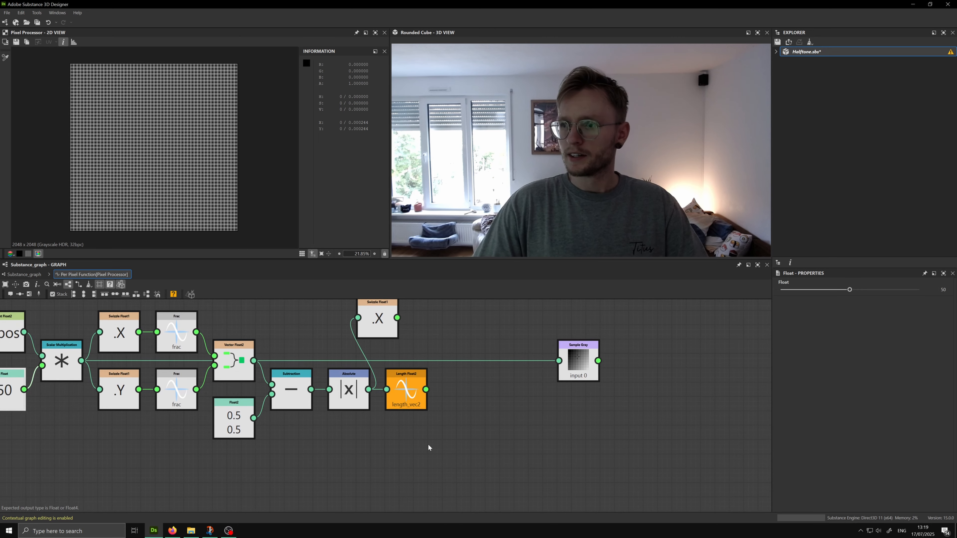
{"action": "middle_click_drag", "start_coordinate": [445, 386], "coordinate": [435, 401]}
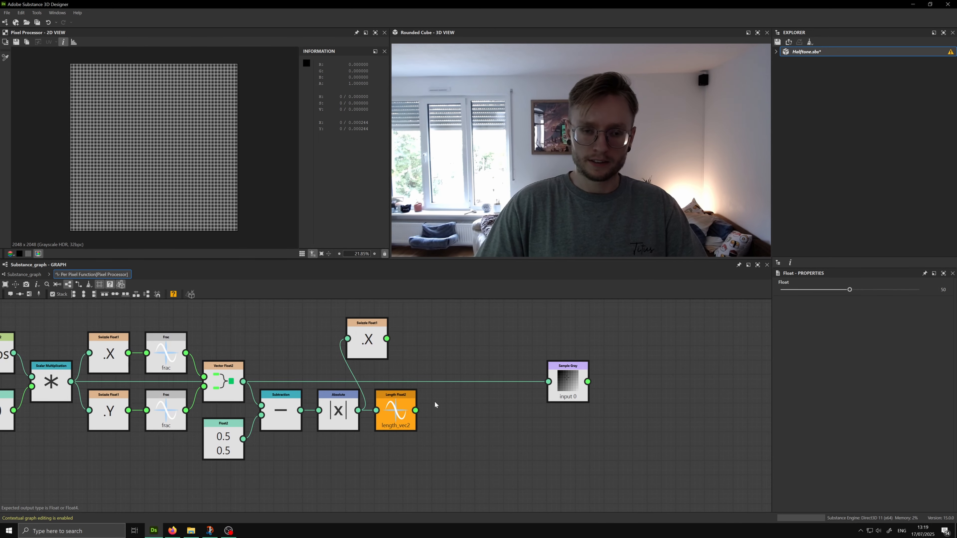
{"action": "key", "text": "space"}
{"action": "type", "text": "step"}
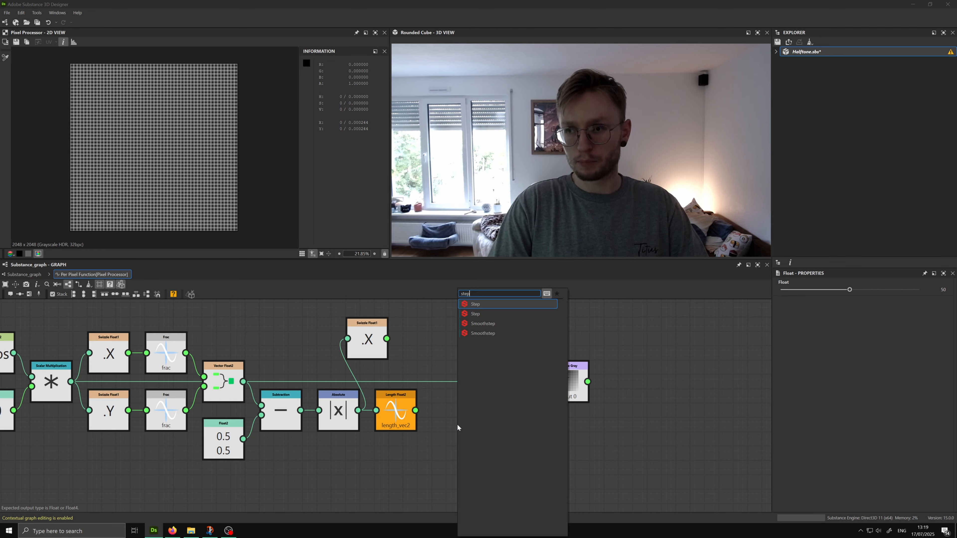
{"action": "key", "text": "Return"}
{"action": "scroll", "coordinate": [457, 424], "scroll_direction": "up", "scroll_amount": 2}
{"action": "middle_click_drag", "start_coordinate": [457, 425], "coordinate": [459, 394]}
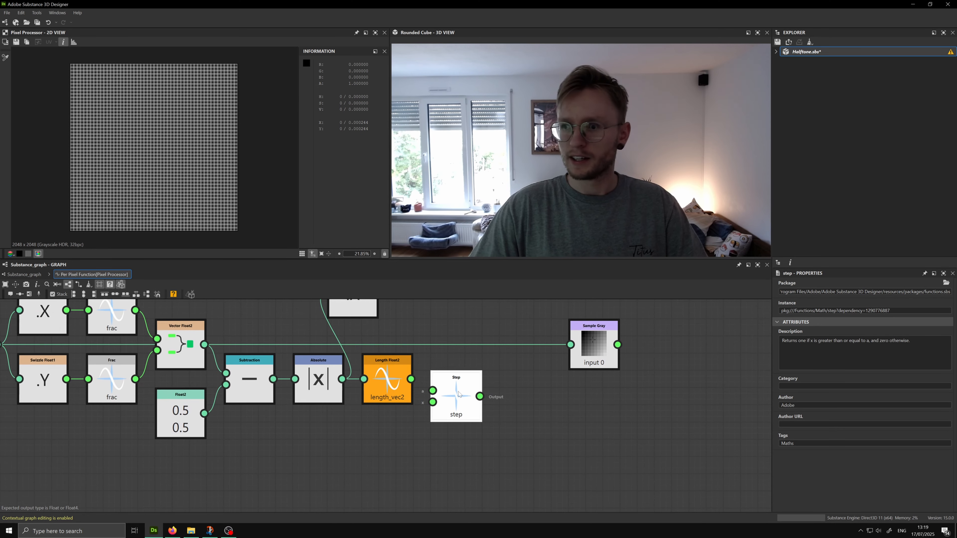
{"action": "left_click_drag", "start_coordinate": [459, 394], "coordinate": [433, 373]}
{"action": "left_click_drag", "start_coordinate": [461, 402], "coordinate": [464, 425]}
{"action": "middle_click_drag", "start_coordinate": [460, 416], "coordinate": [460, 410]}
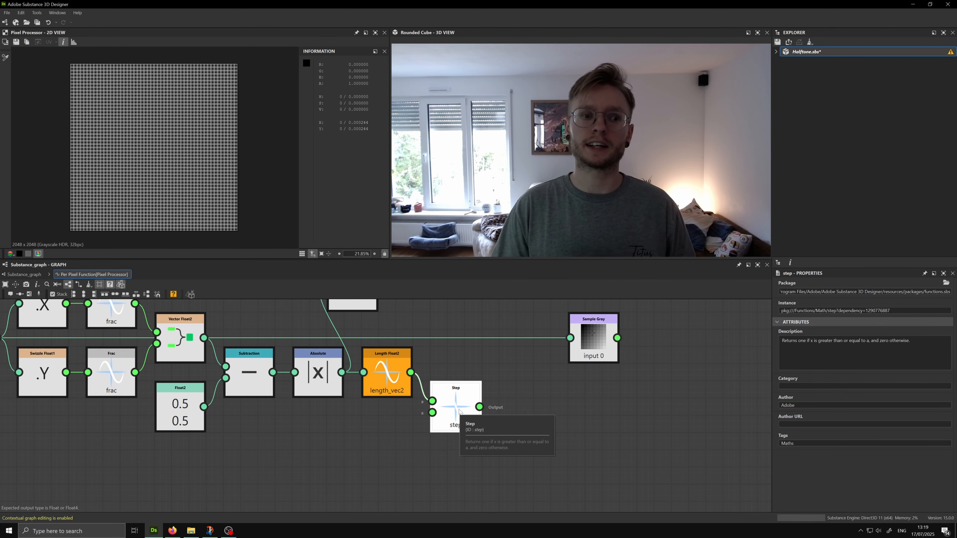
Add a Float node and place it below the Length Float2 node, beside the Step node
{"action": "left_click", "coordinate": [342, 492]}
{"action": "key", "text": "space"}
{"action": "type", "text": "float"}
{"action": "key", "text": "Return"}
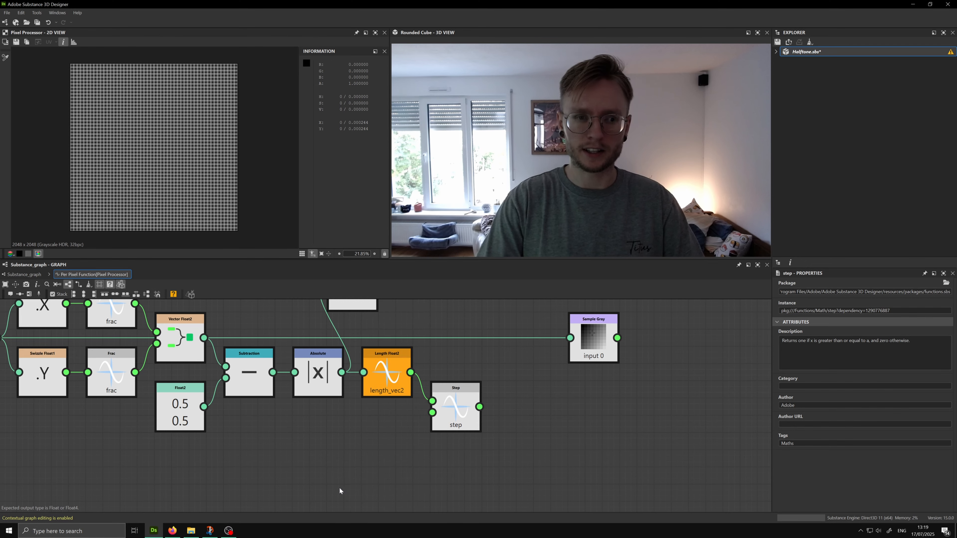
{"action": "left_click_drag", "start_coordinate": [344, 483], "coordinate": [397, 427]}
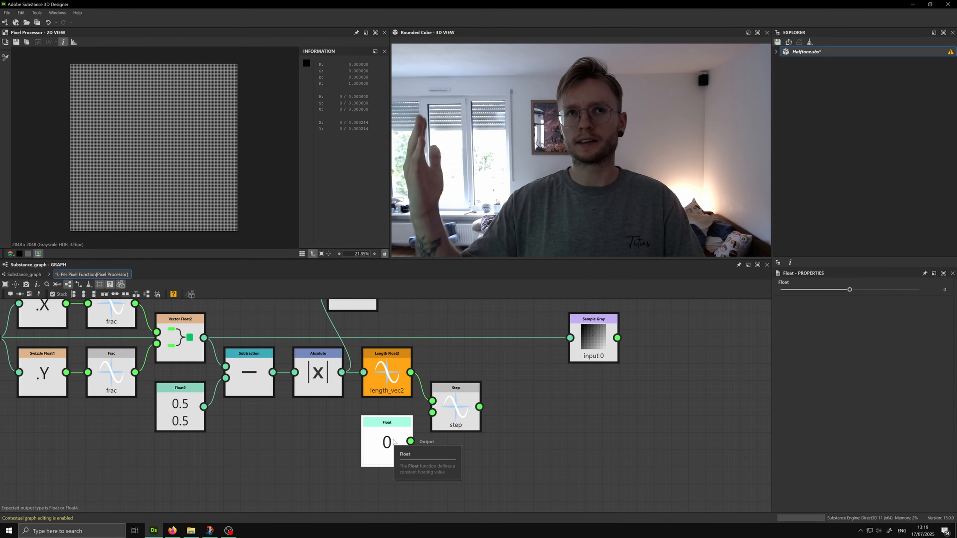
Connect the new Float to the Step node's second input and set Step as the output node
{"action": "scroll", "coordinate": [197, 310], "scroll_direction": "up", "scroll_amount": 1}
{"action": "scroll", "coordinate": [211, 156], "scroll_direction": "up", "scroll_amount": 12}
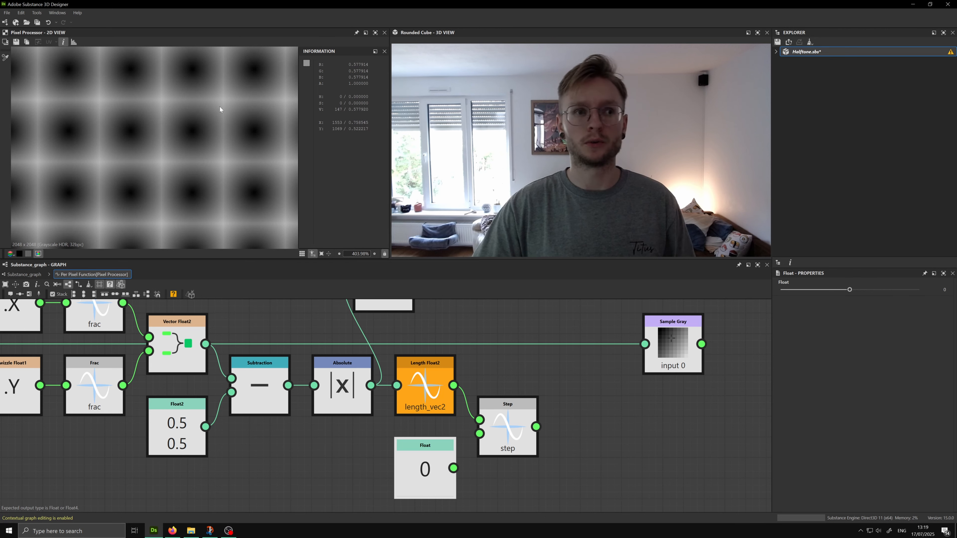
{"action": "middle_click_drag", "start_coordinate": [495, 468], "coordinate": [485, 465]}
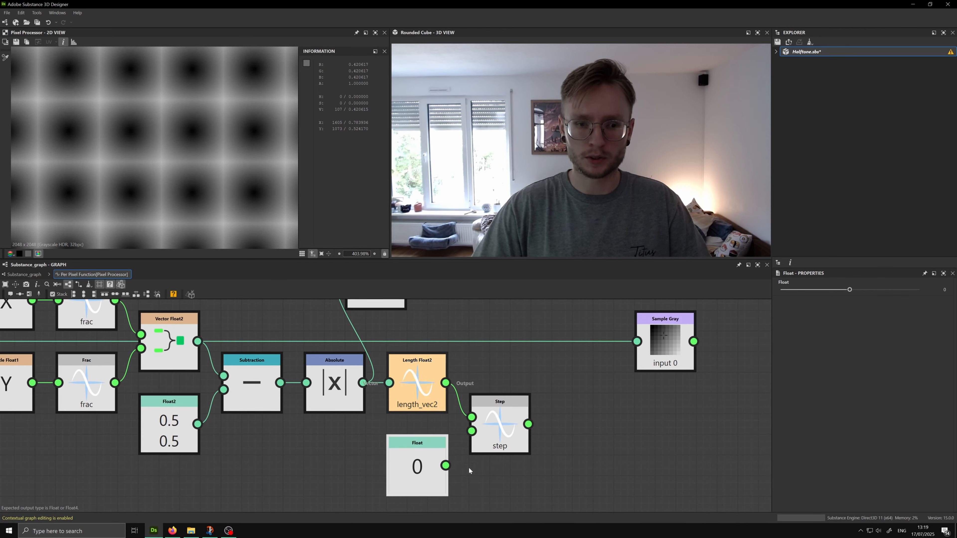
{"action": "left_click_drag", "start_coordinate": [445, 466], "coordinate": [472, 431]}
{"action": "right_click", "coordinate": [497, 435]}
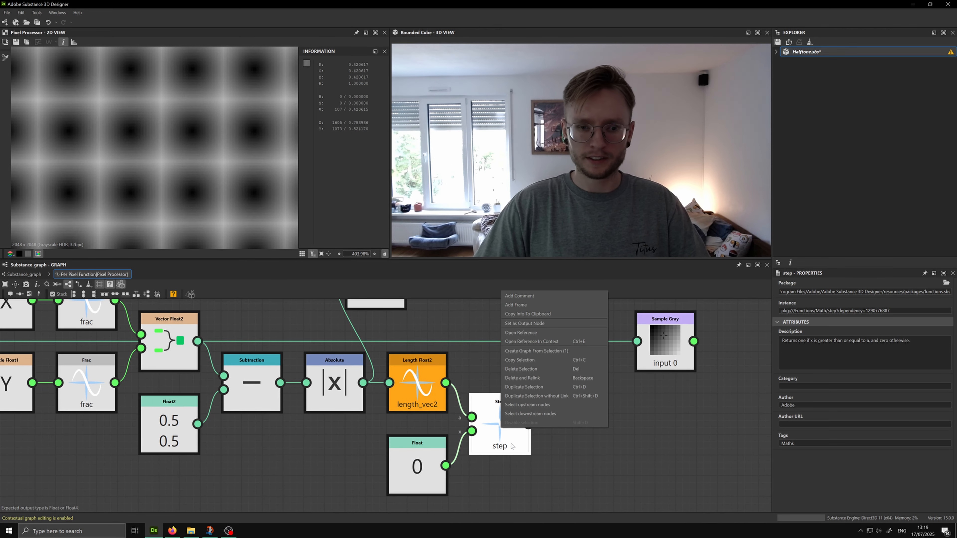
{"action": "left_click", "coordinate": [535, 334]}
{"action": "scroll", "coordinate": [173, 178], "scroll_direction": "down", "scroll_amount": 10}
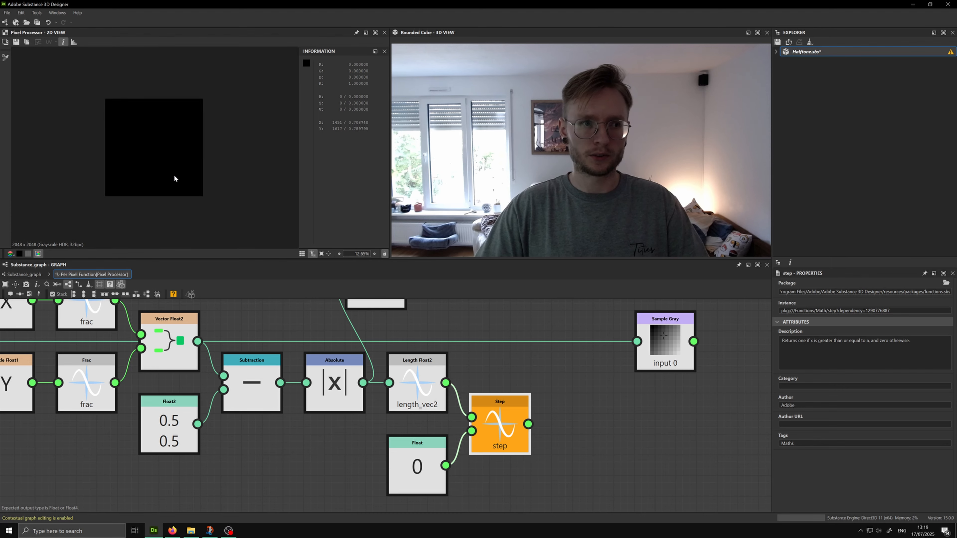
Try 0.16 for the Float feeding the Step node, raise it to 0.37, and check the dot size in the 2D view
{"action": "left_click", "coordinate": [418, 473]}
{"action": "left_click_drag", "start_coordinate": [858, 293], "coordinate": [861, 291]}
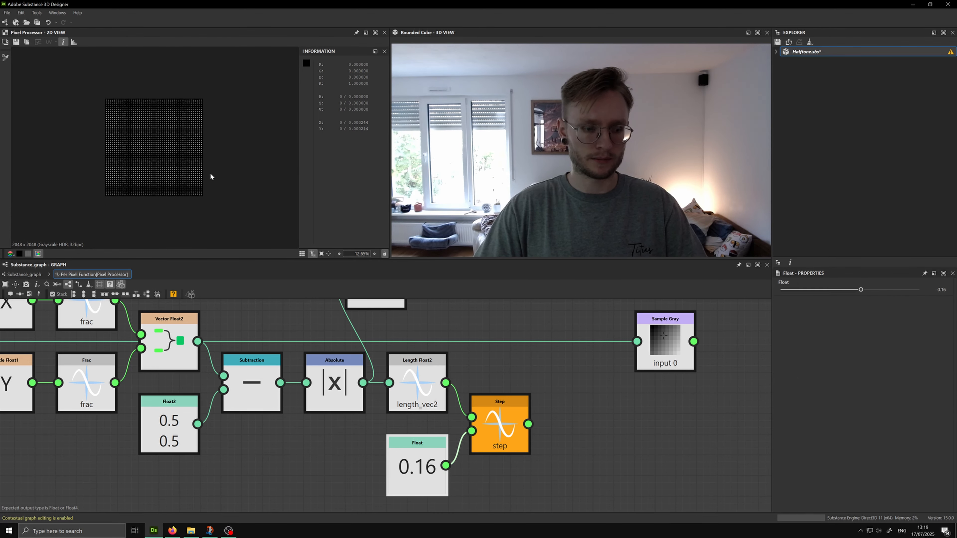
{"action": "scroll", "coordinate": [211, 176], "scroll_direction": "up", "scroll_amount": 3}
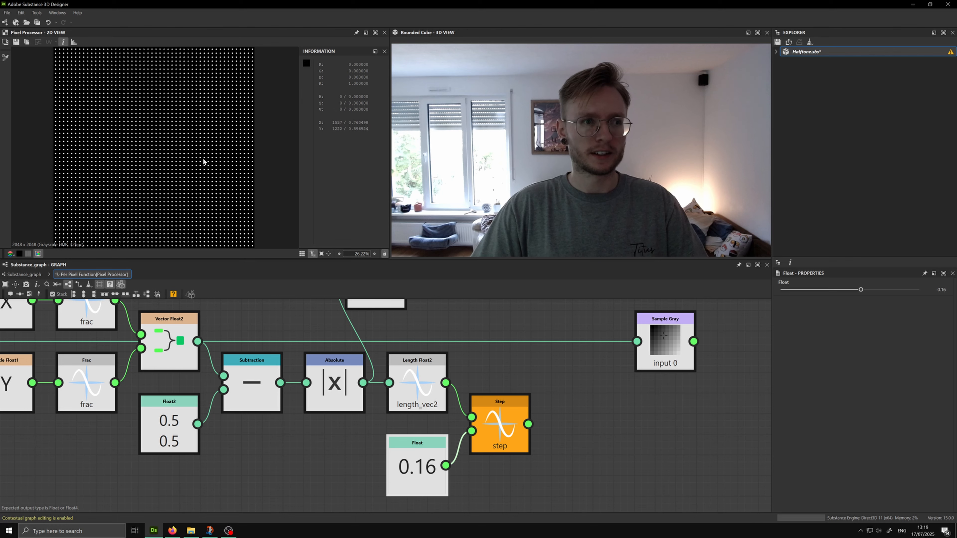
{"action": "scroll", "coordinate": [178, 169], "scroll_direction": "up", "scroll_amount": 4}
{"action": "scroll", "coordinate": [176, 160], "scroll_direction": "up", "scroll_amount": 3}
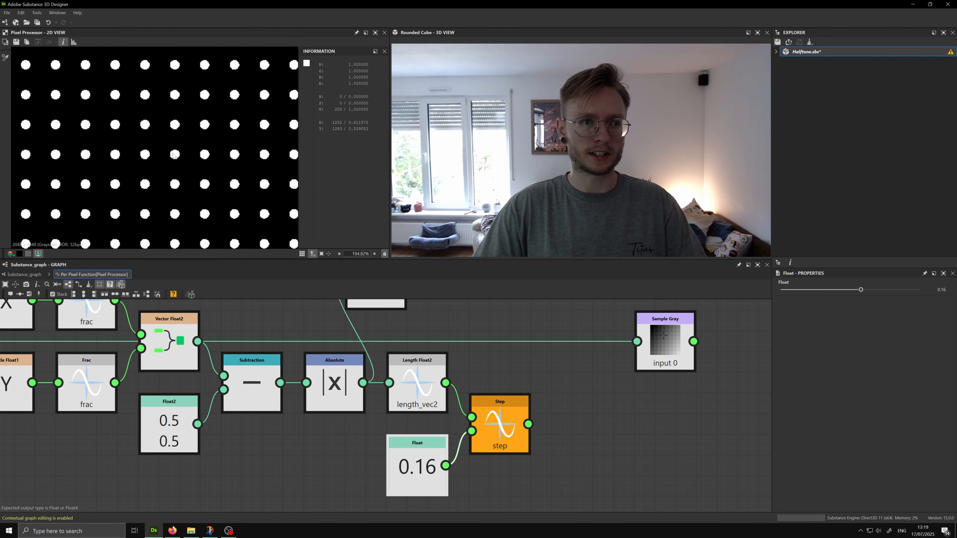
{"action": "left_click_drag", "start_coordinate": [862, 294], "coordinate": [875, 293]}
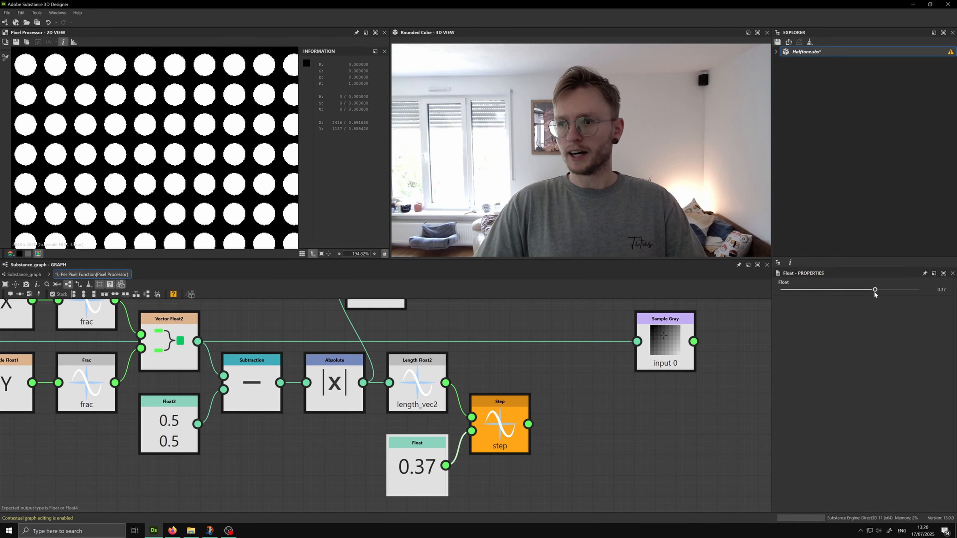
{"action": "scroll", "coordinate": [100, 180], "scroll_direction": "down", "scroll_amount": 10}
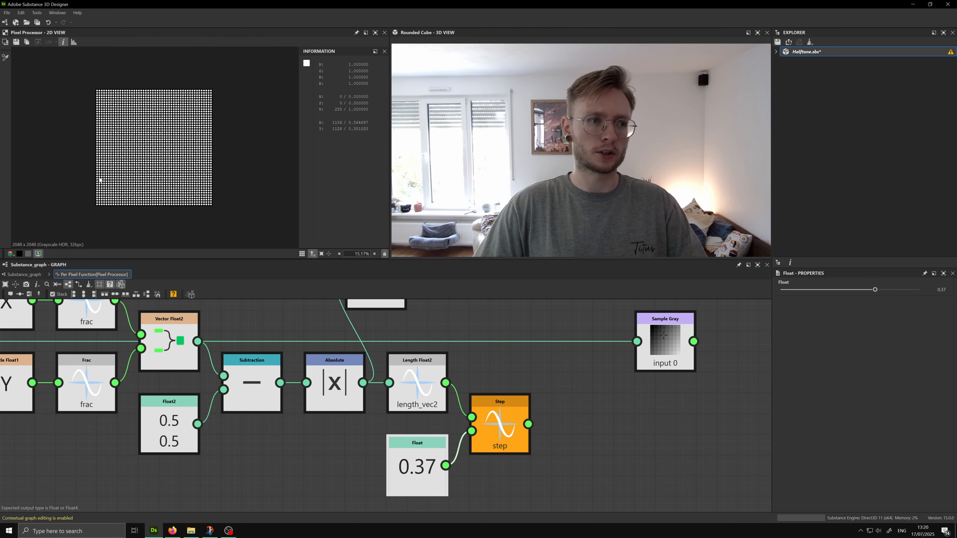
{"action": "scroll", "coordinate": [101, 180], "scroll_direction": "up", "scroll_amount": 1}
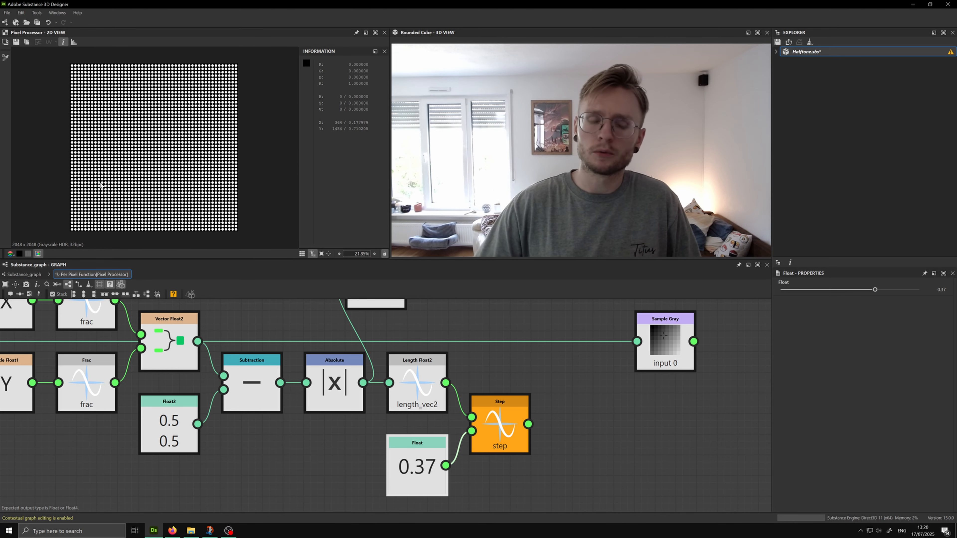
Duplicate the $pos Get Float2 node and place the copy in the empty area below the existing node chain
{"action": "scroll", "coordinate": [389, 408], "scroll_direction": "down", "scroll_amount": 3}
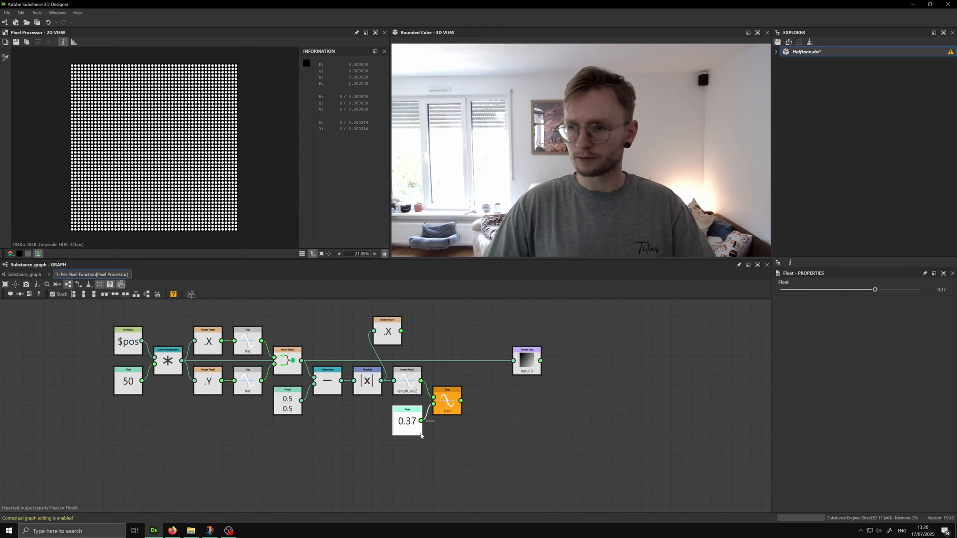
{"action": "middle_click_drag", "start_coordinate": [396, 490], "coordinate": [407, 457]}
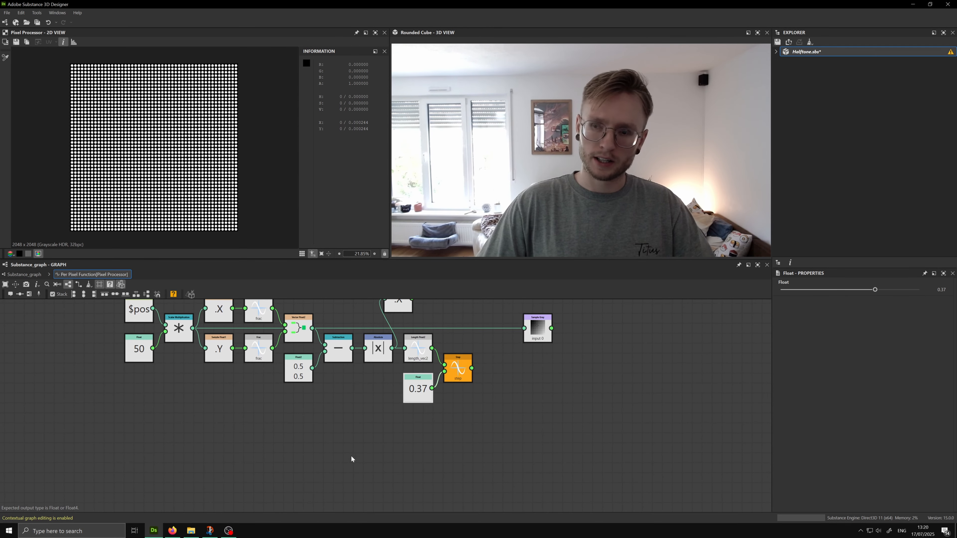
{"action": "left_click", "coordinate": [260, 441]}
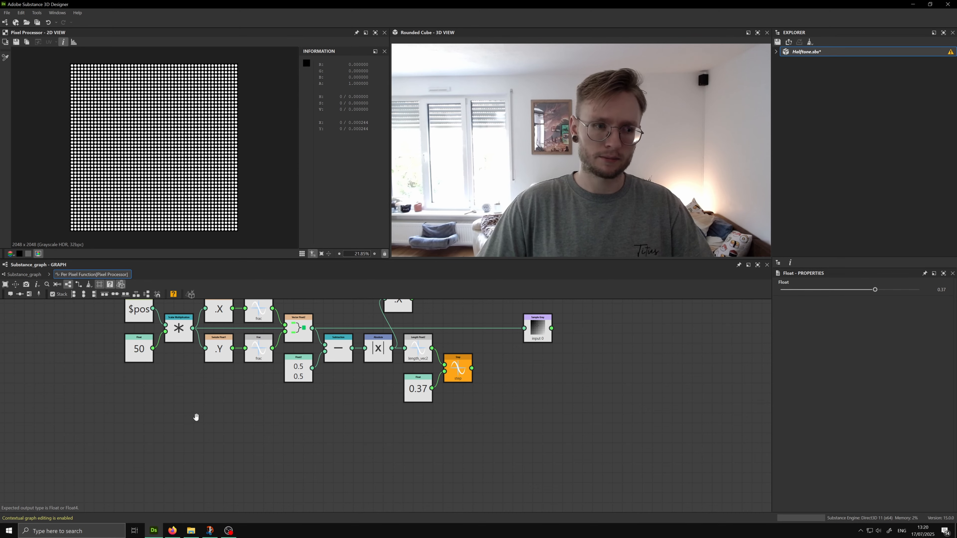
{"action": "middle_click_drag", "start_coordinate": [194, 415], "coordinate": [195, 367]}
{"action": "left_click", "coordinate": [140, 327]}
{"action": "key", "text": "ctrl+c"}
{"action": "key", "text": "ctrl+v"}
{"action": "scroll", "coordinate": [266, 431], "scroll_direction": "up", "scroll_amount": 3}
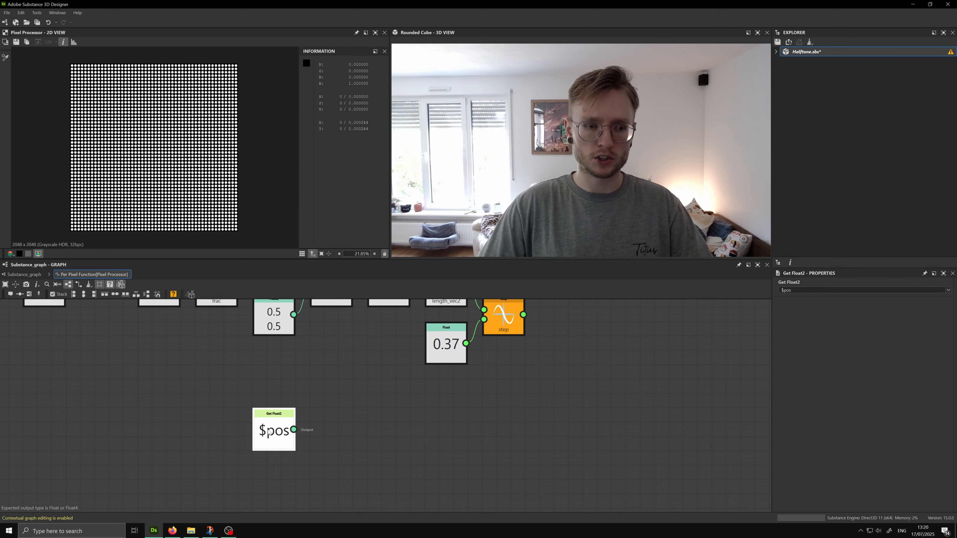
{"action": "scroll", "coordinate": [264, 430], "scroll_direction": "down", "scroll_amount": 3}
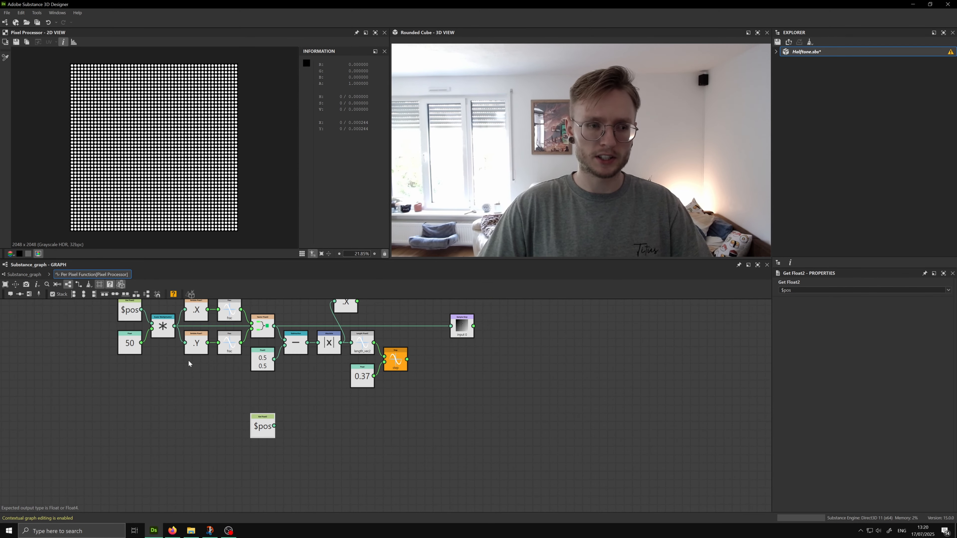
{"action": "scroll", "coordinate": [280, 423], "scroll_direction": "up", "scroll_amount": 2}
{"action": "middle_click_drag", "start_coordinate": [271, 411], "coordinate": [259, 402]}
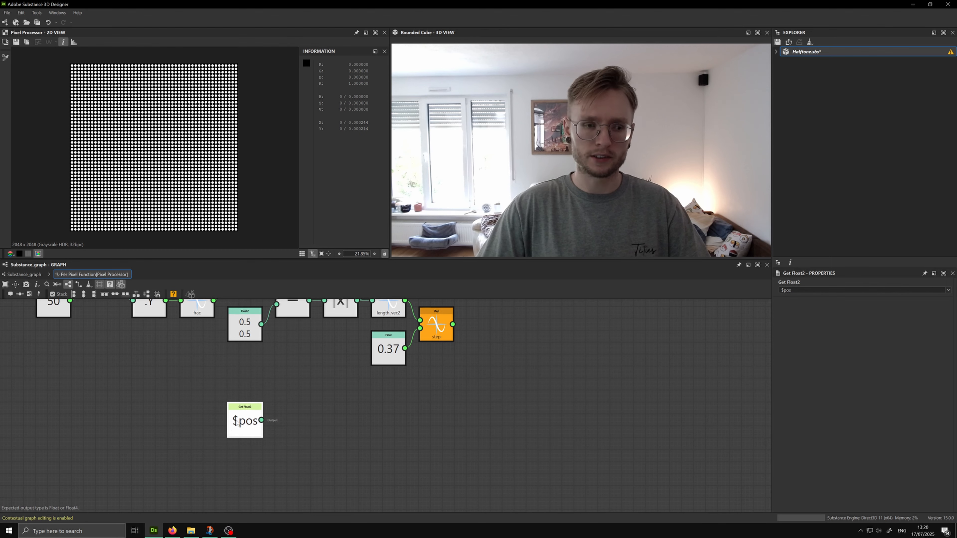
{"action": "scroll", "coordinate": [242, 423], "scroll_direction": "down", "scroll_amount": 2}
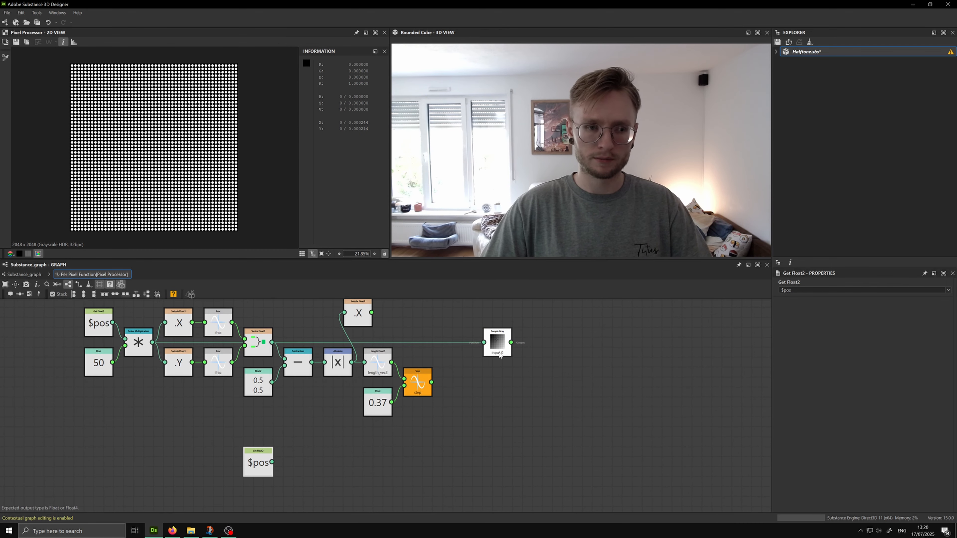
Move Sample Gray beside the copied $pos node, connect $pos to its input and set Sample Gray as the output node
{"action": "left_click_drag", "start_coordinate": [500, 356], "coordinate": [408, 462]}
{"action": "scroll", "coordinate": [268, 462], "scroll_direction": "up", "scroll_amount": 1}
{"action": "left_click_drag", "start_coordinate": [272, 463], "coordinate": [309, 468]}
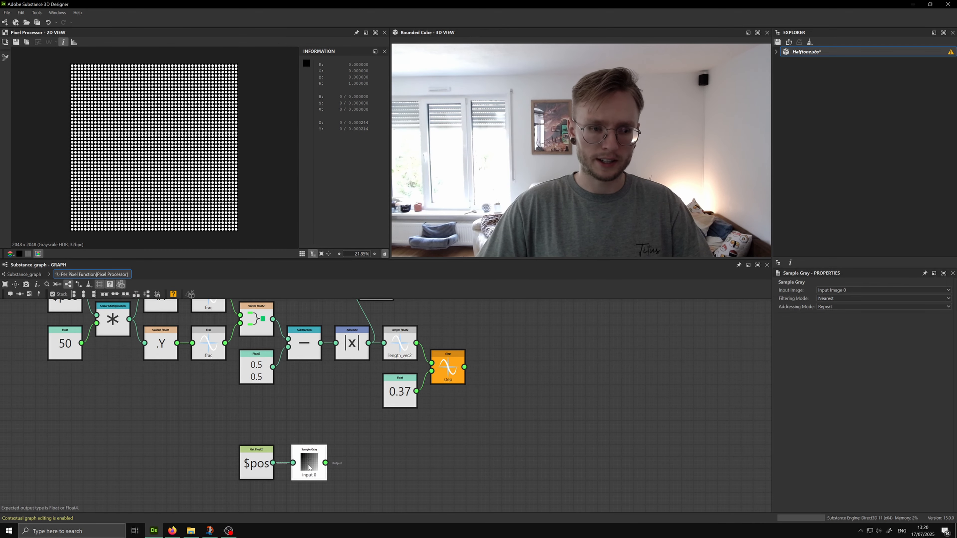
{"action": "right_click", "coordinate": [309, 468]}
{"action": "left_click", "coordinate": [341, 379]}
{"action": "middle_click_drag", "start_coordinate": [353, 405], "coordinate": [346, 394]}
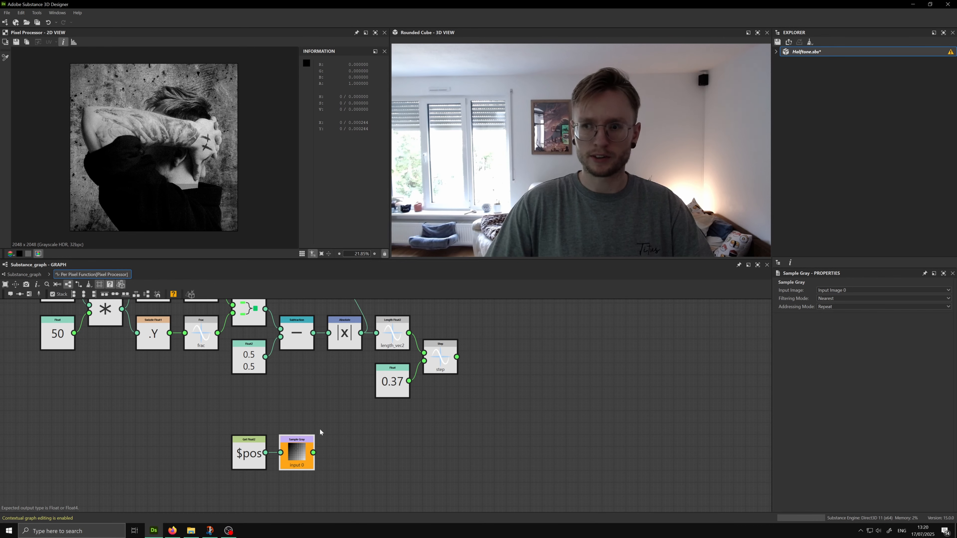
{"action": "mouse_move", "coordinate": [341, 428]}
{"action": "middle_mouse_down"}
{"action": "mouse_move", "coordinate": [331, 419]}
{"action": "mouse_move", "coordinate": [350, 427]}
{"action": "middle_mouse_up"}
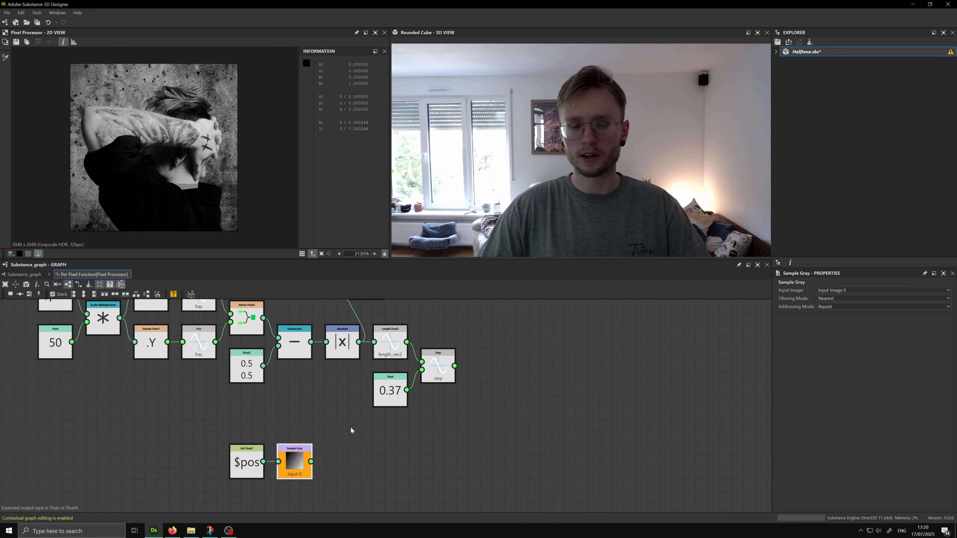
Connect Sample Gray to the Step node's second input in place of the Float and set Step as the output node
{"action": "left_click_drag", "start_coordinate": [311, 461], "coordinate": [422, 371]}
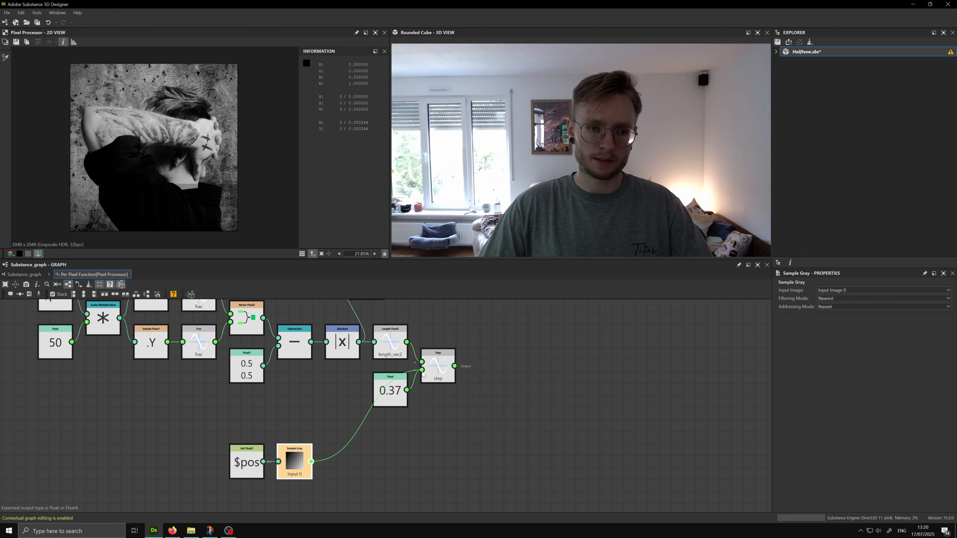
{"action": "left_click_drag", "start_coordinate": [423, 371], "coordinate": [422, 371]}
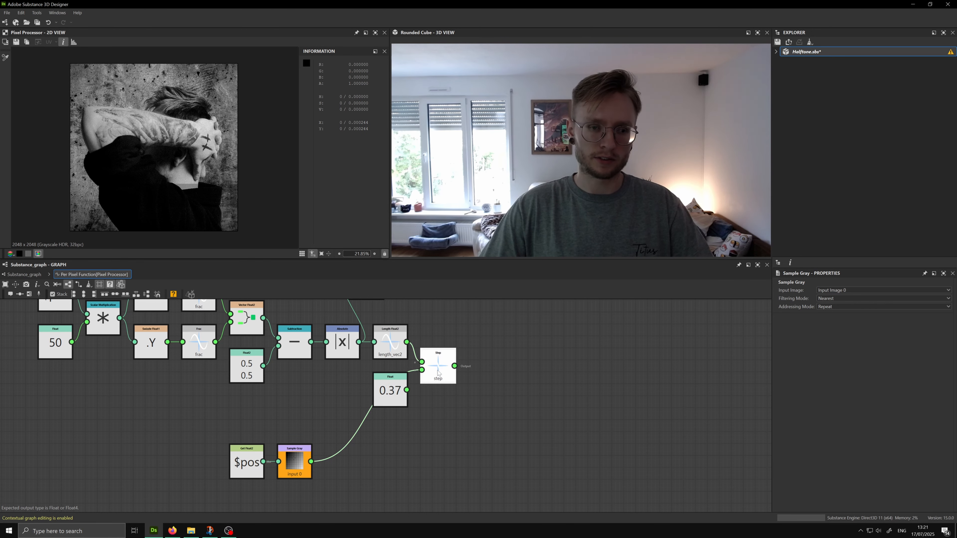
{"action": "right_click", "coordinate": [438, 370]}
{"action": "left_click", "coordinate": [464, 403]}
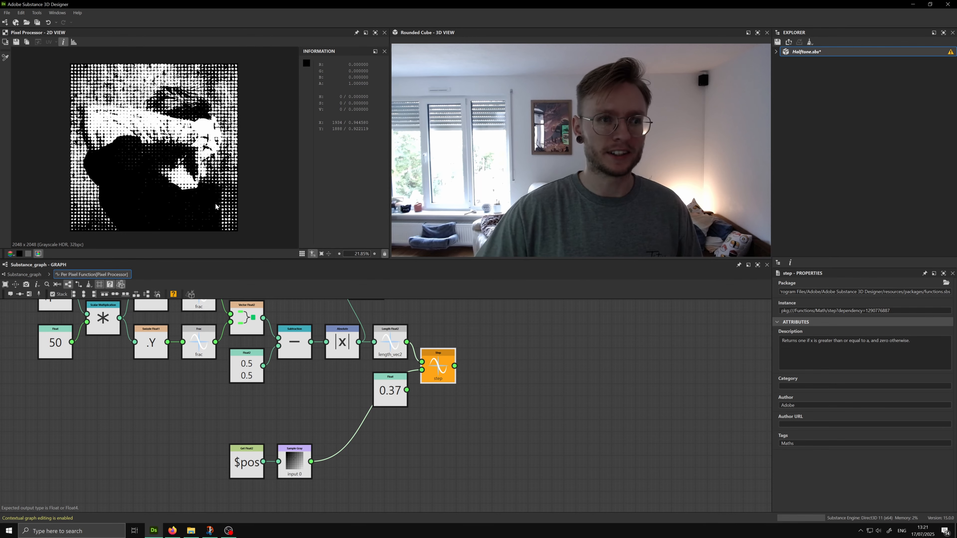
Examine the halftone dots up close in the 2D view, across both dark and bright areas of the image
{"action": "scroll", "coordinate": [179, 172], "scroll_direction": "up", "scroll_amount": 5}
{"action": "scroll", "coordinate": [216, 149], "scroll_direction": "up", "scroll_amount": 1}
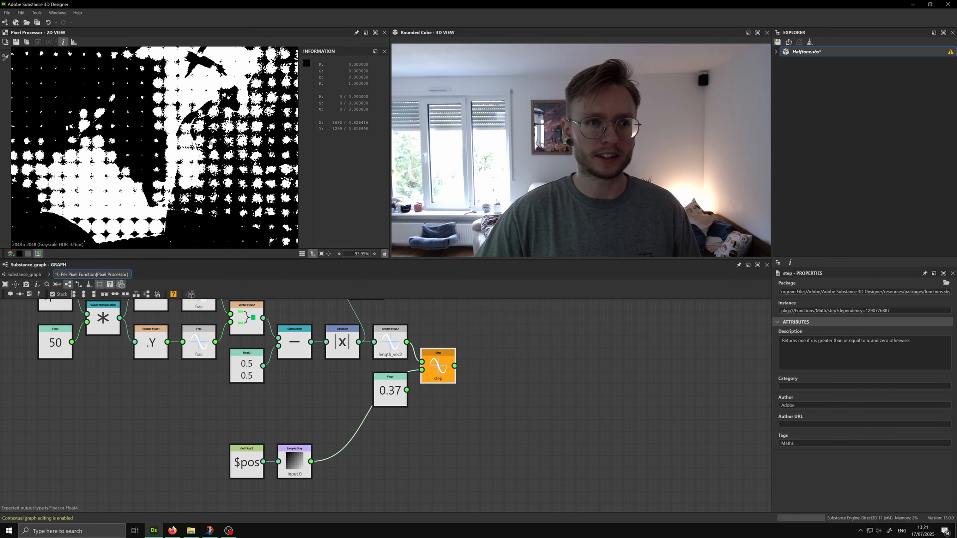
{"action": "middle_click_drag", "start_coordinate": [153, 174], "coordinate": [177, 170]}
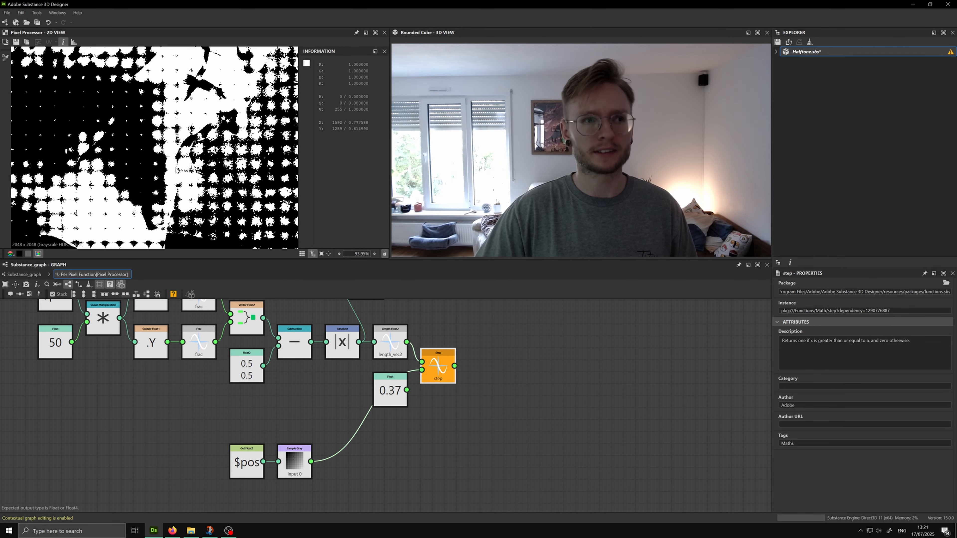
{"action": "scroll", "coordinate": [176, 170], "scroll_direction": "down", "scroll_amount": 5}
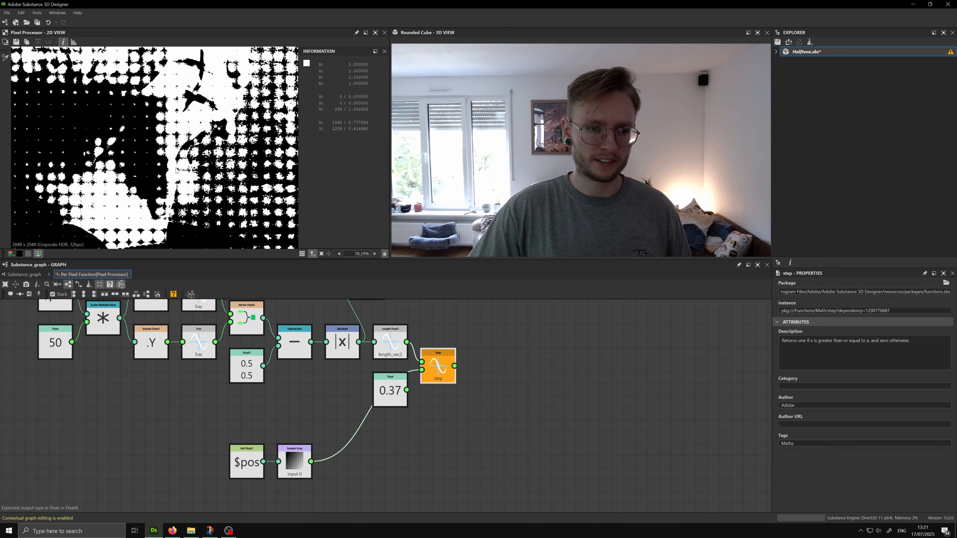
{"action": "middle_click_drag", "start_coordinate": [166, 169], "coordinate": [245, 171]}
{"action": "scroll", "coordinate": [93, 94], "scroll_direction": "up", "scroll_amount": 2}
{"action": "middle_click_drag", "start_coordinate": [93, 94], "coordinate": [78, 188]}
{"action": "scroll", "coordinate": [97, 148], "scroll_direction": "up", "scroll_amount": 2}
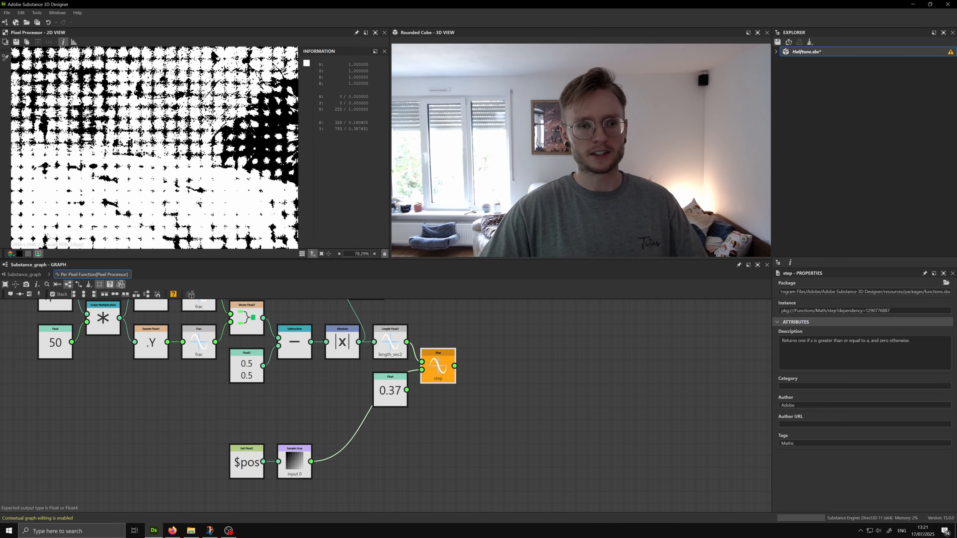
Delete the unused 0.37 Float node and set Sample Gray as the output node
{"action": "middle_click_drag", "start_coordinate": [184, 451], "coordinate": [188, 434]}
{"action": "left_click", "coordinate": [403, 384]}
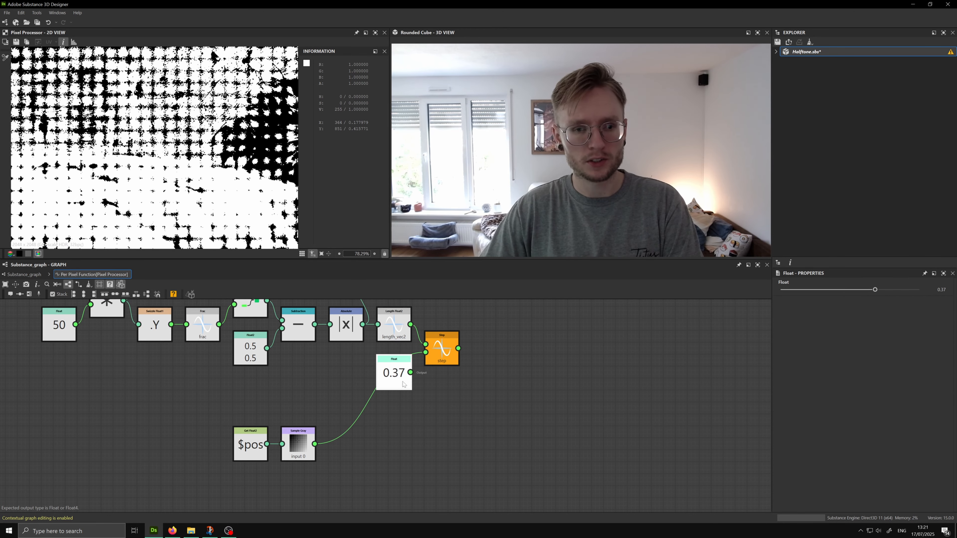
{"action": "key", "text": "BackSpace"}
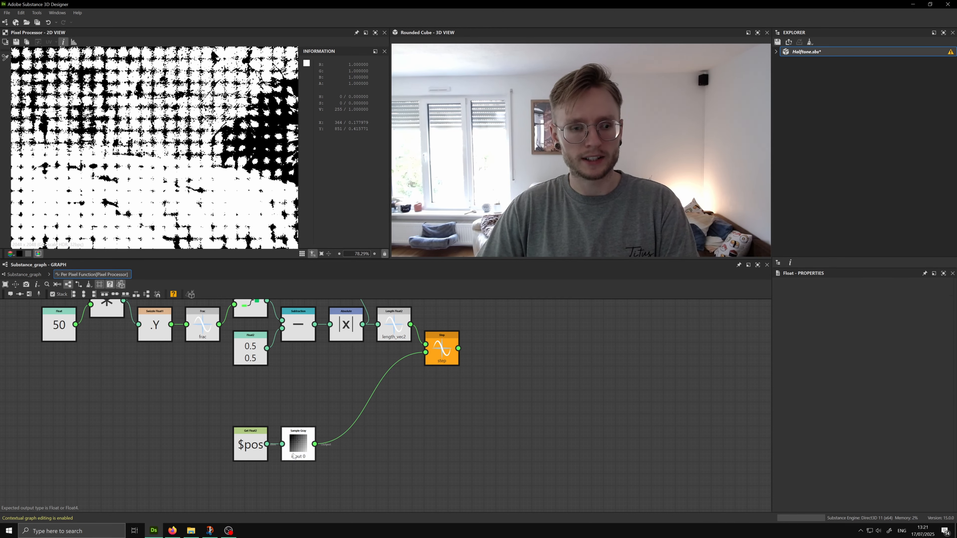
{"action": "right_click", "coordinate": [294, 450]}
{"action": "left_click", "coordinate": [329, 366]}
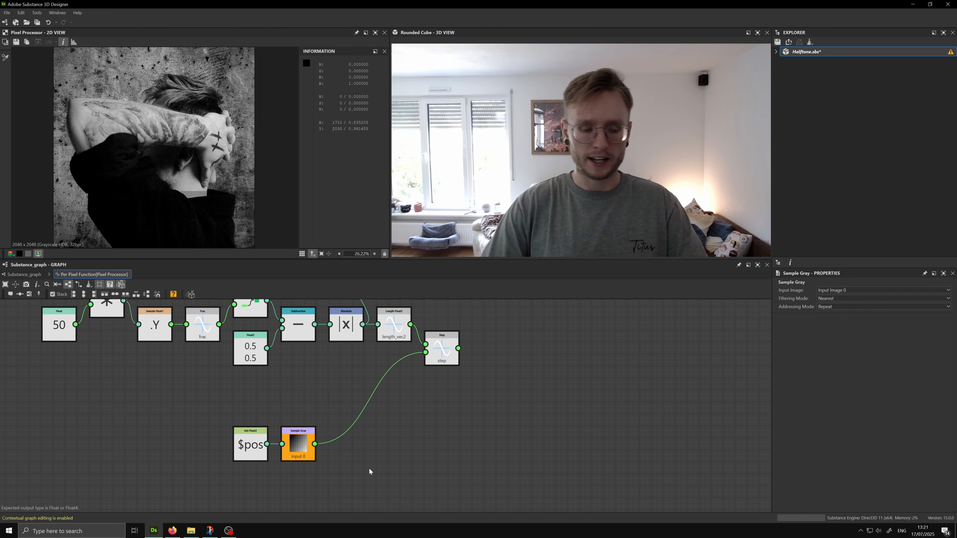
Add a Linear Interpolation node beside Sample Gray and connect Sample Gray to its third input
{"action": "key", "text": "space"}
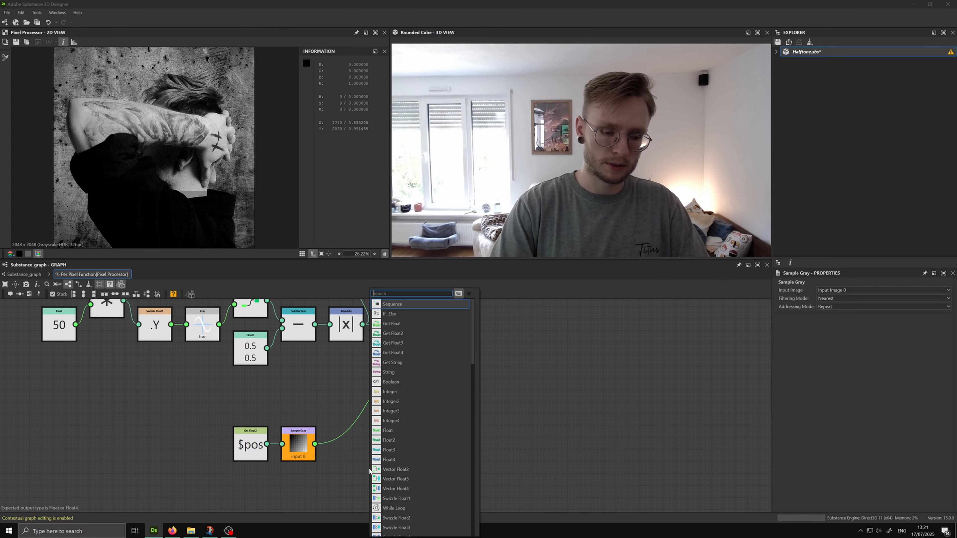
{"action": "type", "text": "ler"}
{"action": "key", "text": "Down"}
{"action": "key", "text": "Down"}
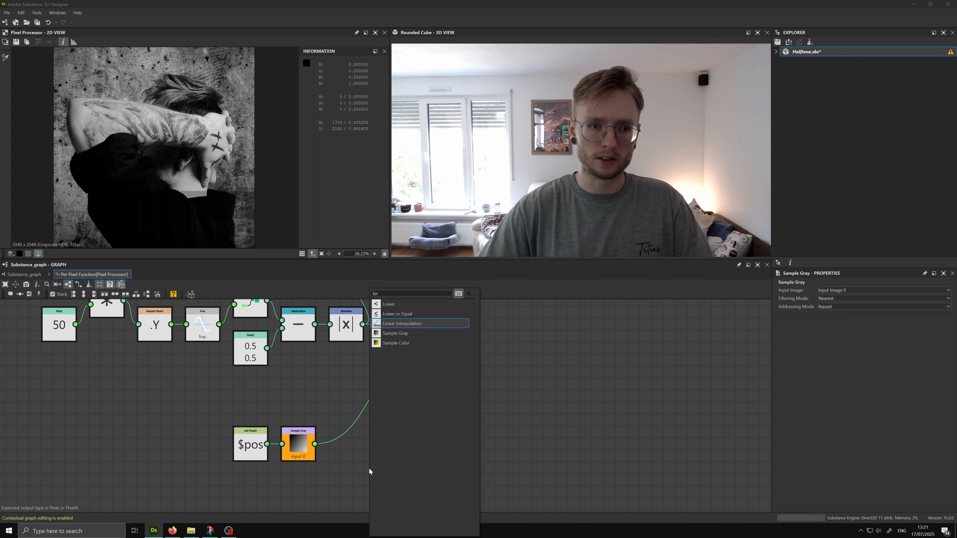
{"action": "key", "text": "Return"}
{"action": "left_click_drag", "start_coordinate": [368, 468], "coordinate": [376, 447]}
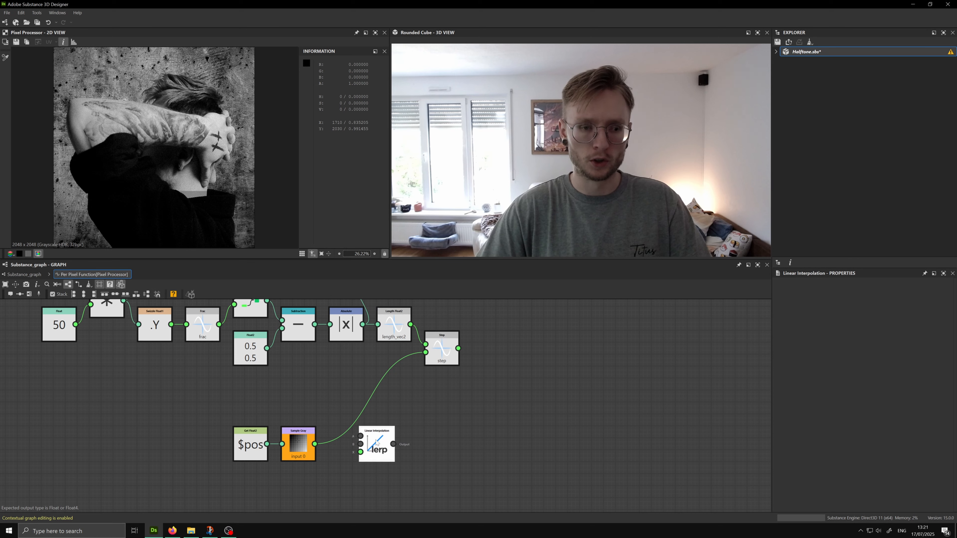
{"action": "left_click", "coordinate": [307, 455]}
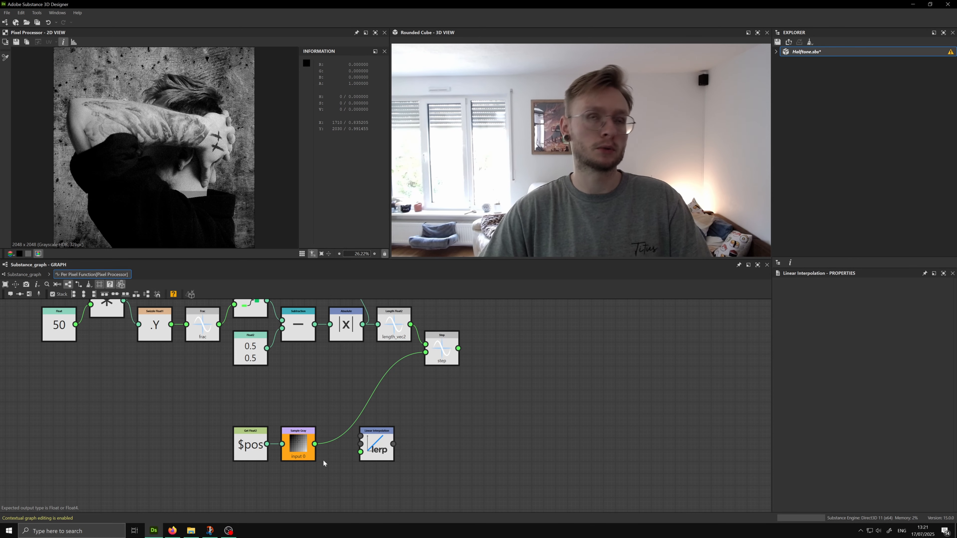
{"action": "left_click_drag", "start_coordinate": [315, 444], "coordinate": [390, 426]}
Add a Float node above the Linear Interpolation node and connect it to the first input
{"action": "left_click", "coordinate": [333, 387]}
{"action": "left_click", "coordinate": [328, 388]}
{"action": "key", "text": "space"}
{"action": "type", "text": "fl"}
{"action": "key", "text": "Return"}
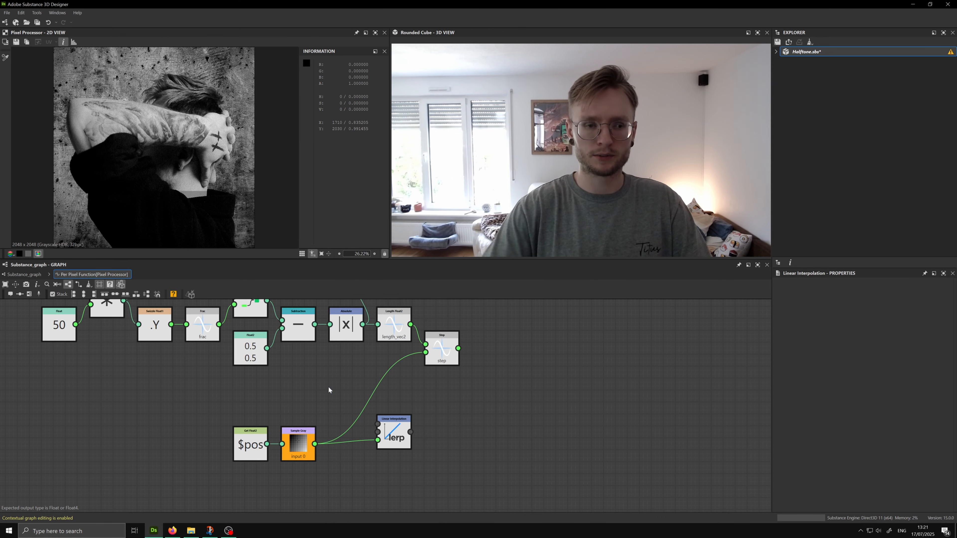
{"action": "left_click_drag", "start_coordinate": [330, 387], "coordinate": [341, 386]}
{"action": "left_click", "coordinate": [374, 403]}
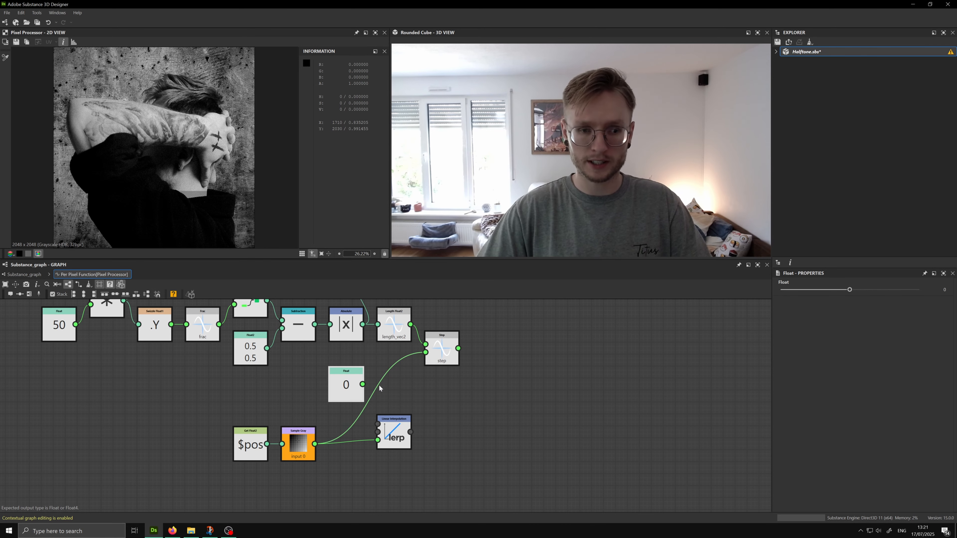
{"action": "left_click_drag", "start_coordinate": [363, 385], "coordinate": [396, 415]}
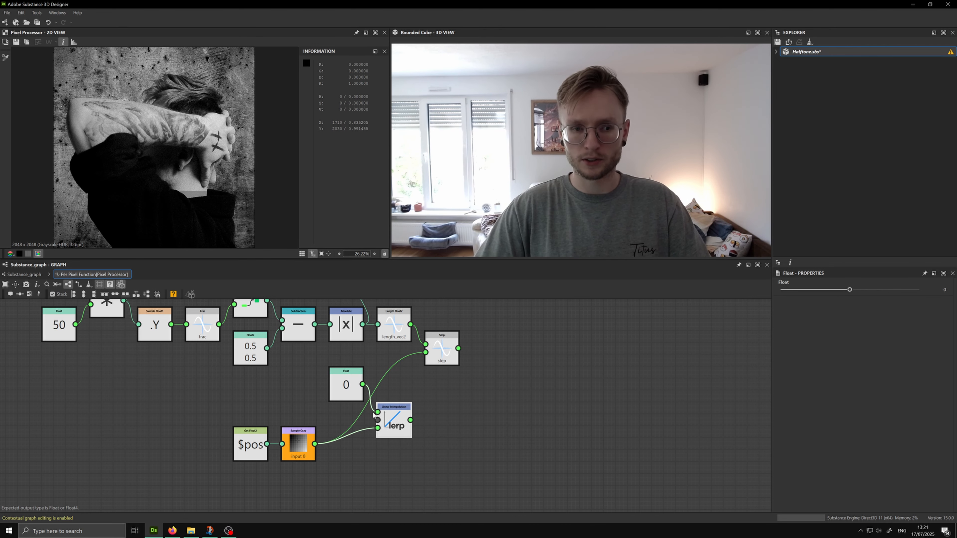
Move the copied $pos and Sample Gray nodes lower and place a duplicate of the 0 Float below the original
{"action": "left_click_drag", "start_coordinate": [338, 494], "coordinate": [252, 444]}
{"action": "left_click_drag", "start_coordinate": [250, 445], "coordinate": [250, 493]}
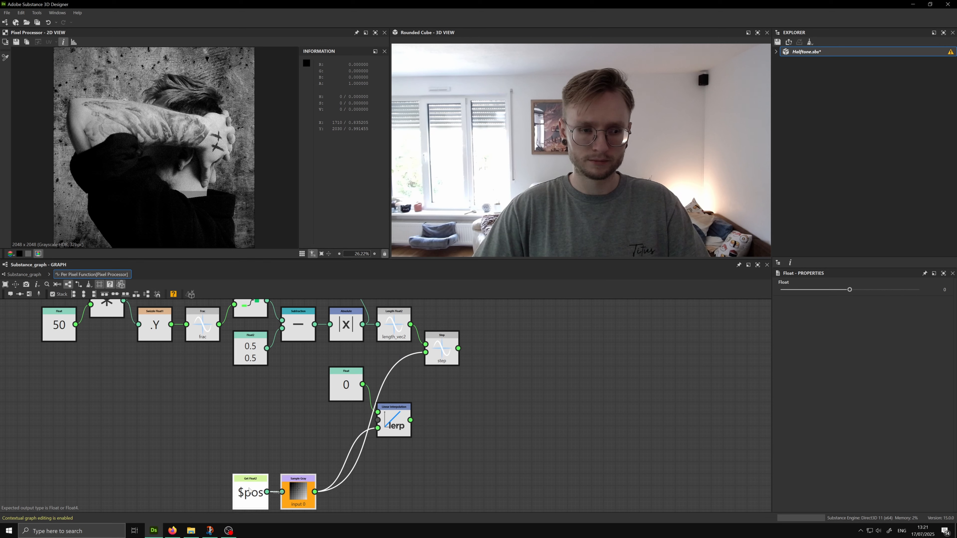
{"action": "left_click", "coordinate": [316, 444]}
{"action": "left_click", "coordinate": [346, 396]}
{"action": "key", "text": "ctrl+d"}
{"action": "left_click_drag", "start_coordinate": [346, 399], "coordinate": [349, 449]}
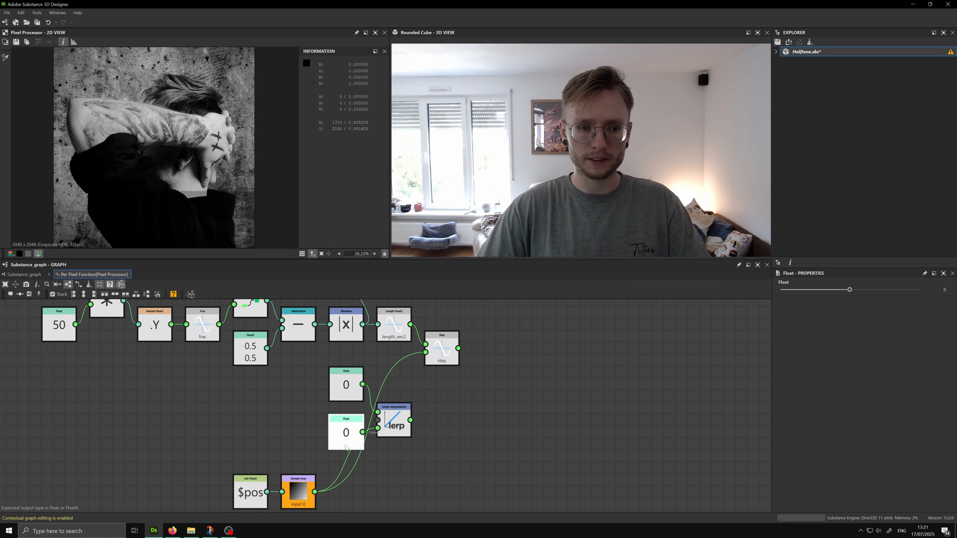
Set the duplicated Float to 0.65 and connect it to the Linear Interpolation node's second input
{"action": "left_click", "coordinate": [945, 289]}
{"action": "left_click_drag", "start_coordinate": [945, 289], "coordinate": [928, 293]}
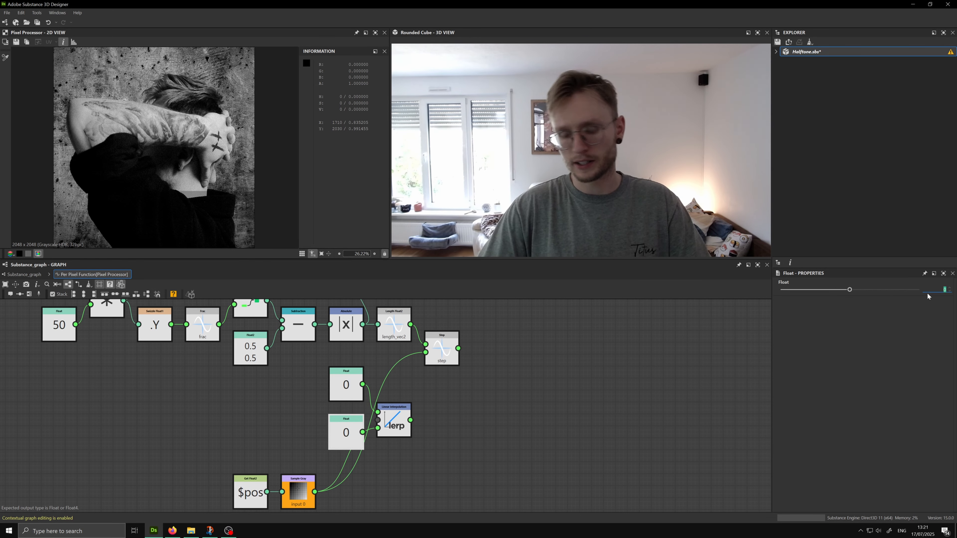
{"action": "type", "text": "0.65"}
{"action": "key", "text": "Return"}
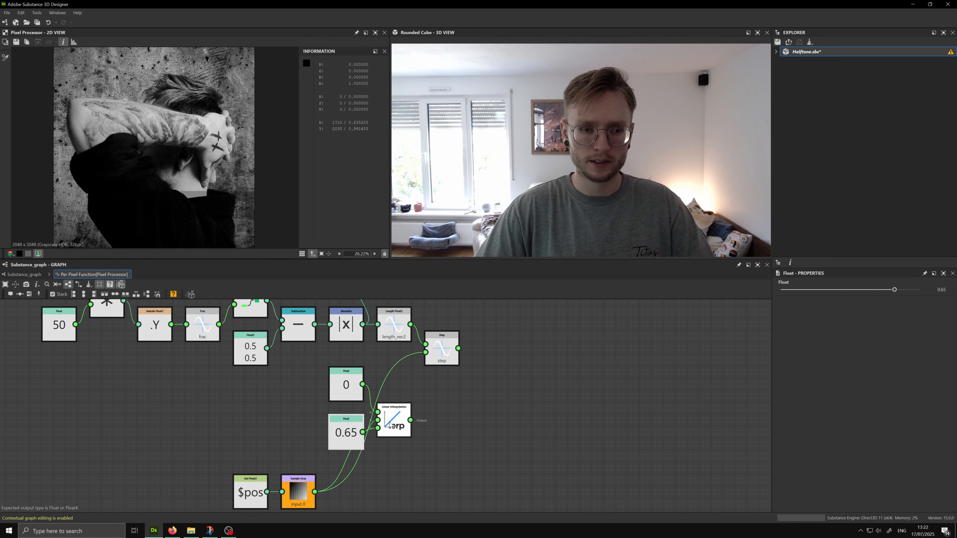
Move the Linear Interpolation node down in line with Sample Gray and review the nodes feeding it
{"action": "left_click_drag", "start_coordinate": [386, 426], "coordinate": [391, 490]}
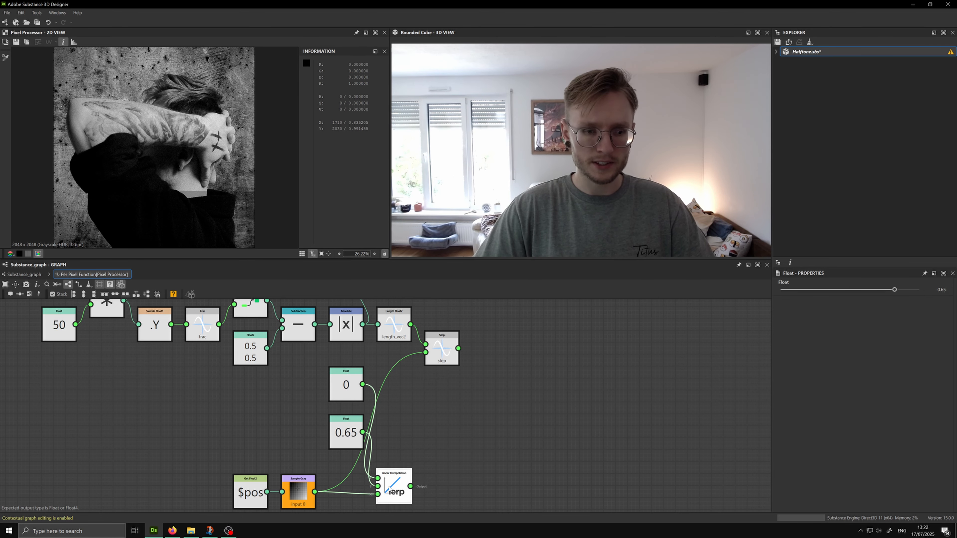
{"action": "middle_click_drag", "start_coordinate": [391, 489], "coordinate": [388, 463]}
{"action": "left_click_drag", "start_coordinate": [388, 464], "coordinate": [388, 469]}
{"action": "left_click", "coordinate": [291, 470]}
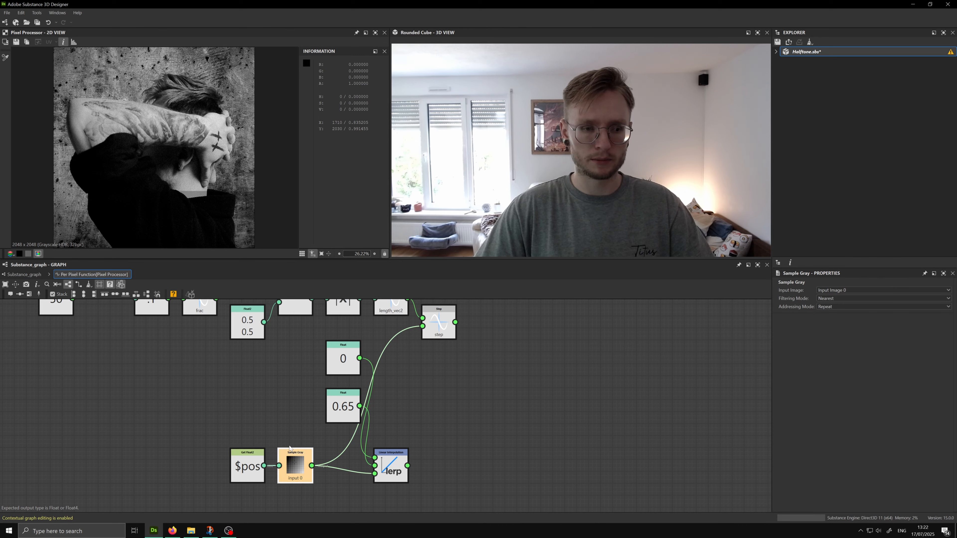
{"action": "left_click", "coordinate": [393, 480]}
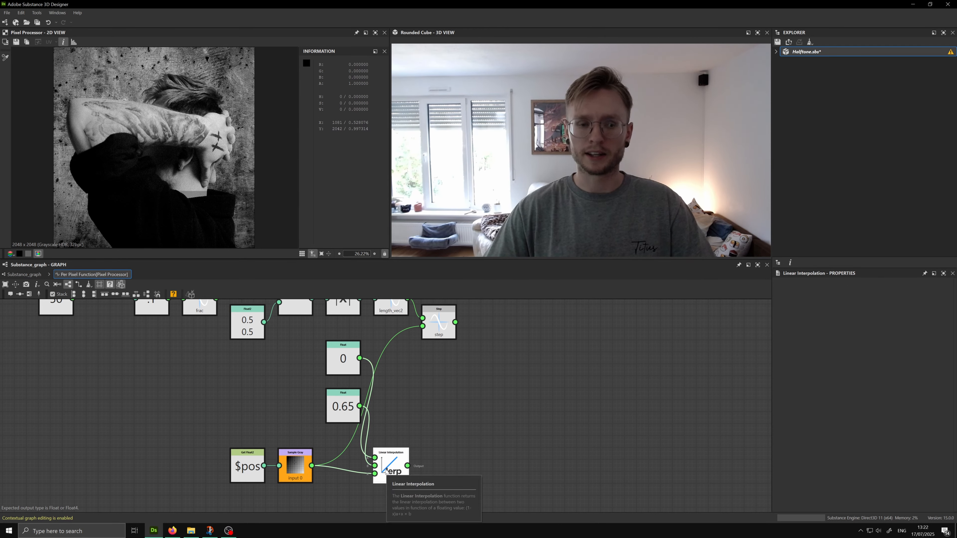
{"action": "left_click", "coordinate": [343, 361]}
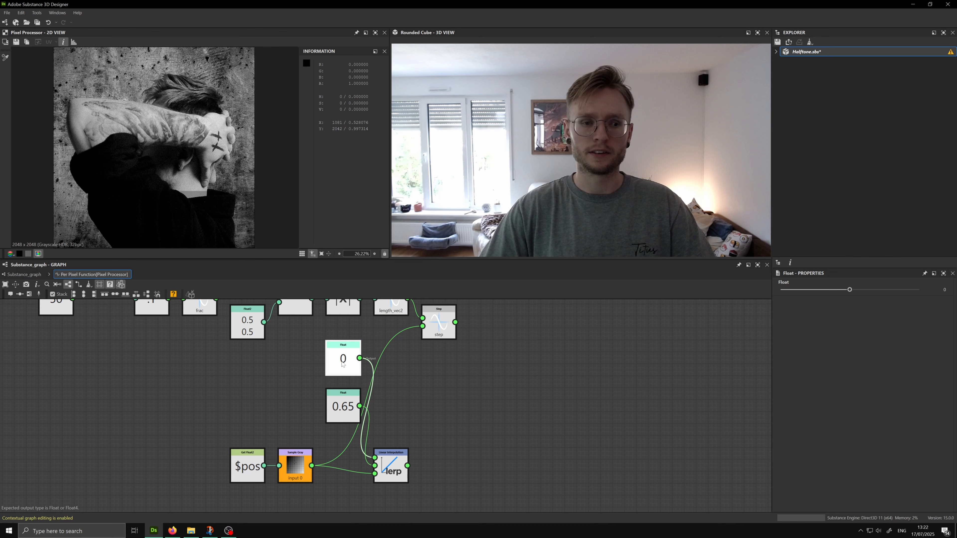
Connect the Linear Interpolation output to Step's second input, set Step as the output node, and inspect the halftone preview
{"action": "left_click", "coordinate": [344, 417]}
{"action": "left_click_drag", "start_coordinate": [407, 465], "coordinate": [443, 338]}
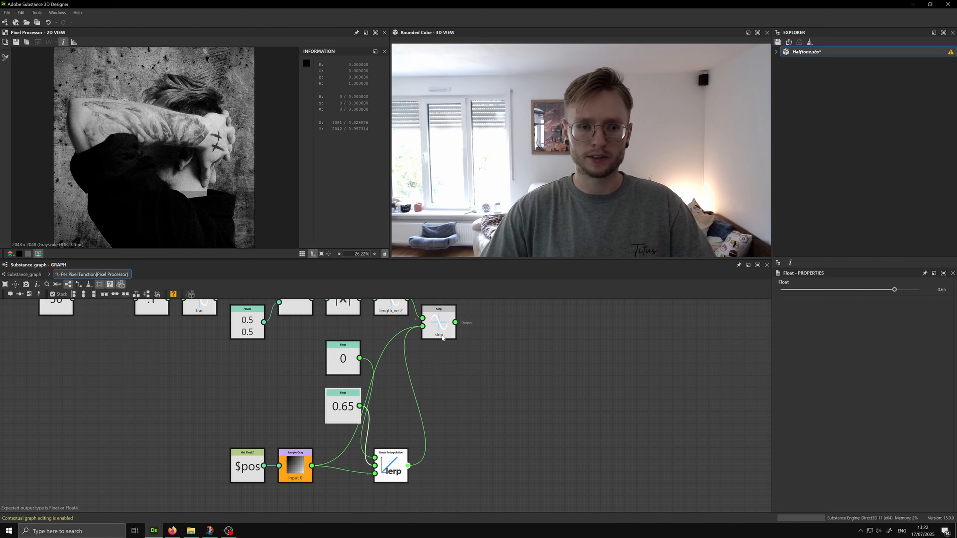
{"action": "right_click", "coordinate": [442, 338]}
{"action": "left_click", "coordinate": [455, 367]}
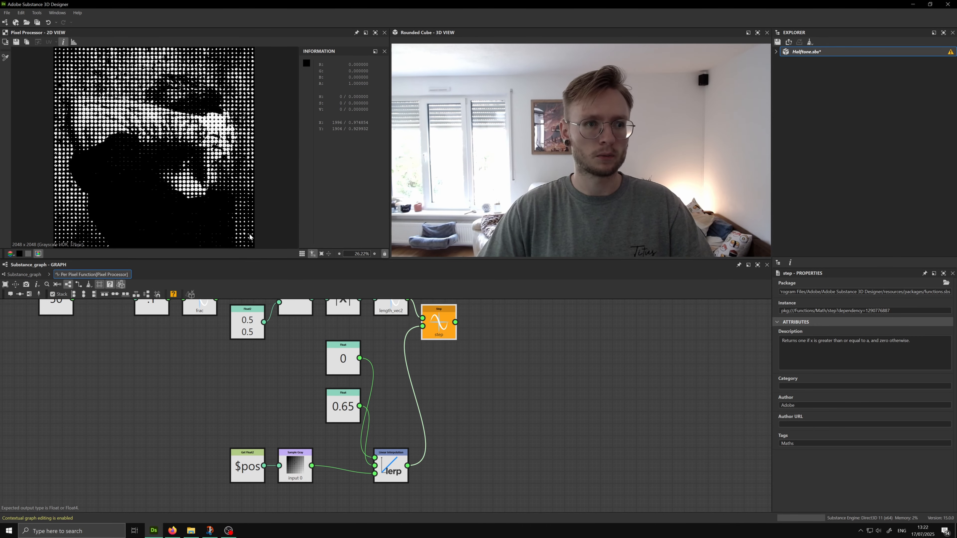
{"action": "scroll", "coordinate": [148, 185], "scroll_direction": "up", "scroll_amount": 4}
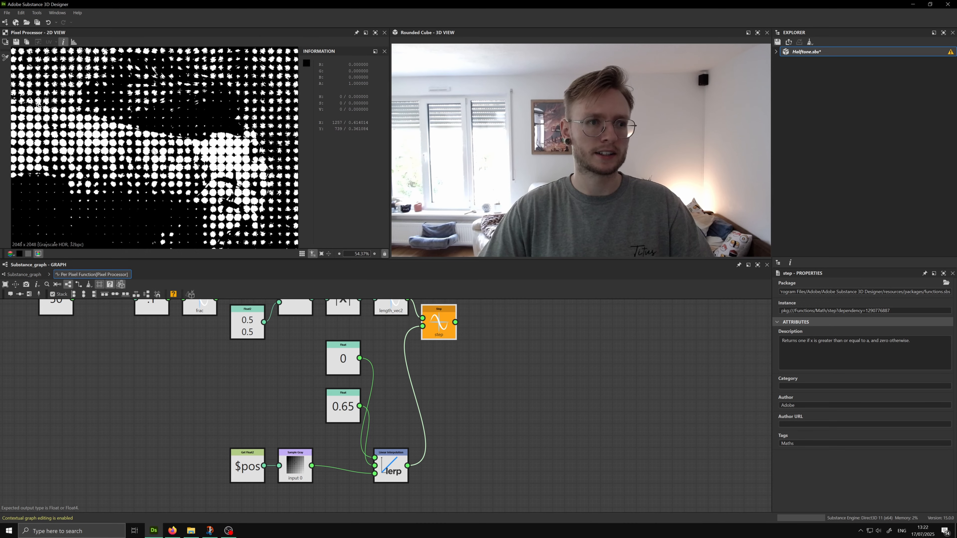
{"action": "scroll", "coordinate": [153, 150], "scroll_direction": "down", "scroll_amount": 2}
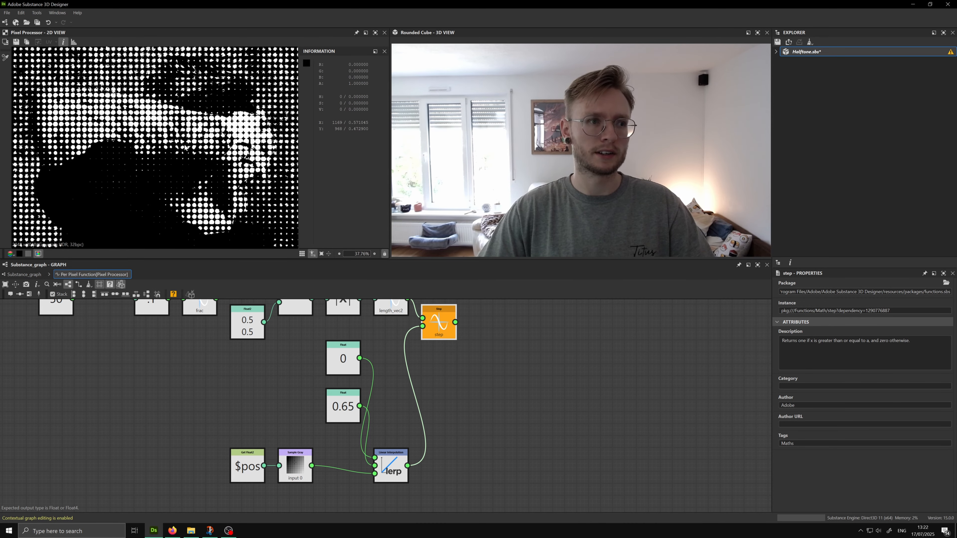
{"action": "scroll", "coordinate": [185, 148], "scroll_direction": "down", "scroll_amount": 1}
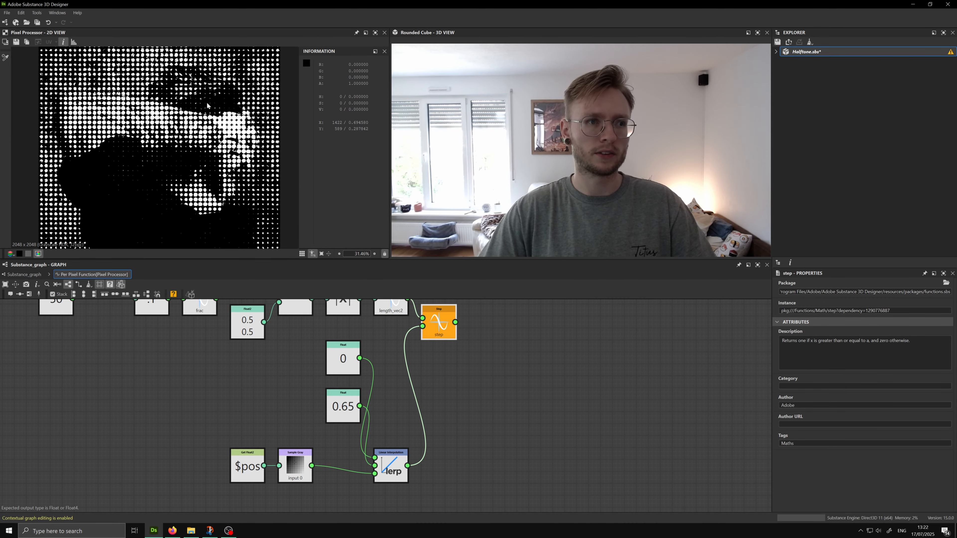
Move the Linear Interpolation node up beside the 0.65 Float and shift the lower $pos and Sample Gray nodes further left of it
{"action": "middle_click_drag", "start_coordinate": [427, 426], "coordinate": [419, 396]}
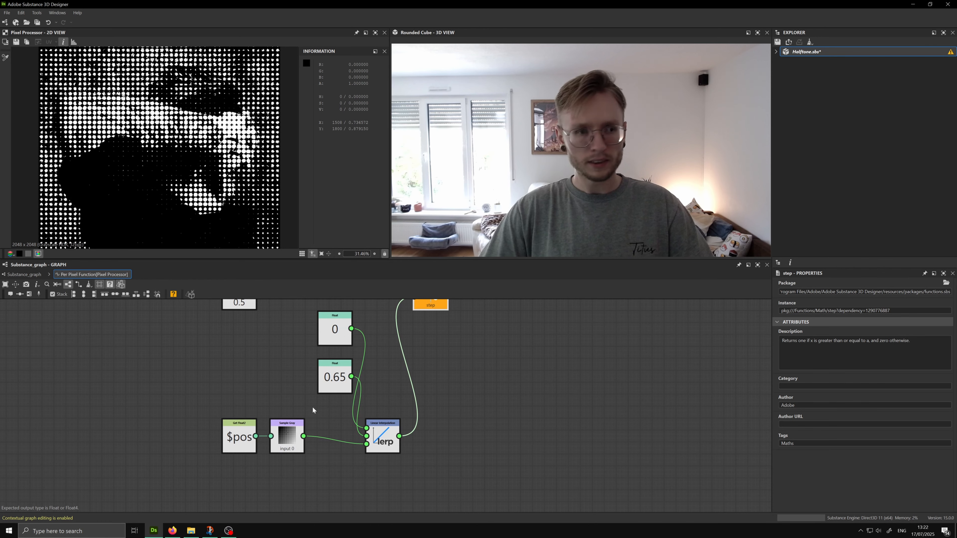
{"action": "scroll", "coordinate": [245, 359], "scroll_direction": "down", "scroll_amount": 2}
{"action": "middle_click_drag", "start_coordinate": [265, 333], "coordinate": [263, 415]}
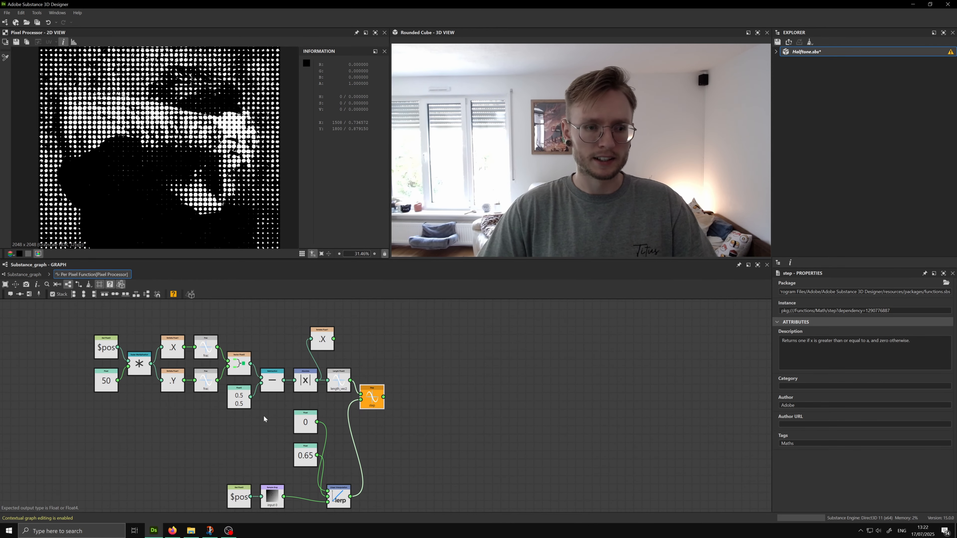
{"action": "middle_click_drag", "start_coordinate": [289, 489], "coordinate": [289, 453]}
{"action": "left_click_drag", "start_coordinate": [339, 451], "coordinate": [343, 409]}
{"action": "left_click_drag", "start_coordinate": [308, 470], "coordinate": [239, 458]}
{"action": "left_click_drag", "start_coordinate": [238, 460], "coordinate": [189, 463]}
{"action": "left_click", "coordinate": [211, 420]}
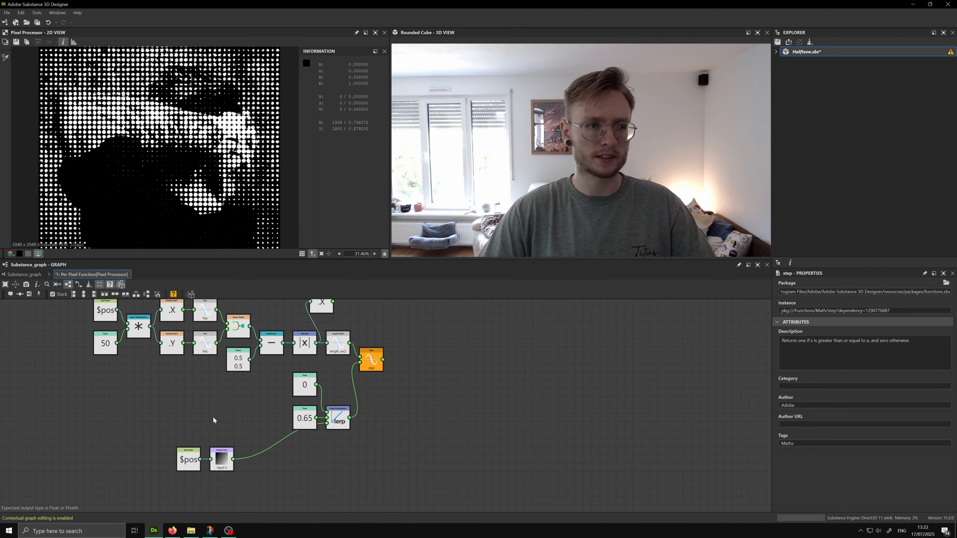
{"action": "middle_click_drag", "start_coordinate": [213, 417], "coordinate": [212, 382]}
{"action": "scroll", "coordinate": [143, 144], "scroll_direction": "down", "scroll_amount": 1}
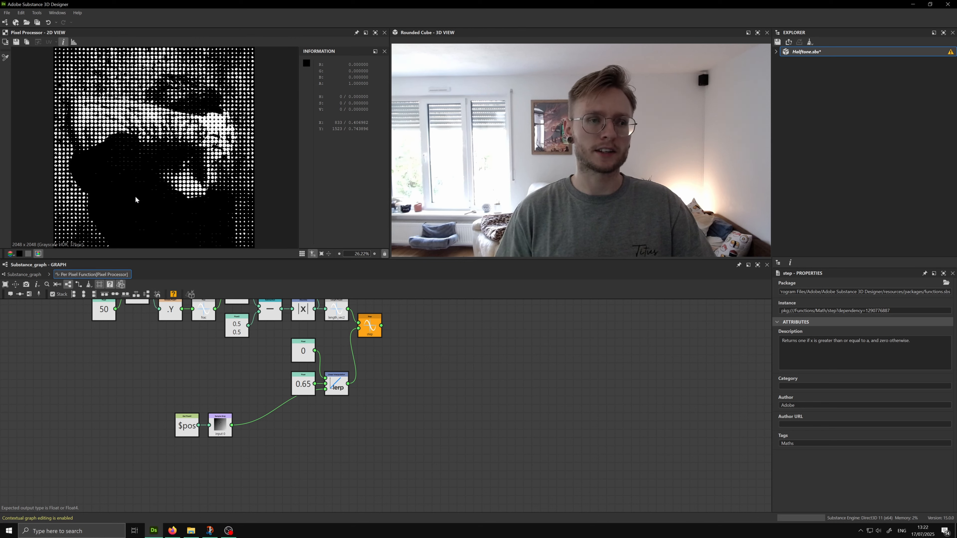
Inspect the small dots in the preview's dark areas, then add a Lower node beside the lower Sample Gray node
{"action": "scroll", "coordinate": [145, 194], "scroll_direction": "up", "scroll_amount": 5}
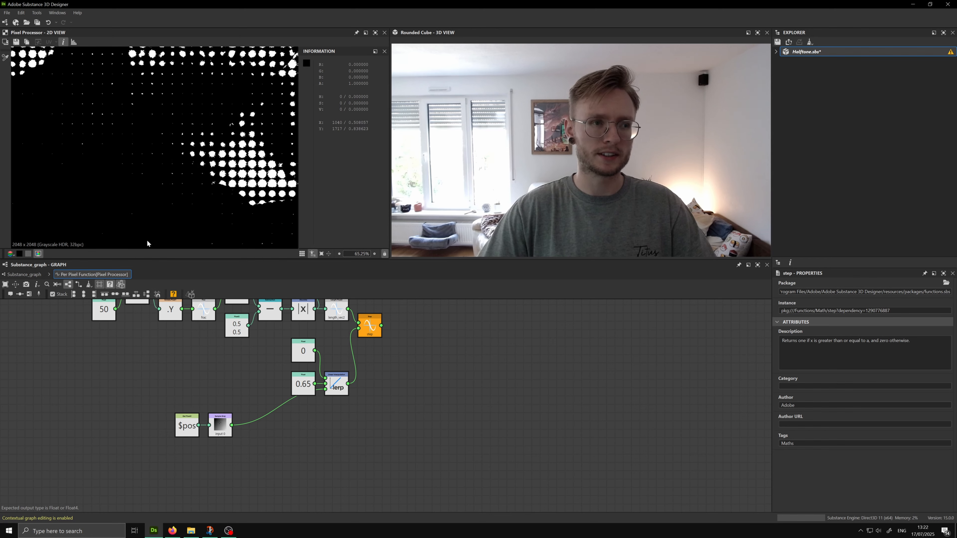
{"action": "scroll", "coordinate": [143, 151], "scroll_direction": "down", "scroll_amount": 4}
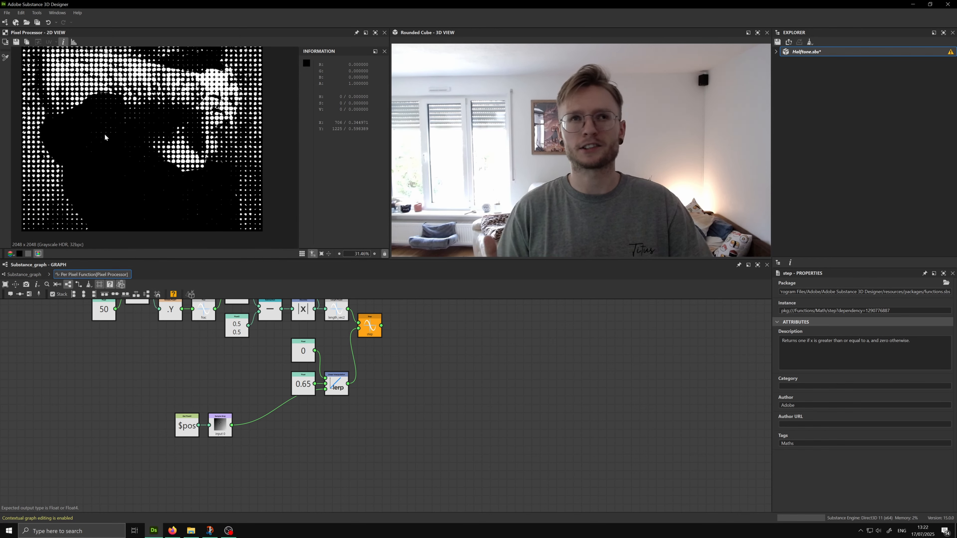
{"action": "scroll", "coordinate": [134, 195], "scroll_direction": "down", "scroll_amount": 1}
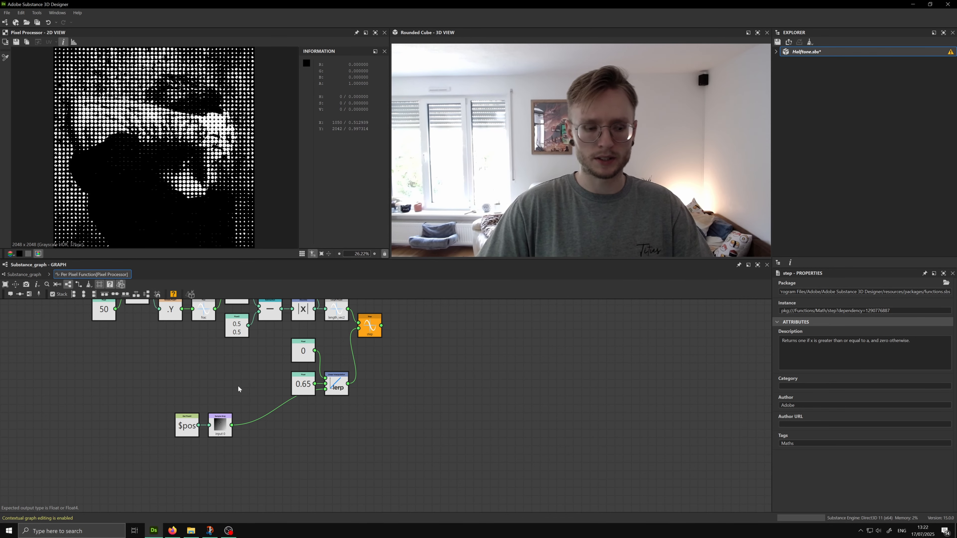
{"action": "key", "text": "space"}
{"action": "type", "text": "sm"}
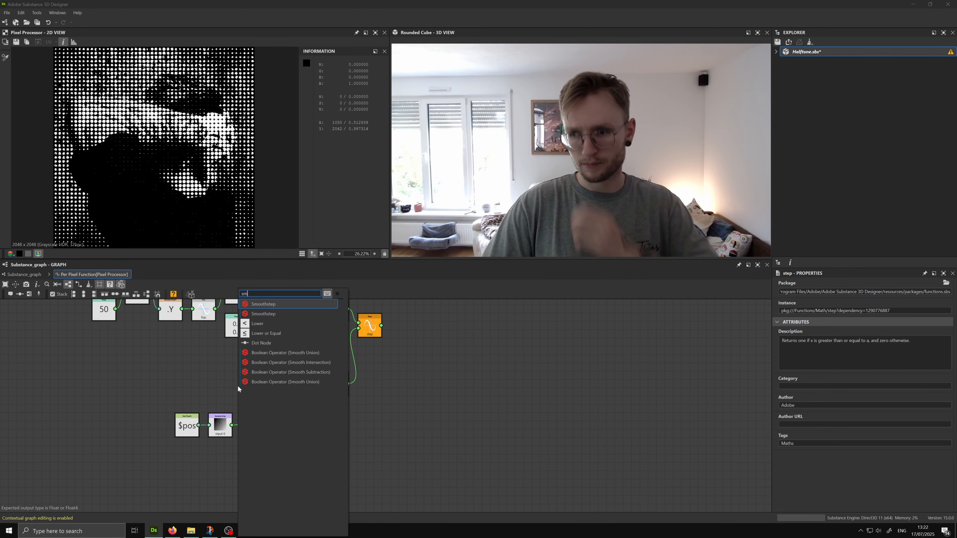
{"action": "key", "text": "Down"}
{"action": "key", "text": "Down"}
{"action": "key", "text": "Return"}
{"action": "scroll", "coordinate": [238, 387], "scroll_direction": "up", "scroll_amount": 2}
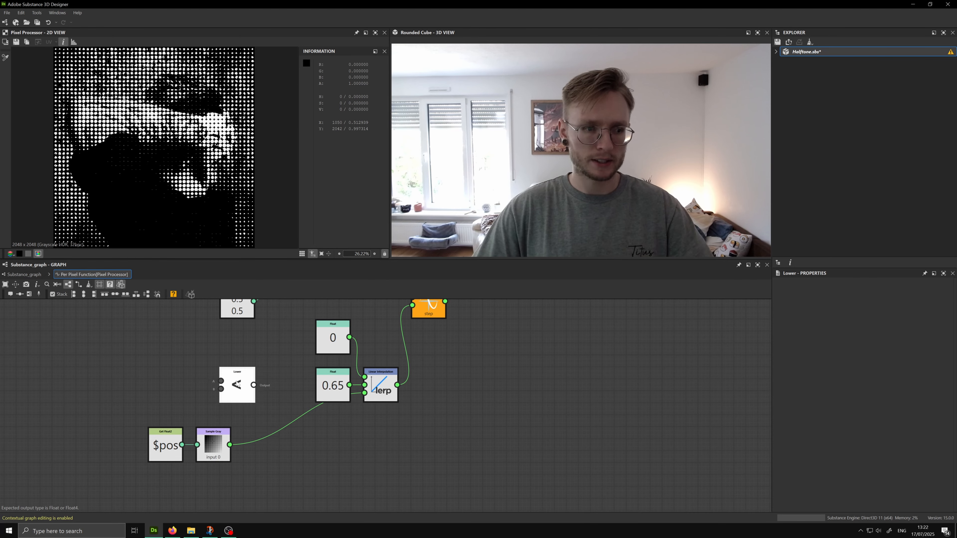
{"action": "left_click_drag", "start_coordinate": [237, 387], "coordinate": [274, 447]}
Add an If...Else node near the Lower node and connect Lower's output to its Condition input
{"action": "left_click", "coordinate": [371, 467]}
{"action": "key", "text": "space"}
{"action": "type", "text": "if"}
{"action": "key", "text": "Return"}
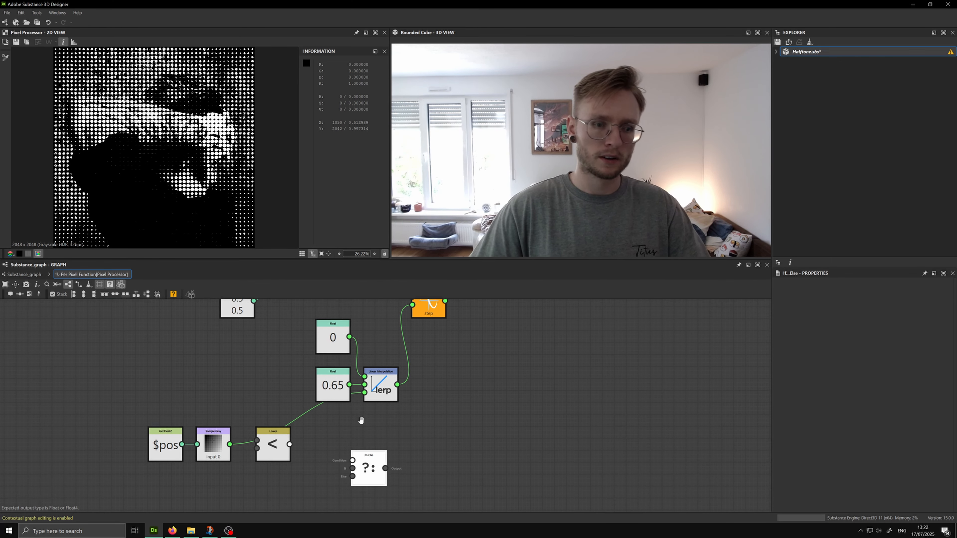
{"action": "middle_click_drag", "start_coordinate": [361, 421], "coordinate": [365, 367]}
{"action": "scroll", "coordinate": [309, 406], "scroll_direction": "up", "scroll_amount": 1}
{"action": "left_click_drag", "start_coordinate": [268, 399], "coordinate": [311, 397]}
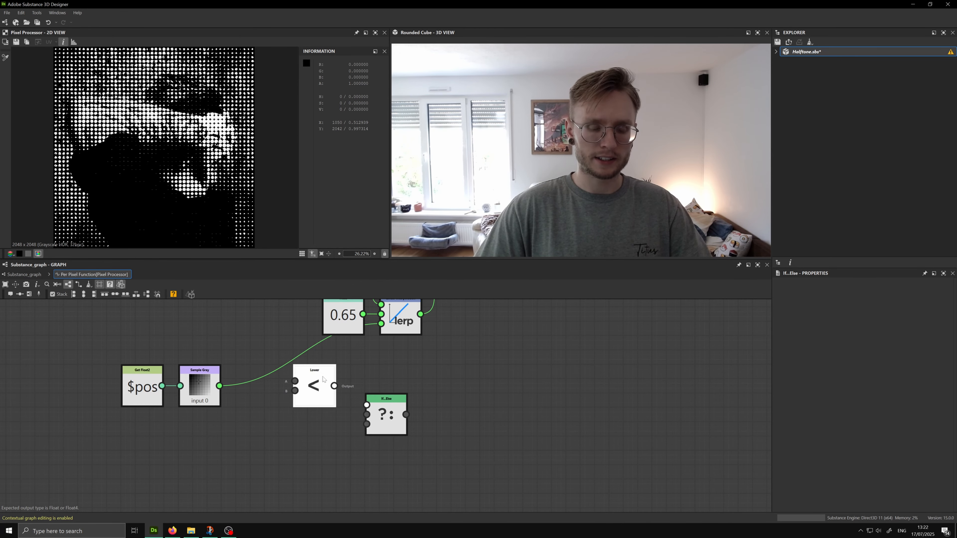
{"action": "left_click_drag", "start_coordinate": [292, 362], "coordinate": [320, 424]}
{"action": "left_click_drag", "start_coordinate": [334, 385], "coordinate": [366, 405]}
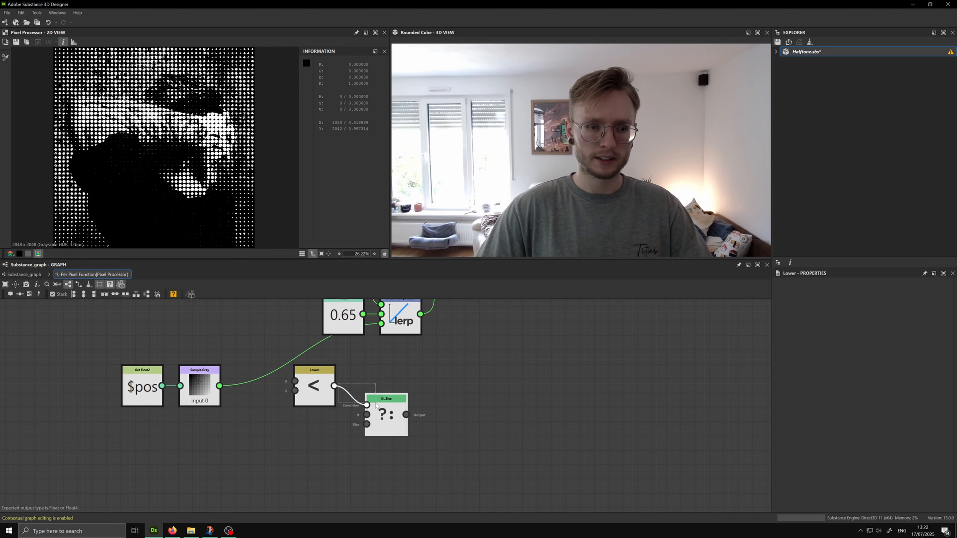
Connect Sample Gray to Lower's first input and move the $pos and Sample Gray nodes slightly higher
{"action": "middle_click_drag", "start_coordinate": [254, 395], "coordinate": [274, 399]}
{"action": "left_click_drag", "start_coordinate": [239, 390], "coordinate": [157, 359]}
{"action": "left_click_drag", "start_coordinate": [159, 388], "coordinate": [159, 374]}
{"action": "left_click", "coordinate": [156, 345]}
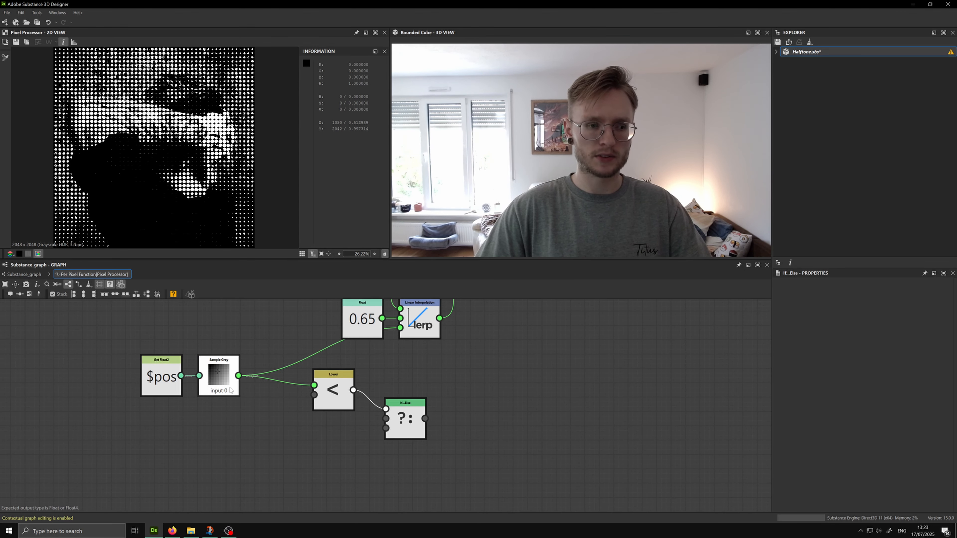
Add a Float node set to 0.2 below Sample Gray and connect it to Lower's second input
{"action": "middle_click_drag", "start_coordinate": [234, 429], "coordinate": [240, 419]}
{"action": "key", "text": "space"}
{"action": "type", "text": "flo"}
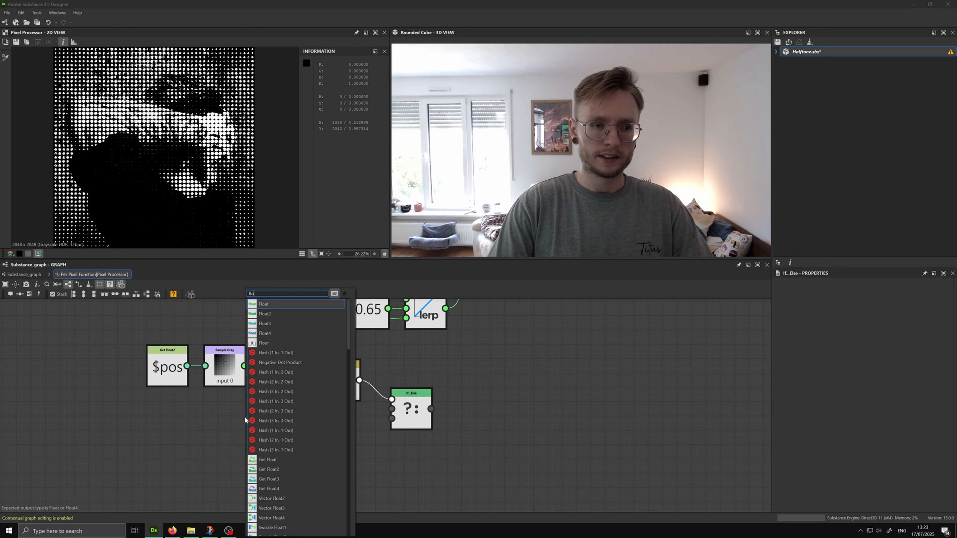
{"action": "key", "text": "Return"}
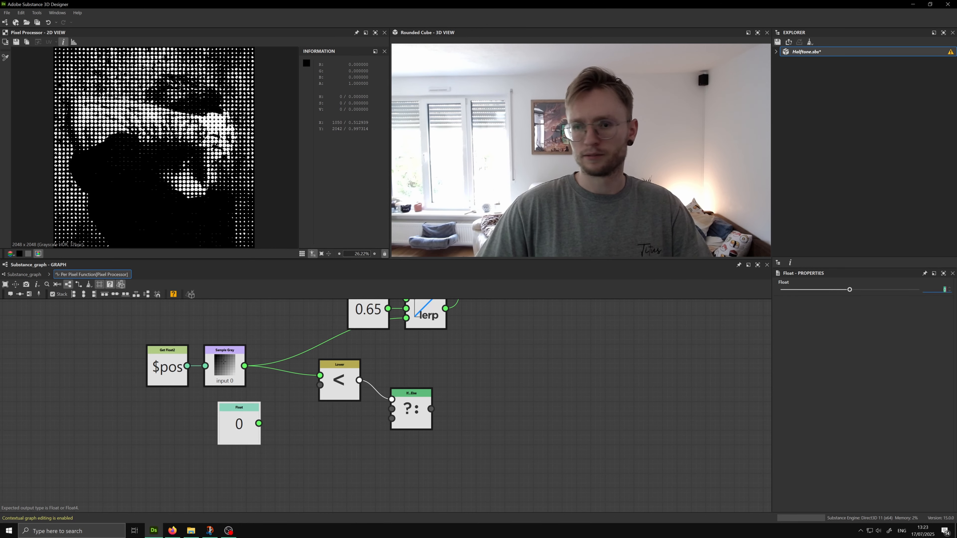
{"action": "type", "text": ".2"}
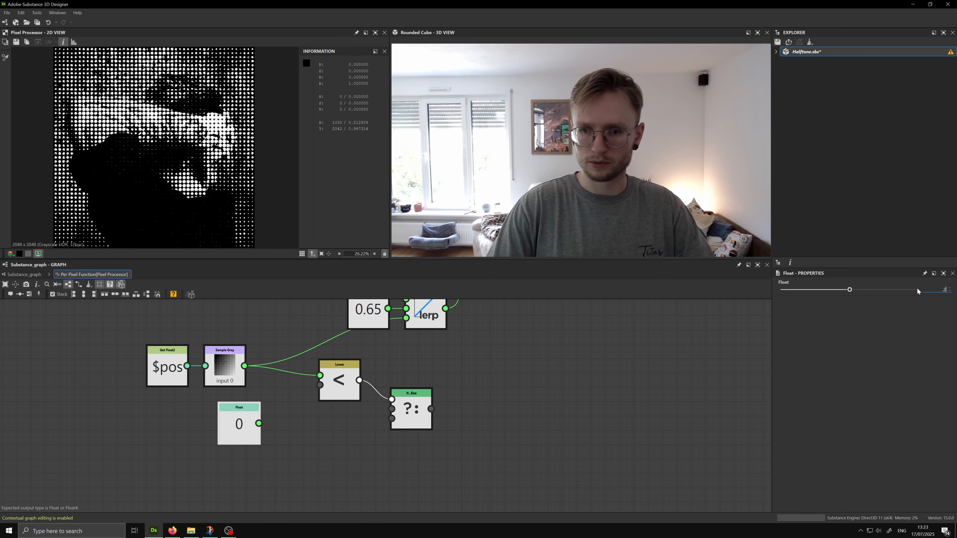
{"action": "key", "text": "Return"}
{"action": "mouse_move", "coordinate": [233, 430]}
{"action": "left_mouse_down"}
{"action": "mouse_move", "coordinate": [219, 429]}
{"action": "mouse_move", "coordinate": [320, 385]}
{"action": "mouse_move", "coordinate": [279, 405]}
{"action": "left_mouse_up"}
Duplicate the 0.2 Float, set the copy to 0, place it below Lower and connect it to the If...Else node's If input
{"action": "left_click", "coordinate": [226, 426]}
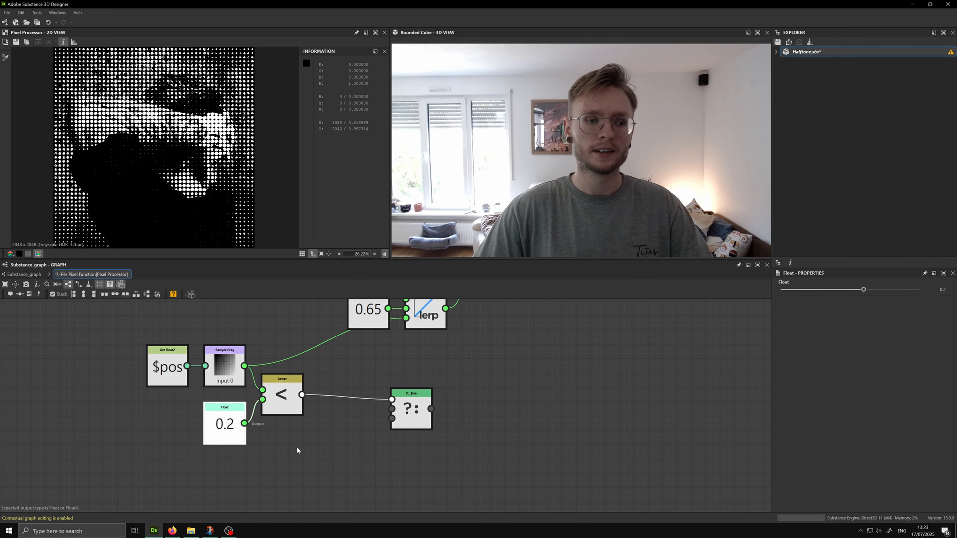
{"action": "key", "text": "ctrl+c"}
{"action": "key", "text": "ctrl+v"}
{"action": "type", "text": "0"}
{"action": "key", "text": "Return"}
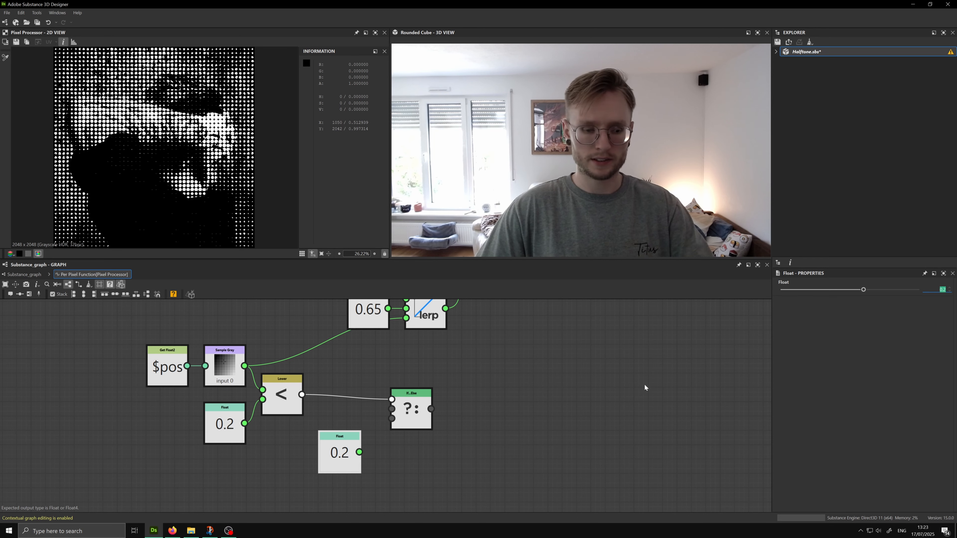
{"action": "left_click_drag", "start_coordinate": [359, 452], "coordinate": [282, 458]}
{"action": "left_click_drag", "start_coordinate": [416, 422], "coordinate": [393, 407]}
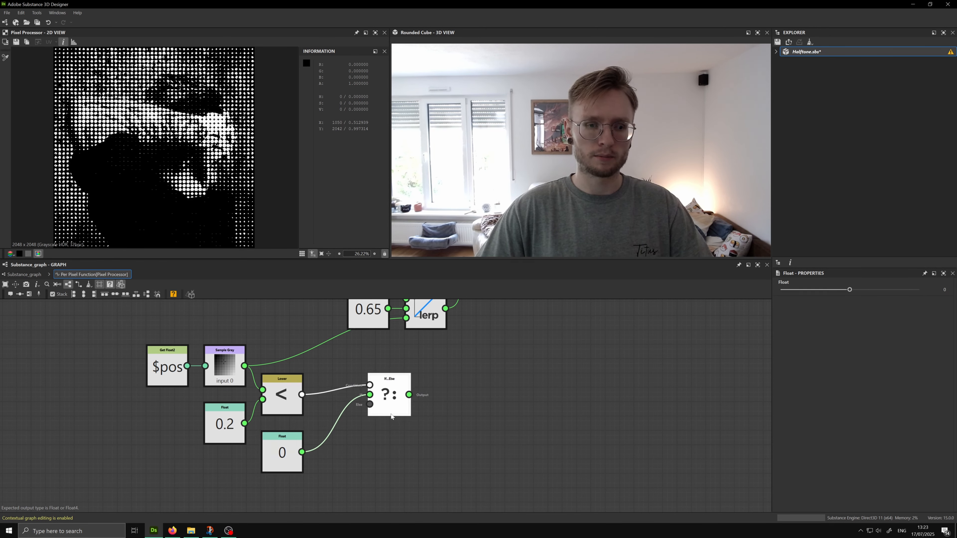
Route Sample Gray through a Dot node into the Else input and feed the If...Else result into the Linear Interpolation's third input
{"action": "double_click", "coordinate": [291, 357]}
{"action": "mouse_move", "coordinate": [297, 358]}
{"action": "left_mouse_down"}
{"action": "mouse_move", "coordinate": [370, 405]}
{"action": "mouse_move", "coordinate": [283, 366]}
{"action": "left_mouse_up"}
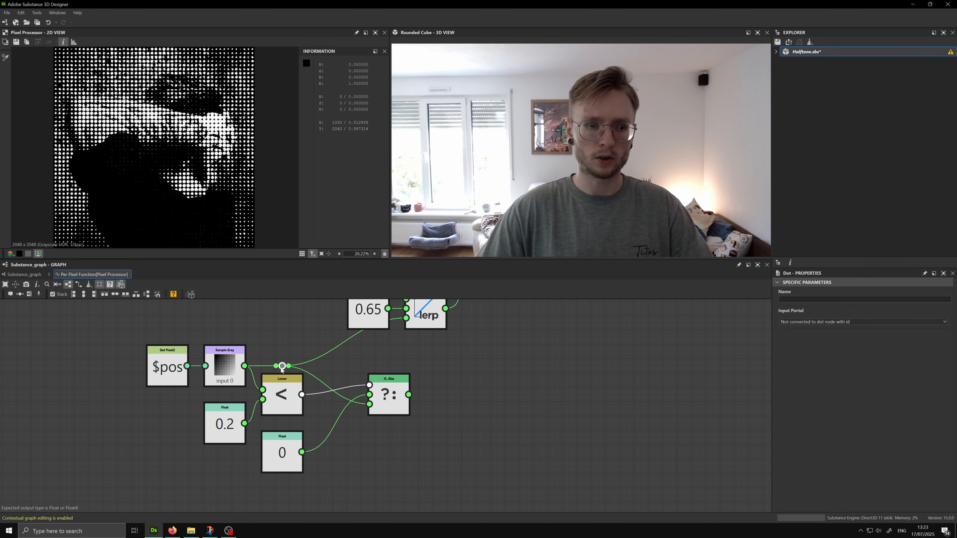
{"action": "middle_click_drag", "start_coordinate": [389, 395], "coordinate": [363, 455]}
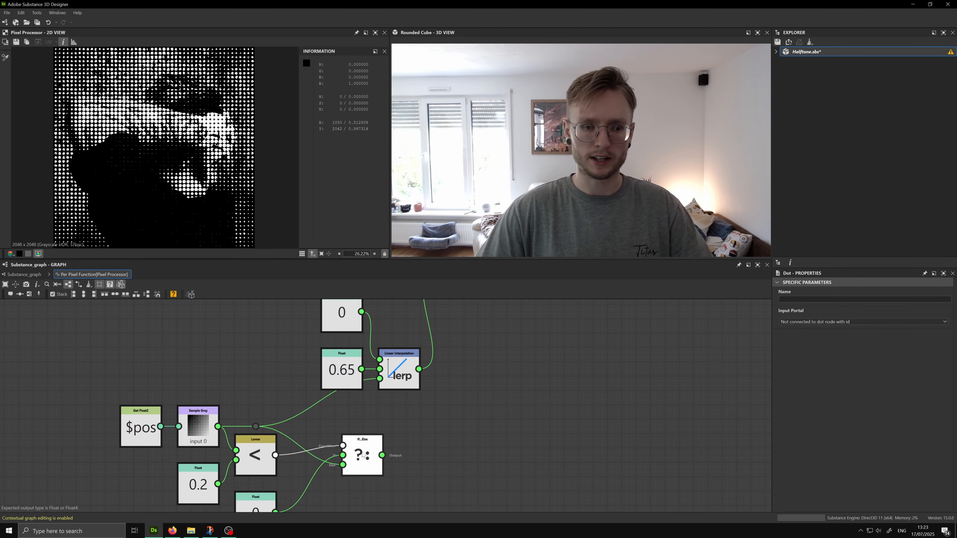
{"action": "left_click_drag", "start_coordinate": [363, 454], "coordinate": [336, 454]}
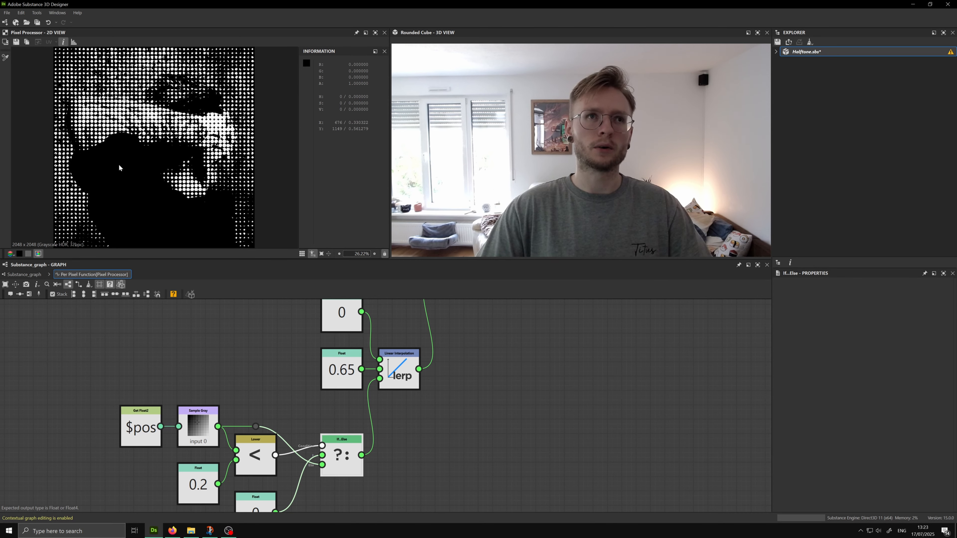
{"action": "scroll", "coordinate": [117, 145], "scroll_direction": "up", "scroll_amount": 5}
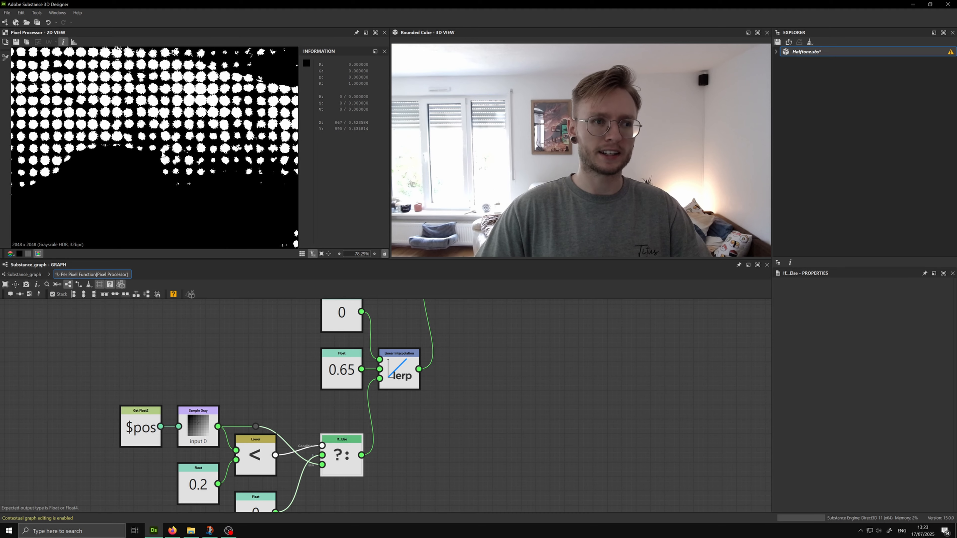
{"action": "scroll", "coordinate": [162, 152], "scroll_direction": "down", "scroll_amount": 3}
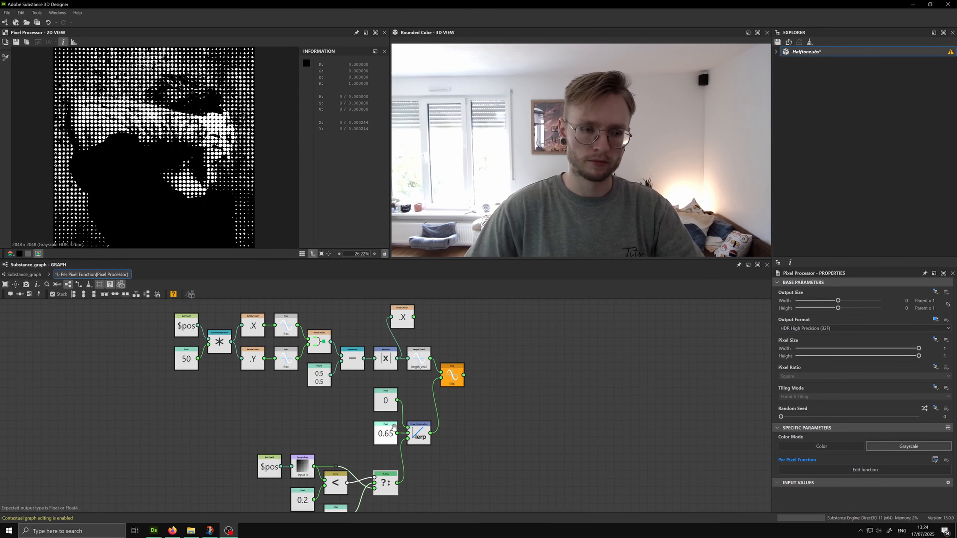
Delete the unused .X Swizzle node above the Length Float2 node
{"action": "middle_click_drag", "start_coordinate": [394, 426], "coordinate": [376, 458]}
{"action": "left_click", "coordinate": [390, 331]}
{"action": "key", "text": "Delete"}
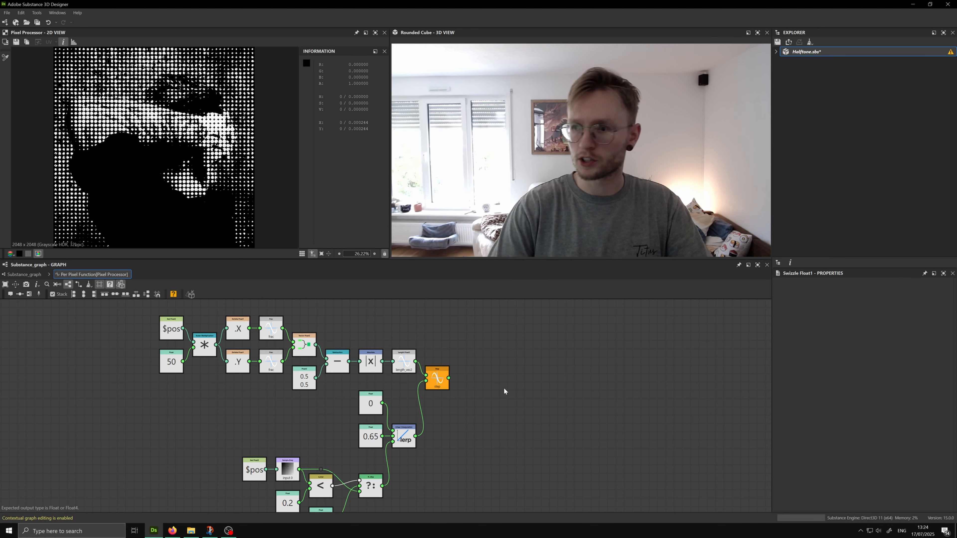
Add a second Linear Interpolation node to the right of the Step node
{"action": "key", "text": "space"}
{"action": "type", "text": "ler"}
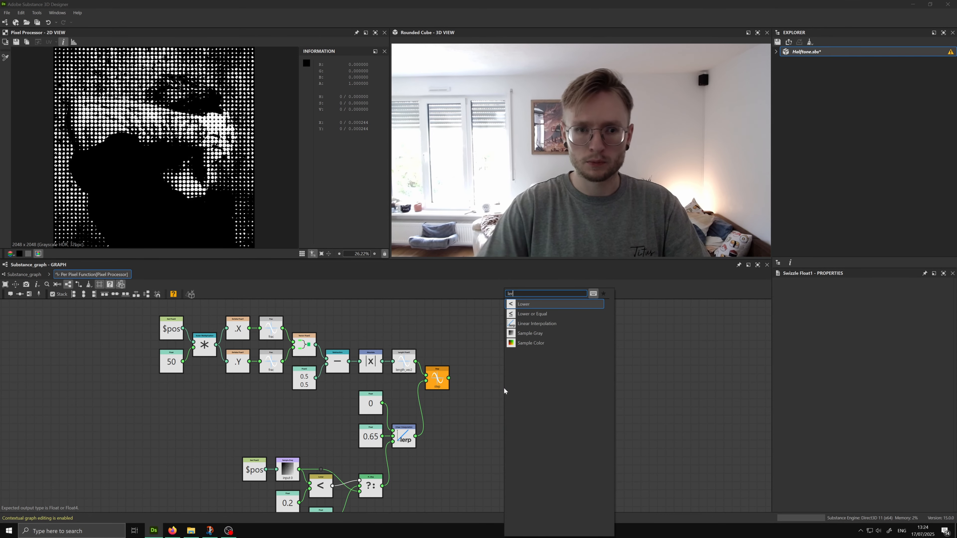
{"action": "key", "text": "Down"}
{"action": "key", "text": "Down"}
{"action": "key", "text": "Return"}
{"action": "middle_click_drag", "start_coordinate": [505, 389], "coordinate": [492, 348]}
{"action": "scroll", "coordinate": [486, 352], "scroll_direction": "up", "scroll_amount": 2}
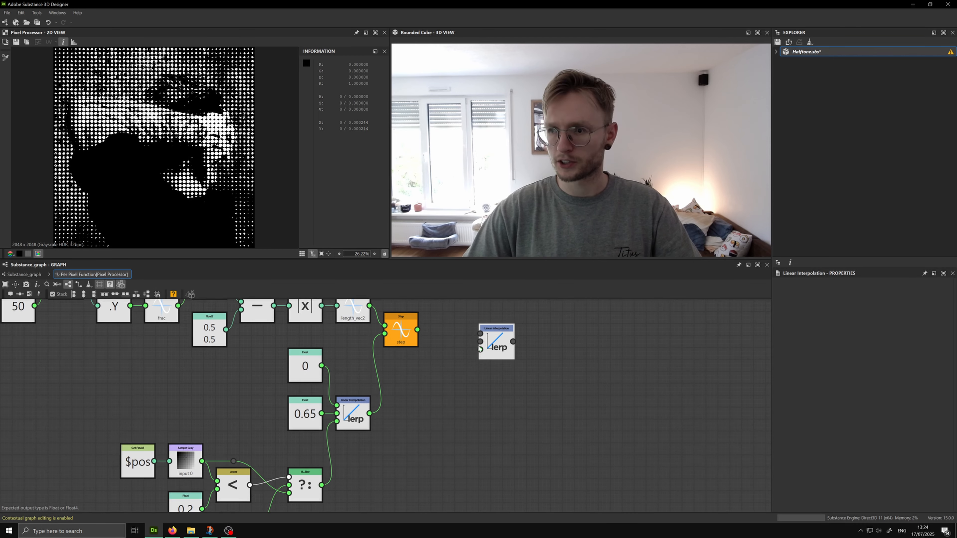
Place a duplicate of the $pos and Sample Gray nodes below the new Linear Interpolation node and move that node further right
{"action": "middle_click_drag", "start_coordinate": [422, 397], "coordinate": [462, 373]}
{"action": "left_click_drag", "start_coordinate": [192, 407], "coordinate": [245, 457]}
{"action": "key", "text": "ctrl+c"}
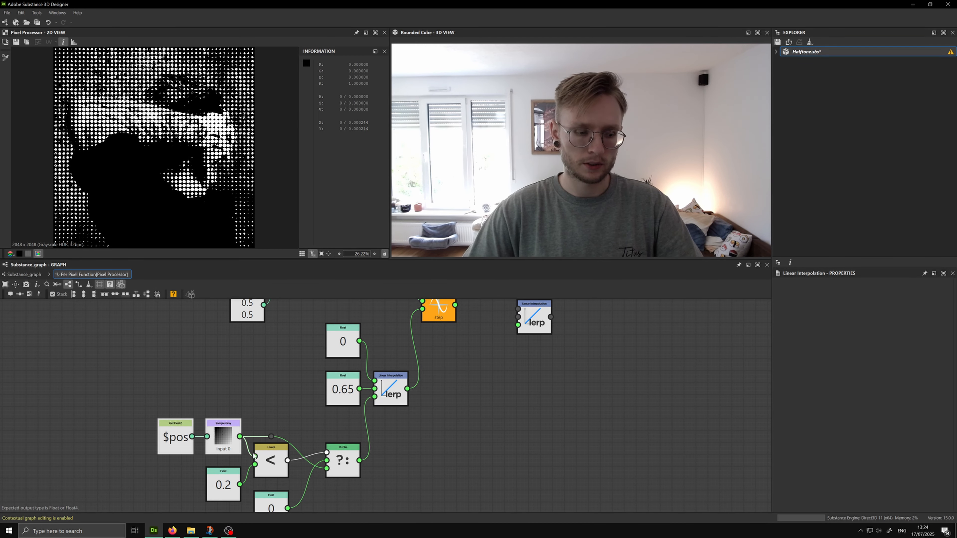
{"action": "key", "text": "ctrl+v"}
{"action": "middle_click_drag", "start_coordinate": [450, 432], "coordinate": [361, 512]}
{"action": "scroll", "coordinate": [399, 465], "scroll_direction": "up", "scroll_amount": 1}
{"action": "left_click_drag", "start_coordinate": [399, 465], "coordinate": [385, 466]}
{"action": "left_click", "coordinate": [392, 429]}
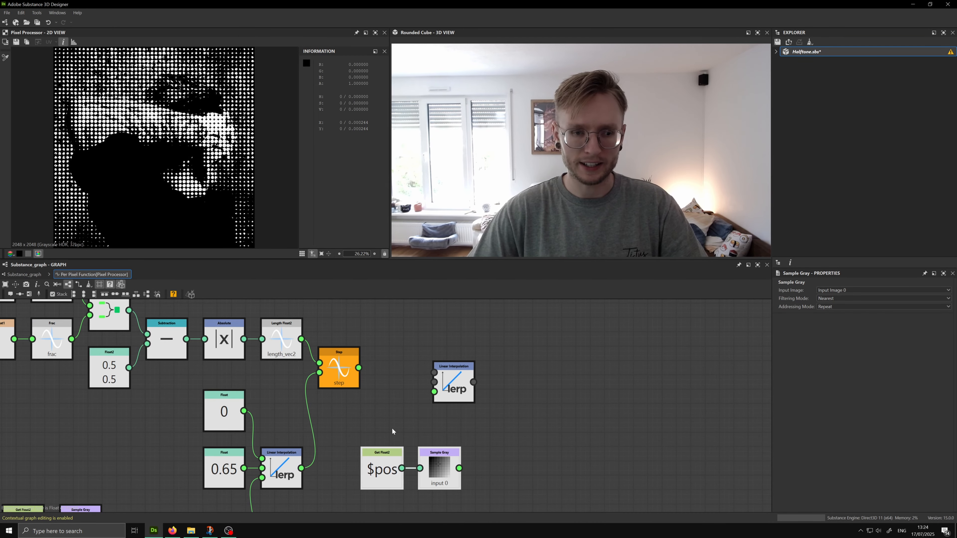
{"action": "middle_click_drag", "start_coordinate": [441, 415], "coordinate": [410, 408]}
{"action": "left_click_drag", "start_coordinate": [429, 376], "coordinate": [524, 376]}
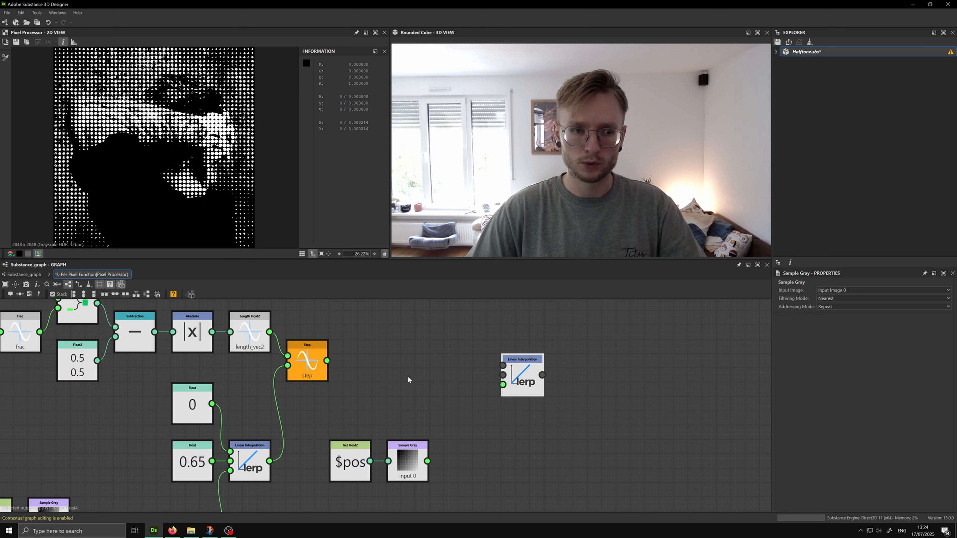
Add a Multiplication node after Step, wire Step's output into its first input, and move Step closer to it
{"action": "key", "text": "space"}
{"action": "type", "text": "mu"}
{"action": "left_click", "coordinate": [432, 304]}
{"action": "middle_click_drag", "start_coordinate": [414, 362], "coordinate": [410, 331]}
{"action": "left_click_drag", "start_coordinate": [323, 329], "coordinate": [388, 321]}
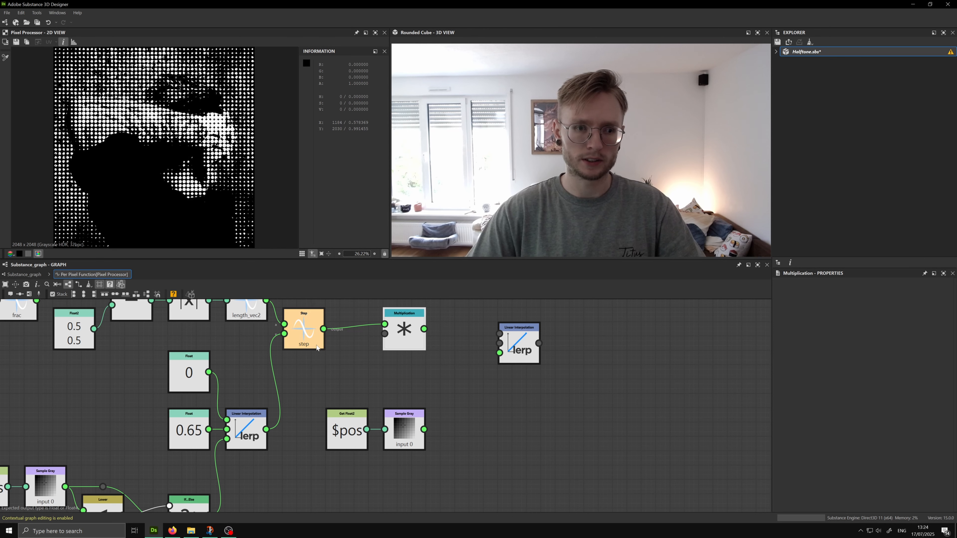
{"action": "left_click_drag", "start_coordinate": [304, 331], "coordinate": [347, 332]}
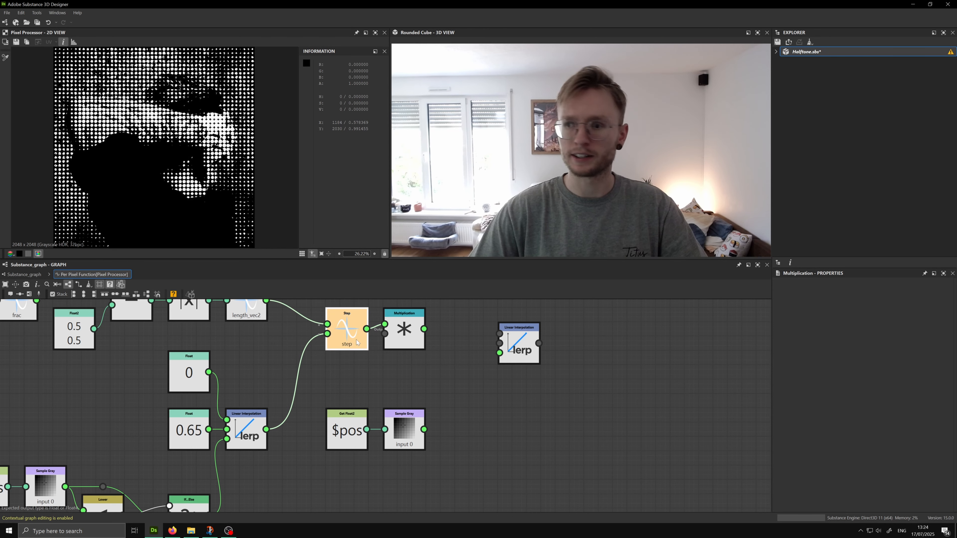
Feed a new Float node of 0.3 into the Multiplication's second input and space the $pos and Sample Gray nodes further below
{"action": "right_click", "coordinate": [349, 386]}
{"action": "left_click", "coordinate": [346, 385]}
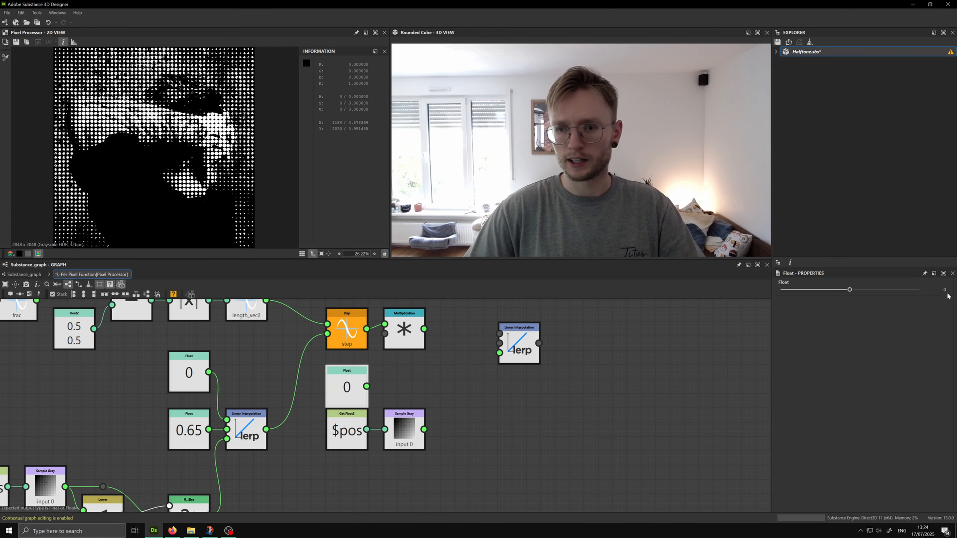
{"action": "left_click", "coordinate": [940, 289]}
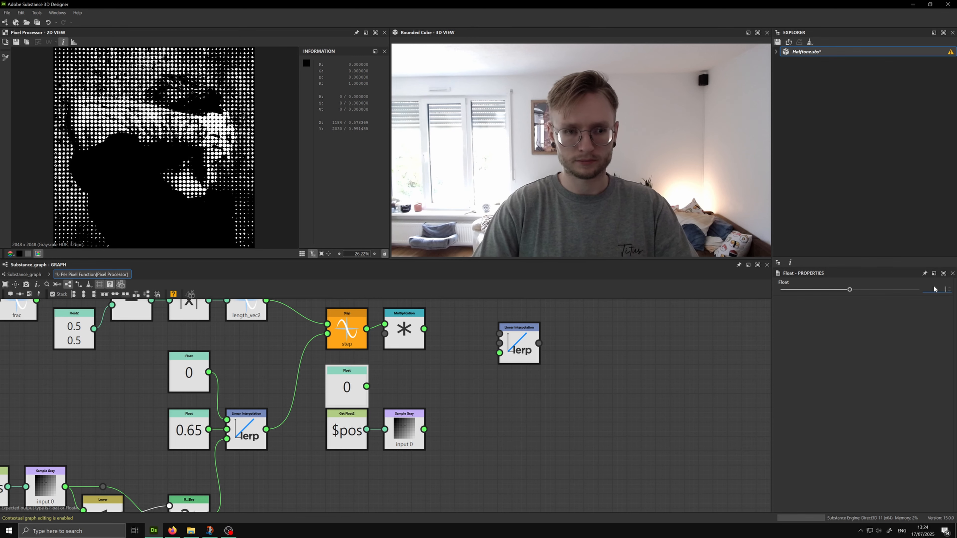
{"action": "type", "text": "0.3"}
{"action": "key", "text": "Return"}
{"action": "left_click_drag", "start_coordinate": [366, 386], "coordinate": [394, 367]}
{"action": "left_click_drag", "start_coordinate": [456, 496], "coordinate": [341, 450]}
{"action": "middle_click_drag", "start_coordinate": [426, 423], "coordinate": [417, 439]}
{"action": "scroll", "coordinate": [427, 377], "scroll_direction": "down", "scroll_amount": 2}
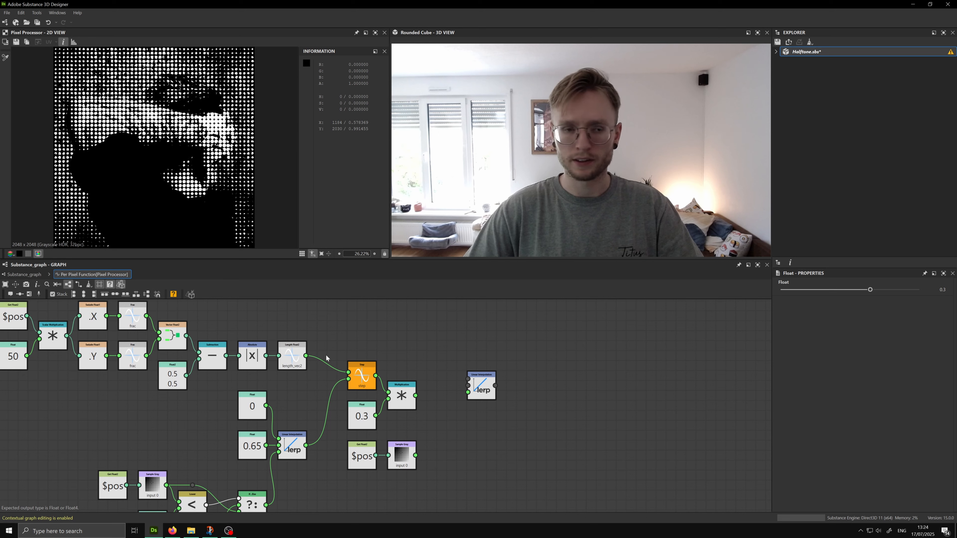
Wire Length Float2, Sample Gray and Multiplication into the second Linear Interpolation's three inputs in that order and set it as output node
{"action": "left_click_drag", "start_coordinate": [308, 356], "coordinate": [483, 362]}
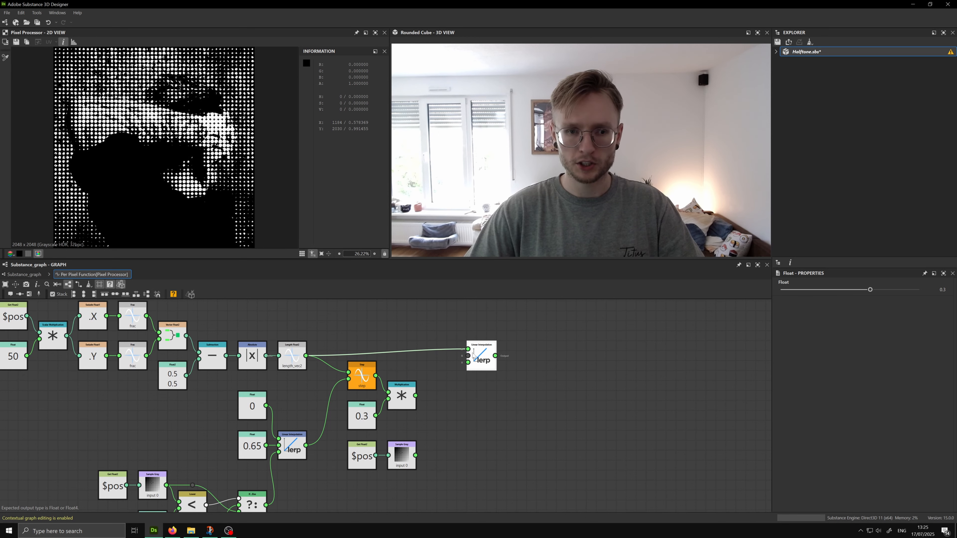
{"action": "left_click_drag", "start_coordinate": [416, 456], "coordinate": [475, 356]}
{"action": "left_click", "coordinate": [476, 356]}
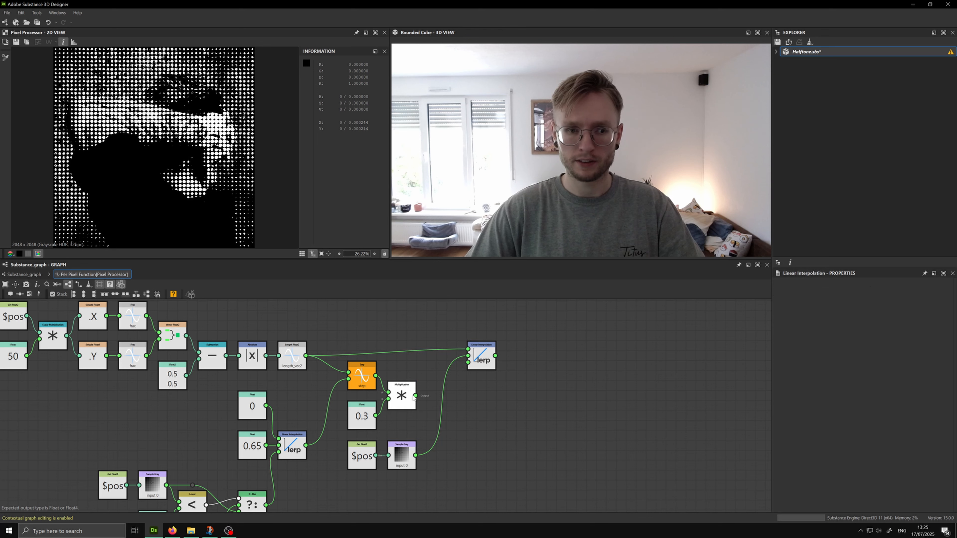
{"action": "left_click_drag", "start_coordinate": [428, 392], "coordinate": [468, 363]}
{"action": "right_click", "coordinate": [483, 358]}
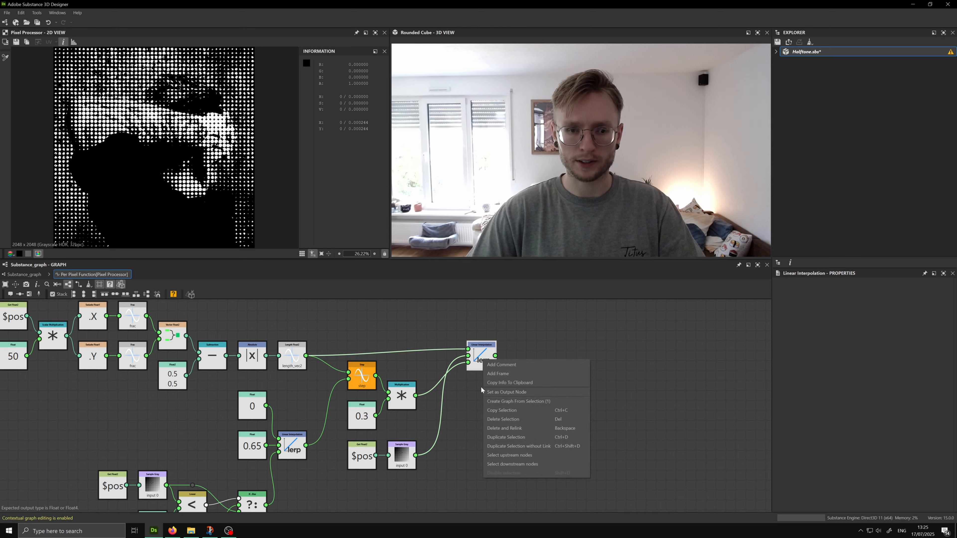
{"action": "left_click", "coordinate": [487, 392]}
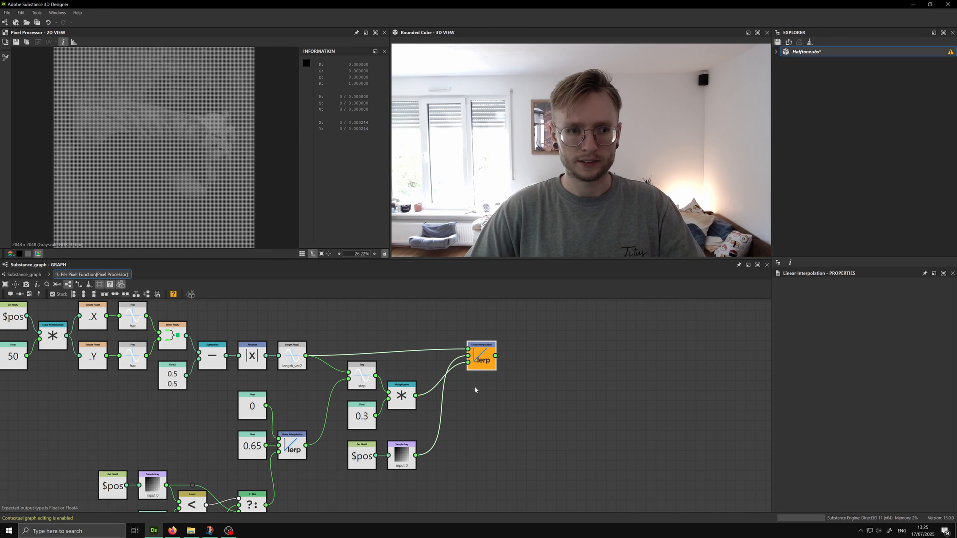
Replace the second Linear Interpolation's first input with Step's output and align Step with the Length Float2 node
{"action": "left_click", "coordinate": [292, 355]}
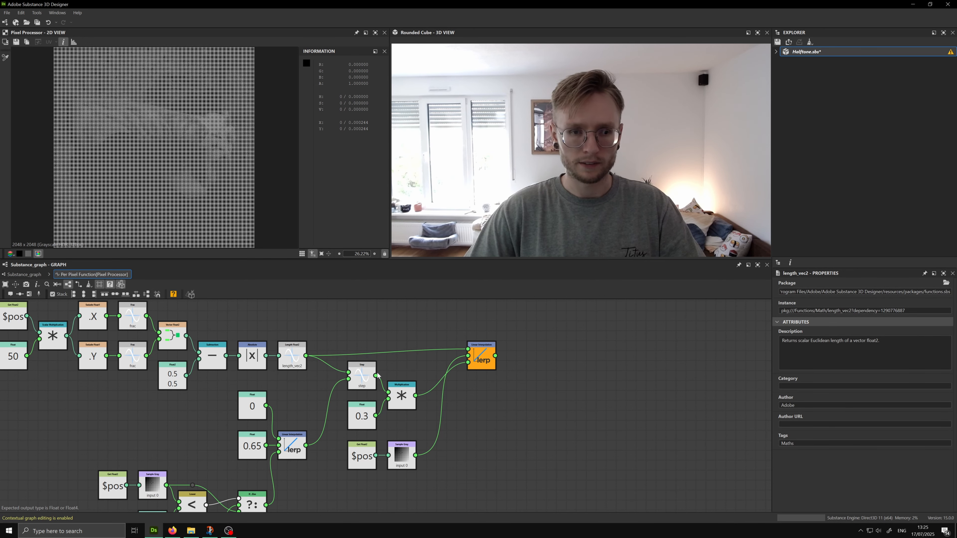
{"action": "left_click_drag", "start_coordinate": [375, 376], "coordinate": [468, 350]}
{"action": "left_click_drag", "start_coordinate": [362, 377], "coordinate": [361, 356]}
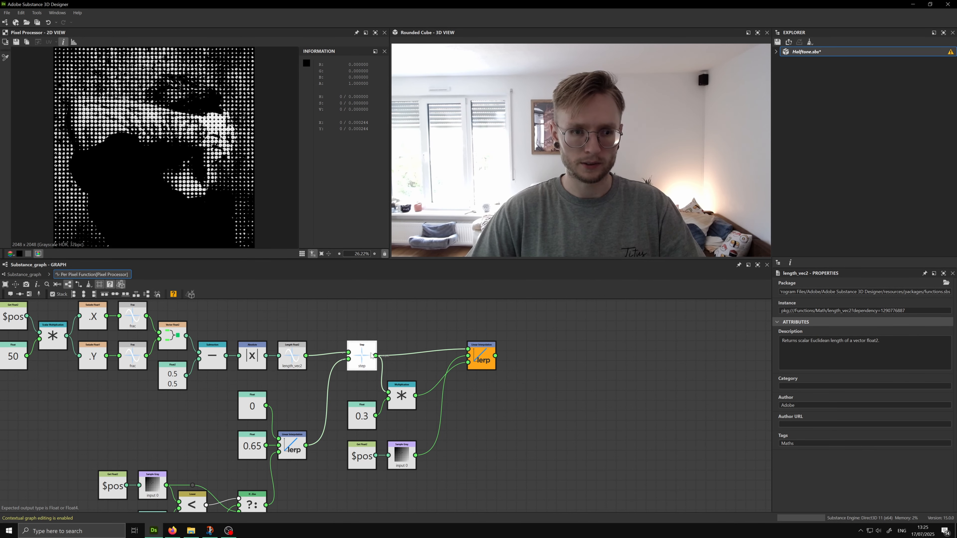
{"action": "middle_click_drag", "start_coordinate": [407, 379], "coordinate": [404, 369]}
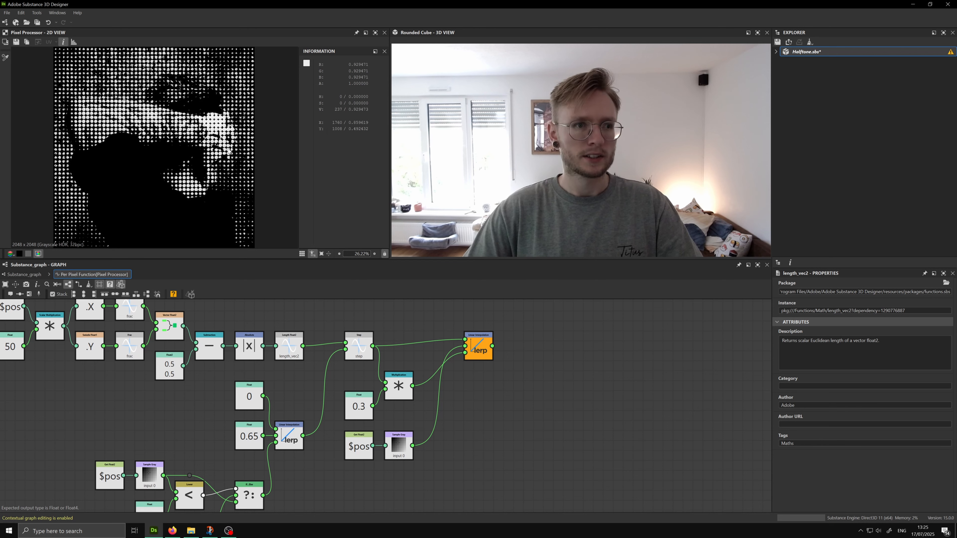
Test 1, -1, 0 and 0.55 on the Float feeding the Multiplication node, and set it to 0.5
{"action": "left_click", "coordinate": [360, 409]}
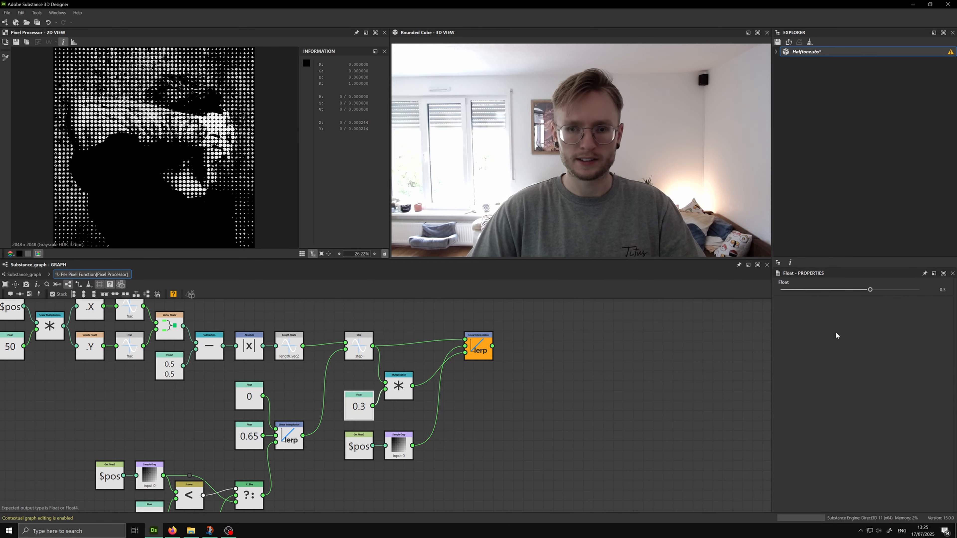
{"action": "left_click_drag", "start_coordinate": [871, 291], "coordinate": [932, 290]}
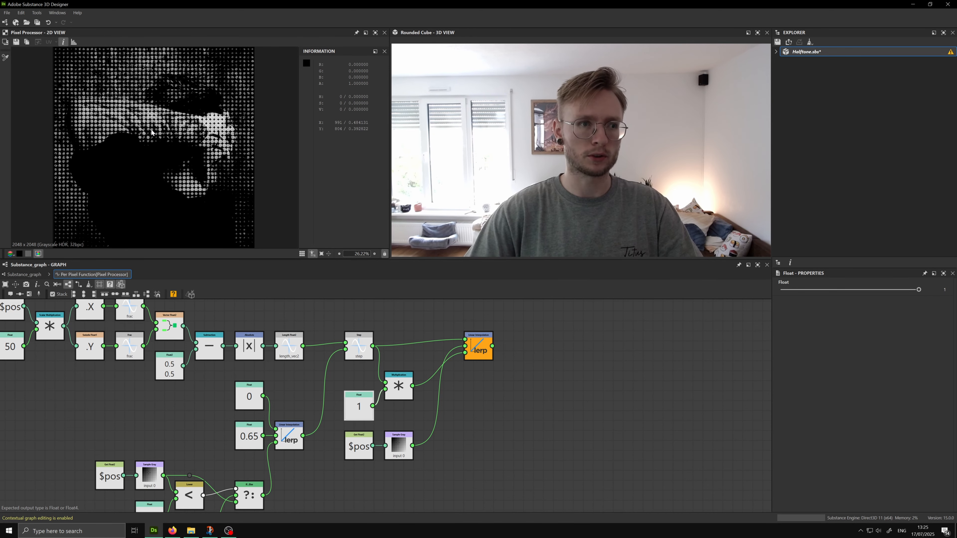
{"action": "left_click_drag", "start_coordinate": [919, 289], "coordinate": [755, 284]}
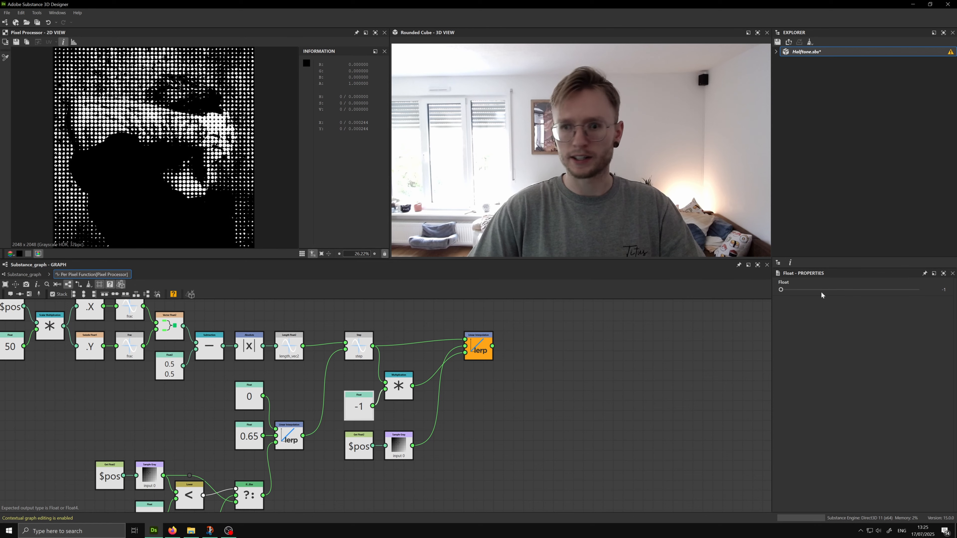
{"action": "type", "text": "0"}
{"action": "key", "text": "Return"}
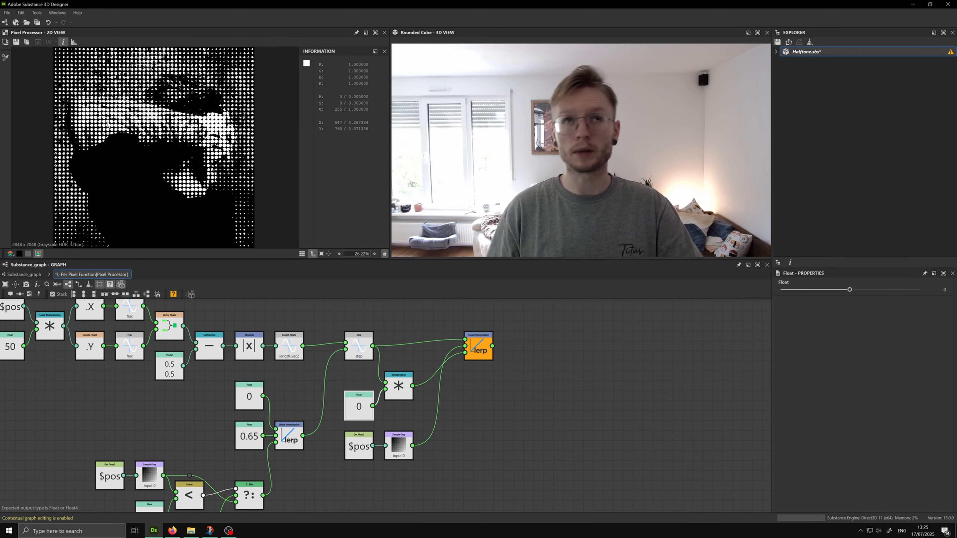
{"action": "left_click_drag", "start_coordinate": [861, 294], "coordinate": [889, 291]}
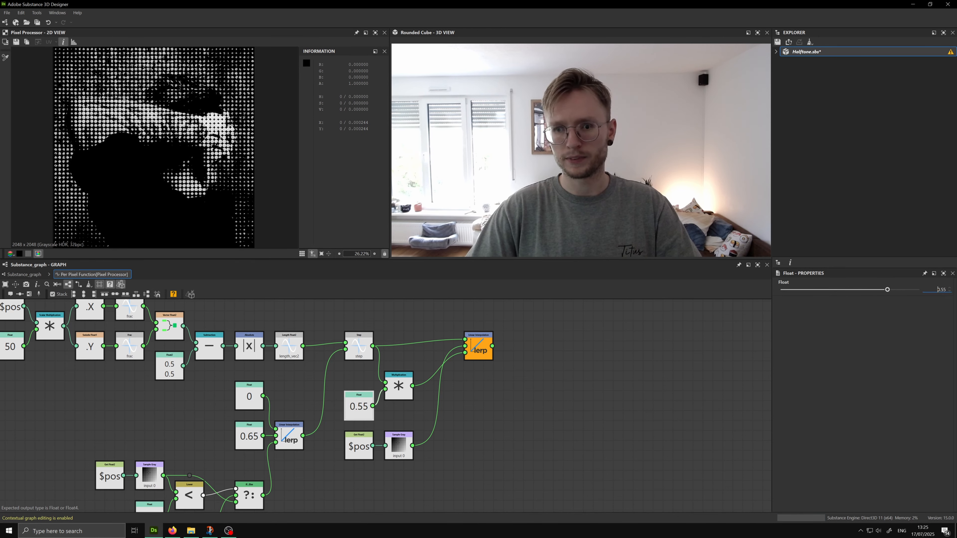
{"action": "type", "text": "0.5"}
{"action": "key", "text": "Return"}
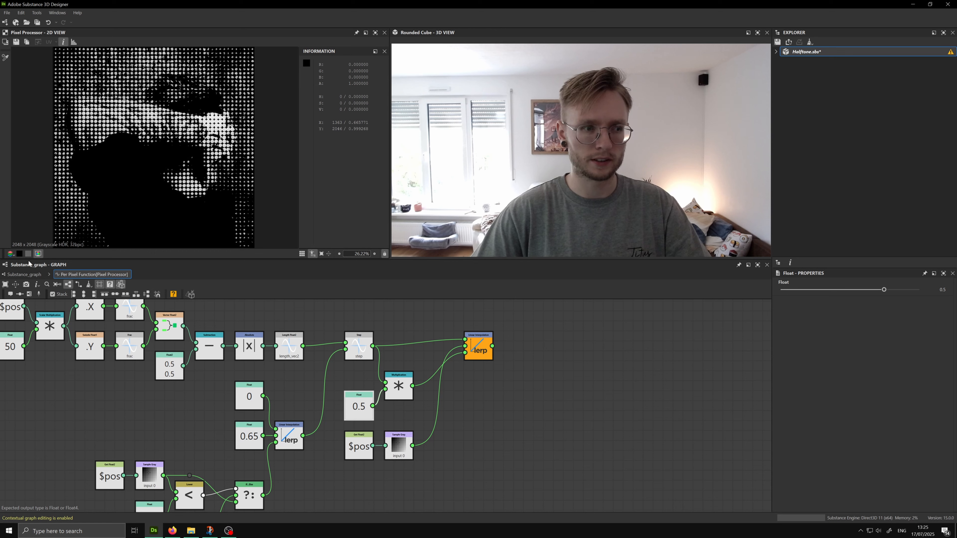
Output the Sample Gray node for comparison, and restore the second Linear Interpolation as the output node
{"action": "right_click", "coordinate": [406, 332]}
{"action": "left_click", "coordinate": [428, 363]}
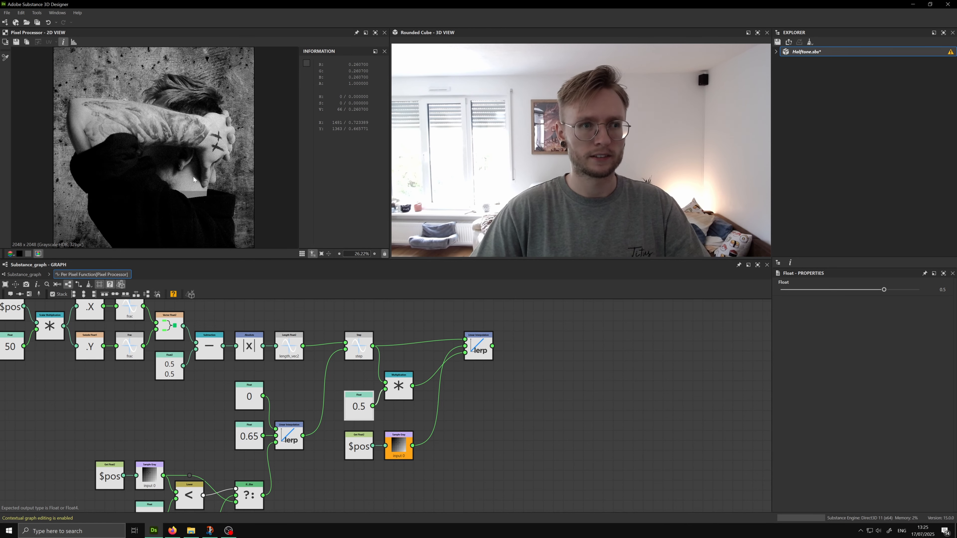
{"action": "right_click", "coordinate": [478, 352]}
{"action": "left_click", "coordinate": [492, 386]}
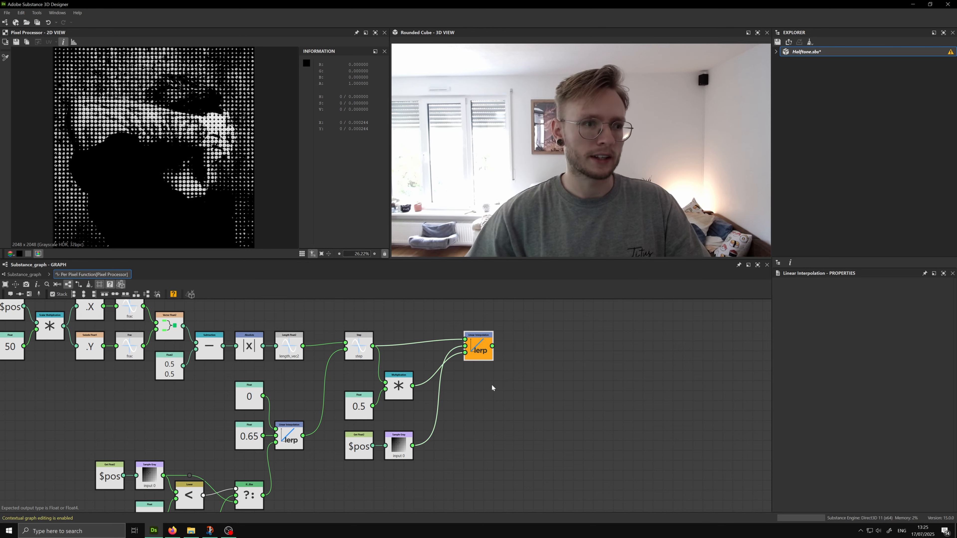
Examine the shape and shading of the halftone dots up close in the 2D view
{"action": "scroll", "coordinate": [137, 112], "scroll_direction": "up", "scroll_amount": 10}
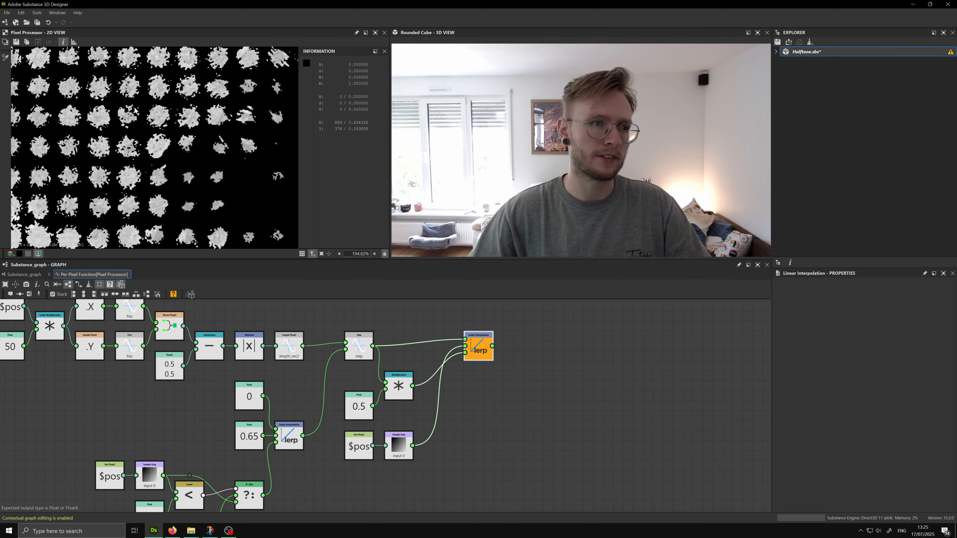
{"action": "scroll", "coordinate": [146, 130], "scroll_direction": "down", "scroll_amount": 5}
{"action": "middle_click_drag", "start_coordinate": [255, 135], "coordinate": [130, 136]}
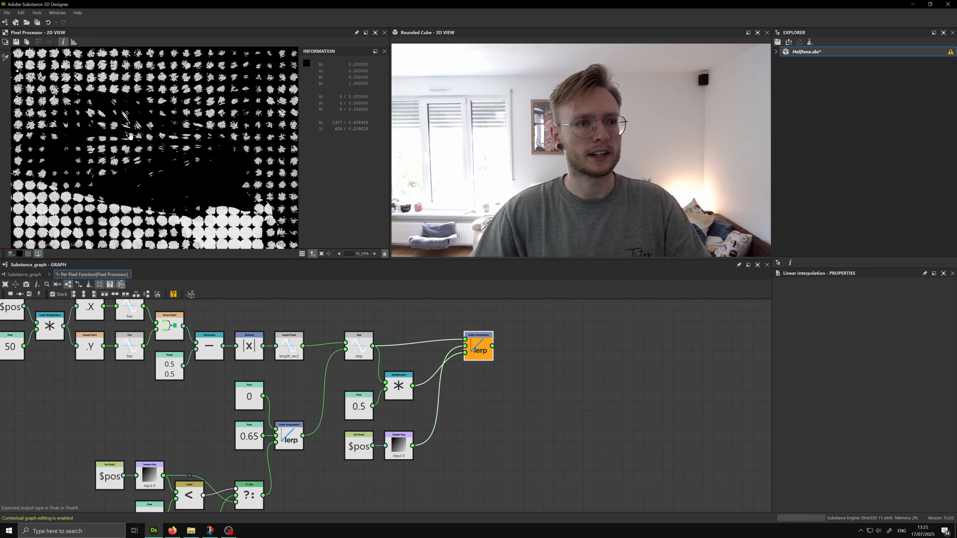
{"action": "scroll", "coordinate": [131, 139], "scroll_direction": "down", "scroll_amount": 2}
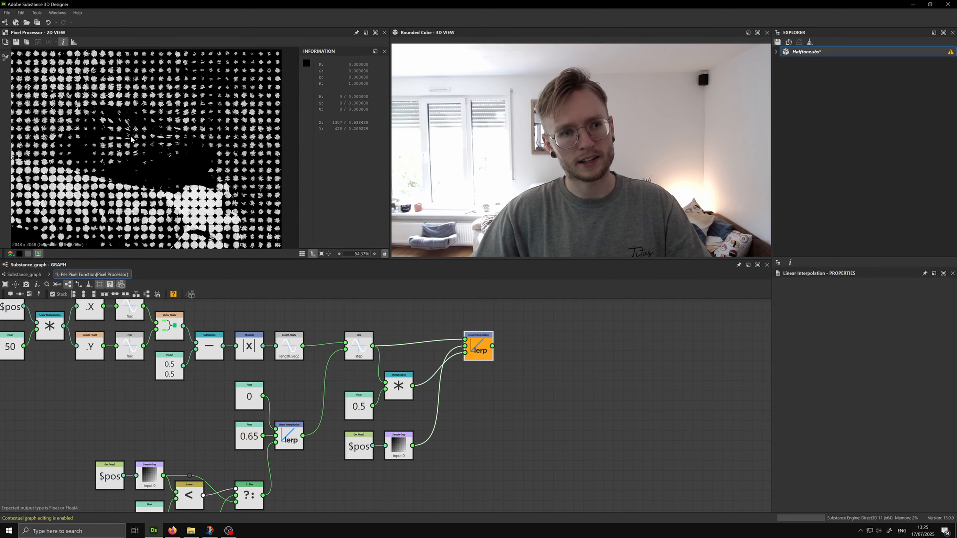
{"action": "left_click", "coordinate": [33, 276]}
{"action": "scroll", "coordinate": [302, 423], "scroll_direction": "down", "scroll_amount": 5}
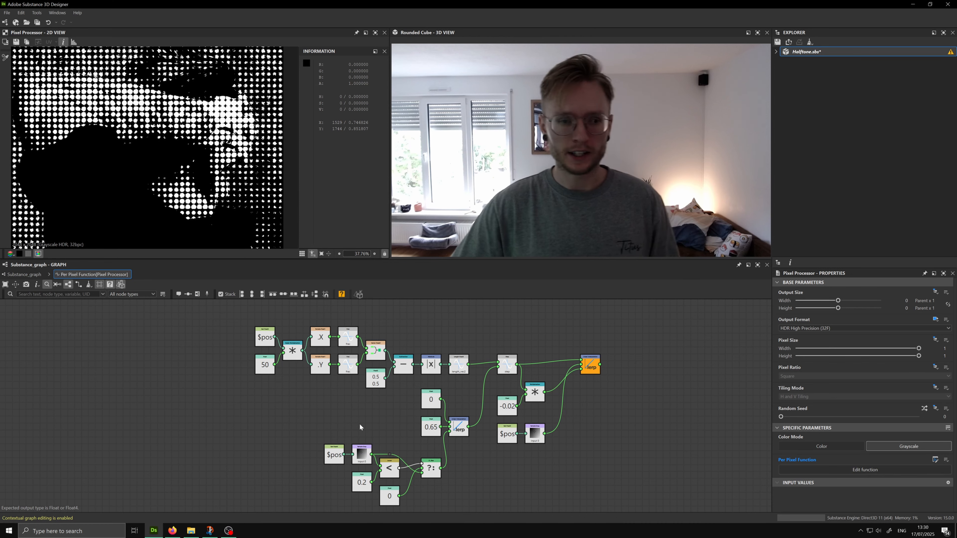
Review the Contrast/Luminosity Grayscale node in the main graph and reopen the halftone Pixel Processor's per-pixel function
{"action": "left_click", "coordinate": [24, 275]}
{"action": "scroll", "coordinate": [333, 373], "scroll_direction": "up", "scroll_amount": 3}
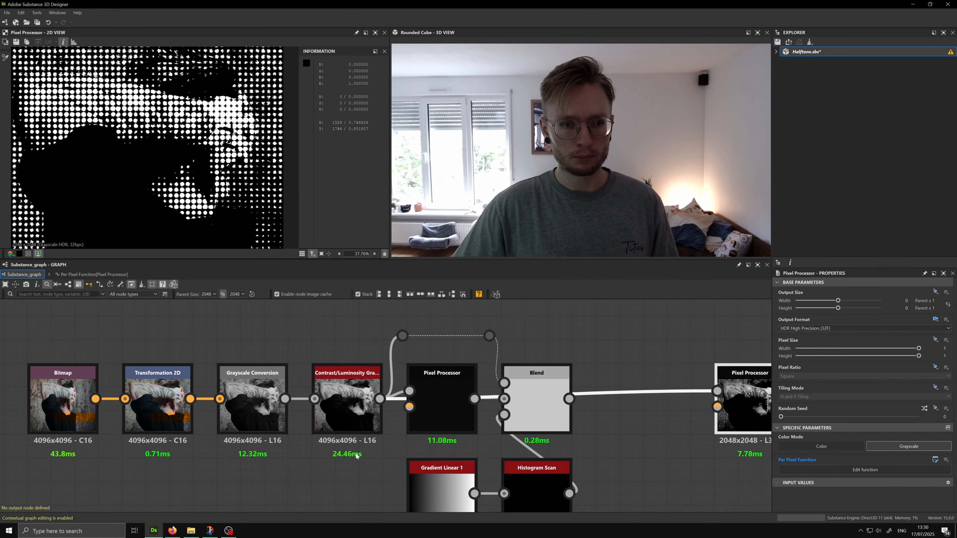
{"action": "left_click", "coordinate": [333, 364]}
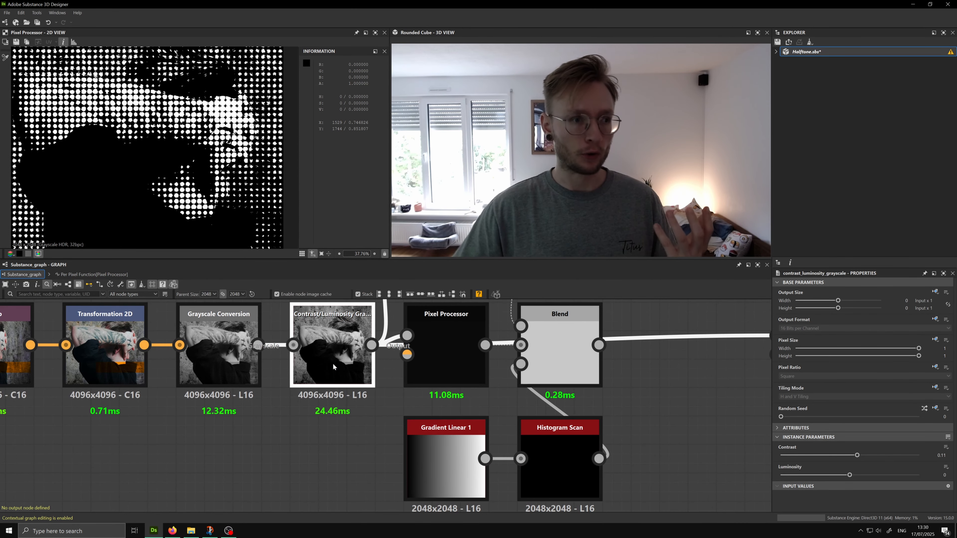
{"action": "middle_click_drag", "start_coordinate": [268, 327], "coordinate": [246, 341]}
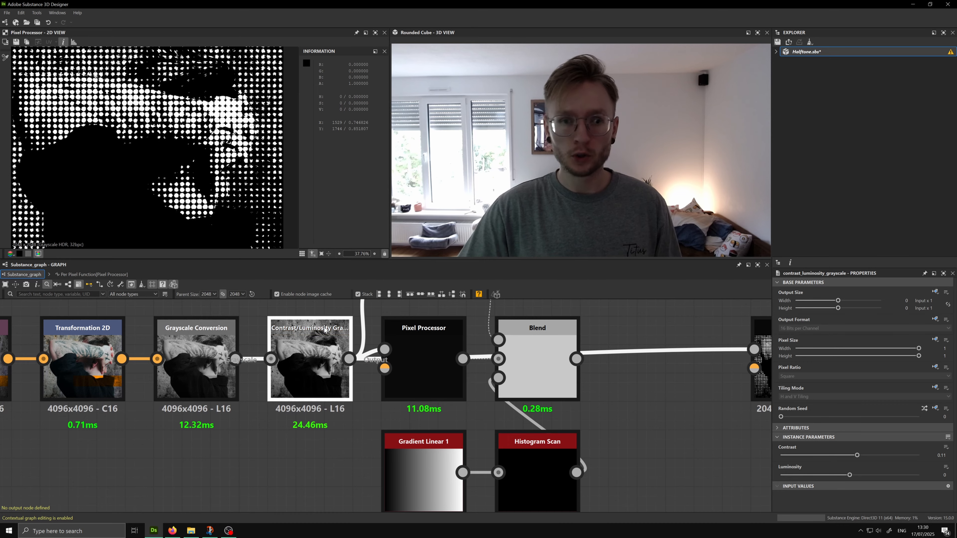
{"action": "scroll", "coordinate": [521, 399], "scroll_direction": "down", "scroll_amount": 1}
{"action": "middle_click_drag", "start_coordinate": [753, 405], "coordinate": [696, 375]}
{"action": "left_click", "coordinate": [694, 362]}
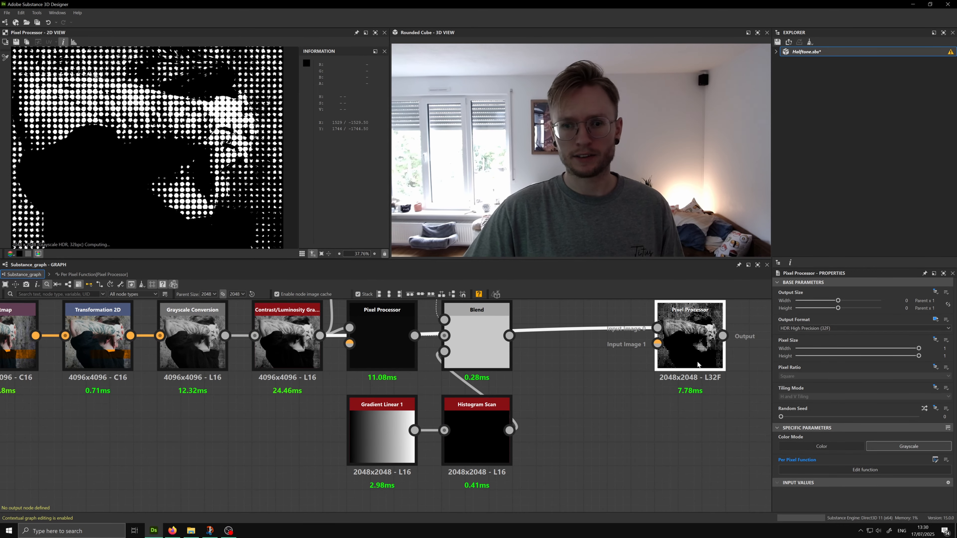
{"action": "left_click", "coordinate": [844, 469]}
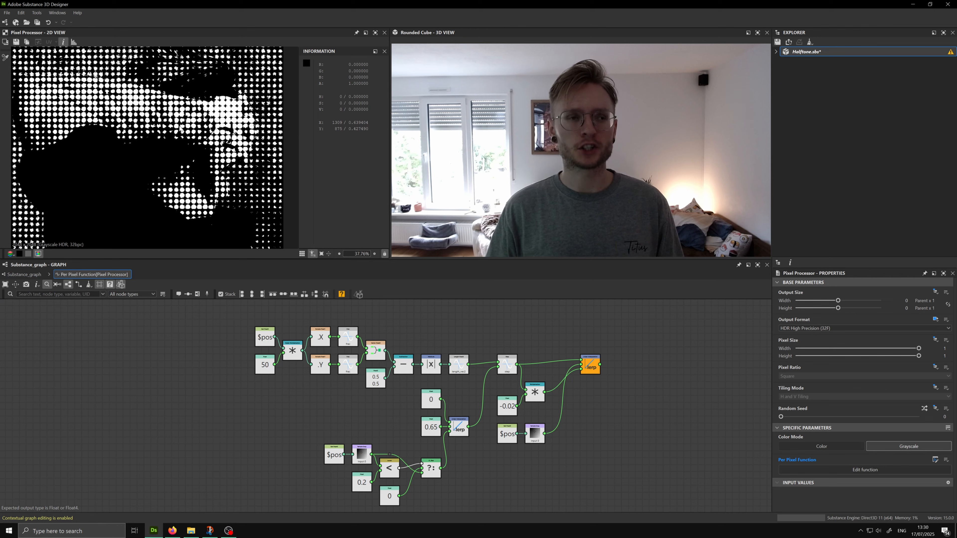
Compare the whole halftone image with a close-up of the ragged dot edges in its upper area
{"action": "scroll", "coordinate": [166, 126], "scroll_direction": "down", "scroll_amount": 3}
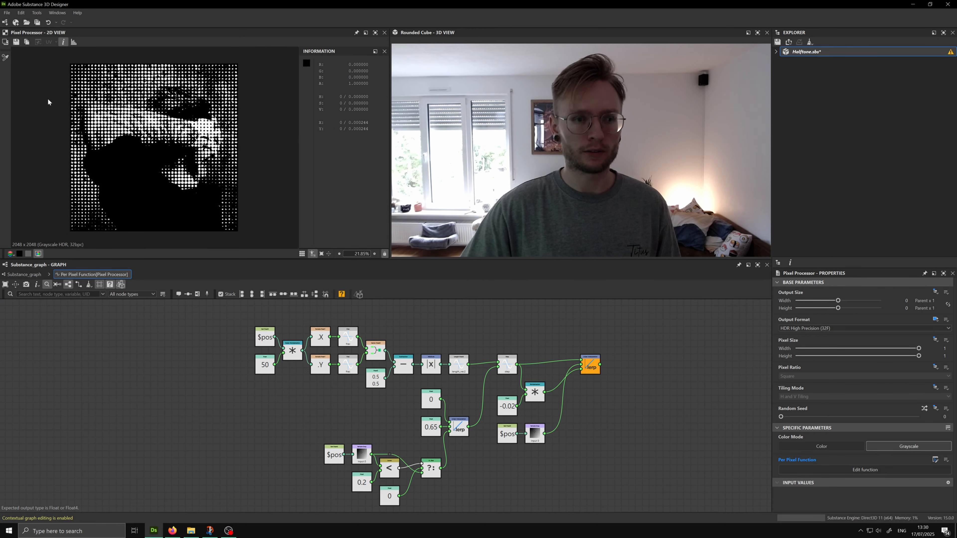
{"action": "scroll", "coordinate": [137, 108], "scroll_direction": "up", "scroll_amount": 8}
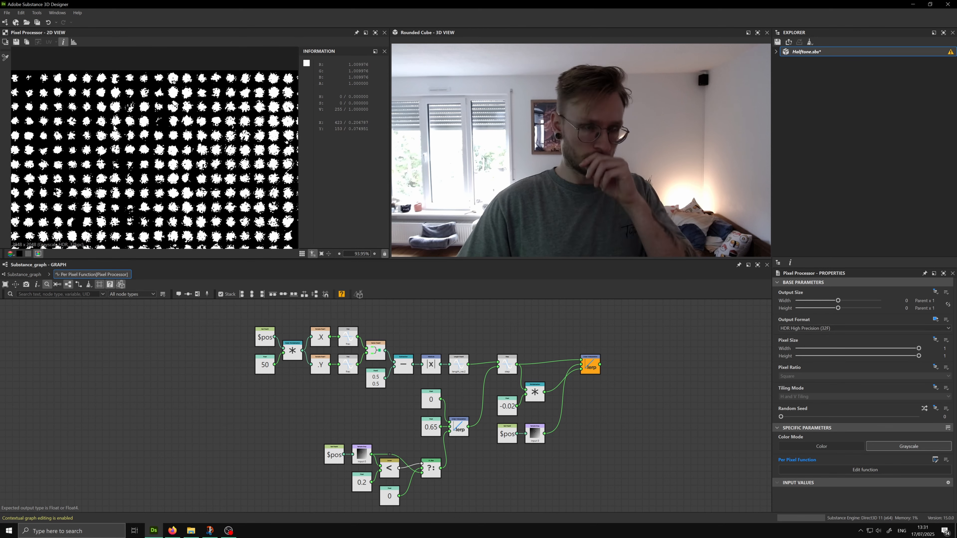
{"action": "scroll", "coordinate": [128, 129], "scroll_direction": "up", "scroll_amount": 2}
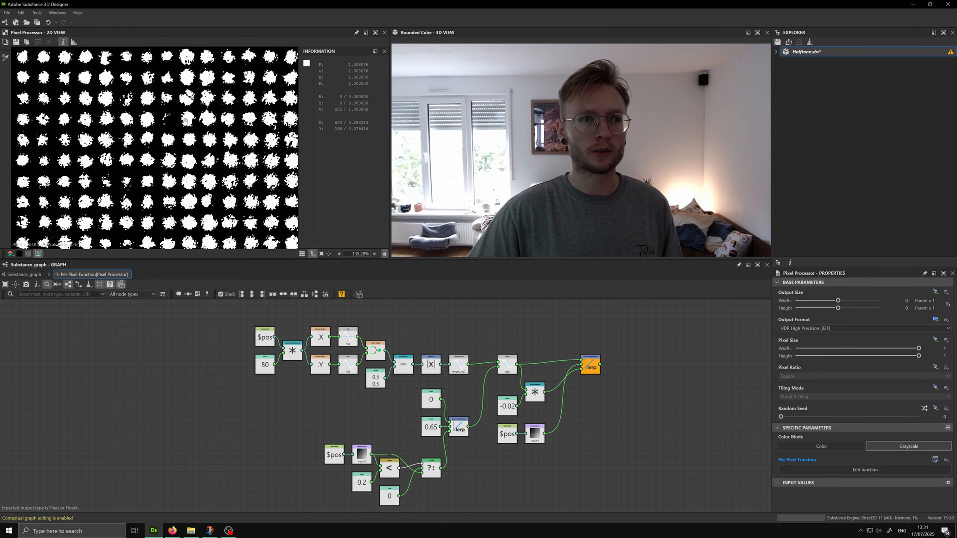
{"action": "middle_click_drag", "start_coordinate": [194, 127], "coordinate": [145, 115]}
Return to the main graph and preview the Contrast/Luminosity Grayscale node's full image in the 2D view
{"action": "left_click", "coordinate": [24, 275]}
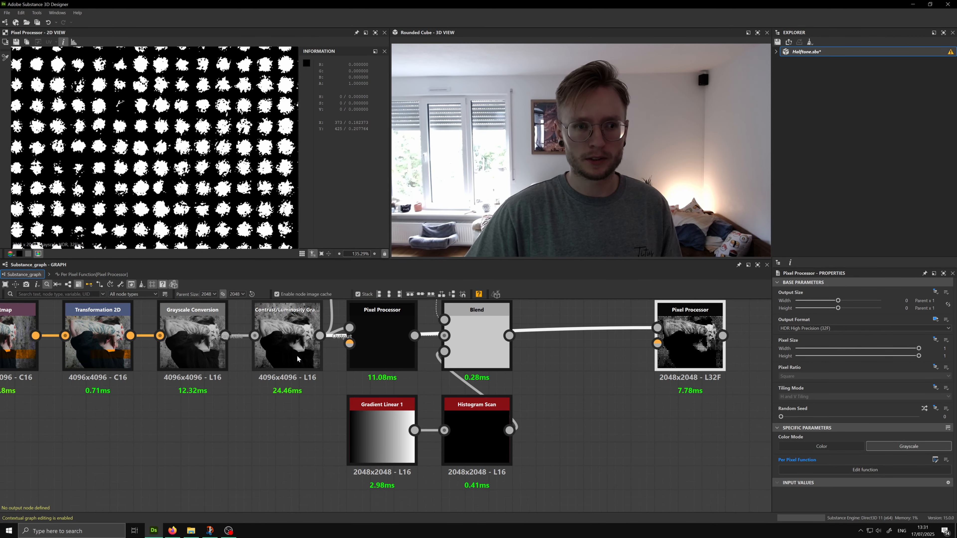
{"action": "double_click", "coordinate": [287, 341]}
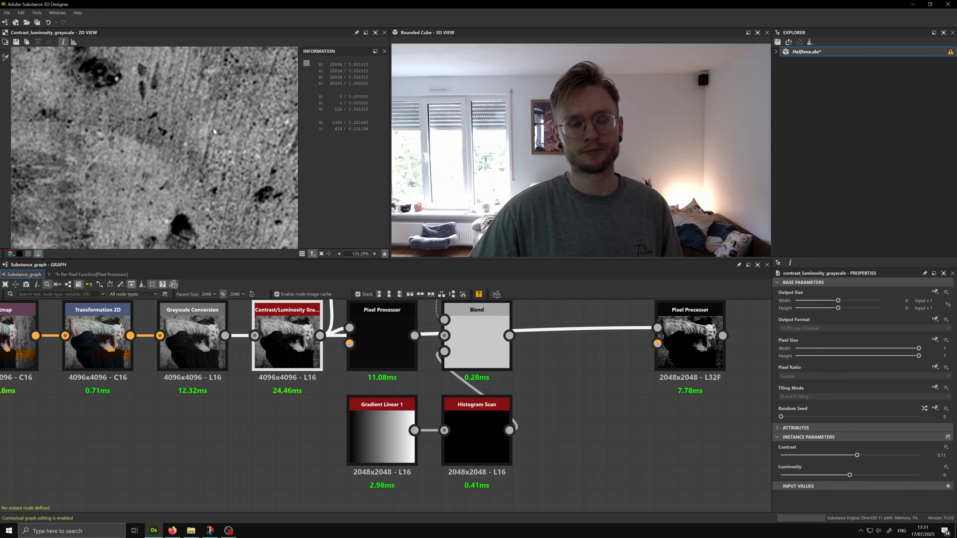
{"action": "scroll", "coordinate": [213, 130], "scroll_direction": "down", "scroll_amount": 8}
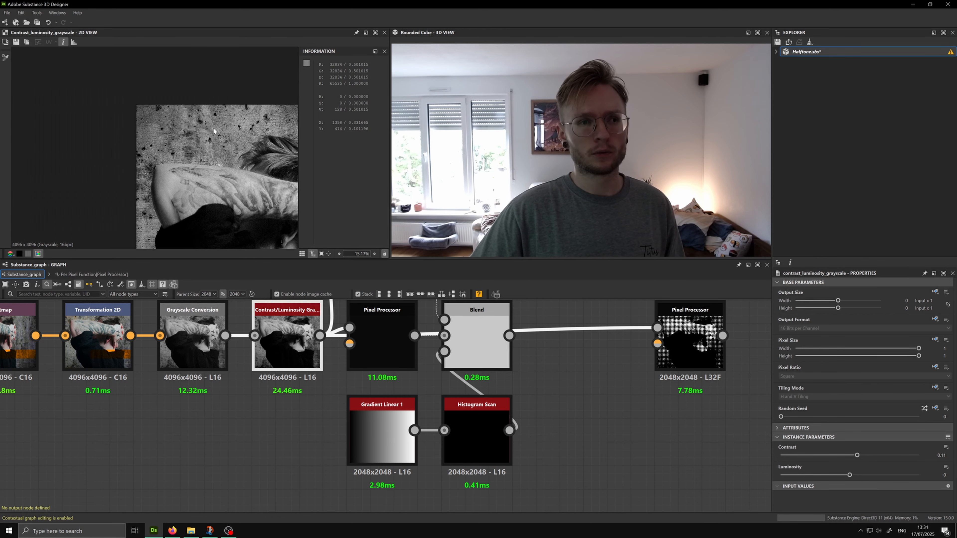
Add a Blur HQ Grayscale node fed by the Contrast/Luminosity Grayscale output in the main graph
{"action": "scroll", "coordinate": [214, 127], "scroll_direction": "up", "scroll_amount": 5}
{"action": "scroll", "coordinate": [281, 376], "scroll_direction": "down", "scroll_amount": 2}
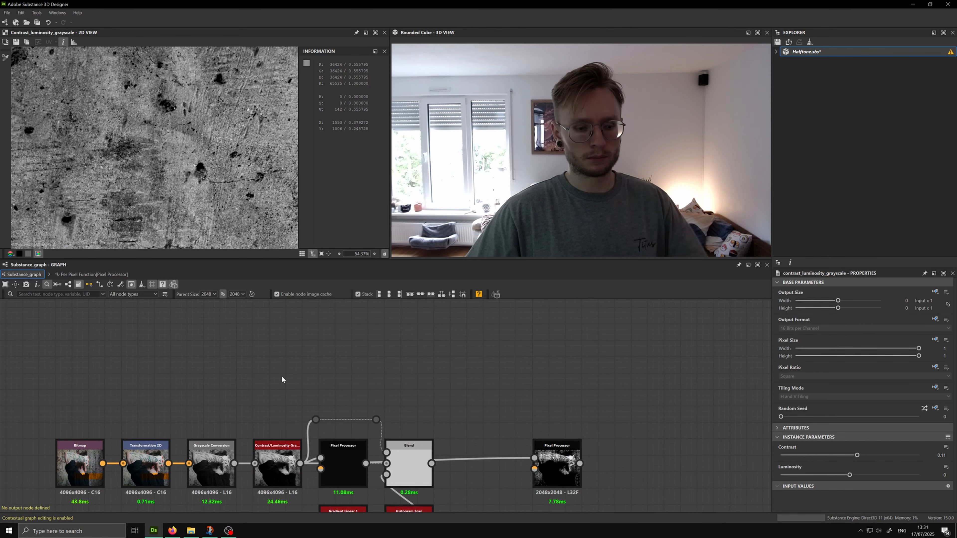
{"action": "key", "text": "space"}
{"action": "type", "text": "blu"}
{"action": "key", "text": "Down"}
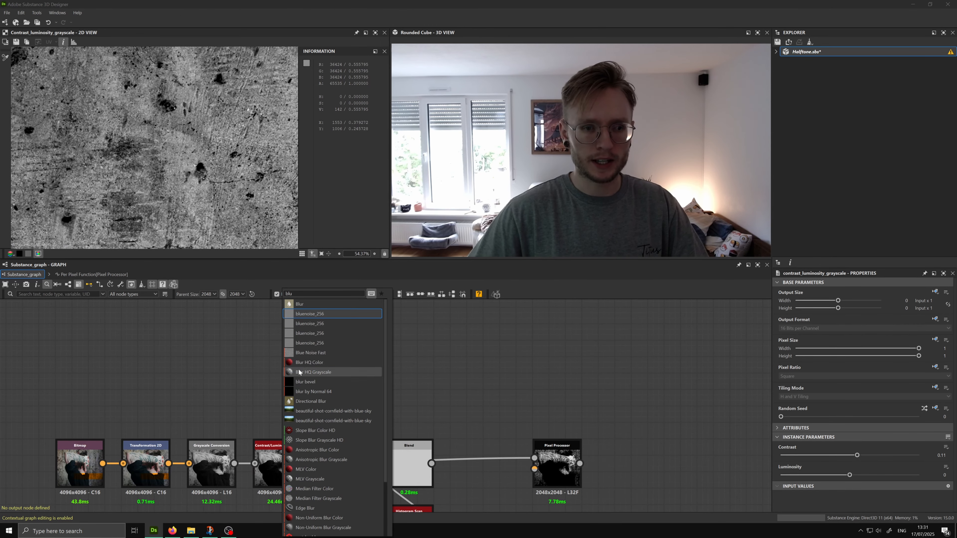
{"action": "left_click", "coordinate": [299, 372]}
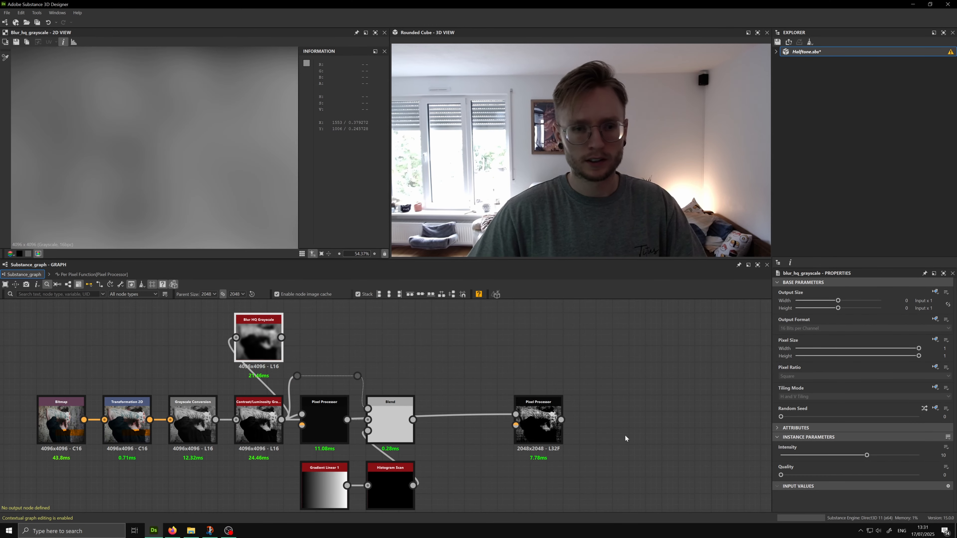
Set the Blur HQ Grayscale node's quality to 1 and its intensity to 1
{"action": "left_click", "coordinate": [906, 475]}
{"action": "left_click", "coordinate": [943, 455]}
{"action": "type", "text": "1"}
{"action": "left_click", "coordinate": [616, 419]}
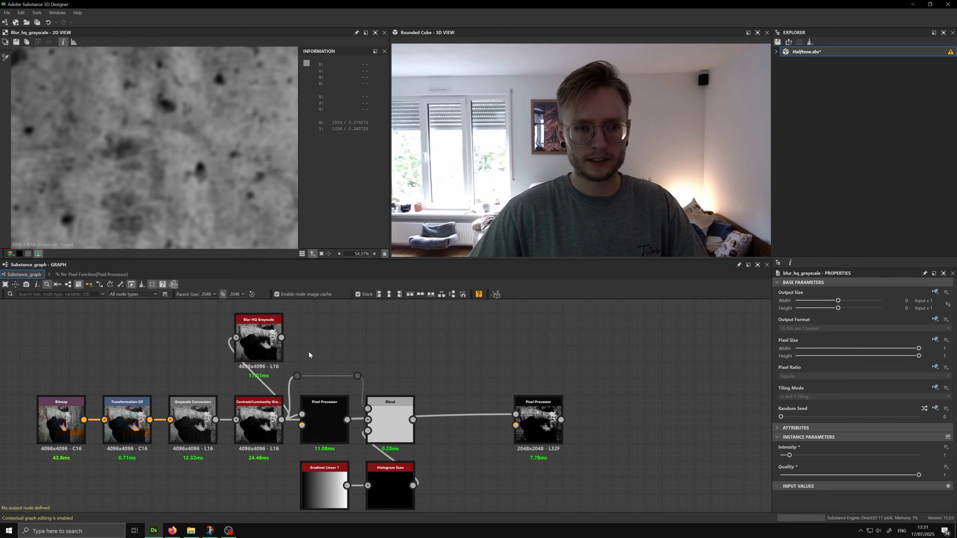
Feed the Blur HQ Grayscale output into the halftone Pixel Processor's first input in place of the Blend, and preview the result
{"action": "left_click_drag", "start_coordinate": [281, 338], "coordinate": [516, 426]}
{"action": "key", "text": "ctrl+z"}
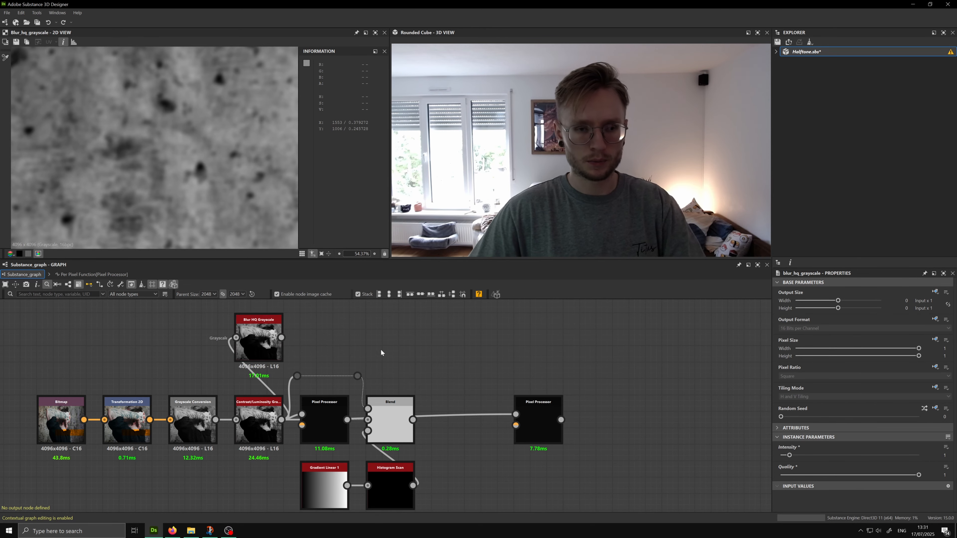
{"action": "left_click_drag", "start_coordinate": [281, 338], "coordinate": [516, 415]}
{"action": "double_click", "coordinate": [543, 419]}
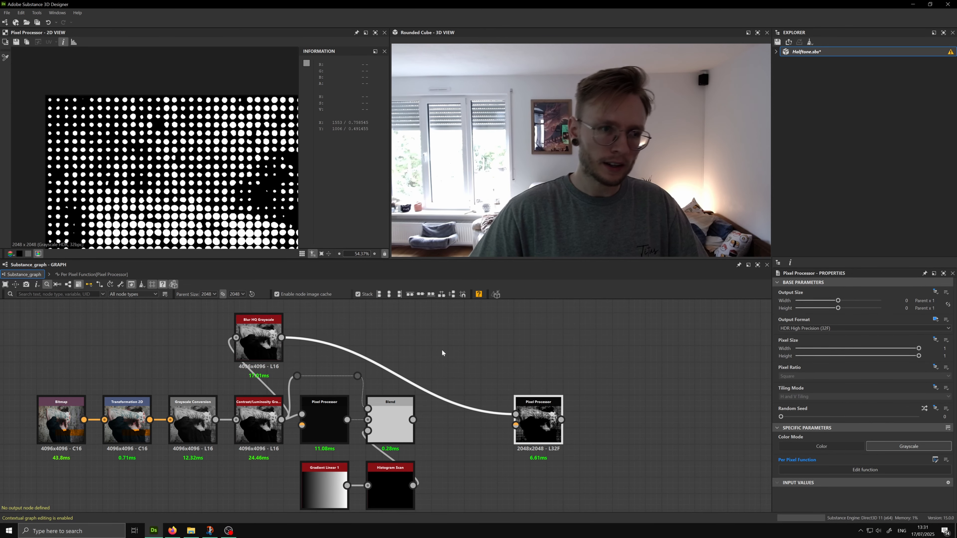
Examine how blurring the input affects the halftone dots, both up close and across the whole image
{"action": "scroll", "coordinate": [172, 149], "scroll_direction": "down", "scroll_amount": 3}
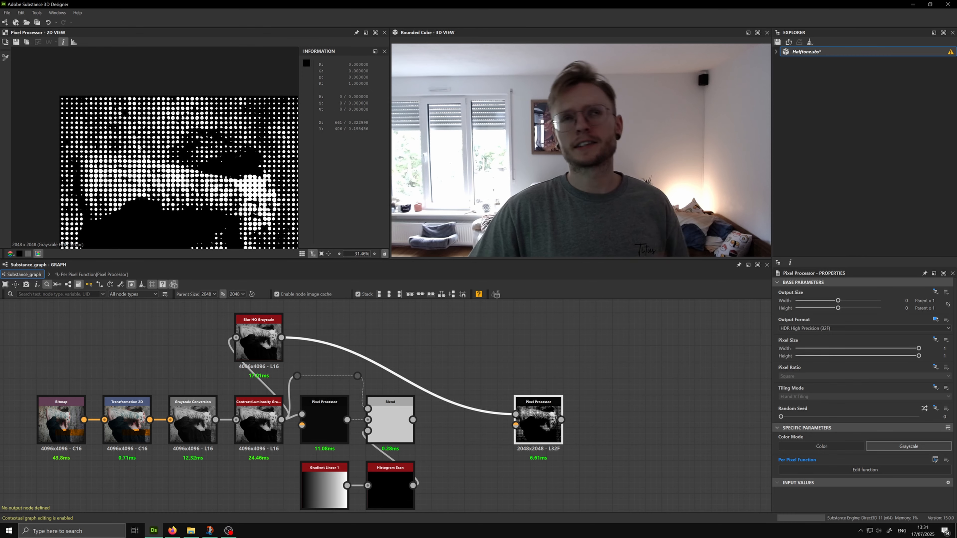
{"action": "scroll", "coordinate": [135, 133], "scroll_direction": "up", "scroll_amount": 8}
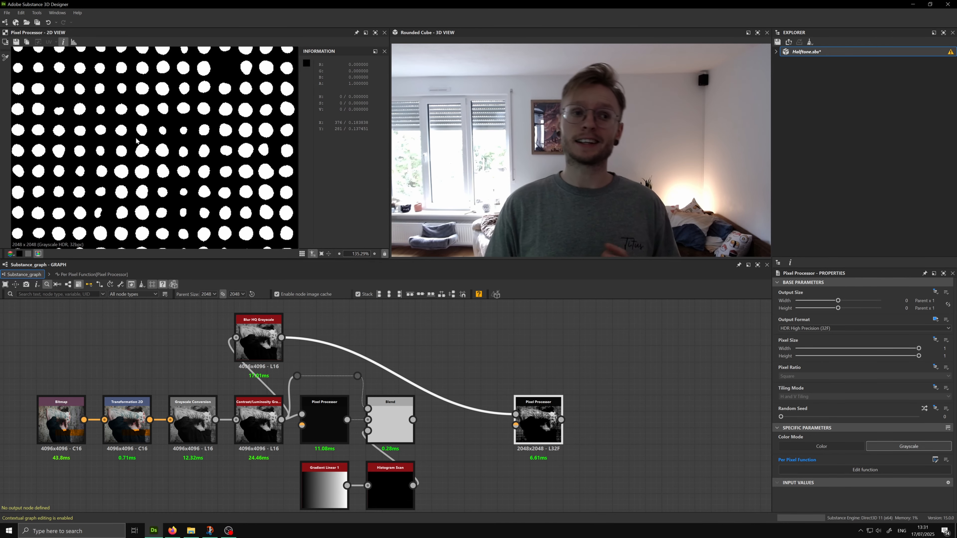
{"action": "scroll", "coordinate": [157, 181], "scroll_direction": "down", "scroll_amount": 5}
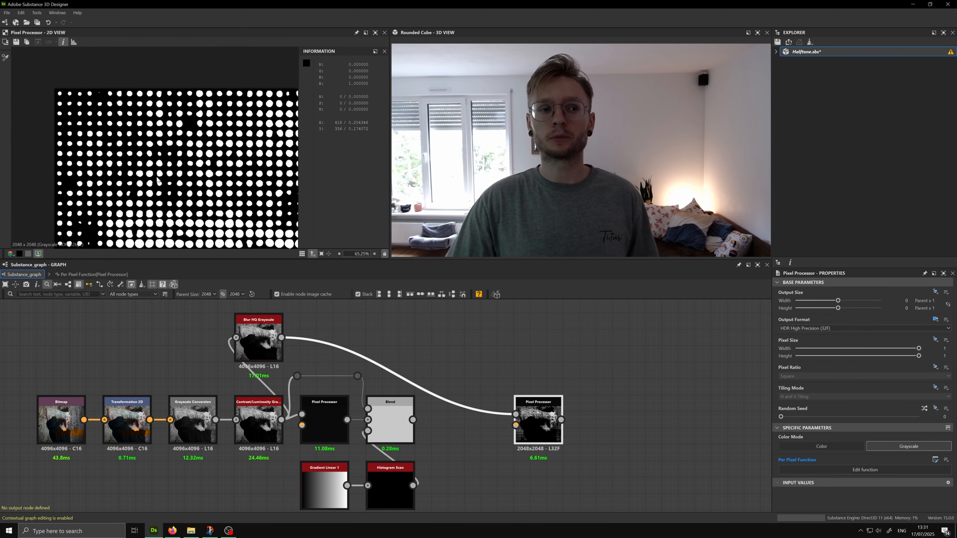
{"action": "scroll", "coordinate": [157, 181], "scroll_direction": "down", "scroll_amount": 3}
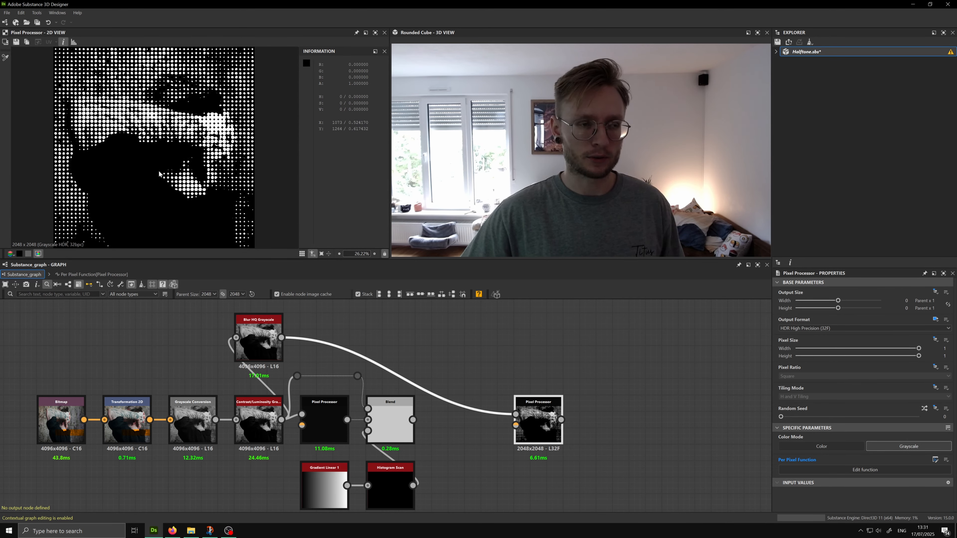
Reconnect the Blend output to the halftone Pixel Processor's first input and open its per-pixel function for editing
{"action": "left_click_drag", "start_coordinate": [413, 420], "coordinate": [516, 414]}
{"action": "left_click", "coordinate": [543, 422]}
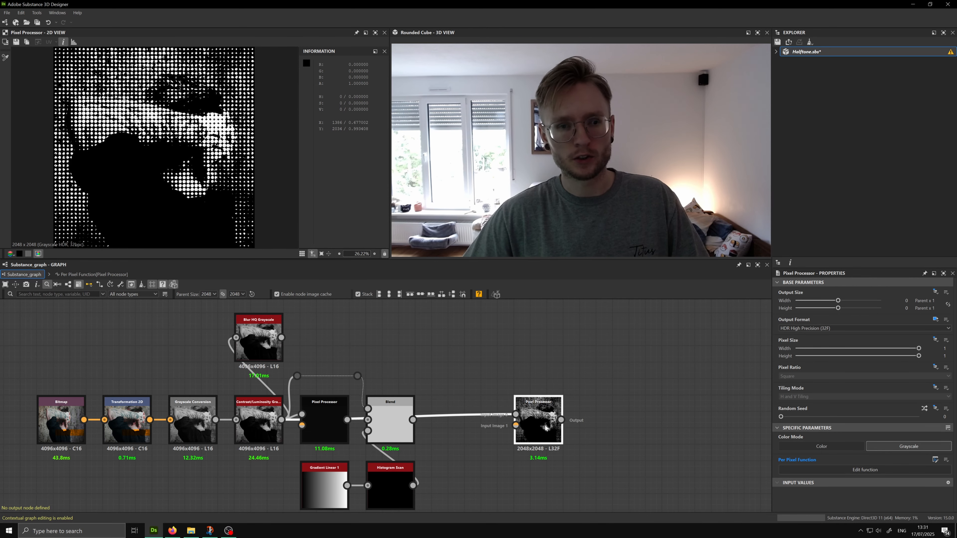
{"action": "left_click", "coordinate": [848, 470]}
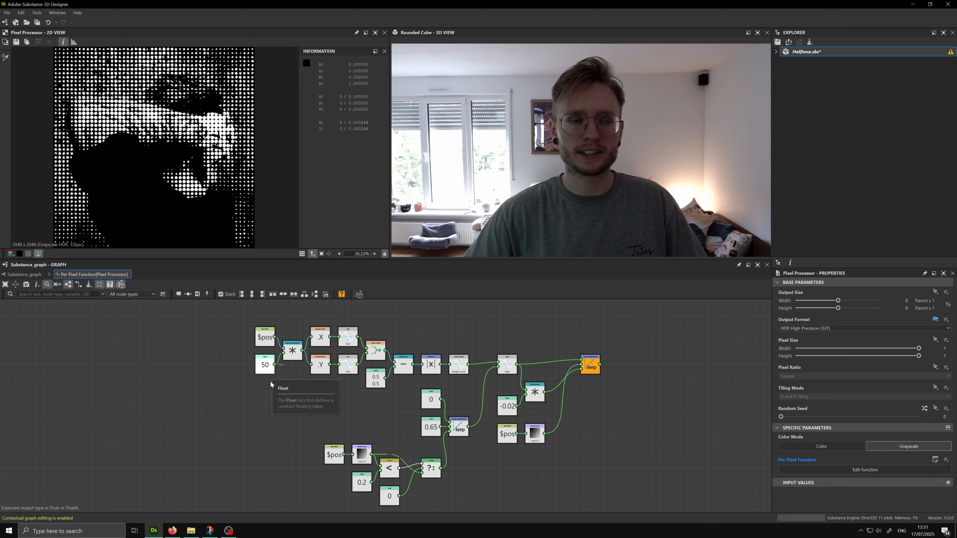
Move the $pos node feeding the dot-size Sample Gray farther back to make room between the two nodes
{"action": "scroll", "coordinate": [287, 433], "scroll_direction": "up", "scroll_amount": 2}
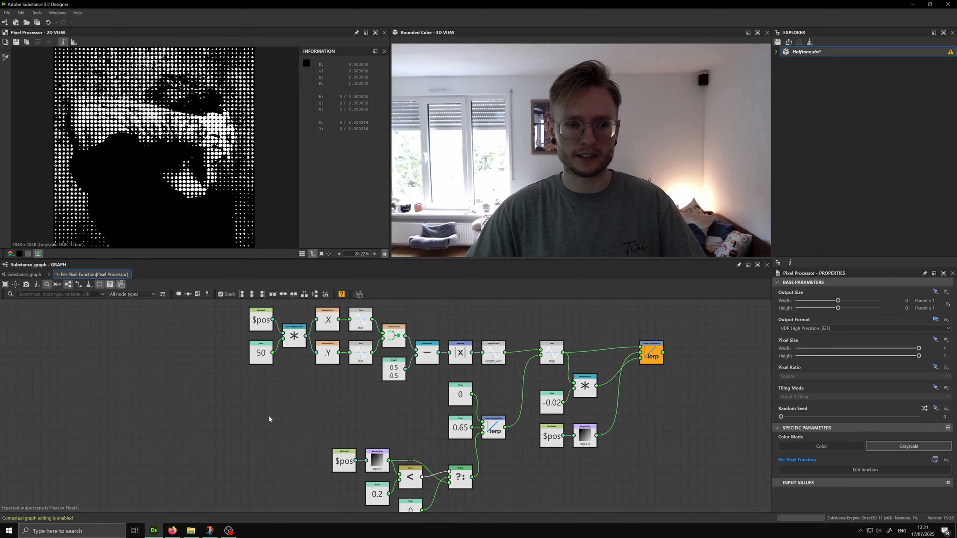
{"action": "middle_click_drag", "start_coordinate": [269, 417], "coordinate": [249, 387]}
{"action": "left_click_drag", "start_coordinate": [328, 426], "coordinate": [246, 426]}
{"action": "right_click", "coordinate": [369, 431]}
{"action": "left_click", "coordinate": [370, 432]}
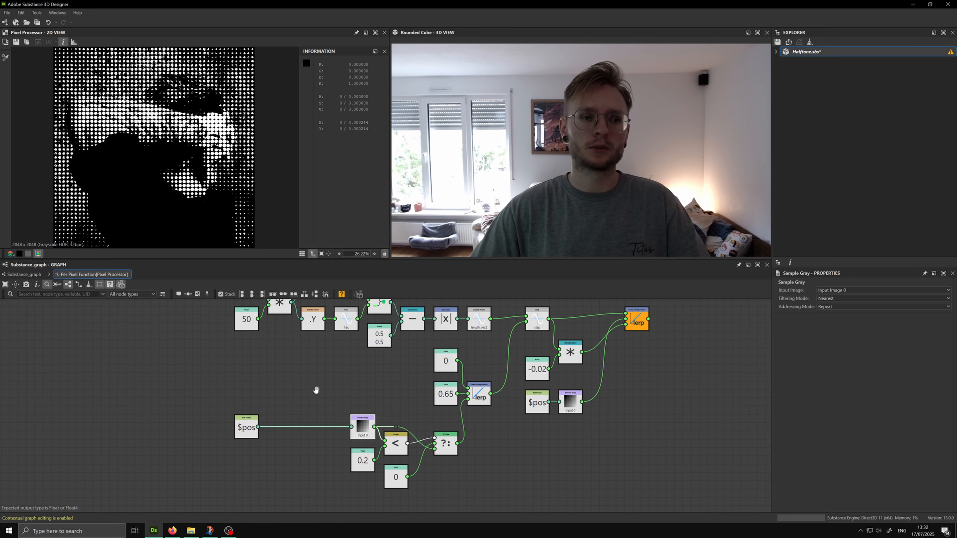
{"action": "middle_click_drag", "start_coordinate": [311, 389], "coordinate": [328, 406]}
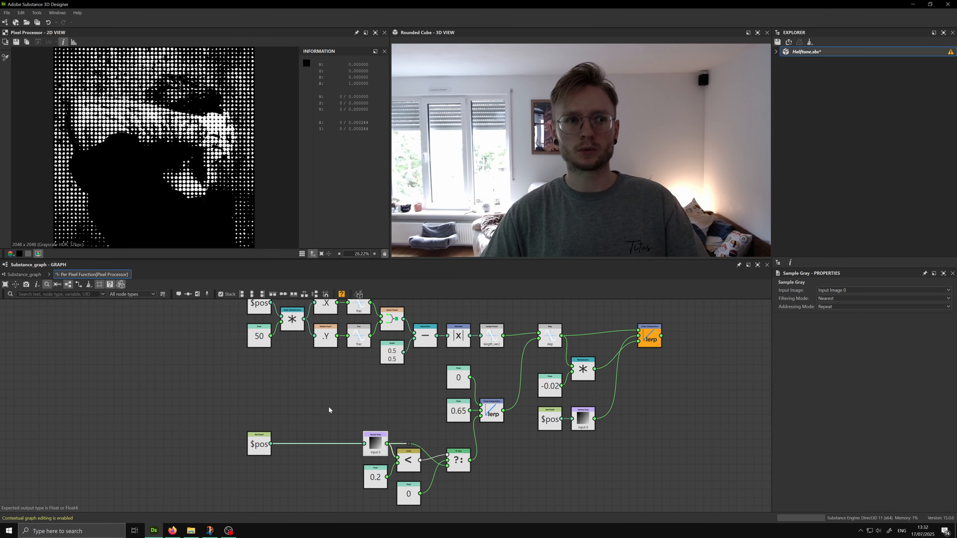
Add a Multiplication node in the space between the moved $pos node and the dot-size Sample Gray
{"action": "scroll", "coordinate": [132, 126], "scroll_direction": "up", "scroll_amount": 3}
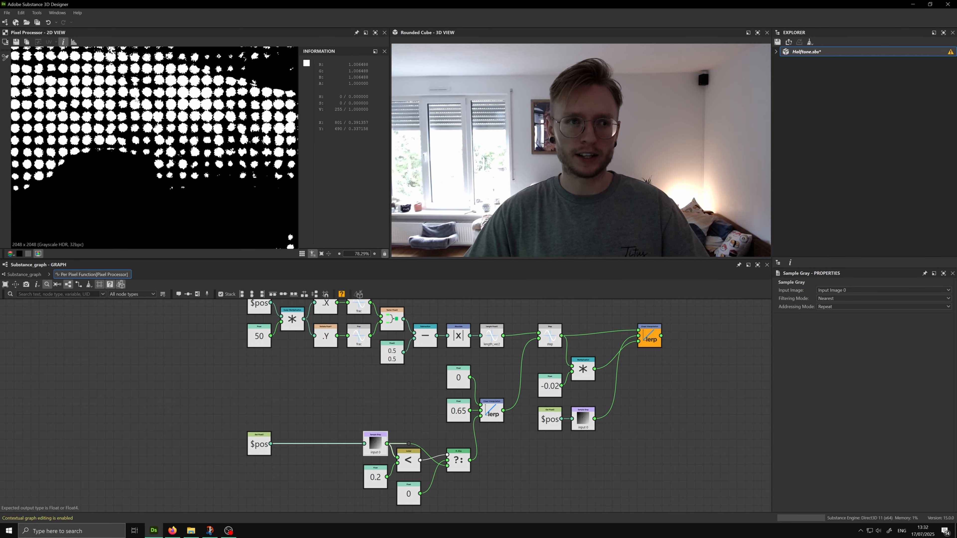
{"action": "scroll", "coordinate": [147, 115], "scroll_direction": "down", "scroll_amount": 3}
{"action": "scroll", "coordinate": [293, 451], "scroll_direction": "up", "scroll_amount": 2}
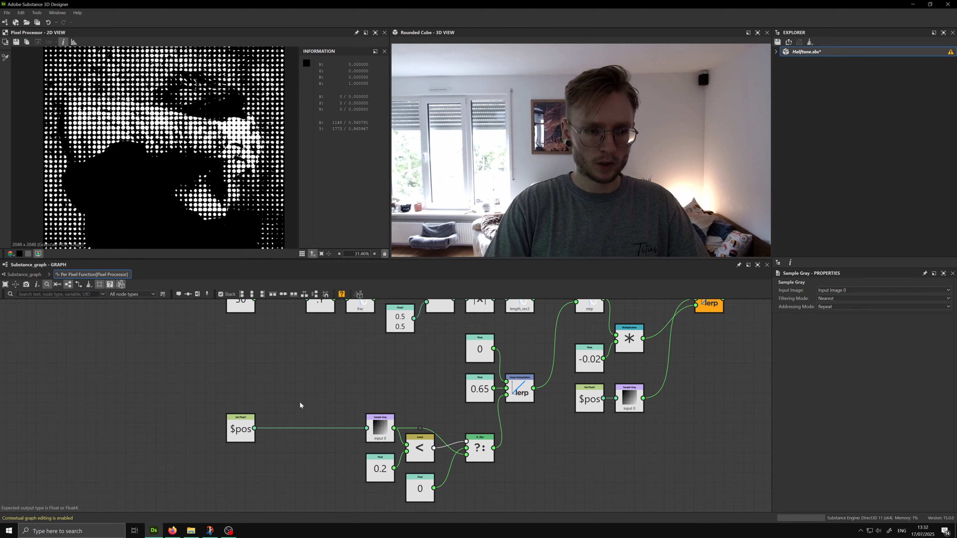
{"action": "key", "text": "space"}
{"action": "type", "text": "mul"}
{"action": "key", "text": "Return"}
{"action": "middle_click_drag", "start_coordinate": [289, 406], "coordinate": [292, 445]}
{"action": "scroll", "coordinate": [251, 356], "scroll_direction": "down", "scroll_amount": 1}
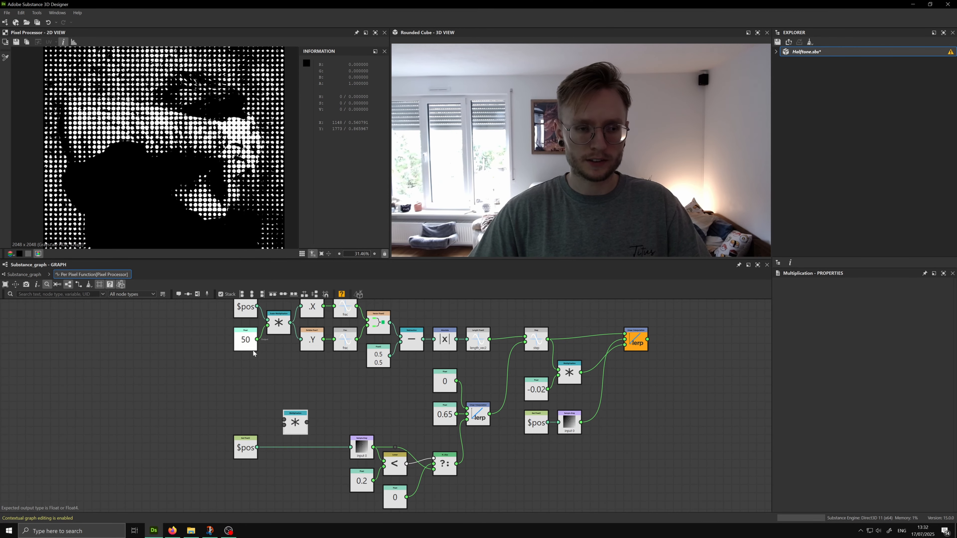
Add a Vector Float2 node above the lower $pos node and feed both its inputs from the 50 float
{"action": "middle_click_drag", "start_coordinate": [261, 425], "coordinate": [258, 419]}
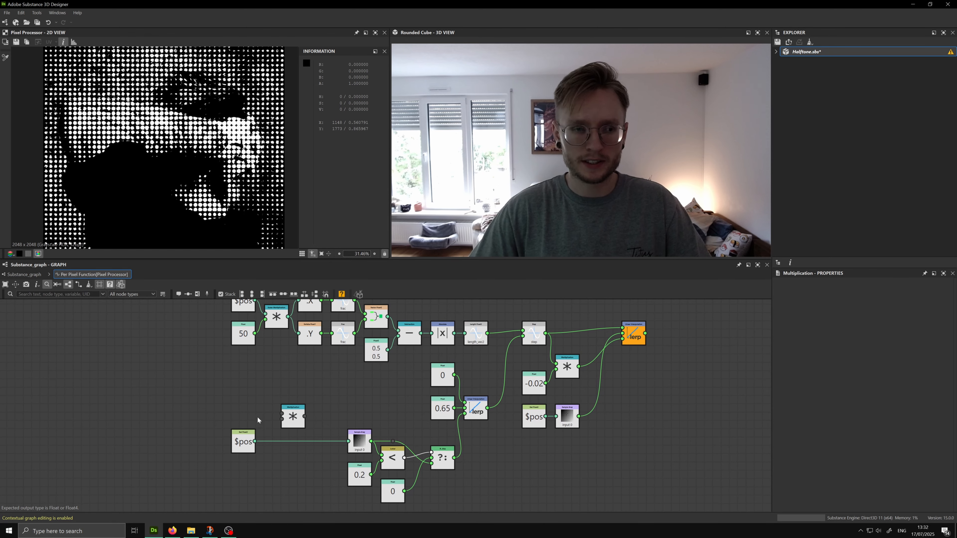
{"action": "key", "text": "space"}
{"action": "type", "text": "flo"}
{"action": "left_click", "coordinate": [284, 303]}
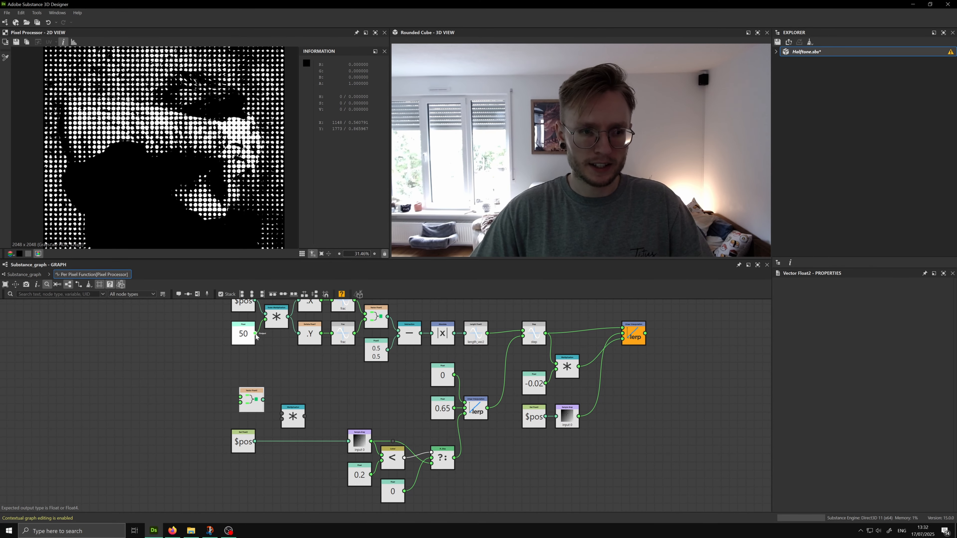
{"action": "left_click_drag", "start_coordinate": [255, 334], "coordinate": [261, 388]}
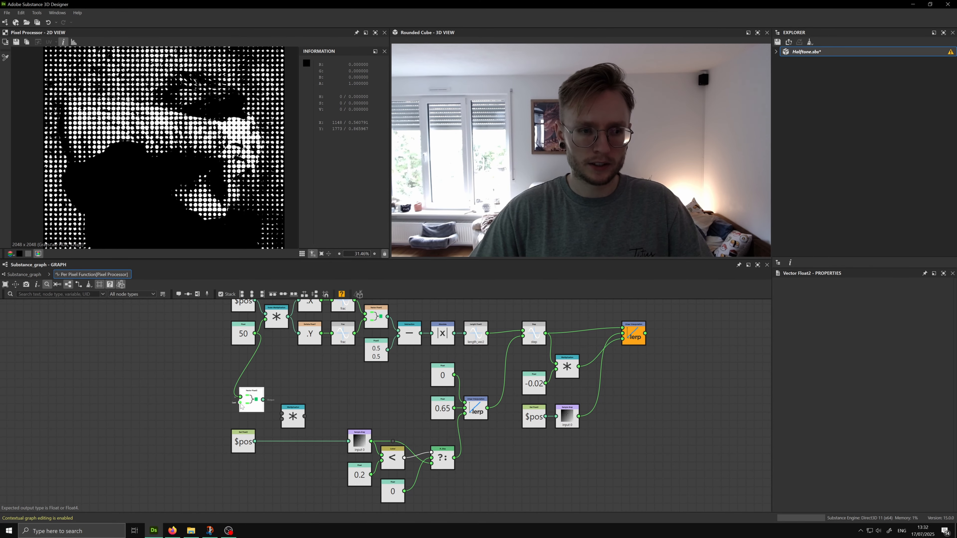
{"action": "scroll", "coordinate": [257, 424], "scroll_direction": "up", "scroll_amount": 3}
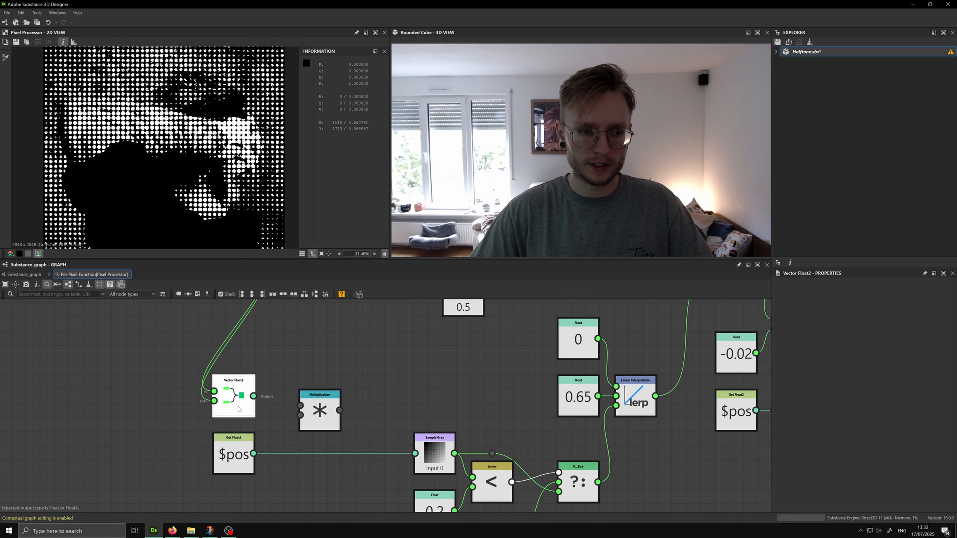
Connect the Vector Float2 and the lower $pos node to the new Multiplication node's inputs
{"action": "left_click_drag", "start_coordinate": [301, 421], "coordinate": [254, 445]}
{"action": "left_click_drag", "start_coordinate": [253, 396], "coordinate": [271, 420]}
{"action": "left_click", "coordinate": [372, 421]}
{"action": "middle_click_drag", "start_coordinate": [351, 407], "coordinate": [348, 379]}
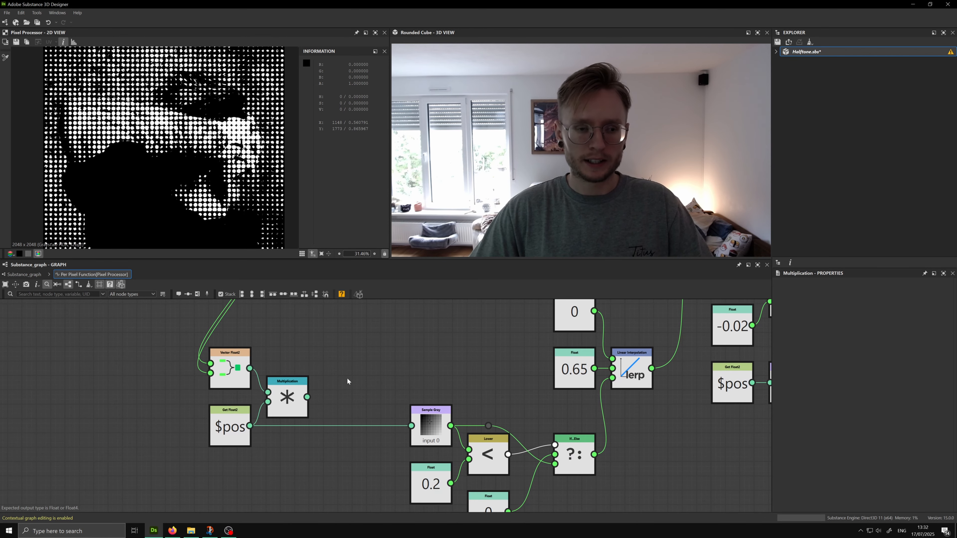
Add a Floor node and feed it from the new Multiplication node
{"action": "key", "text": "space"}
{"action": "type", "text": "floor"}
{"action": "key", "text": "Return"}
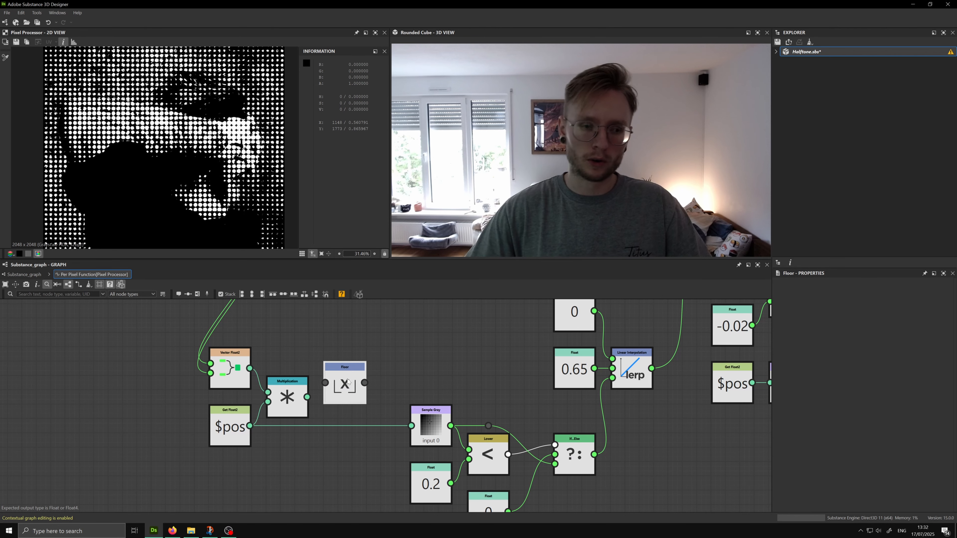
{"action": "left_click_drag", "start_coordinate": [308, 398], "coordinate": [410, 359]}
{"action": "right_click", "coordinate": [341, 403]}
Add a Swizzle Float1 node fed by Floor, set it as the output node, and check its result in the 2D view
{"action": "left_click", "coordinate": [372, 357]}
{"action": "key", "text": "space"}
{"action": "type", "text": "sw"}
{"action": "left_click", "coordinate": [422, 304]}
{"action": "right_click", "coordinate": [410, 359]}
{"action": "left_click", "coordinate": [436, 389]}
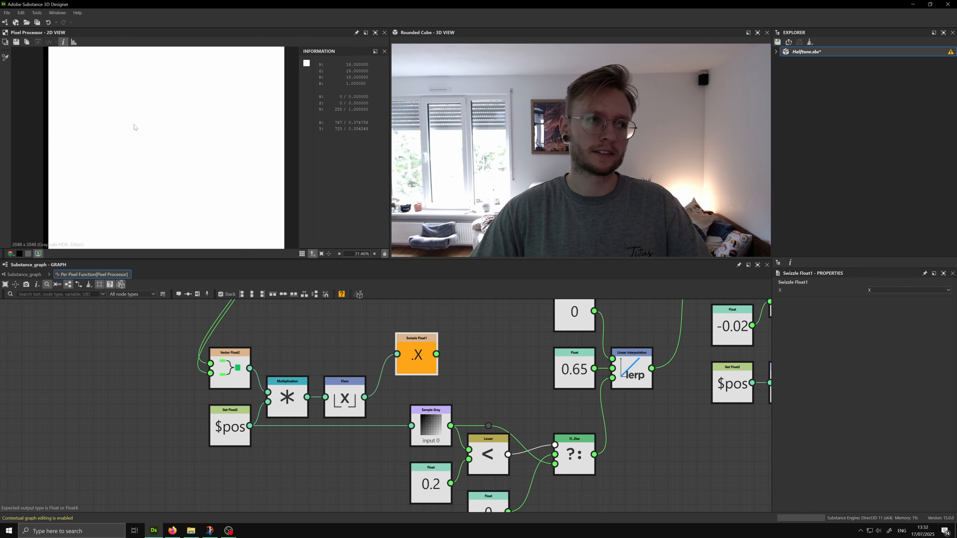
{"action": "scroll", "coordinate": [103, 149], "scroll_direction": "down", "scroll_amount": 1}
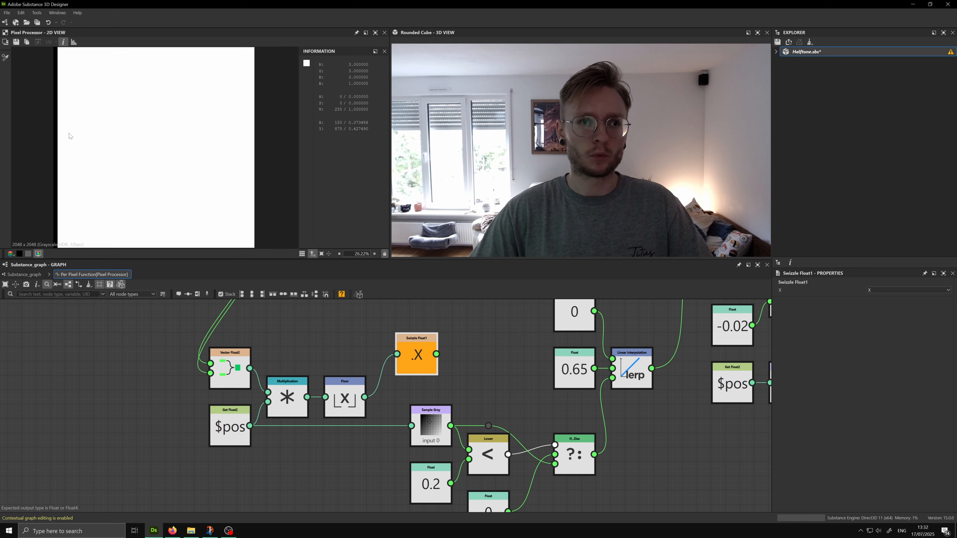
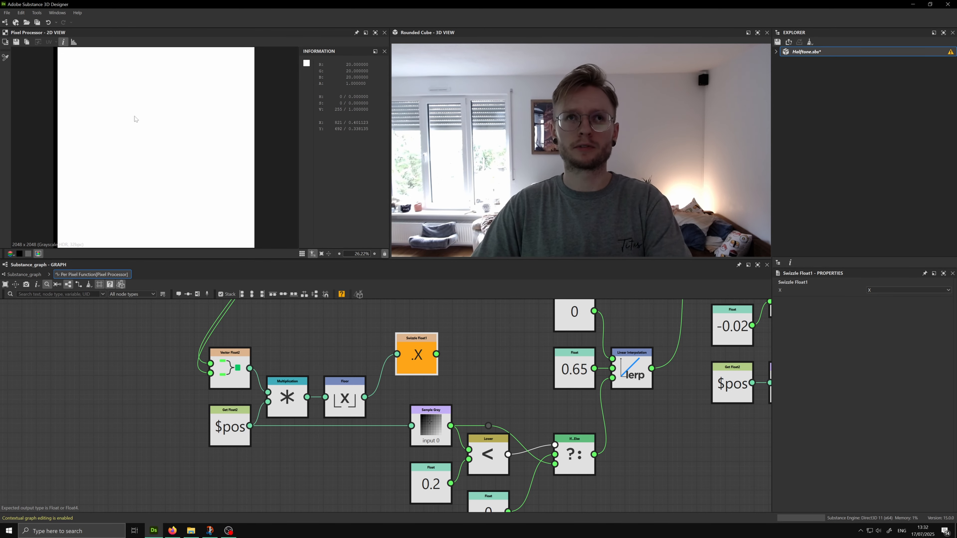
Line up the Swizzle Float1 beside Floor and move both $pos multiplication groups farther from the rest of the function
{"action": "scroll", "coordinate": [357, 423], "scroll_direction": "down", "scroll_amount": 2}
{"action": "left_click_drag", "start_coordinate": [405, 380], "coordinate": [396, 409]}
{"action": "left_click_drag", "start_coordinate": [240, 366], "coordinate": [380, 437]}
{"action": "scroll", "coordinate": [369, 428], "scroll_direction": "down", "scroll_amount": 2}
{"action": "middle_click_drag", "start_coordinate": [309, 366], "coordinate": [309, 392]}
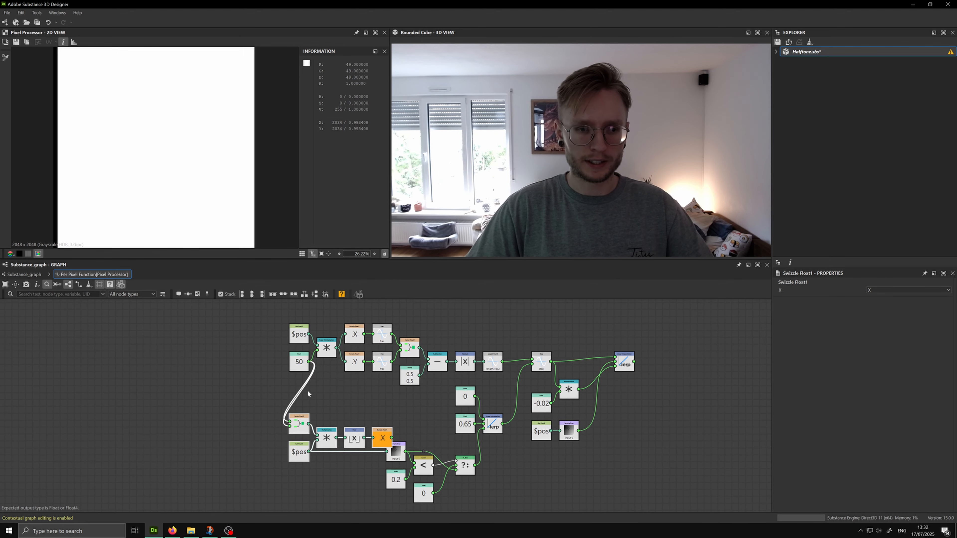
{"action": "left_click_drag", "start_coordinate": [265, 321], "coordinate": [332, 371], "text": "shift"}
{"action": "left_click_drag", "start_coordinate": [324, 351], "coordinate": [279, 354]}
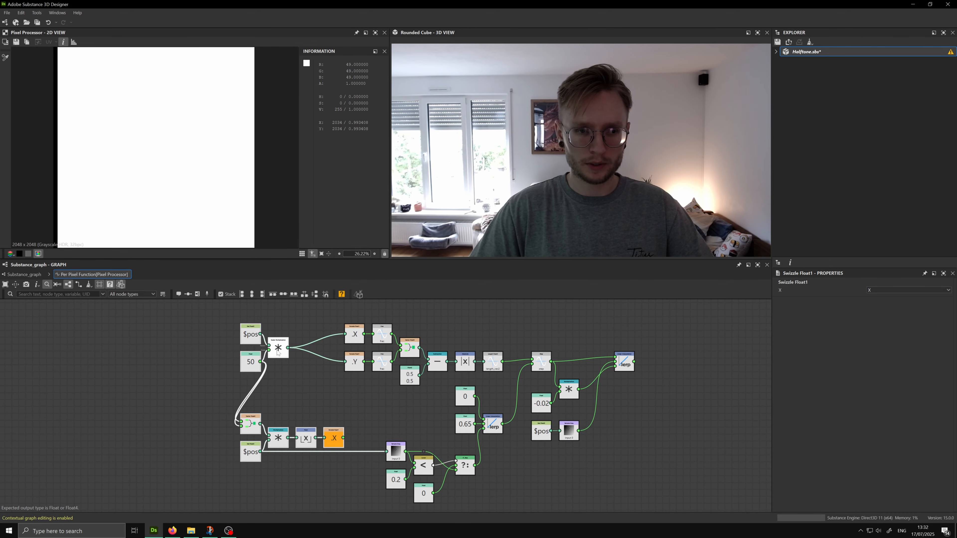
Move the Swizzle Float1 output node above the Floor row and add a Division node beside Floor
{"action": "left_click", "coordinate": [326, 401]}
{"action": "scroll", "coordinate": [351, 434], "scroll_direction": "up", "scroll_amount": 3}
{"action": "middle_click_drag", "start_coordinate": [351, 434], "coordinate": [367, 405]}
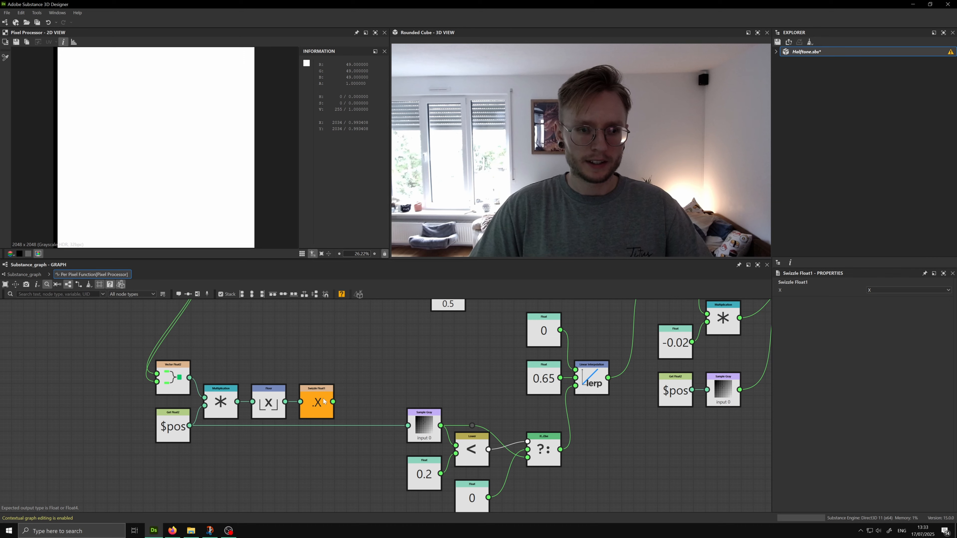
{"action": "left_click_drag", "start_coordinate": [316, 402], "coordinate": [305, 331]}
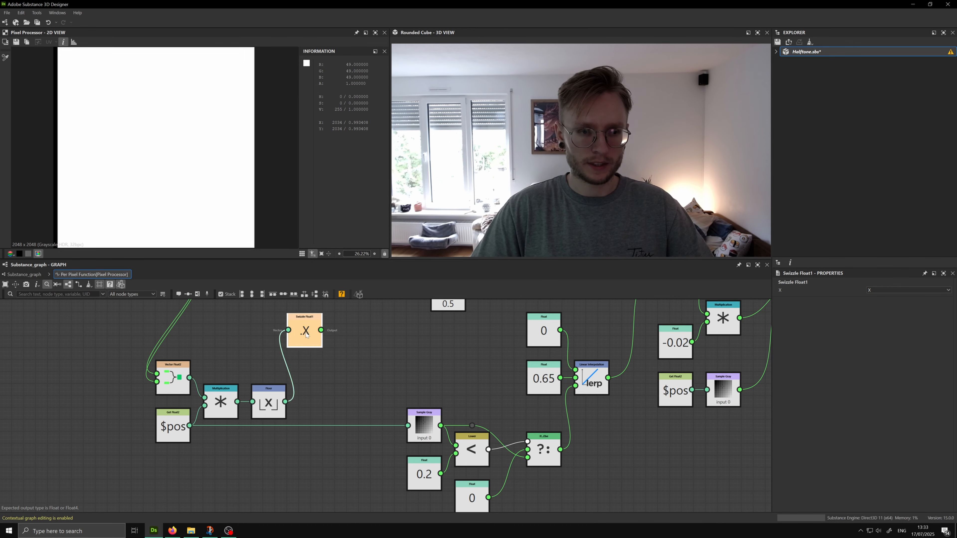
{"action": "key", "text": "space"}
{"action": "type", "text": "div"}
{"action": "key", "text": "Return"}
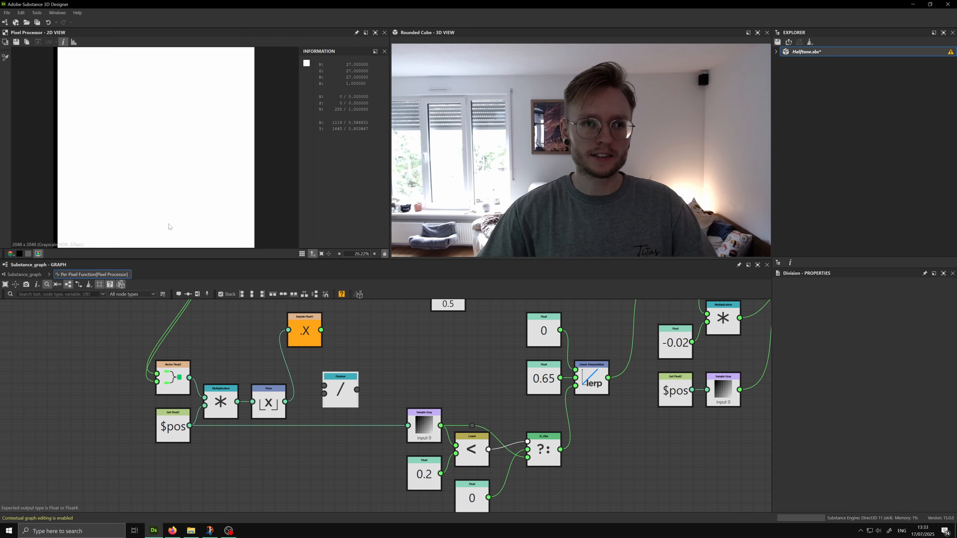
Divide the Floor result by the Vector Float2 by connecting both to the Division node
{"action": "scroll", "coordinate": [277, 433], "scroll_direction": "up", "scroll_amount": 3}
{"action": "left_click_drag", "start_coordinate": [291, 378], "coordinate": [358, 350]}
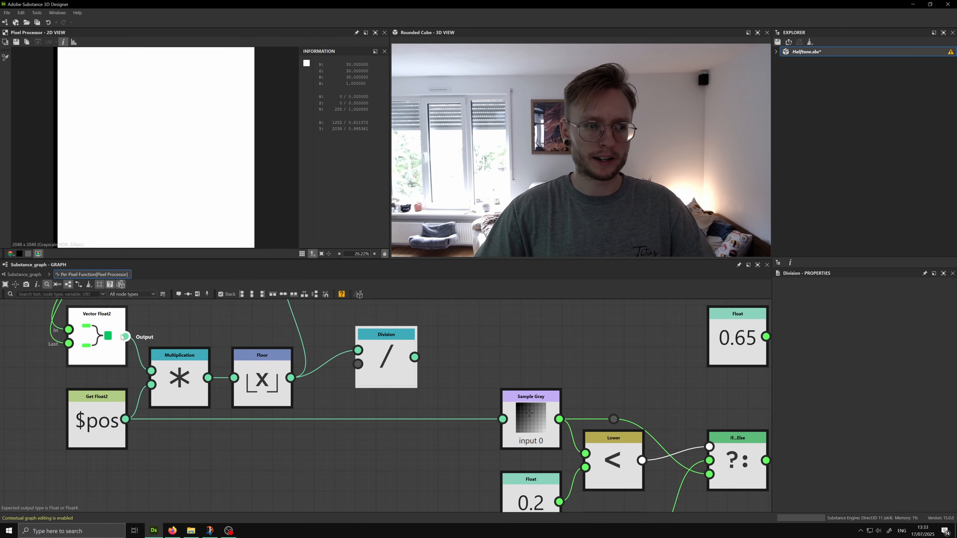
{"action": "left_click_drag", "start_coordinate": [125, 337], "coordinate": [387, 369]}
Swap the positions of the lower $pos and Vector Float2 nodes, and place the Division node below Floor
{"action": "scroll", "coordinate": [136, 421], "scroll_direction": "down", "scroll_amount": 2}
{"action": "middle_click_drag", "start_coordinate": [136, 422], "coordinate": [202, 436]}
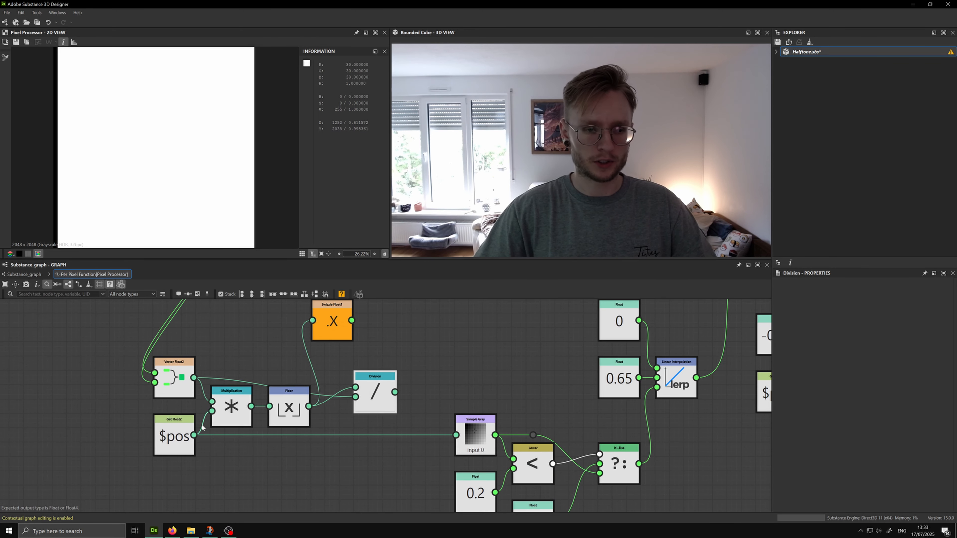
{"action": "left_click", "coordinate": [205, 423]}
{"action": "left_click_drag", "start_coordinate": [174, 381], "coordinate": [181, 481]}
{"action": "left_click_drag", "start_coordinate": [171, 438], "coordinate": [171, 387]}
{"action": "left_click_drag", "start_coordinate": [180, 477], "coordinate": [173, 447]}
{"action": "left_click_drag", "start_coordinate": [377, 412], "coordinate": [363, 450]}
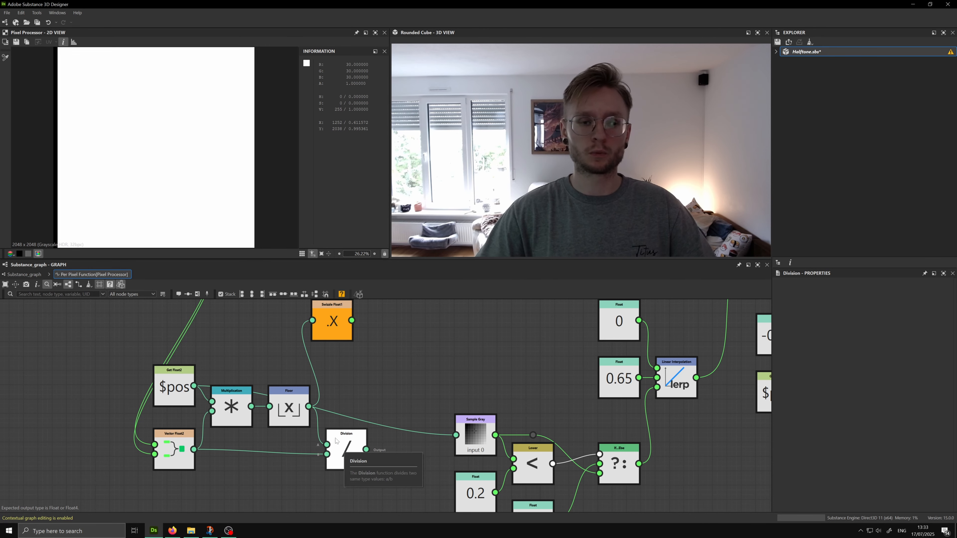
Feed the Division result into the Swizzle Float1 output node and examine the resulting gradient up close in the 2D view
{"action": "scroll", "coordinate": [221, 391], "scroll_direction": "down", "scroll_amount": 2}
{"action": "left_click_drag", "start_coordinate": [326, 468], "coordinate": [318, 389]}
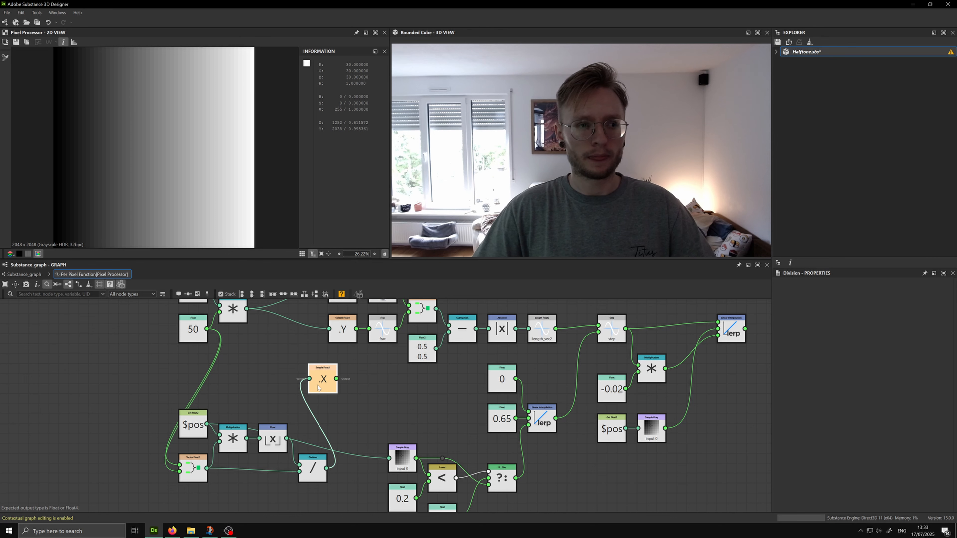
{"action": "left_click_drag", "start_coordinate": [361, 412], "coordinate": [289, 363]}
{"action": "scroll", "coordinate": [100, 163], "scroll_direction": "up", "scroll_amount": 1}
{"action": "middle_click_drag", "start_coordinate": [100, 166], "coordinate": [86, 207]}
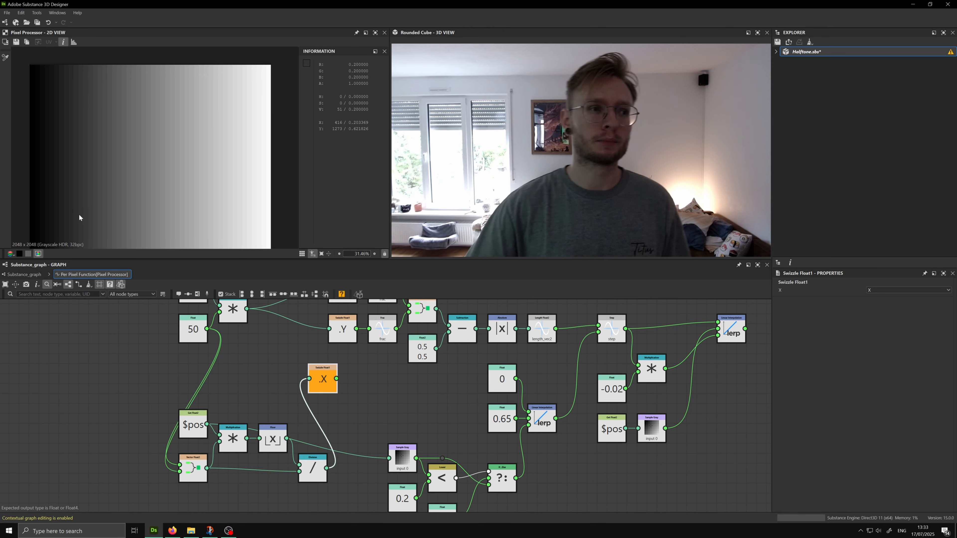
{"action": "scroll", "coordinate": [35, 144], "scroll_direction": "up", "scroll_amount": 4}
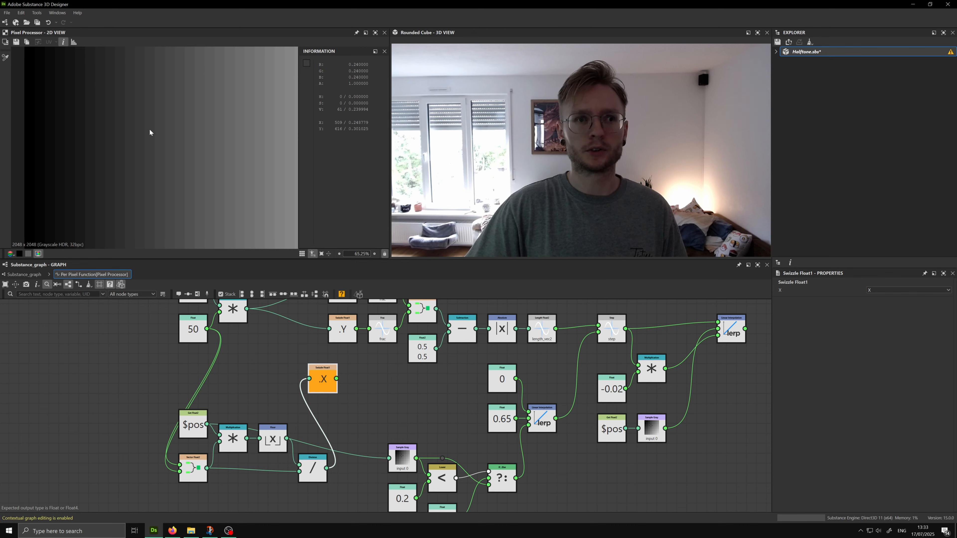
{"action": "scroll", "coordinate": [186, 148], "scroll_direction": "down", "scroll_amount": 1}
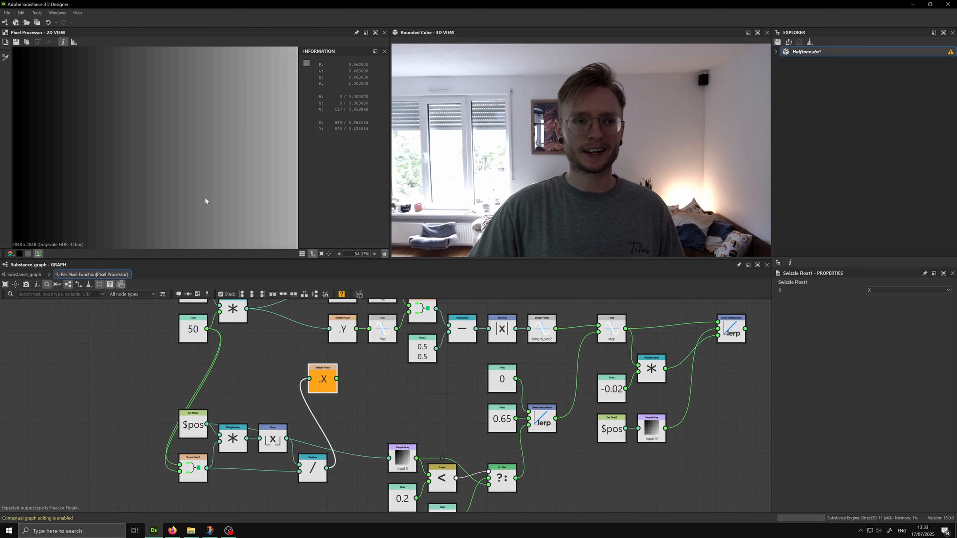
{"action": "scroll", "coordinate": [325, 426], "scroll_direction": "down", "scroll_amount": 2}
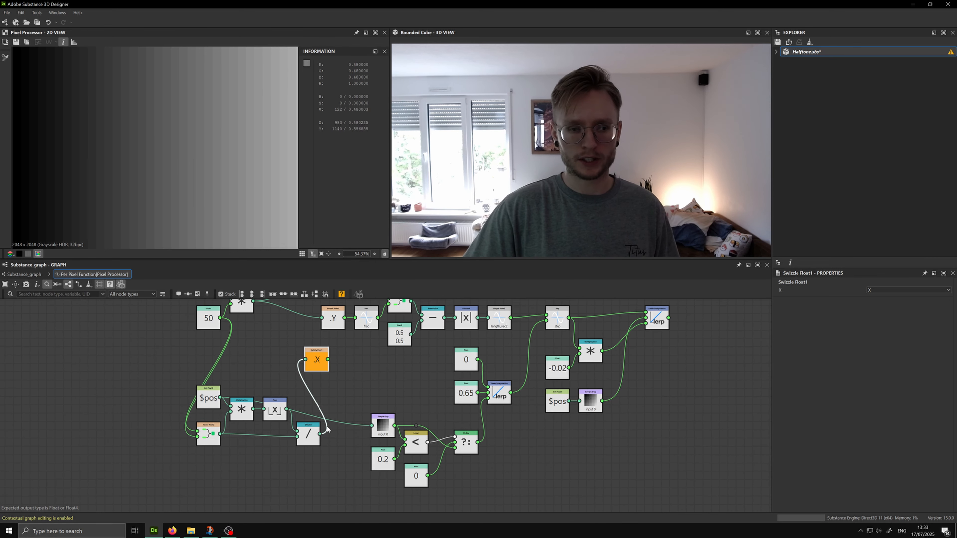
Make the lower Sample Gray the output node and connect the Division result to its position input
{"action": "right_click", "coordinate": [381, 430]}
{"action": "left_click", "coordinate": [405, 345]}
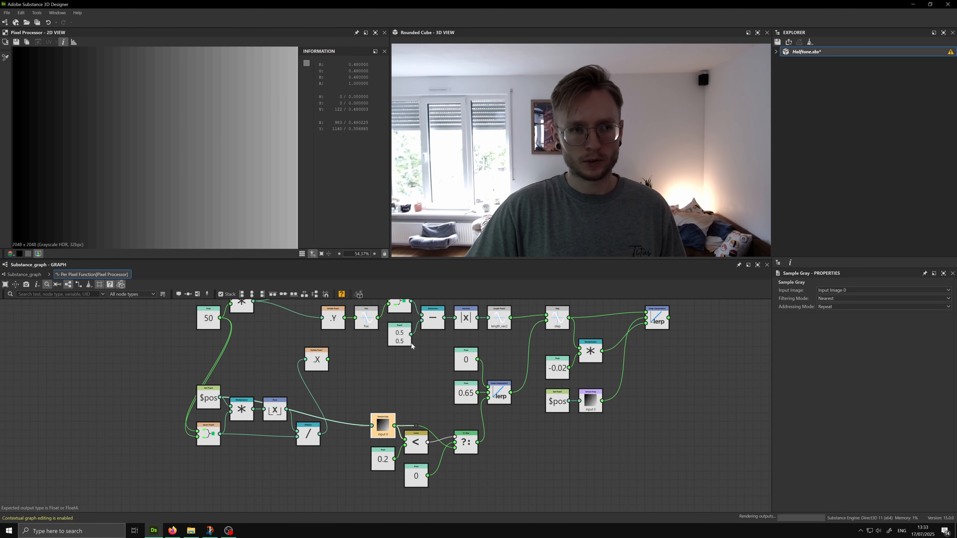
{"action": "scroll", "coordinate": [160, 192], "scroll_direction": "down", "scroll_amount": 4}
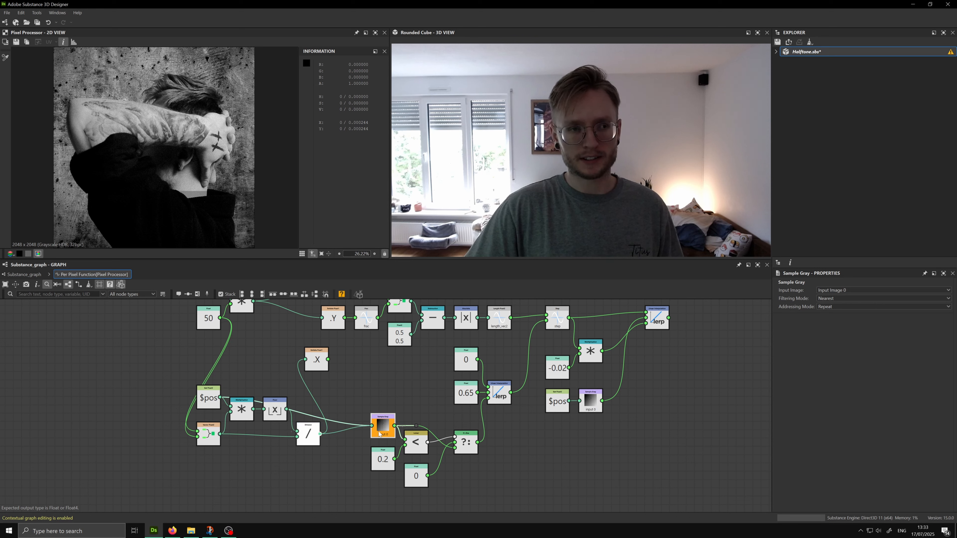
{"action": "left_click_drag", "start_coordinate": [379, 434], "coordinate": [380, 434]}
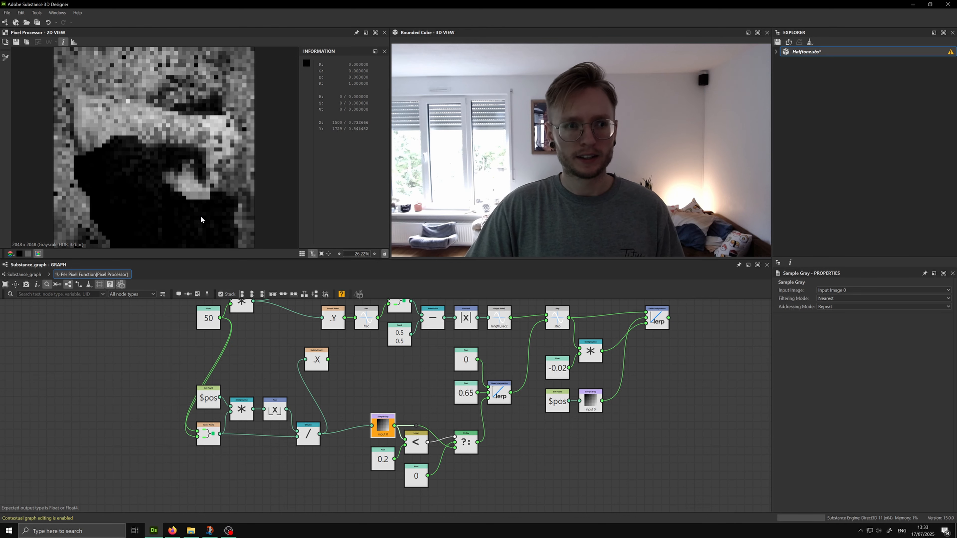
Switch the lower Sample Gray input to Floor and back to Division to compare the sampled image
{"action": "middle_click_drag", "start_coordinate": [265, 348], "coordinate": [267, 368]}
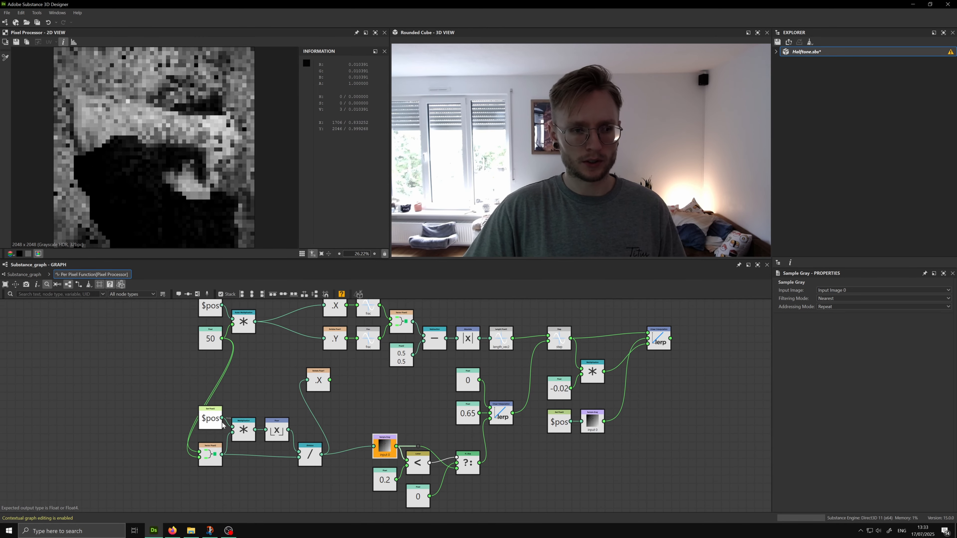
{"action": "left_click_drag", "start_coordinate": [289, 430], "coordinate": [383, 444]}
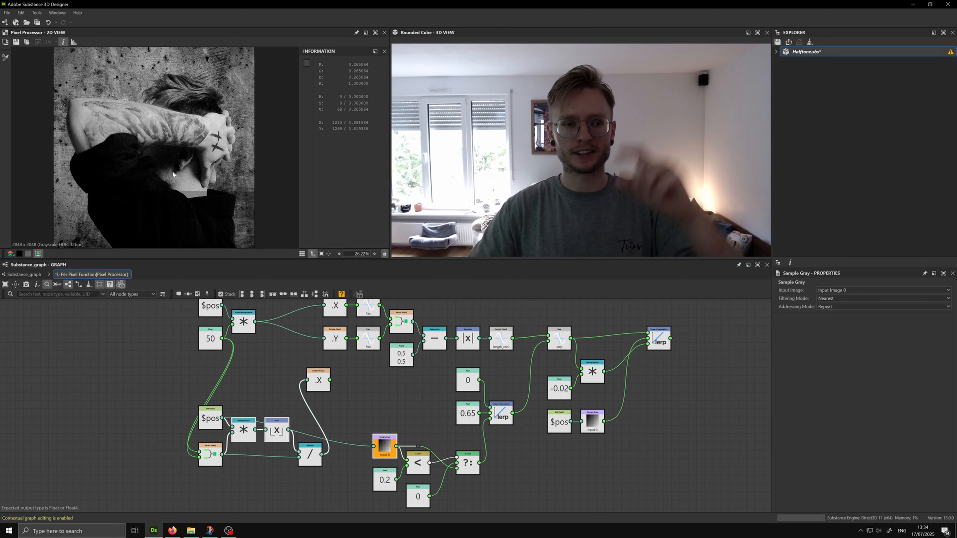
{"action": "middle_click_drag", "start_coordinate": [324, 405], "coordinate": [312, 401]}
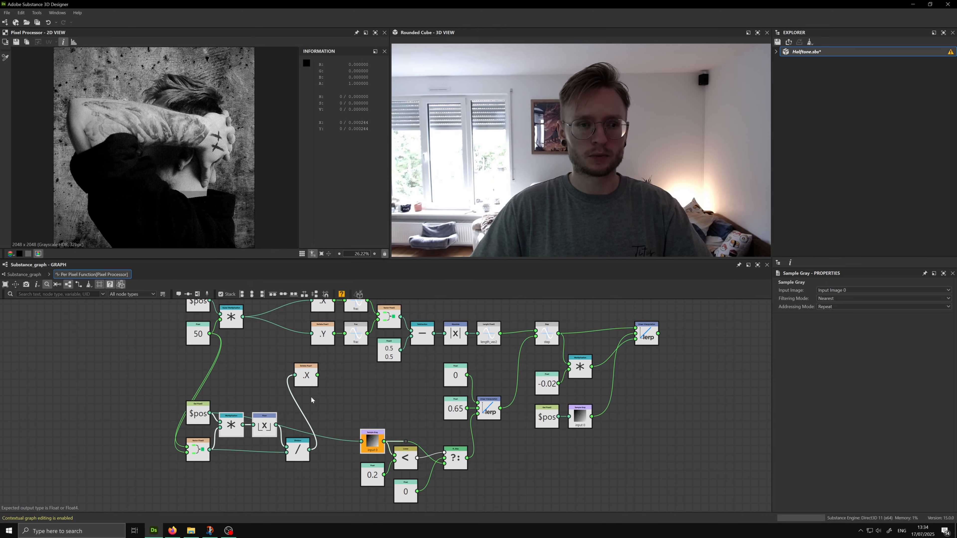
{"action": "left_click_drag", "start_coordinate": [312, 377], "coordinate": [362, 391]}
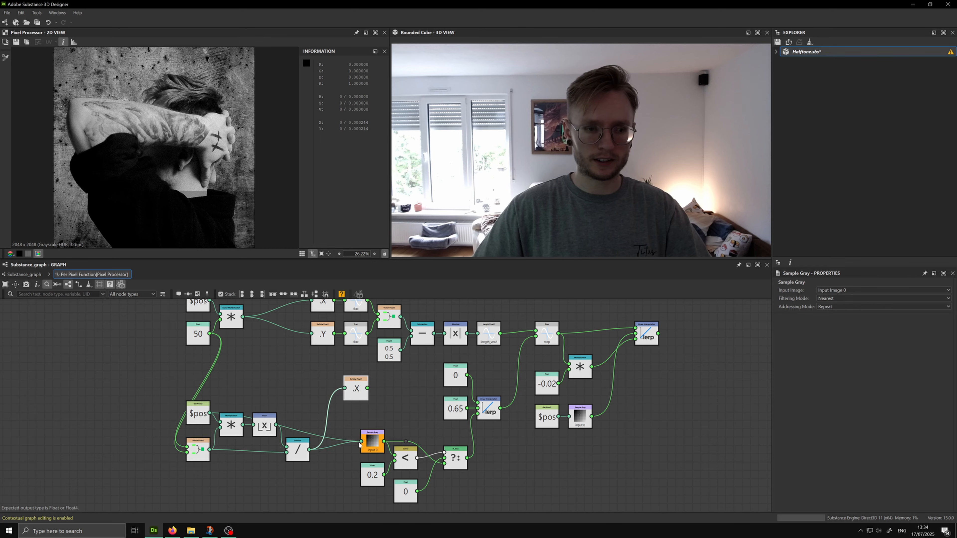
{"action": "left_click_drag", "start_coordinate": [359, 445], "coordinate": [361, 442]}
{"action": "scroll", "coordinate": [174, 166], "scroll_direction": "up", "scroll_amount": 5}
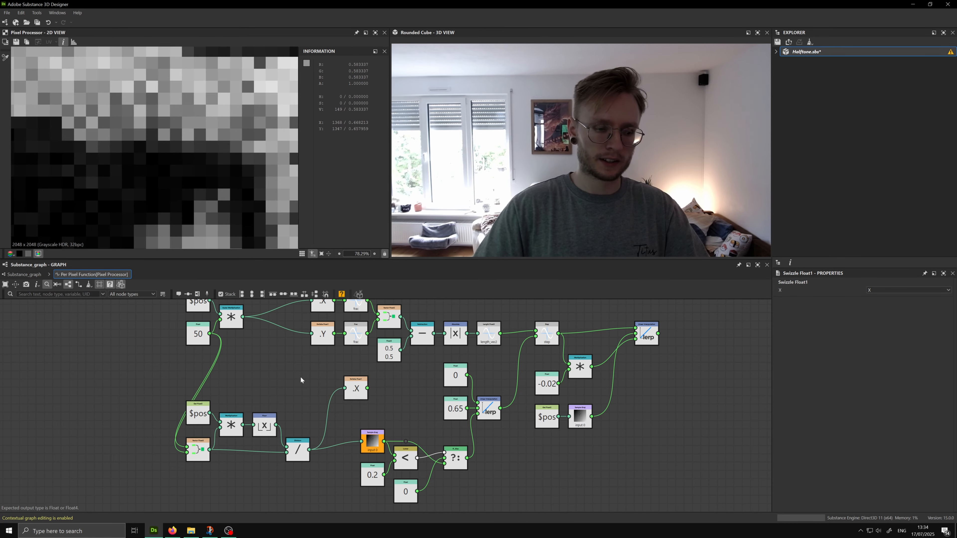
{"action": "key", "text": "space"}
{"action": "key", "text": "Return"}
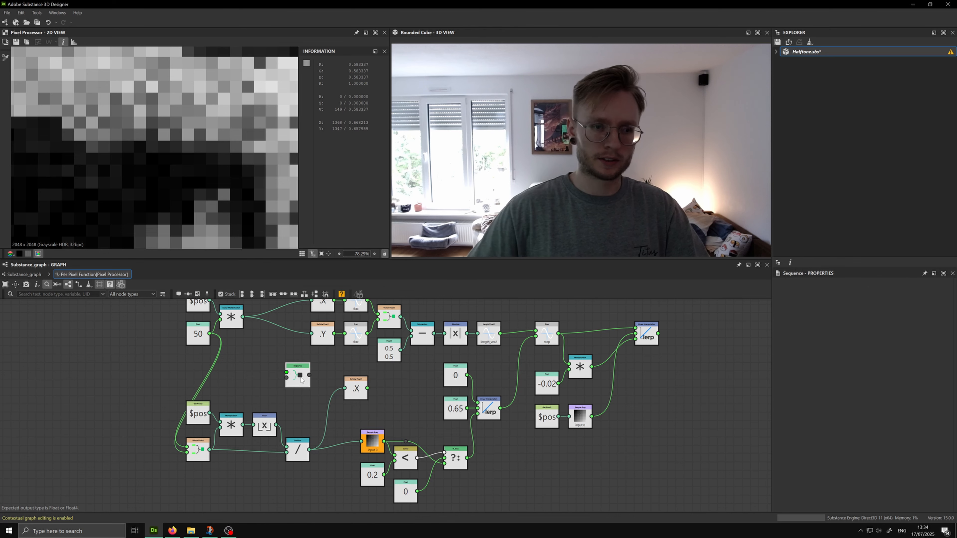
{"action": "left_click", "coordinate": [269, 358]}
{"action": "left_click", "coordinate": [298, 376]}
{"action": "key", "text": "Delete"}
Duplicate the Subtraction node and its 0.5, 0.5 Float2, and place the copies beside the lower Floor node
{"action": "left_click", "coordinate": [429, 332]}
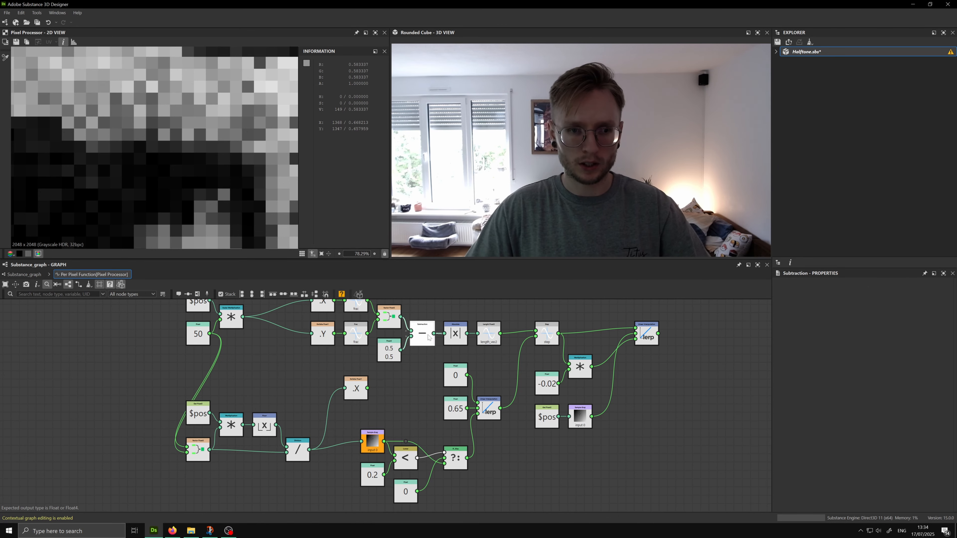
{"action": "left_click", "coordinate": [395, 349], "text": "ctrl"}
{"action": "left_click_drag", "start_coordinate": [427, 367], "coordinate": [392, 342]}
{"action": "key", "text": "ctrl+c"}
{"action": "middle_click_drag", "start_coordinate": [315, 385], "coordinate": [319, 369]}
{"action": "key", "text": "ctrl+v"}
{"action": "left_click_drag", "start_coordinate": [306, 438], "coordinate": [272, 411]}
{"action": "left_click", "coordinate": [299, 393]}
Insert the copied Subtraction between Floor and Division to offset the cell position by 0.5, and check the sampled image
{"action": "scroll", "coordinate": [290, 414], "scroll_direction": "up", "scroll_amount": 3}
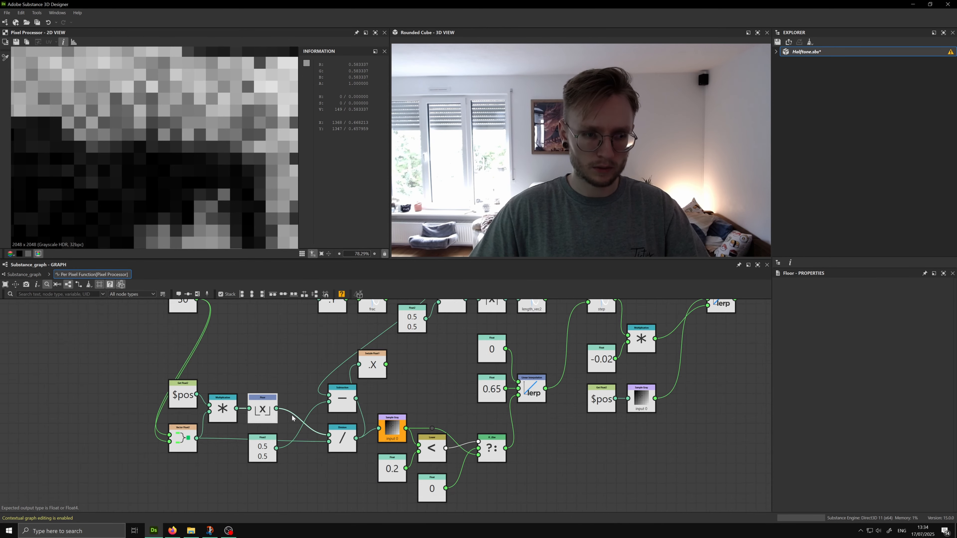
{"action": "left_click_drag", "start_coordinate": [368, 406], "coordinate": [344, 443]}
{"action": "scroll", "coordinate": [172, 194], "scroll_direction": "down", "scroll_amount": 8}
{"action": "scroll", "coordinate": [173, 194], "scroll_direction": "up", "scroll_amount": 1}
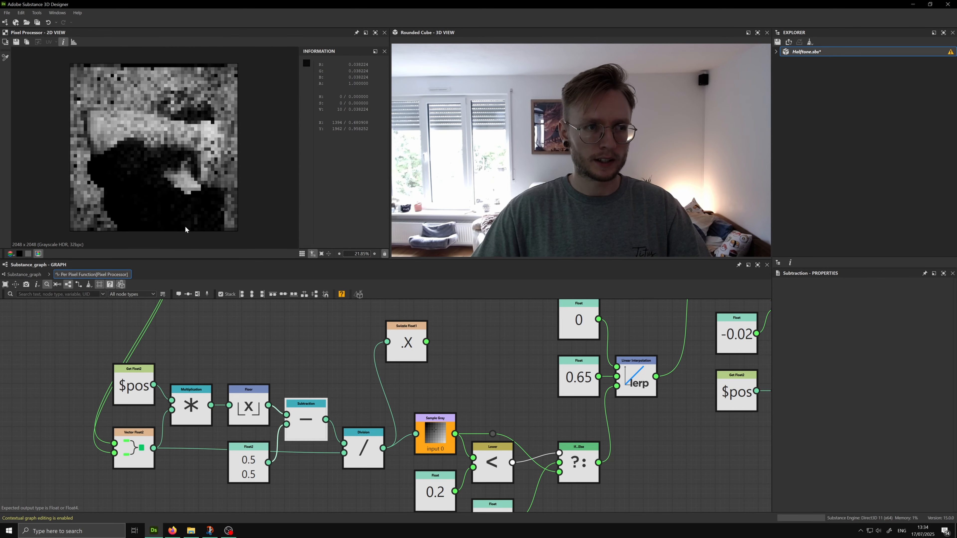
Create an Add node summing Floor and the 0.5, 0.5 Float2, and connect its result to Division
{"action": "key", "text": "space"}
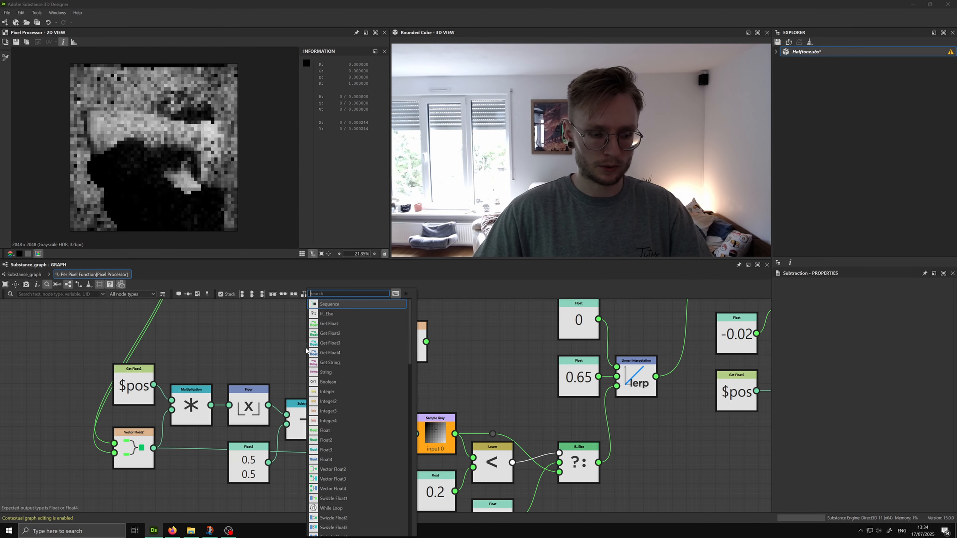
{"action": "type", "text": "ad"}
{"action": "left_click", "coordinate": [334, 301]}
{"action": "left_click_drag", "start_coordinate": [269, 405], "coordinate": [265, 448]}
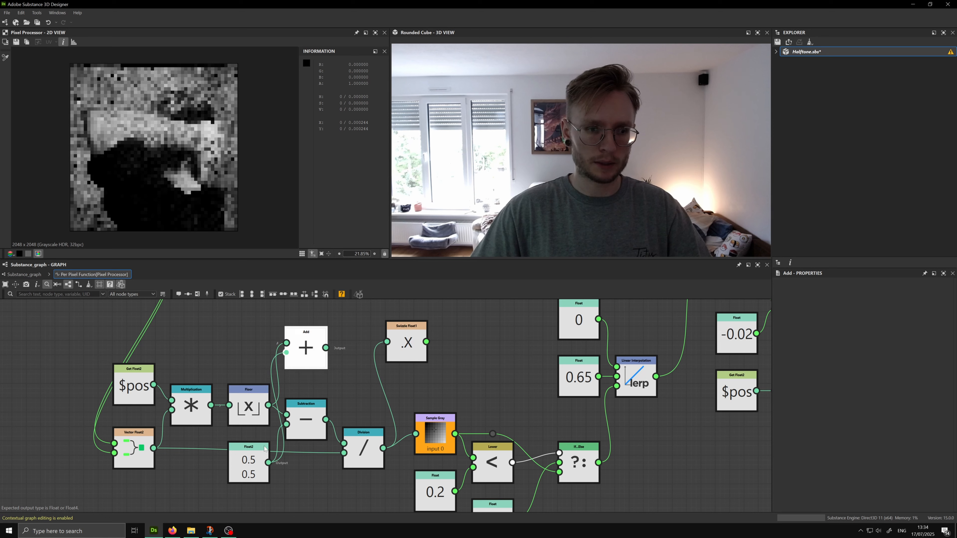
{"action": "left_click_drag", "start_coordinate": [326, 348], "coordinate": [344, 443]}
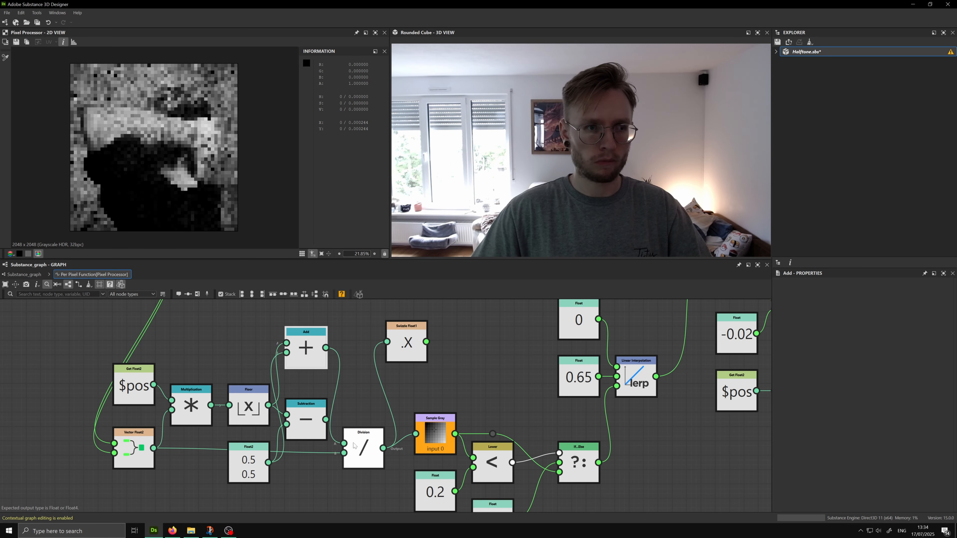
Delete the lower Subtraction node and move the Add node into its place between Floor and Division
{"action": "left_click", "coordinate": [316, 432]}
{"action": "key", "text": "Delete"}
{"action": "left_click_drag", "start_coordinate": [307, 357], "coordinate": [307, 429]}
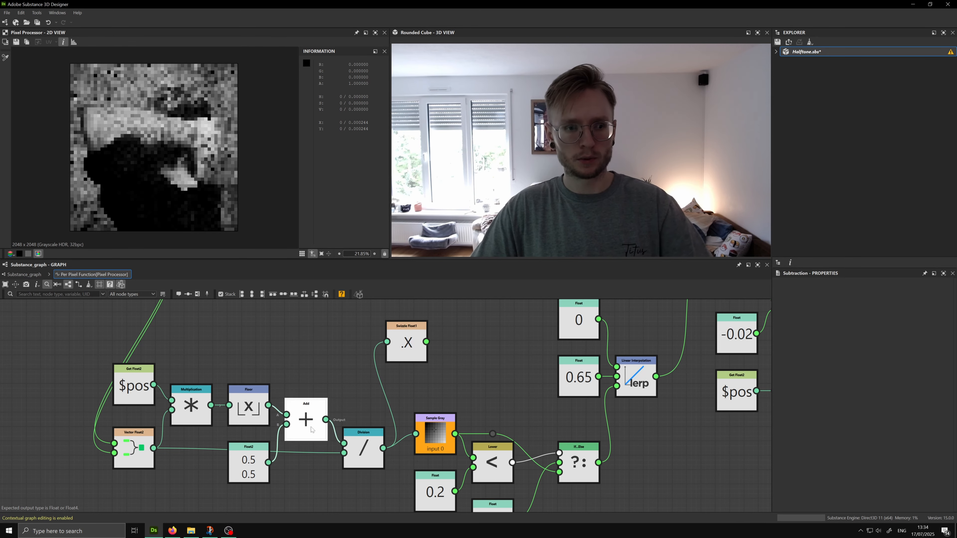
Move the whole group from the lower $pos through Division upward so that Division lines up with Sample Gray
{"action": "scroll", "coordinate": [338, 385], "scroll_direction": "down", "scroll_amount": 1}
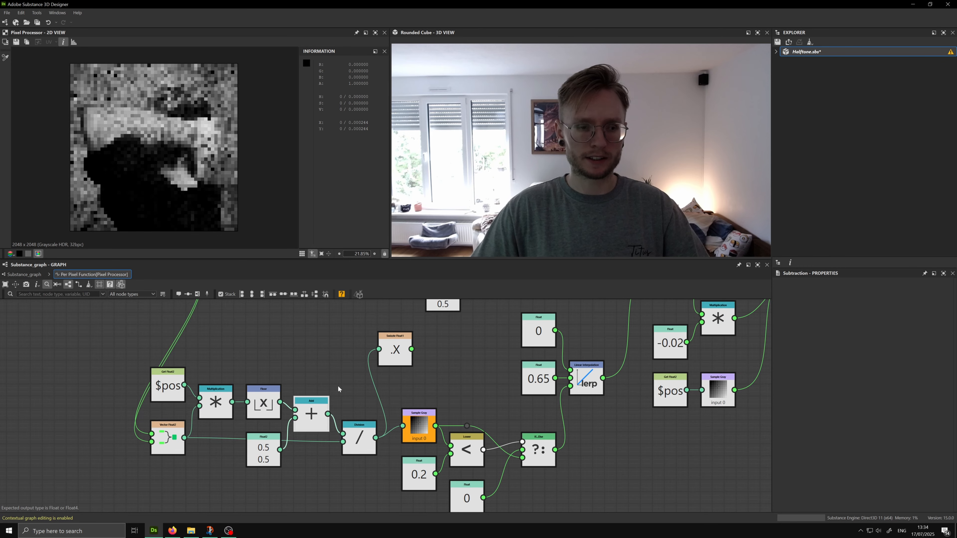
{"action": "scroll", "coordinate": [337, 385], "scroll_direction": "down", "scroll_amount": 1}
{"action": "middle_click_drag", "start_coordinate": [540, 377], "coordinate": [540, 409]}
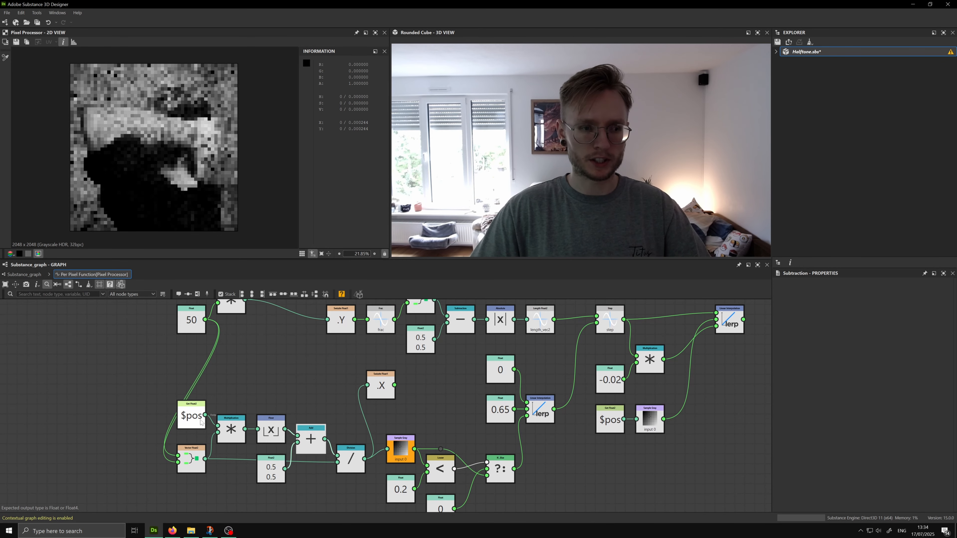
{"action": "left_click_drag", "start_coordinate": [350, 445], "coordinate": [350, 446]}
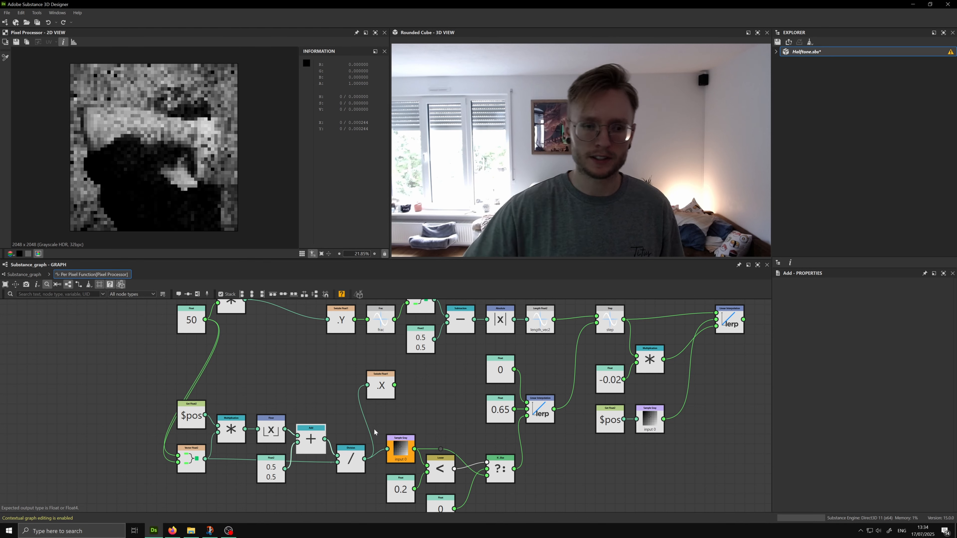
{"action": "left_click_drag", "start_coordinate": [357, 466], "coordinate": [356, 450]}
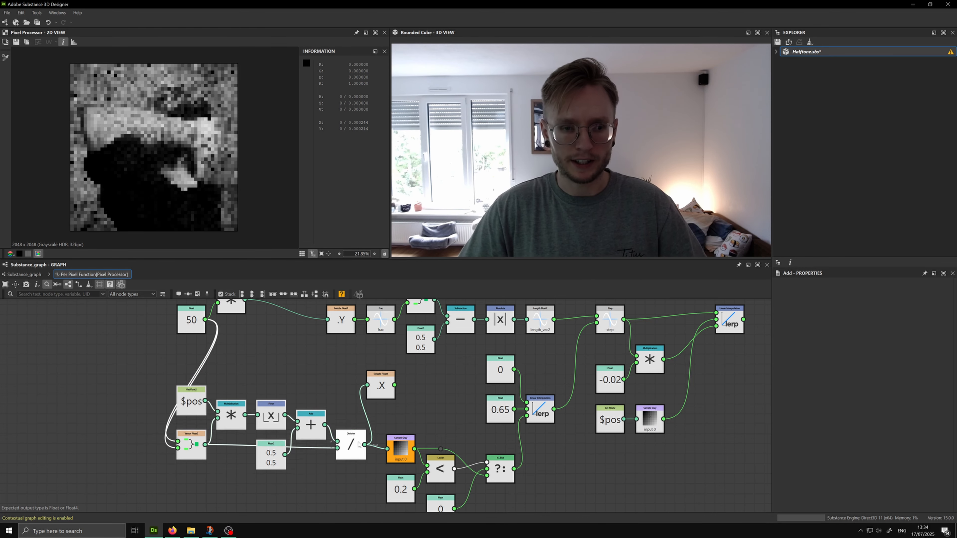
{"action": "left_click", "coordinate": [386, 418]}
{"action": "left_click_drag", "start_coordinate": [360, 484], "coordinate": [188, 417]}
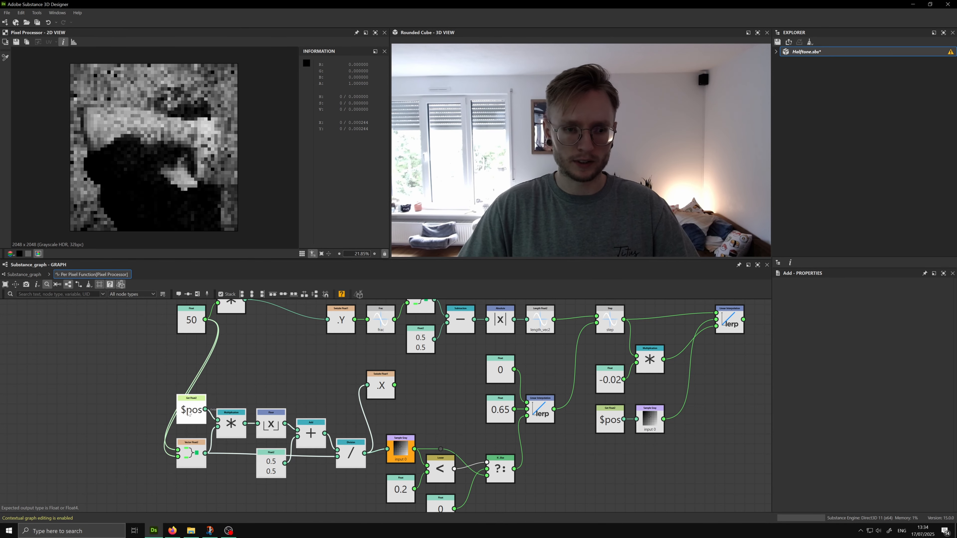
Delete the unused Swizzle Float1 node above Division and inspect the sampled grid cells up close
{"action": "left_click", "coordinate": [381, 384]}
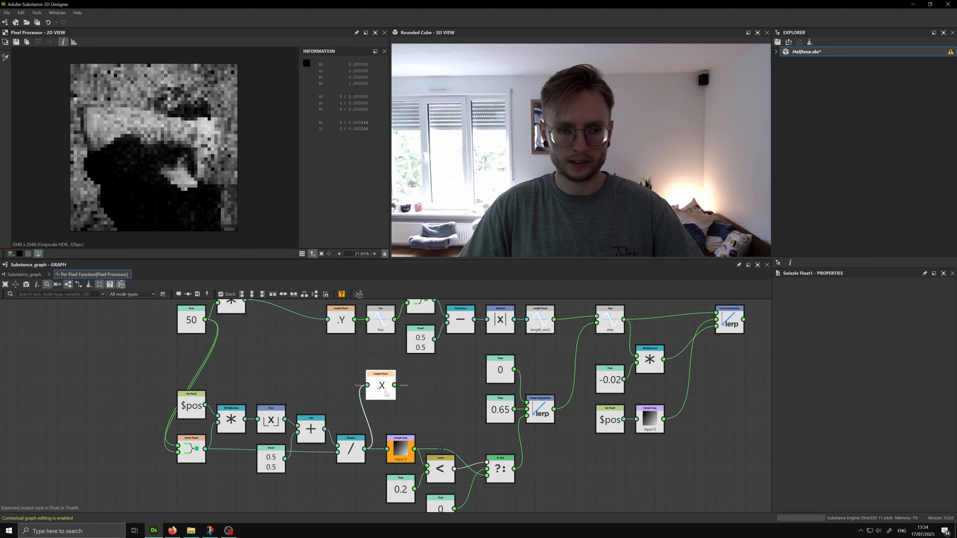
{"action": "key", "text": "Delete"}
{"action": "scroll", "coordinate": [149, 109], "scroll_direction": "up", "scroll_amount": 6}
{"action": "scroll", "coordinate": [148, 108], "scroll_direction": "up", "scroll_amount": 4}
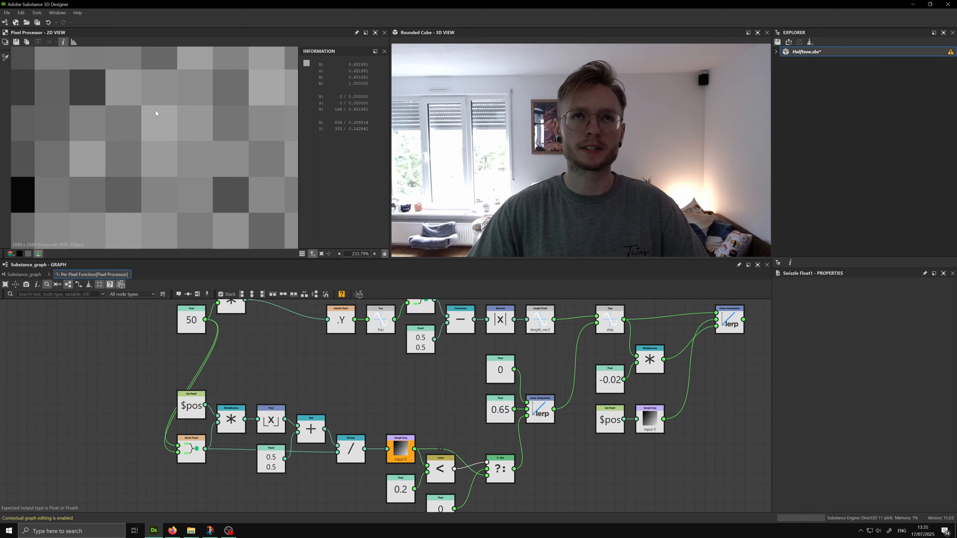
Make the final Linear Interpolation the output node and inspect the halftone dots up close and as a whole
{"action": "right_click", "coordinate": [731, 321]}
{"action": "left_click", "coordinate": [753, 350]}
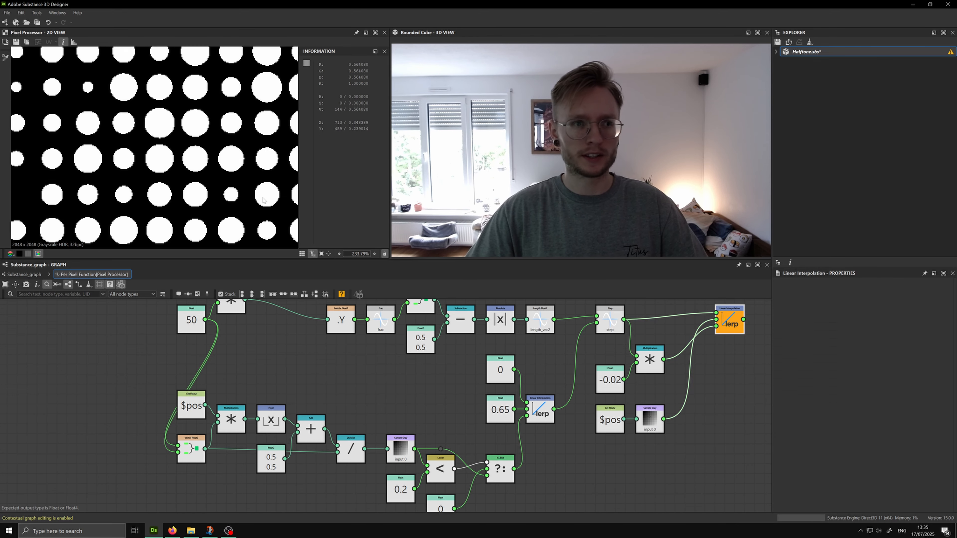
{"action": "scroll", "coordinate": [173, 158], "scroll_direction": "down", "scroll_amount": 8}
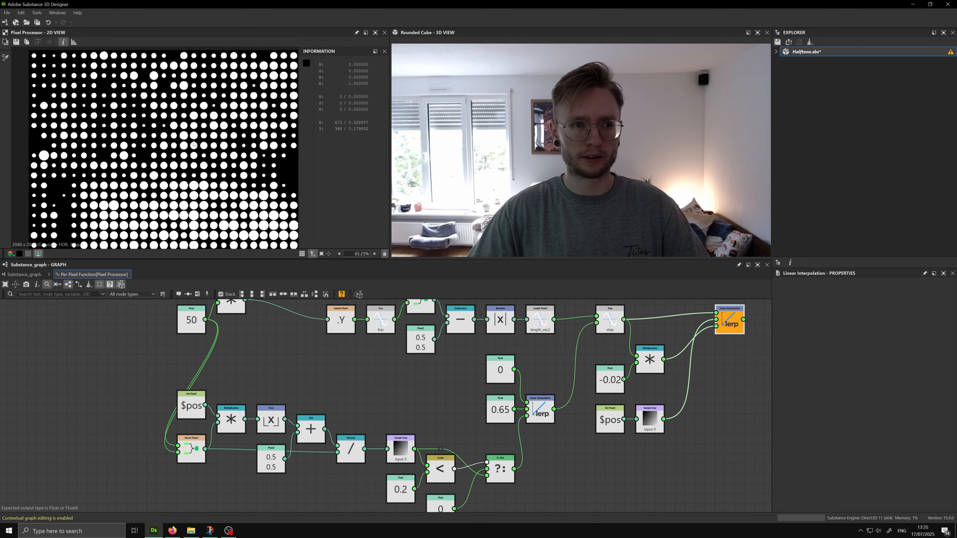
{"action": "scroll", "coordinate": [211, 170], "scroll_direction": "down", "scroll_amount": 2}
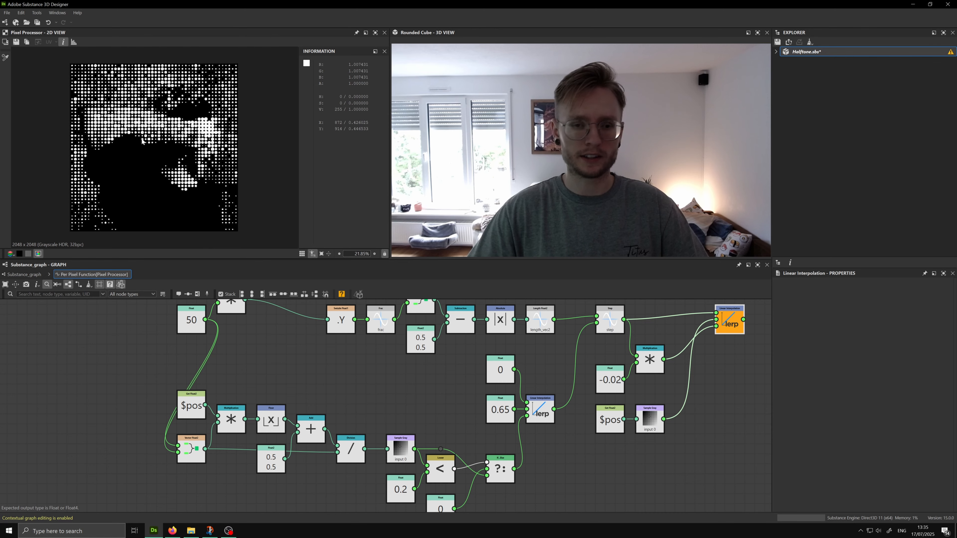
Set the Float feeding the Multiplication before the final Linear Interpolation to 0.4 and check the dots' shading
{"action": "middle_click_drag", "start_coordinate": [476, 426], "coordinate": [447, 424]}
{"action": "left_click", "coordinate": [581, 378]}
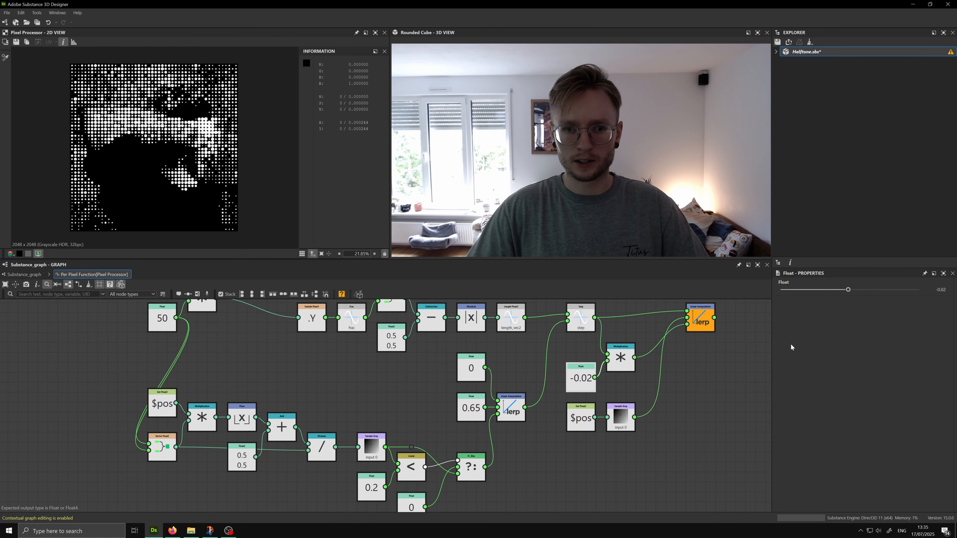
{"action": "double_click", "coordinate": [941, 289]}
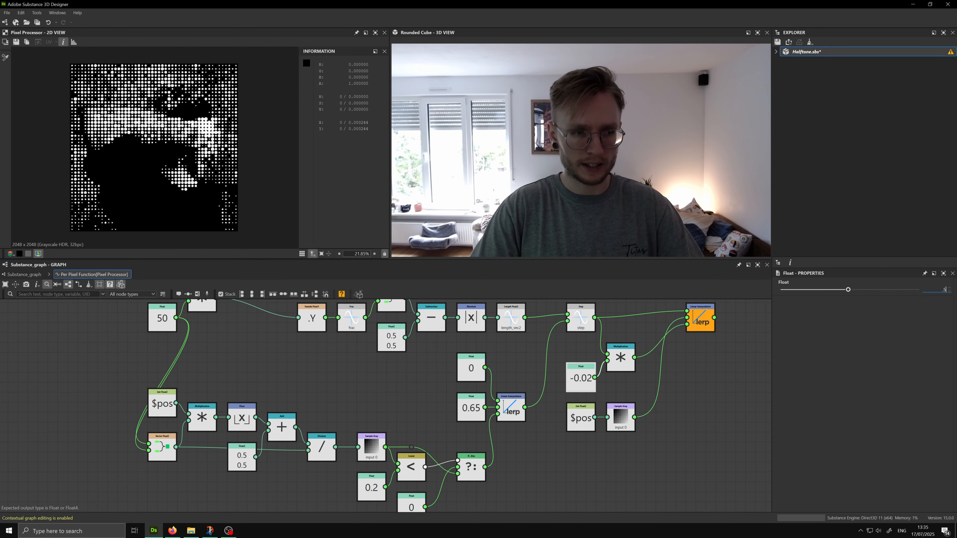
{"action": "type", "text": ".4"}
{"action": "key", "text": "Return"}
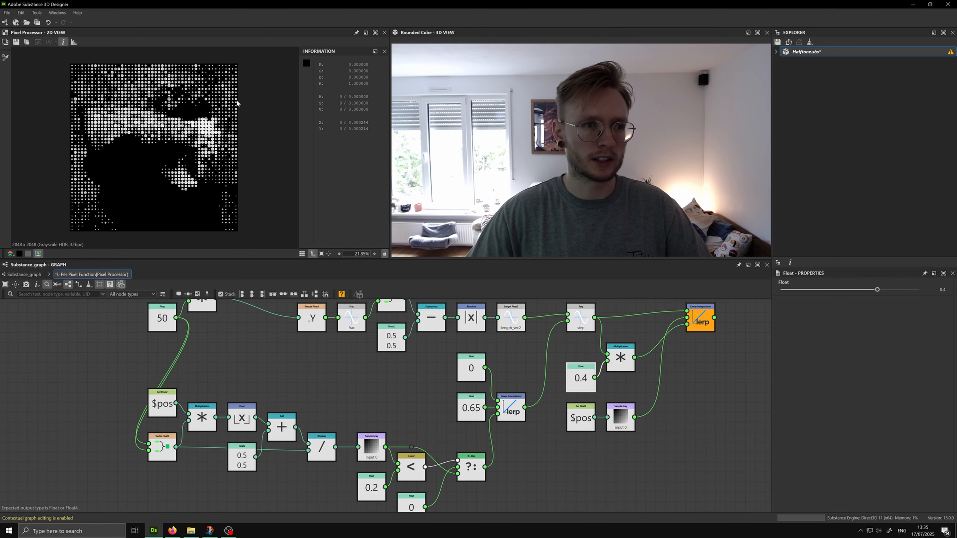
{"action": "scroll", "coordinate": [237, 103], "scroll_direction": "up", "scroll_amount": 6}
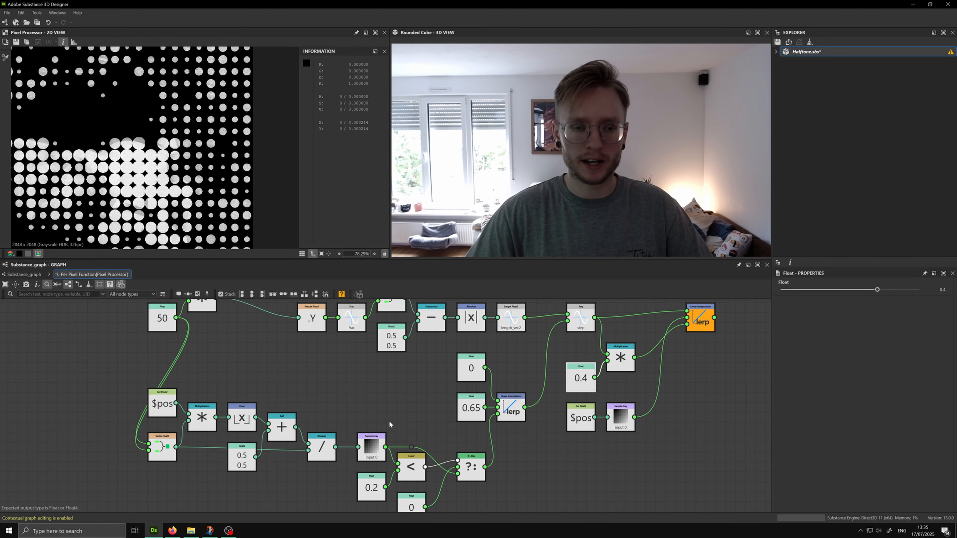
Feed the final Linear Interpolation from the lower Sample Gray's dot and delete the unused $pos and Sample Gray pair below the Multiplication
{"action": "mouse_move", "coordinate": [577, 440]}
{"action": "middle_mouse_down"}
{"action": "mouse_move", "coordinate": [525, 439]}
{"action": "mouse_move", "coordinate": [587, 443]}
{"action": "middle_mouse_up"}
{"action": "left_click_drag", "start_coordinate": [594, 450], "coordinate": [544, 417]}
{"action": "left_click", "coordinate": [522, 450]}
{"action": "middle_click_drag", "start_coordinate": [385, 437], "coordinate": [379, 446]}
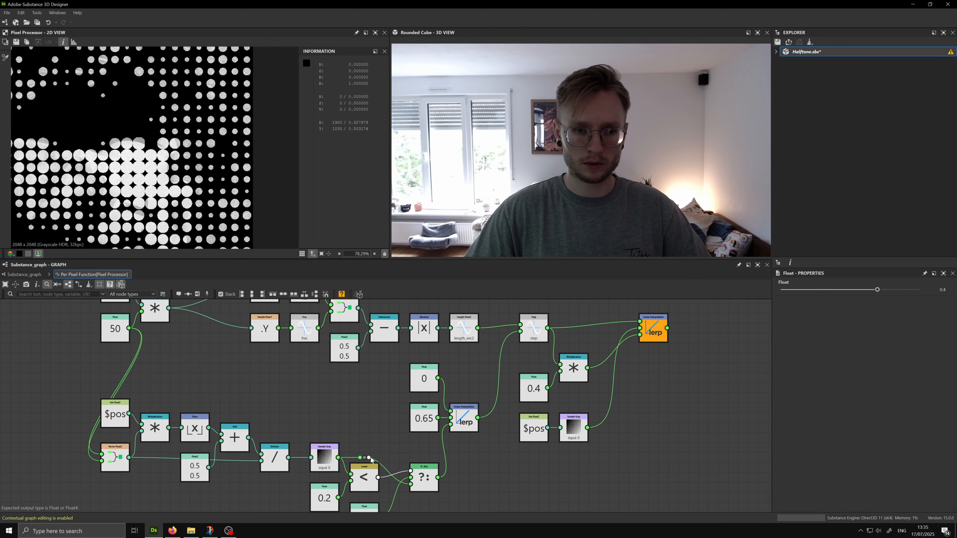
{"action": "left_click_drag", "start_coordinate": [370, 459], "coordinate": [640, 330]}
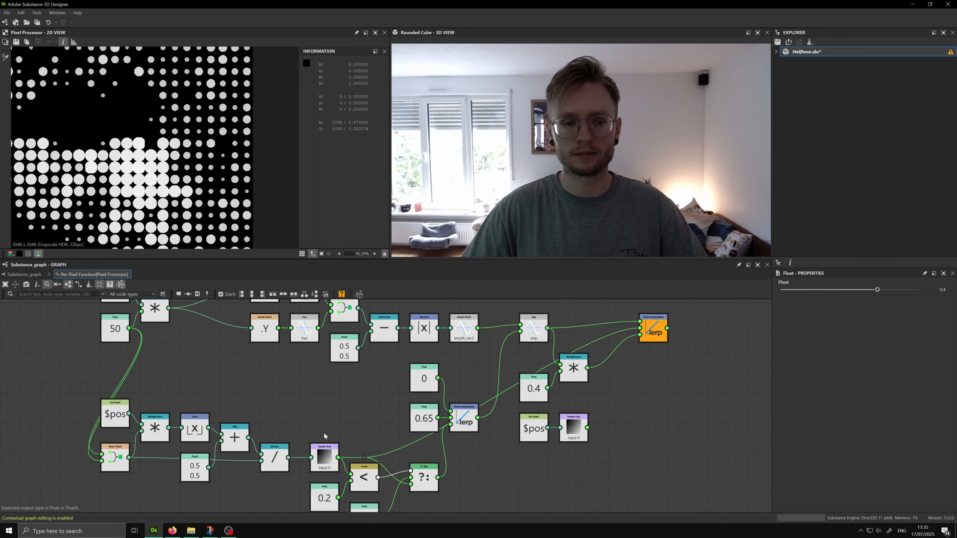
{"action": "left_click_drag", "start_coordinate": [538, 445], "coordinate": [530, 436]}
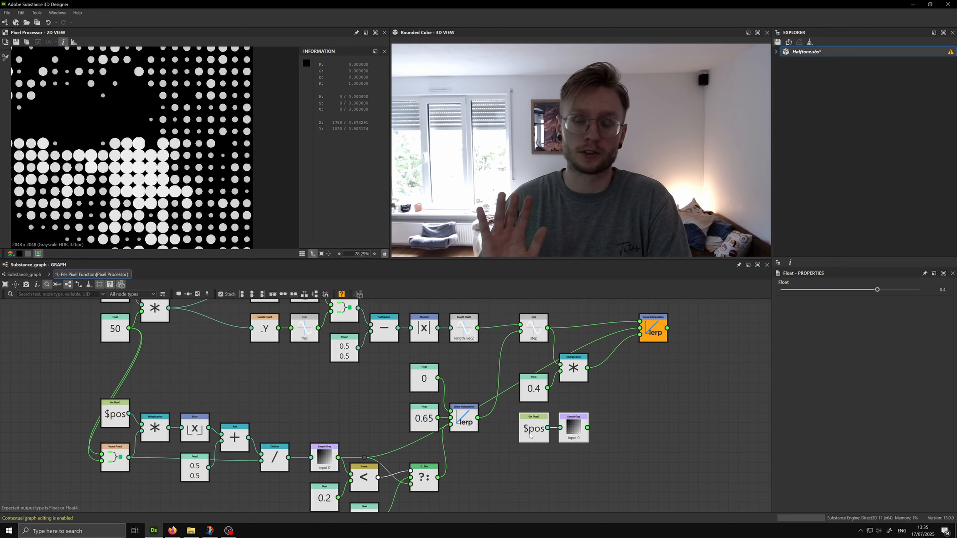
{"action": "key", "text": "Delete"}
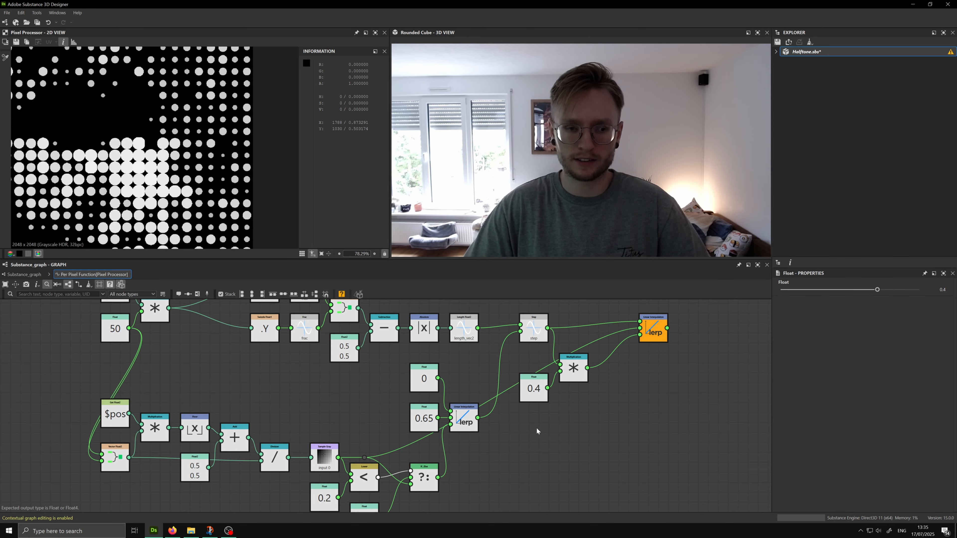
Preview the Step node and the lower Sample Gray by making each the output node in turn
{"action": "left_click", "coordinate": [540, 327]}
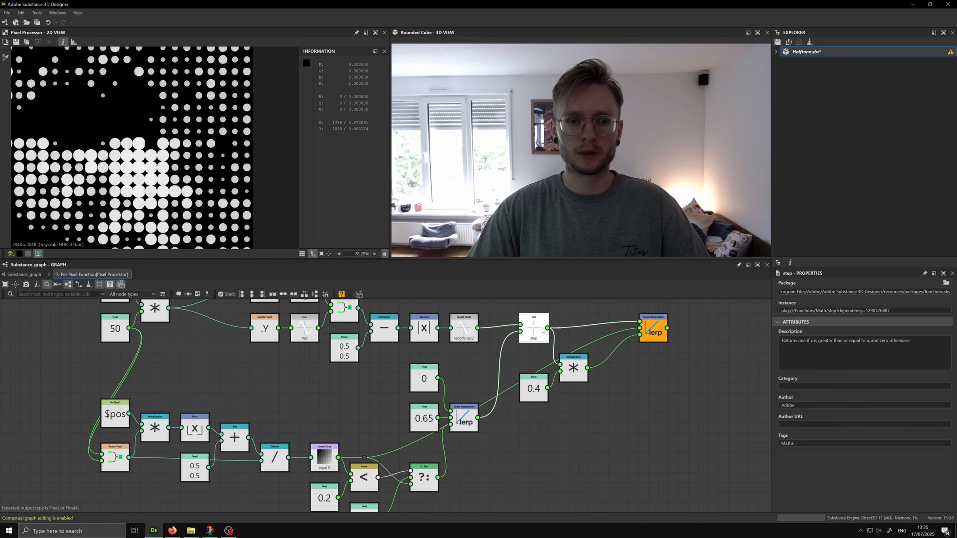
{"action": "right_click", "coordinate": [542, 330]}
{"action": "left_click", "coordinate": [571, 363]}
{"action": "scroll", "coordinate": [146, 184], "scroll_direction": "down", "scroll_amount": 3}
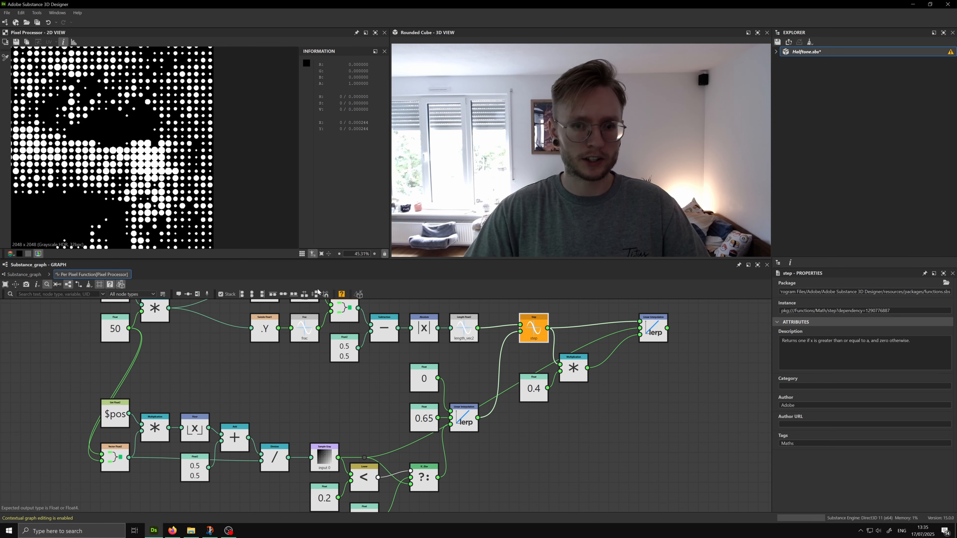
{"action": "right_click", "coordinate": [341, 467]}
{"action": "right_click", "coordinate": [327, 459]}
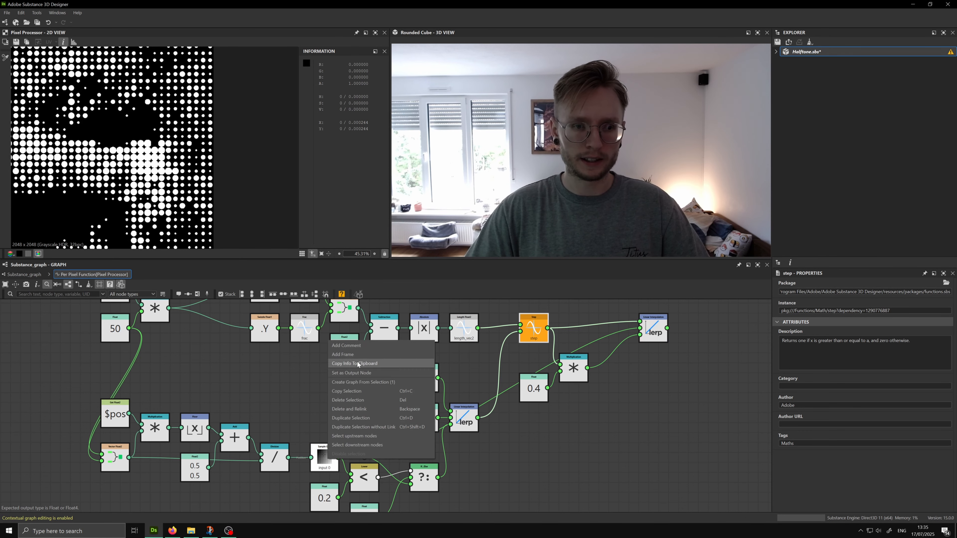
{"action": "left_click", "coordinate": [360, 373]}
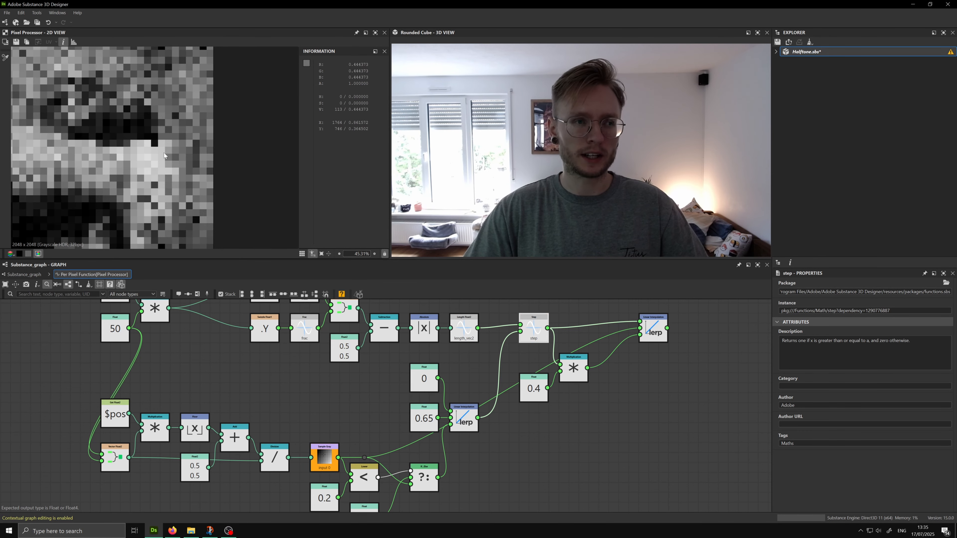
{"action": "left_click_drag", "start_coordinate": [587, 396], "coordinate": [537, 344]}
{"action": "left_click", "coordinate": [537, 350]}
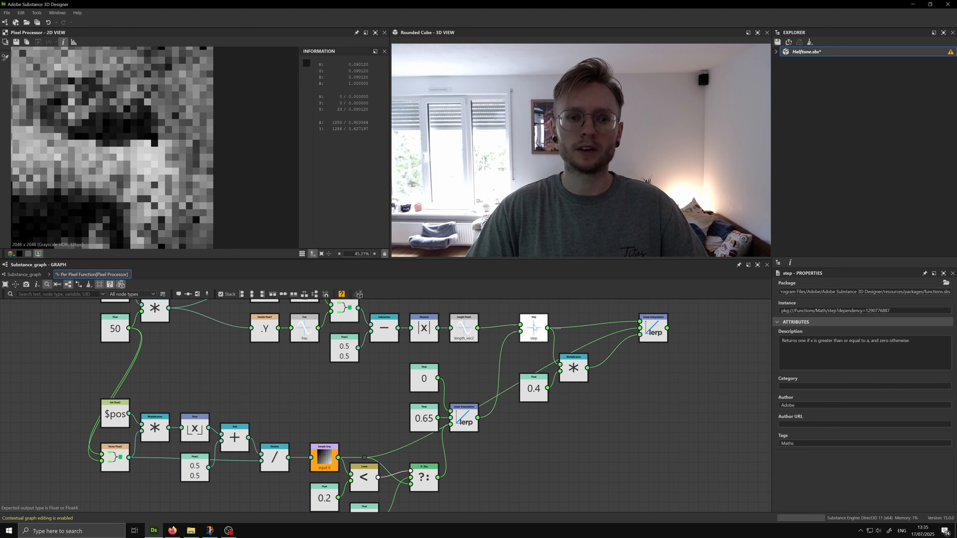
{"action": "left_click_drag", "start_coordinate": [570, 415], "coordinate": [533, 327]}
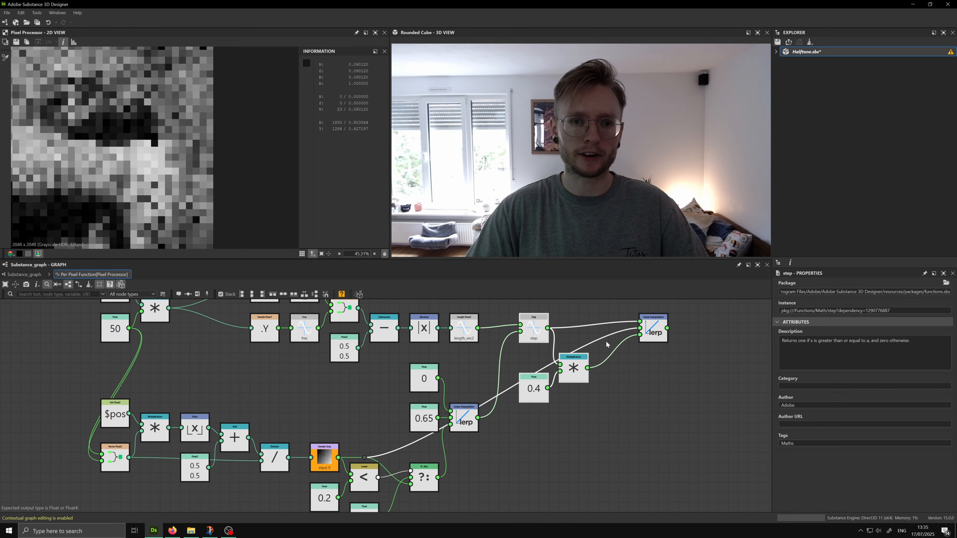
Make the final Linear Interpolation the output node and view the whole halftone image
{"action": "left_click", "coordinate": [656, 330]}
{"action": "right_click", "coordinate": [662, 334]}
{"action": "left_click", "coordinate": [697, 368]}
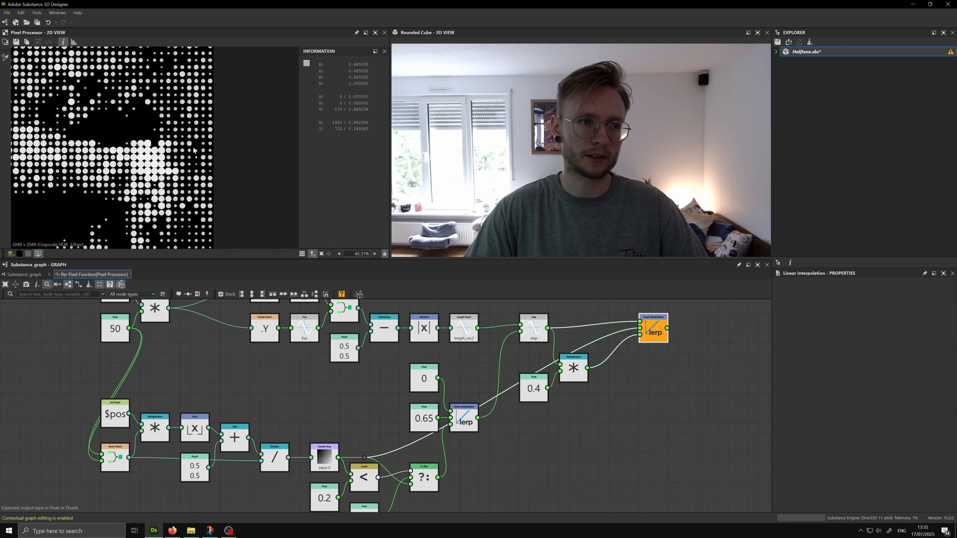
{"action": "key", "text": "f"}
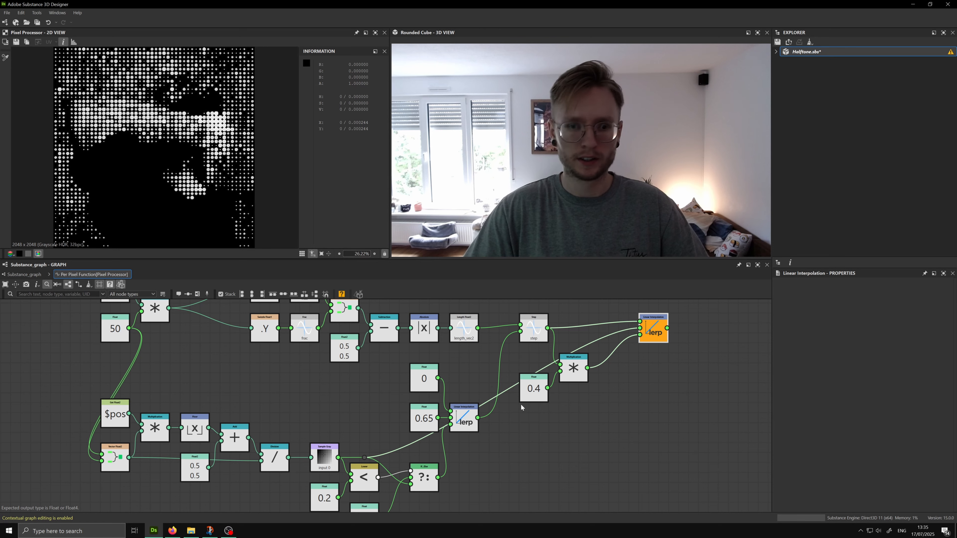
Set the Float feeding the Multiplication before the final Linear Interpolation to 0.7 and check the shading
{"action": "left_click", "coordinate": [530, 394]}
{"action": "double_click", "coordinate": [941, 290]}
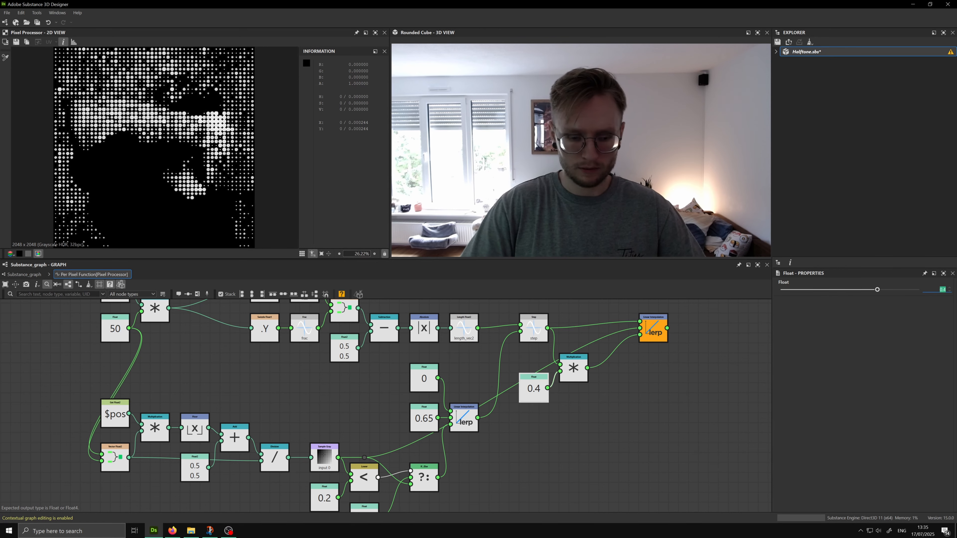
{"action": "type", "text": "0.7"}
{"action": "key", "text": "Return"}
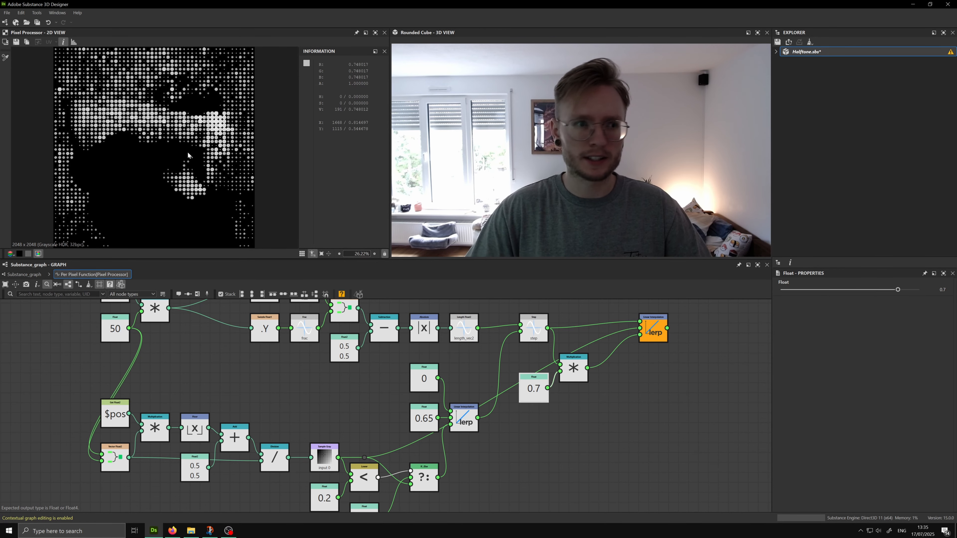
{"action": "scroll", "coordinate": [158, 147], "scroll_direction": "down", "scroll_amount": 1}
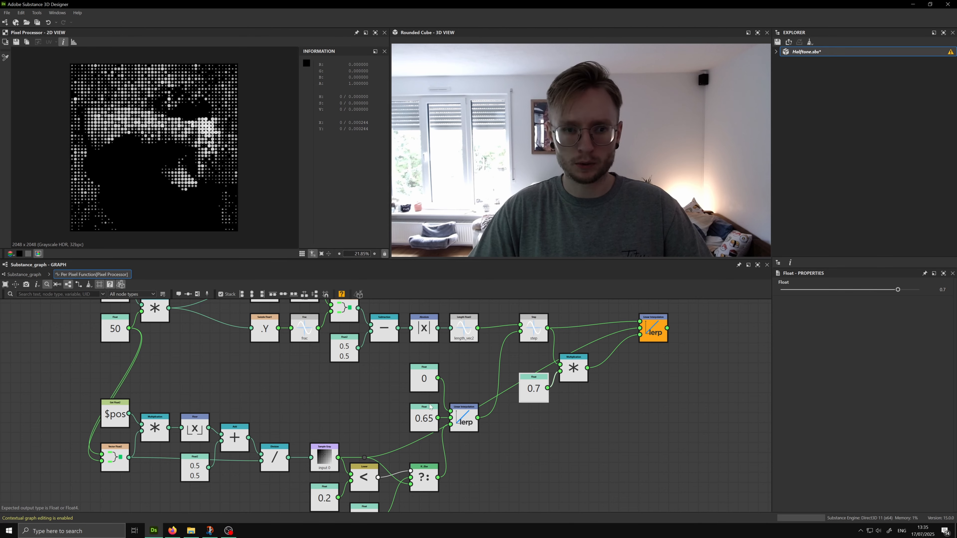
Try a grid scale of 100 in the Float below the upper $pos and inspect the finer dots
{"action": "middle_click_drag", "start_coordinate": [362, 408], "coordinate": [409, 449]}
{"action": "scroll", "coordinate": [409, 420], "scroll_direction": "down", "scroll_amount": 1}
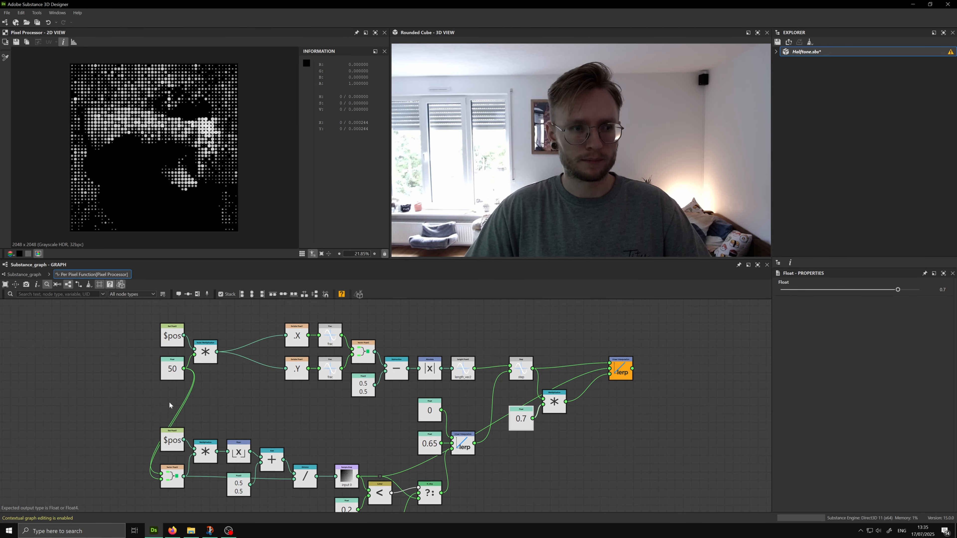
{"action": "left_click", "coordinate": [172, 373]}
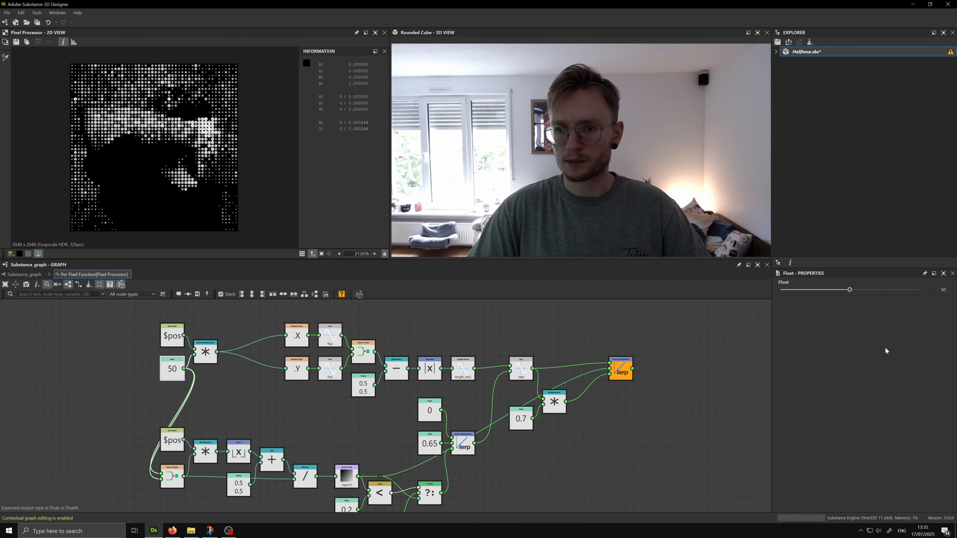
{"action": "type", "text": "100"}
{"action": "key", "text": "Return"}
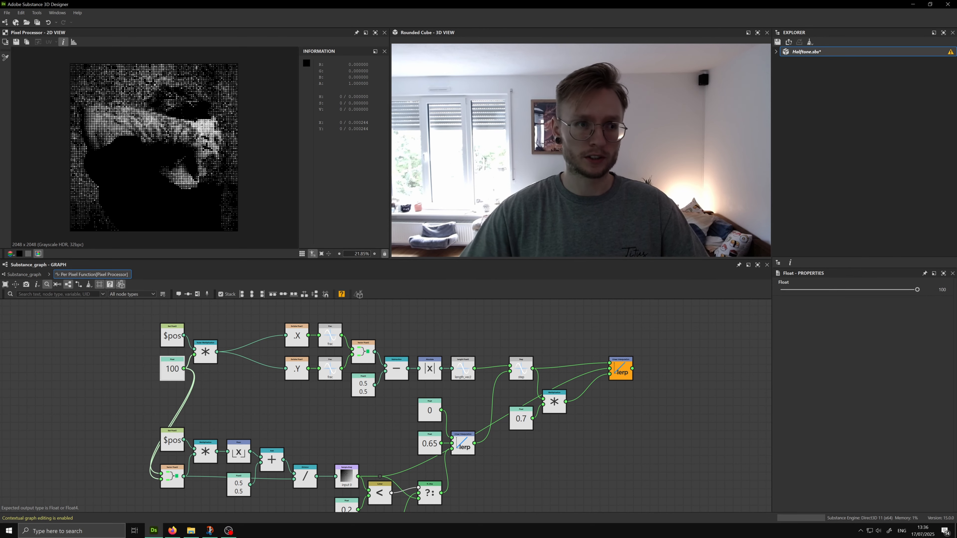
{"action": "scroll", "coordinate": [168, 144], "scroll_direction": "up", "scroll_amount": 3}
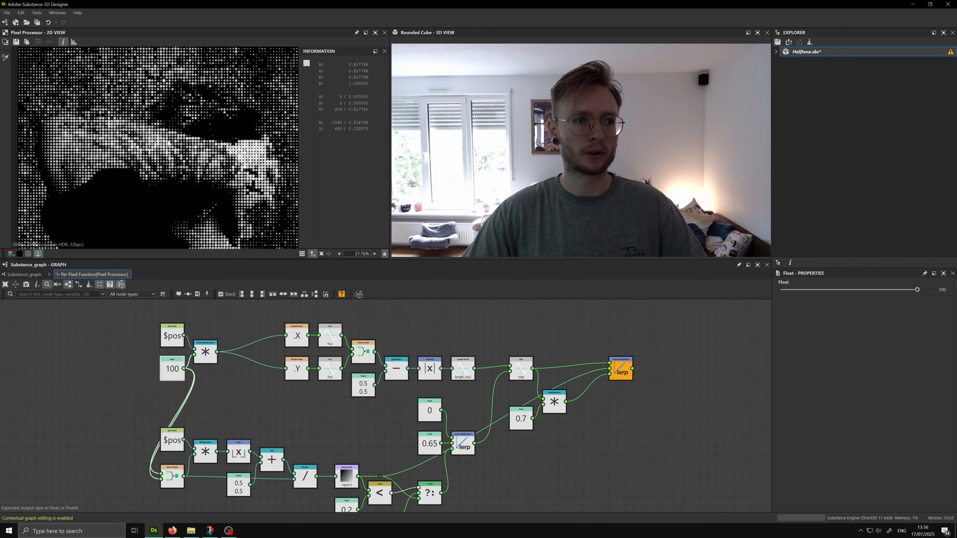
{"action": "scroll", "coordinate": [138, 134], "scroll_direction": "down", "scroll_amount": 1}
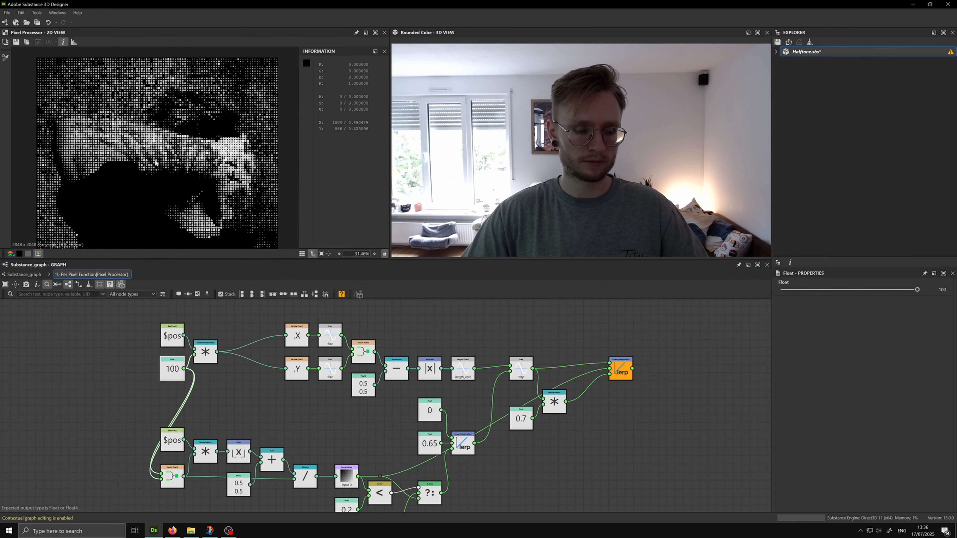
{"action": "scroll", "coordinate": [156, 163], "scroll_direction": "down", "scroll_amount": 1}
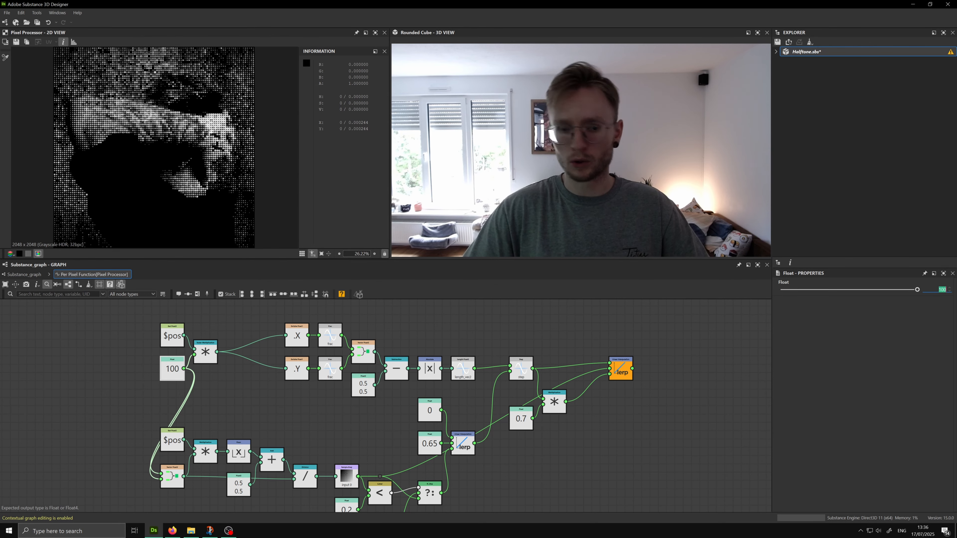
Try a grid scale of 200, inspect the dots up close, and set the Float back to 50
{"action": "key", "text": "Return"}
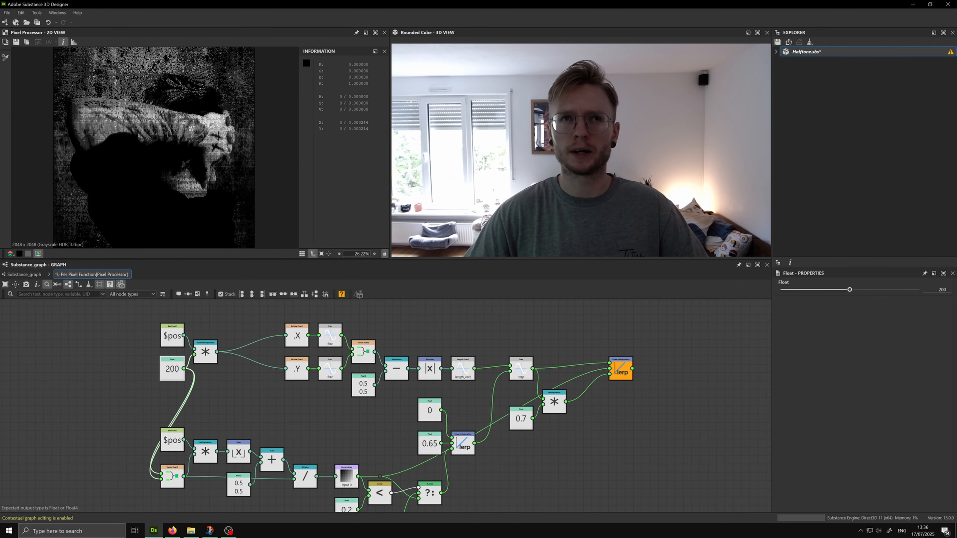
{"action": "scroll", "coordinate": [153, 116], "scroll_direction": "up", "scroll_amount": 11}
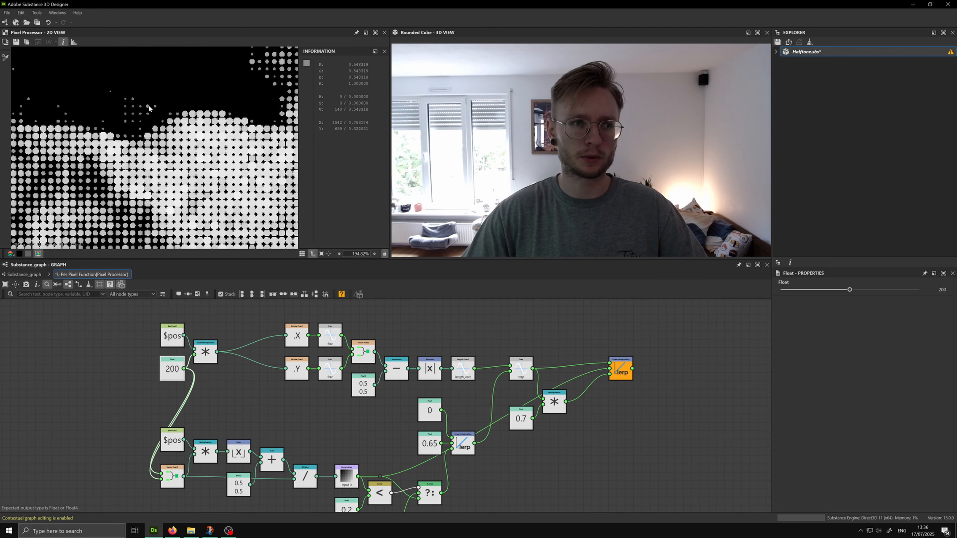
{"action": "scroll", "coordinate": [153, 117], "scroll_direction": "down", "scroll_amount": 6}
{"action": "scroll", "coordinate": [174, 155], "scroll_direction": "up", "scroll_amount": 9}
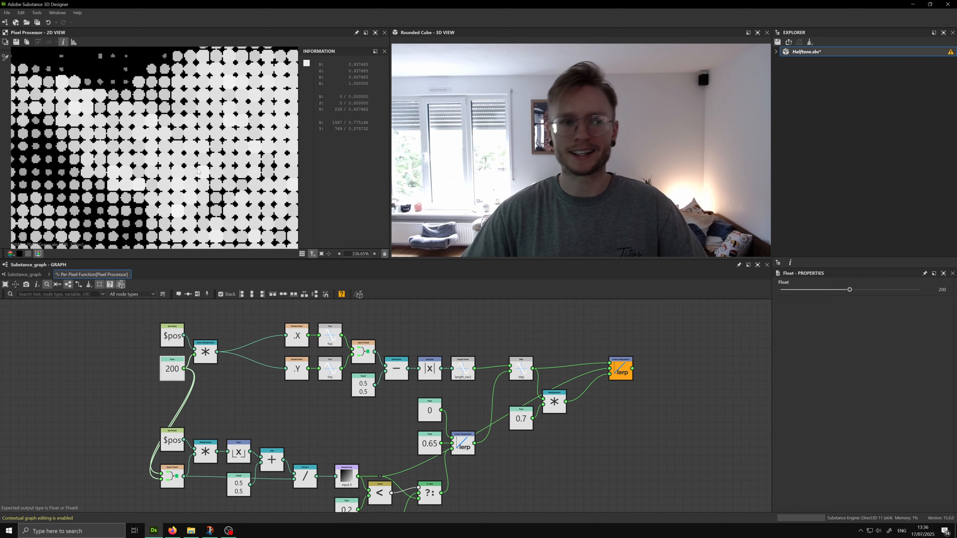
{"action": "scroll", "coordinate": [196, 170], "scroll_direction": "down", "scroll_amount": 14}
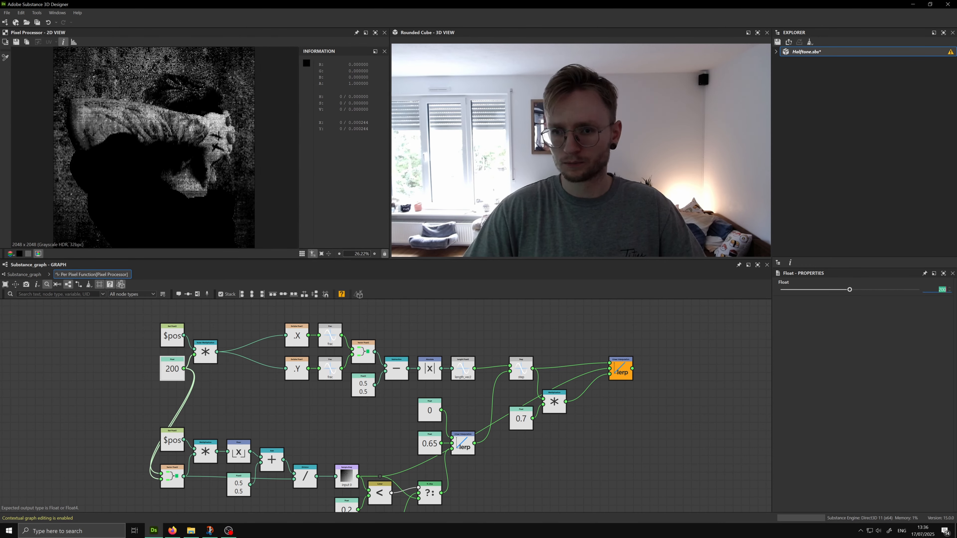
{"action": "type", "text": "50"}
{"action": "key", "text": "Return"}
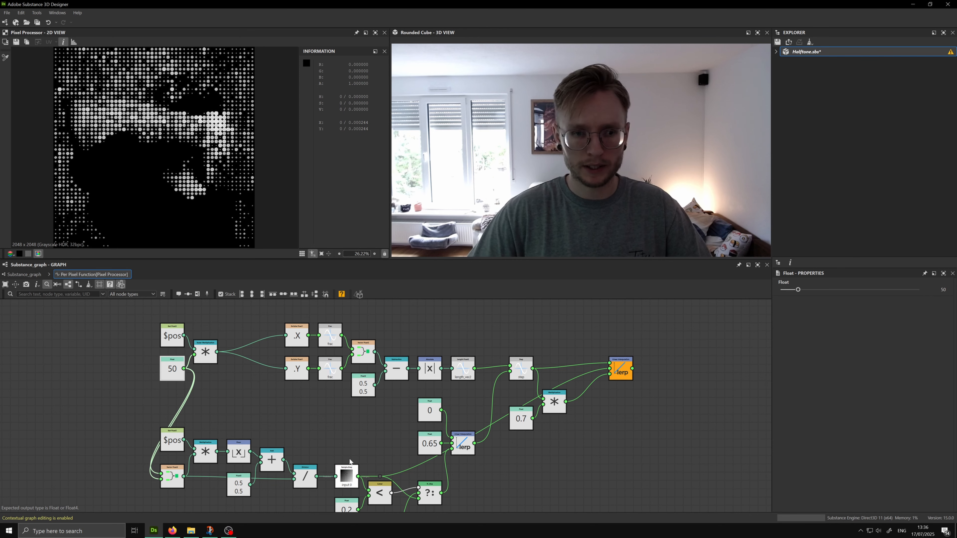
Try a maximum dot size of 1 in the Float feeding the lower Linear Interpolation and settle on 0.68
{"action": "left_click", "coordinate": [425, 443]}
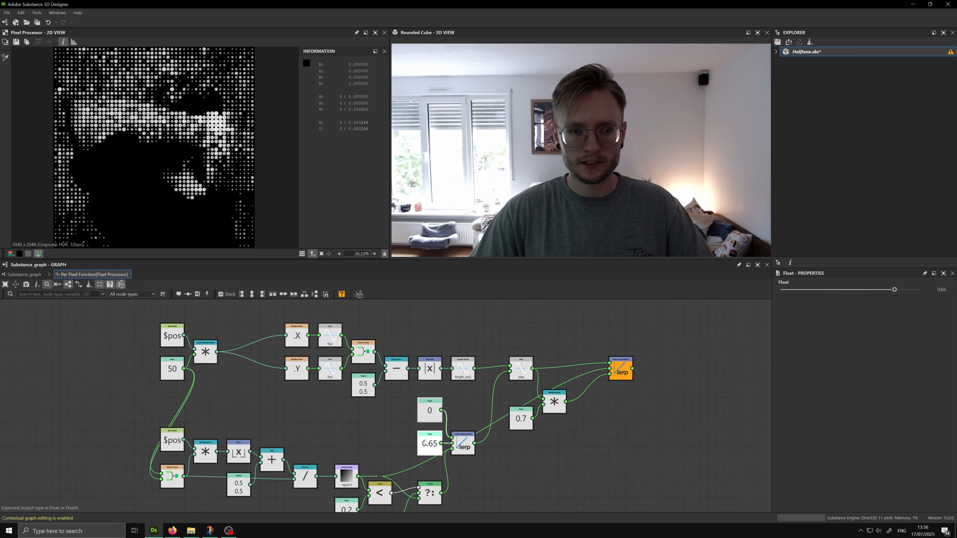
{"action": "left_click_drag", "start_coordinate": [896, 291], "coordinate": [927, 289]}
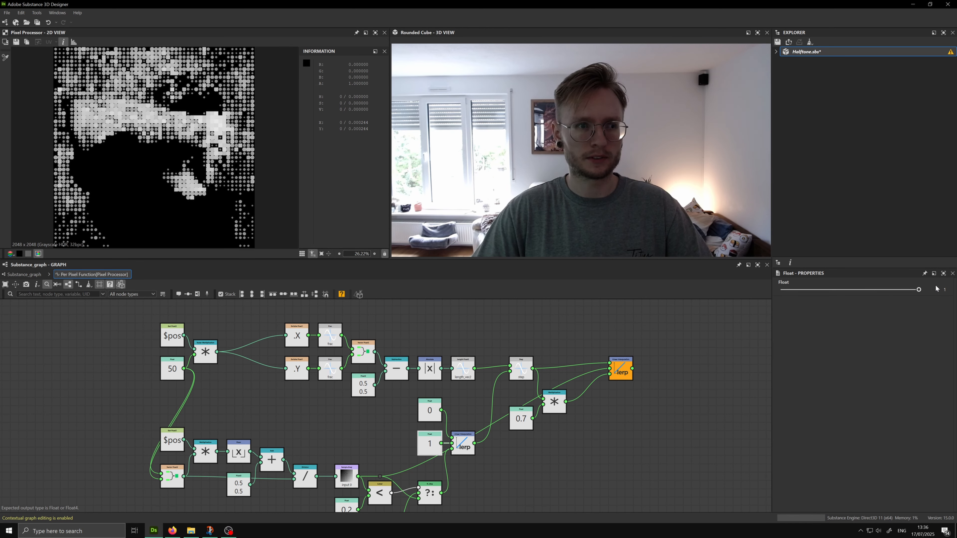
{"action": "scroll", "coordinate": [169, 124], "scroll_direction": "up", "scroll_amount": 5}
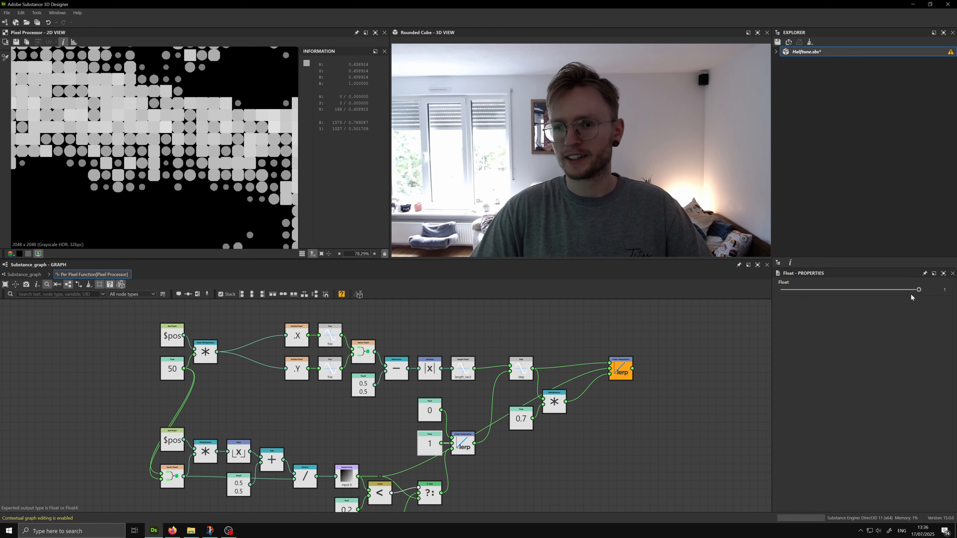
{"action": "left_click_drag", "start_coordinate": [918, 291], "coordinate": [896, 291]}
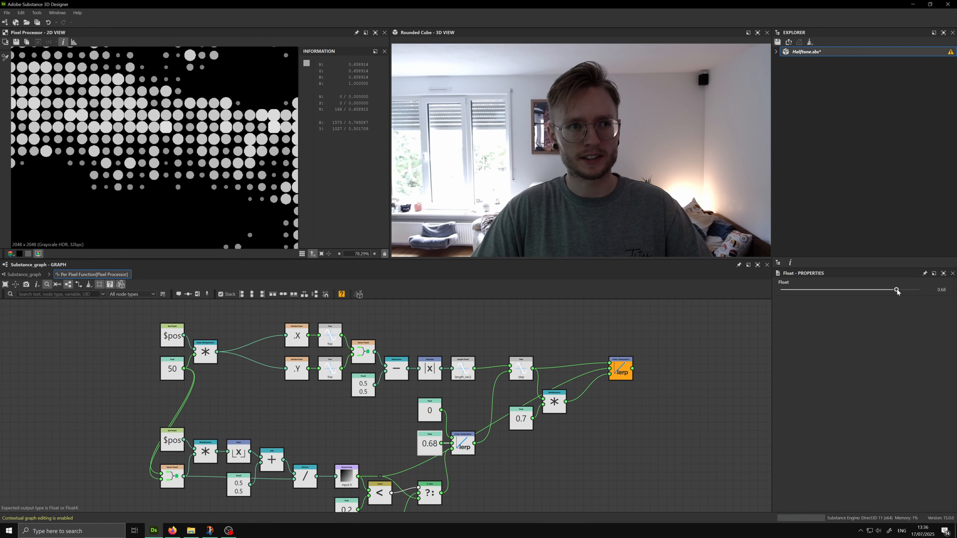
Try a minimum dot size of 0.11 in the upper Float of the lower Linear Interpolation and inspect the dark areas
{"action": "left_click", "coordinate": [429, 410]}
{"action": "left_click_drag", "start_coordinate": [854, 291], "coordinate": [858, 291]}
{"action": "scroll", "coordinate": [243, 157], "scroll_direction": "down", "scroll_amount": 4}
{"action": "middle_click_drag", "start_coordinate": [243, 160], "coordinate": [249, 116]}
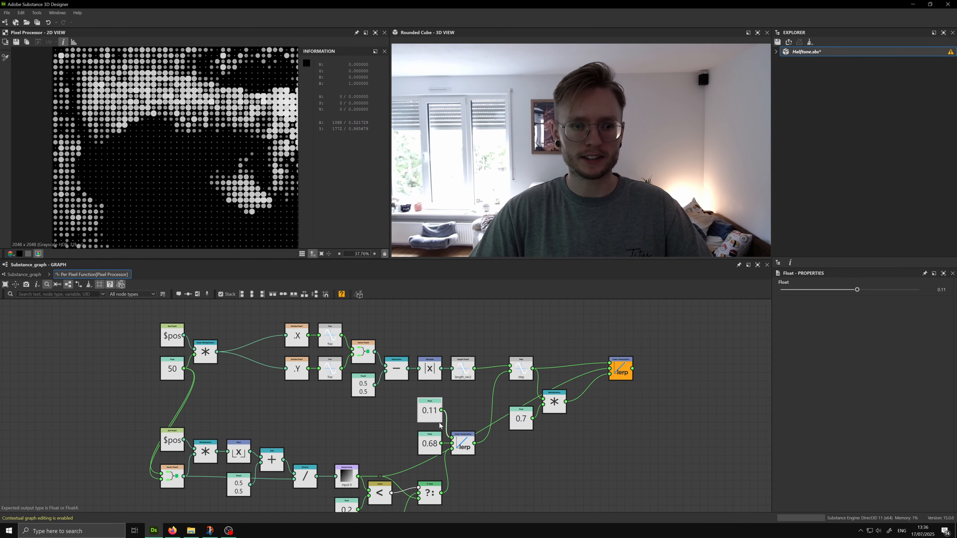
{"action": "middle_click_drag", "start_coordinate": [399, 417], "coordinate": [396, 362]}
{"action": "left_click_drag", "start_coordinate": [426, 489], "coordinate": [350, 412]}
{"action": "middle_click_drag", "start_coordinate": [375, 374], "coordinate": [368, 388]}
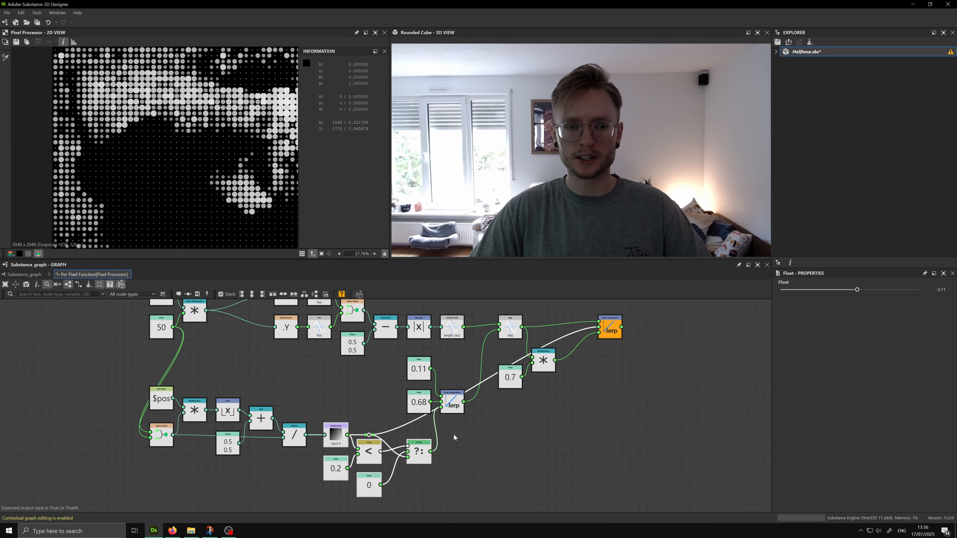
{"action": "left_click", "coordinate": [452, 408]}
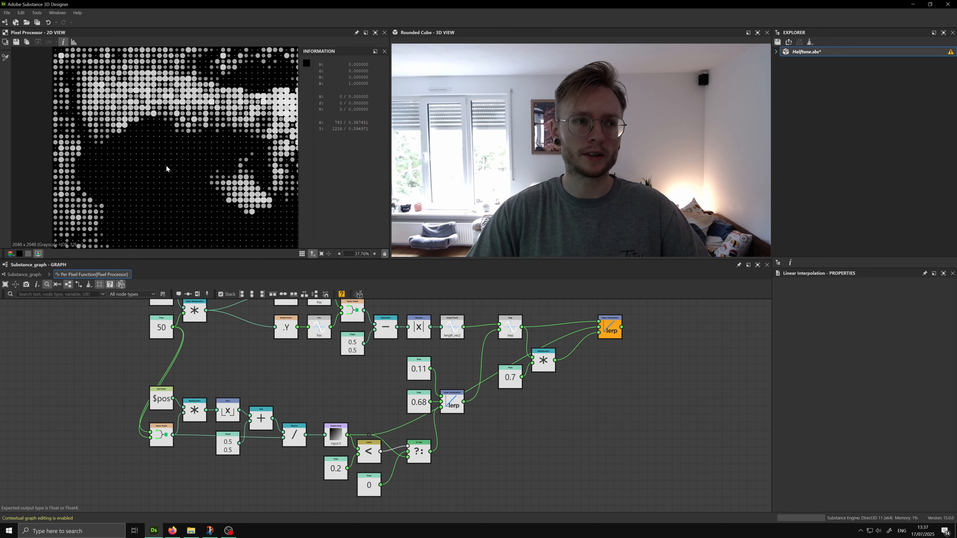
Set the minimum dot size Float feeding the lower Linear Interpolation to 0 and check the whole image
{"action": "left_click", "coordinate": [419, 369]}
{"action": "scroll", "coordinate": [186, 158], "scroll_direction": "down", "scroll_amount": 3}
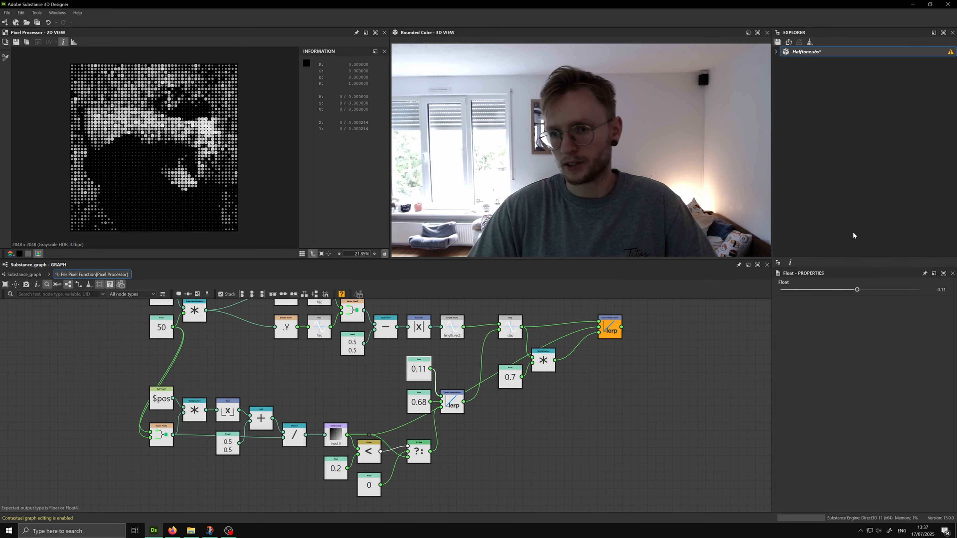
{"action": "left_click", "coordinate": [938, 289]}
{"action": "type", "text": "0"}
{"action": "key", "text": "Return"}
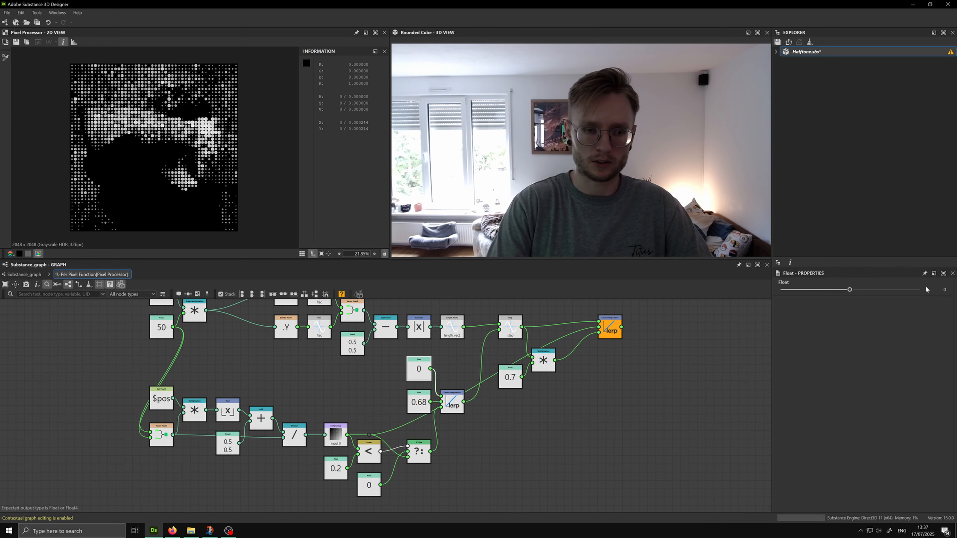
Try a different threshold in the Float feeding the less-than comparison and undo the change
{"action": "left_click", "coordinate": [337, 475]}
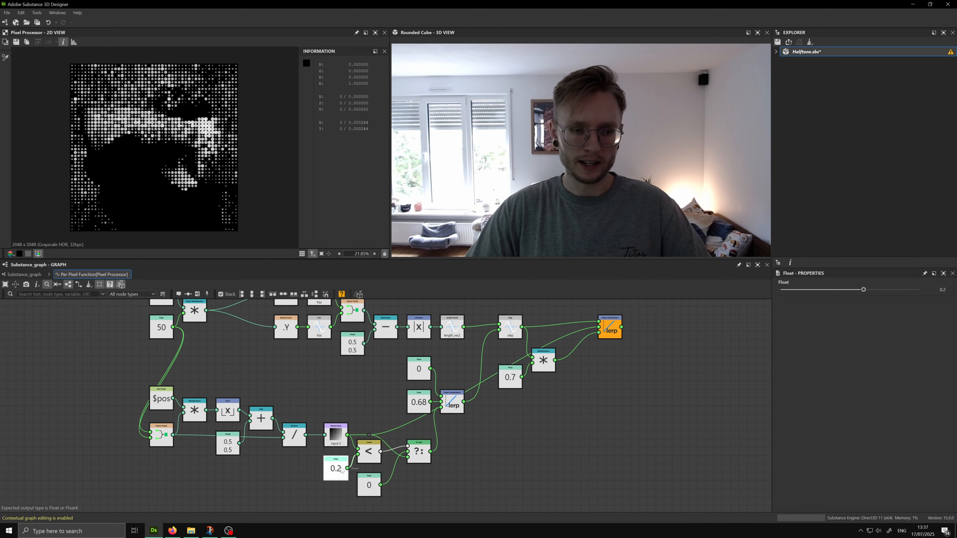
{"action": "mouse_move", "coordinate": [864, 289]}
{"action": "left_mouse_down"}
{"action": "mouse_move", "coordinate": [883, 290]}
{"action": "mouse_move", "coordinate": [865, 294]}
{"action": "left_mouse_up"}
{"action": "key", "text": "ctrl+z"}
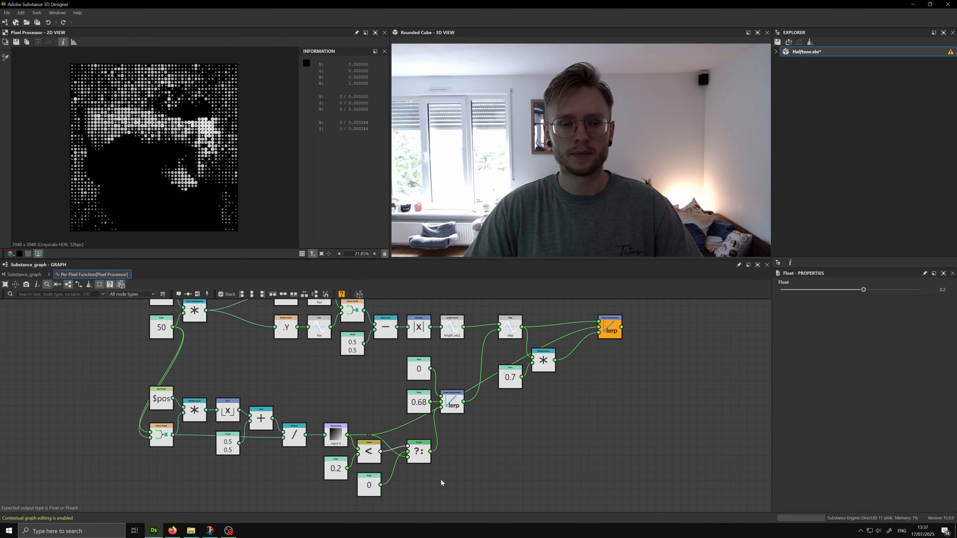
{"action": "middle_click_drag", "start_coordinate": [441, 480], "coordinate": [439, 462]}
{"action": "left_click_drag", "start_coordinate": [448, 486], "coordinate": [309, 407]}
{"action": "left_click", "coordinate": [422, 473]}
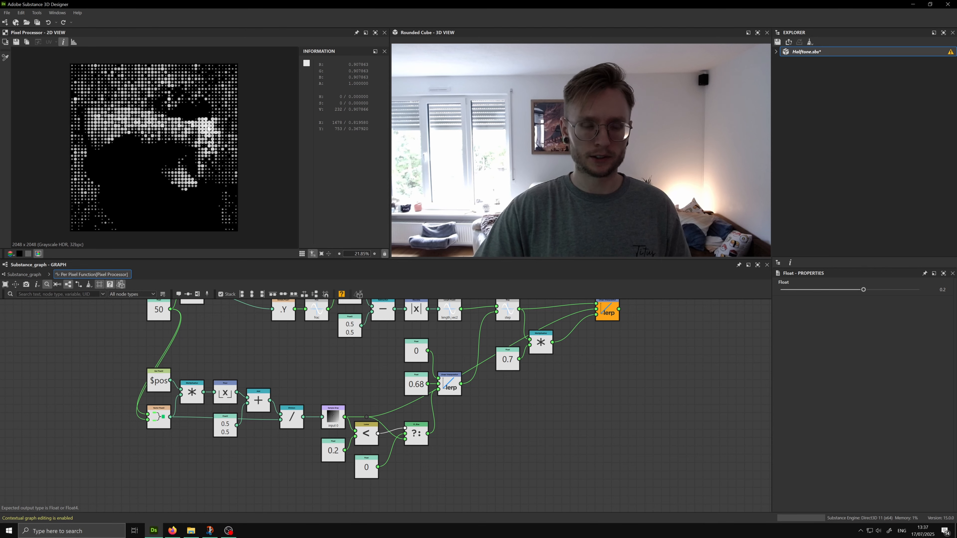
{"action": "scroll", "coordinate": [261, 434], "scroll_direction": "down", "scroll_amount": 5}
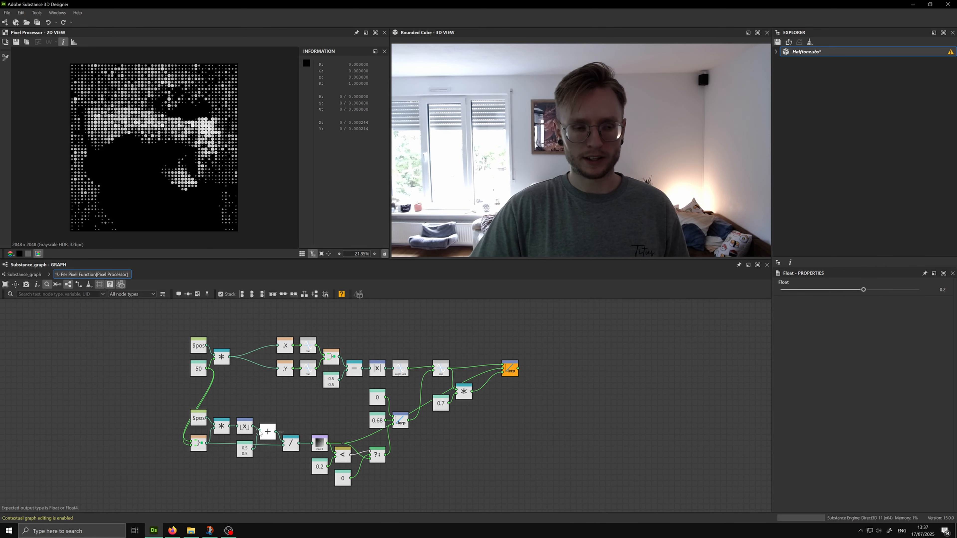